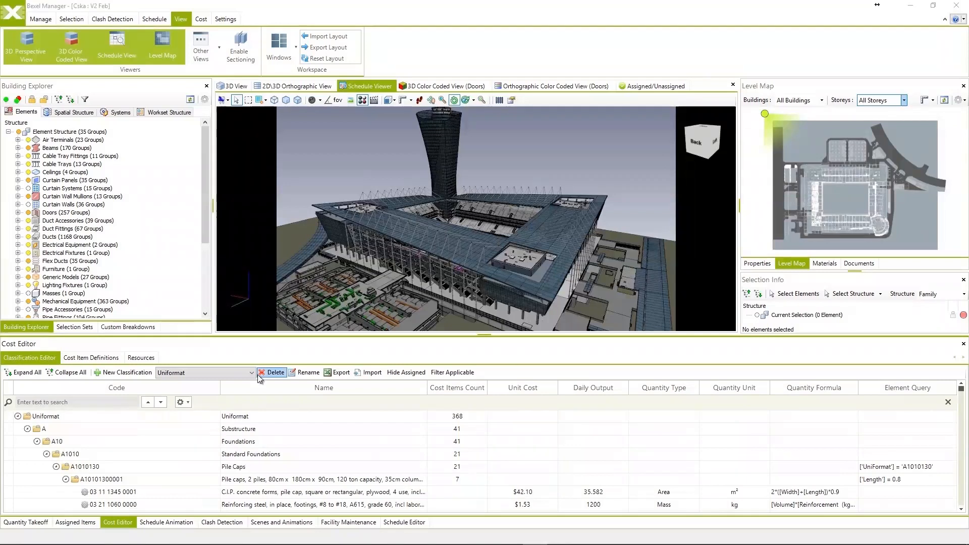
- Auto-assign the cost items of the whole Uniformat classification as a new cost version, without copying unmatched items to the clipboard
click(36, 372)
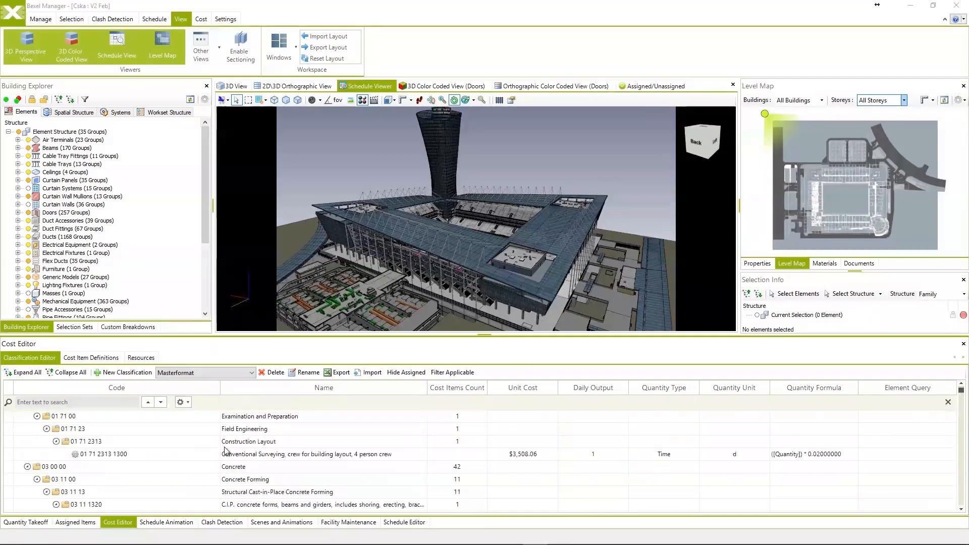
scroll(225, 450, down, 3)
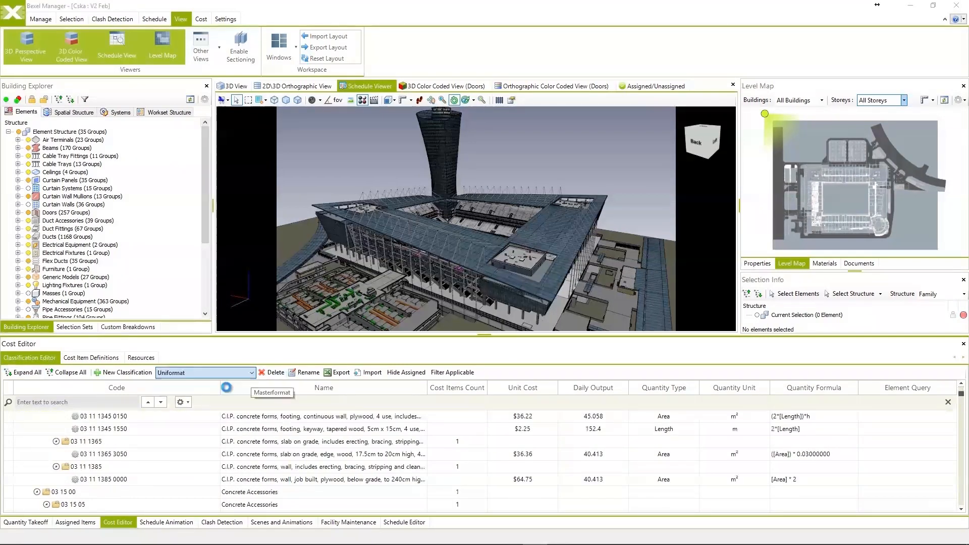
right_click(90, 419)
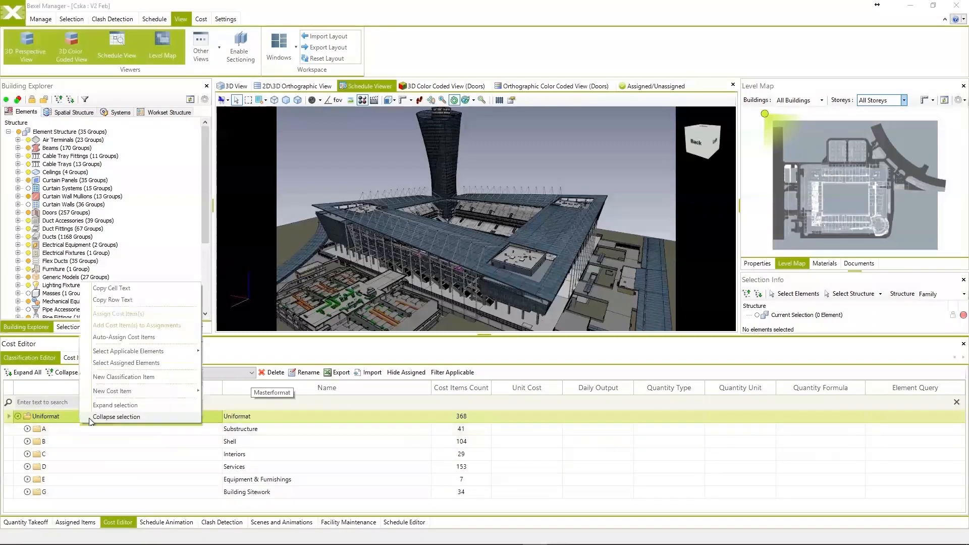
click(120, 337)
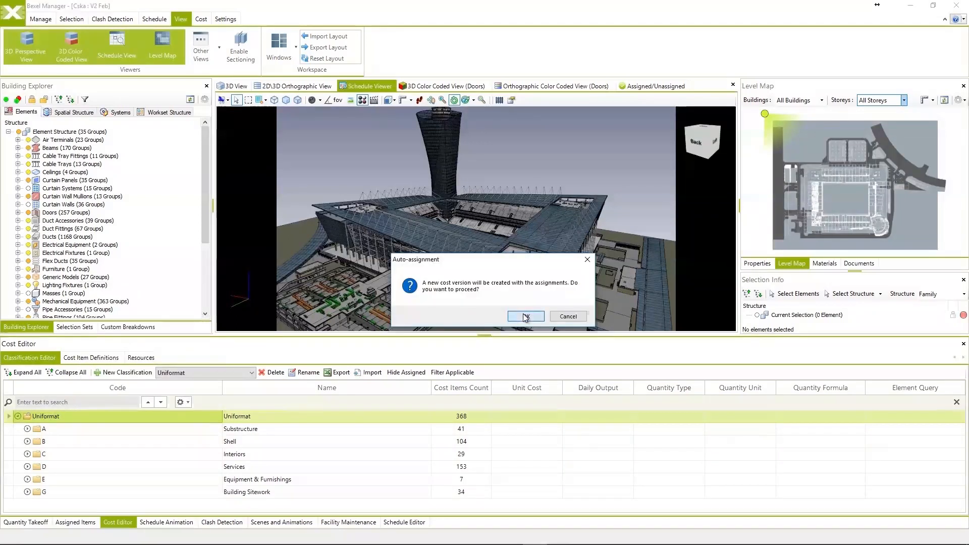
click(525, 316)
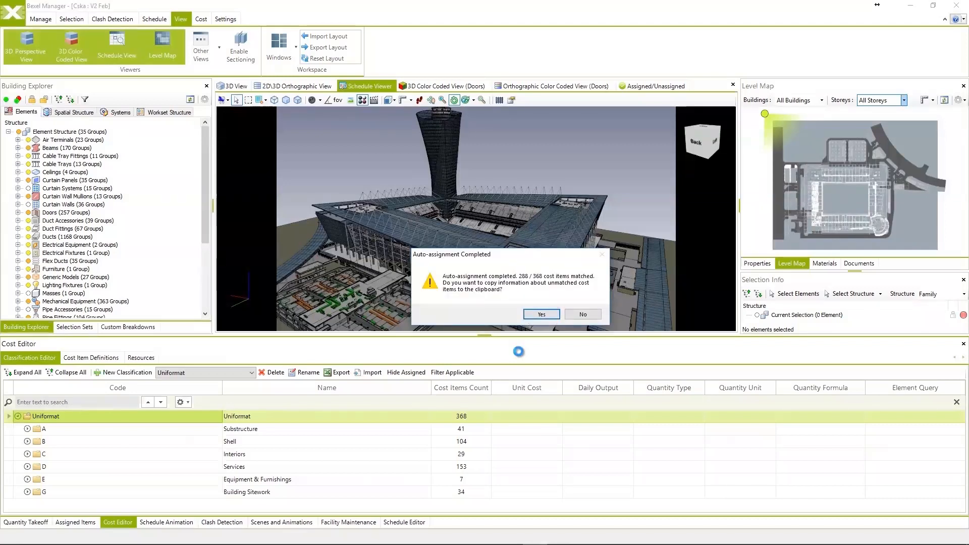
click(583, 316)
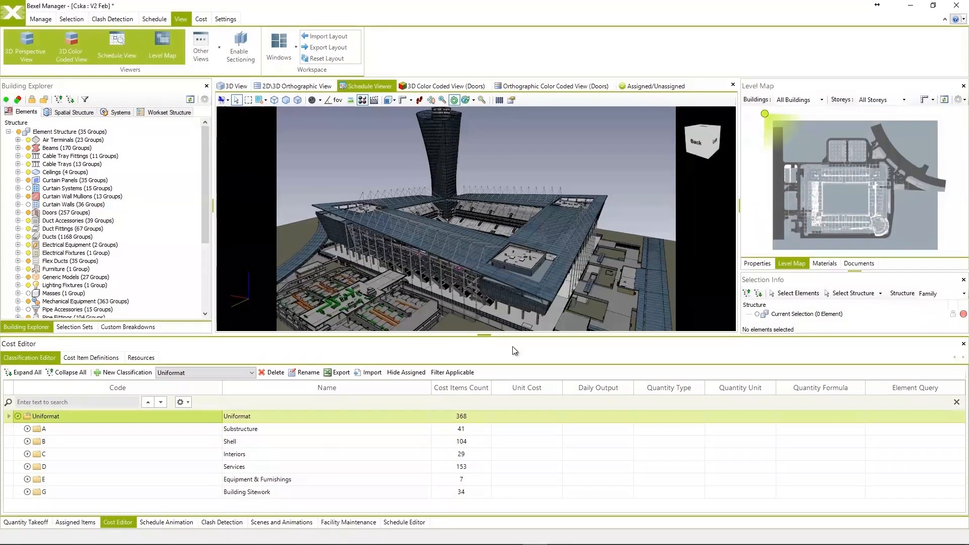
- Show the assigned items of the converted cost version and select the model elements assigned to B1020 - Roof Construction
click(75, 523)
click(68, 365)
click(14, 406)
click(25, 419)
click(24, 482)
click(23, 359)
scroll(109, 426, down, 15)
click(111, 422)
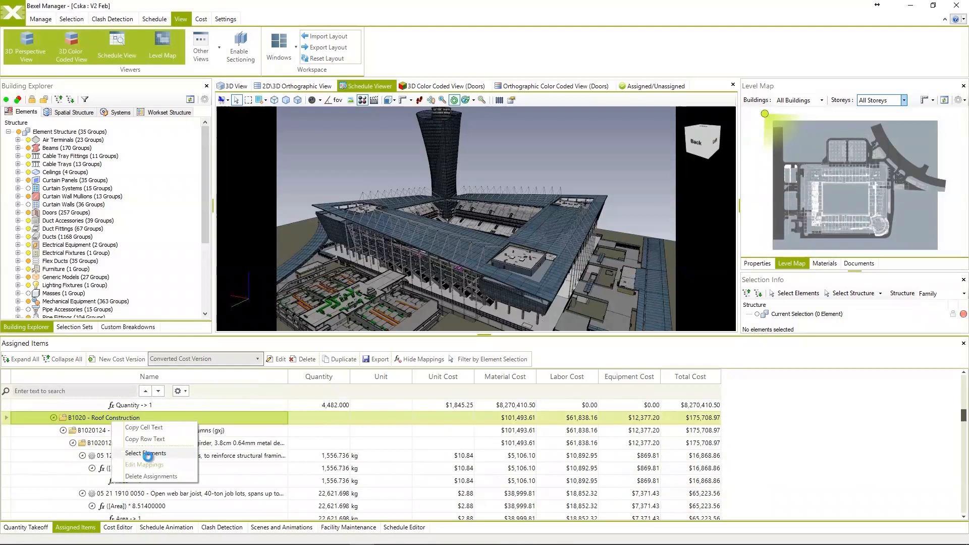
- Select the model elements assigned to B20 - Exterior Enclosure, continuing through the items below it
scroll(96, 456, down, 3)
click(94, 458)
right_click(95, 458)
click(130, 488)
scroll(171, 469, down, 3)
click(124, 431)
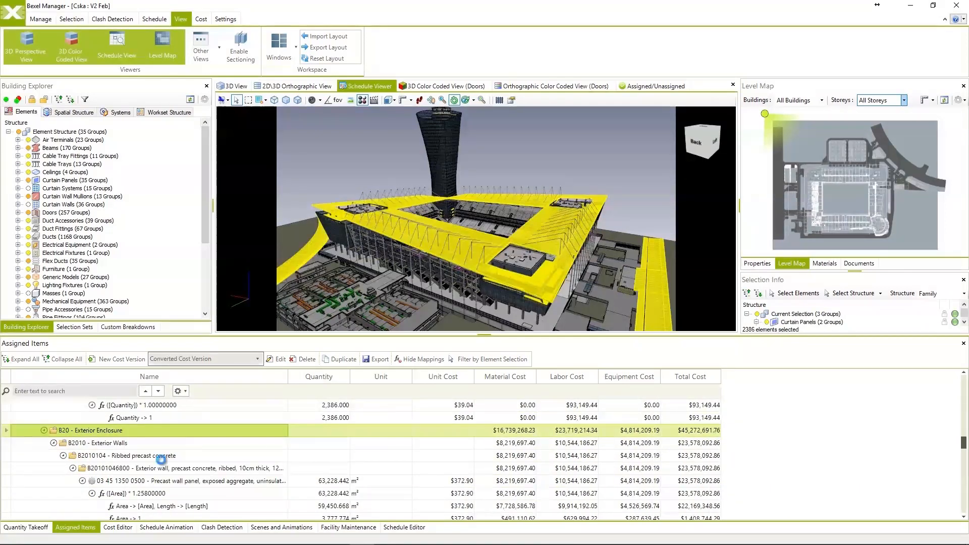
- Select one roof curtain panel in the model and filter the assigned items by it to inspect B3010 - Roof Coverings
click(478, 249)
click(474, 361)
click(151, 450)
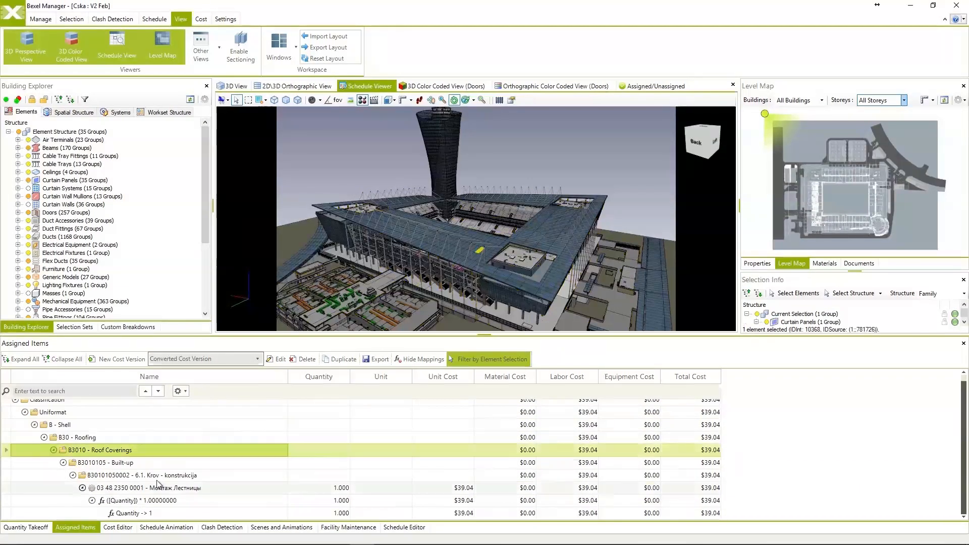
- Show the Stadium Doors quantity takeoff in the 3D color coded view, with each building broken down to its levels
click(26, 528)
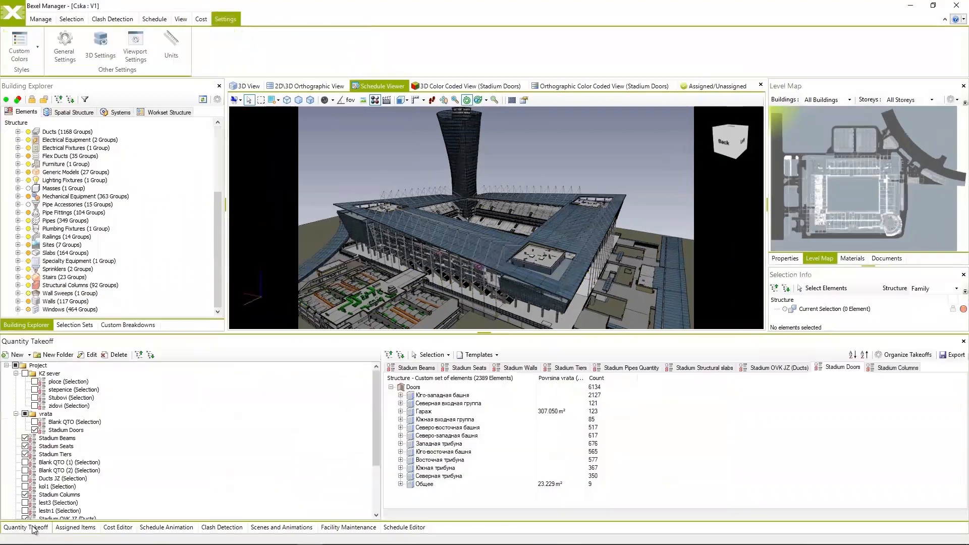
click(453, 86)
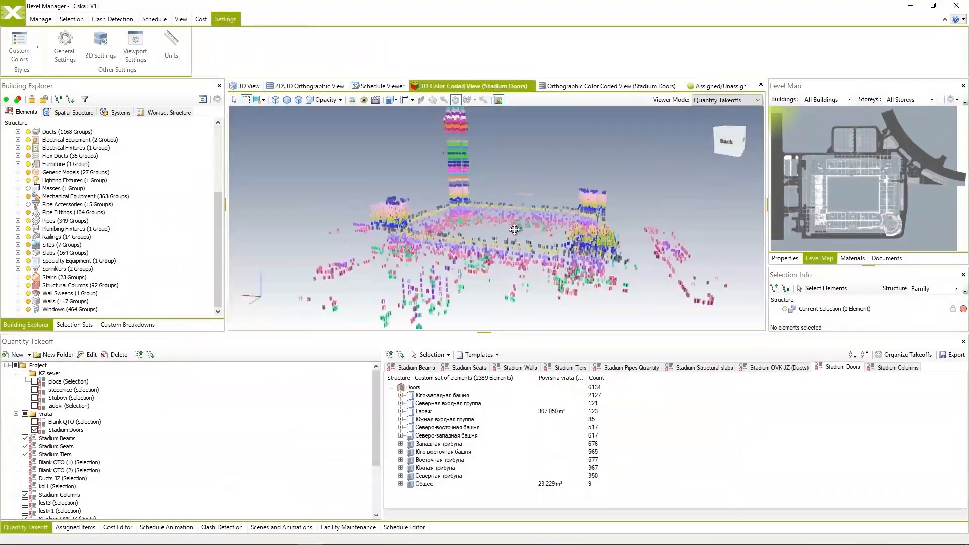
click(401, 395)
right_click(441, 404)
click(482, 478)
scroll(480, 448, down, 20)
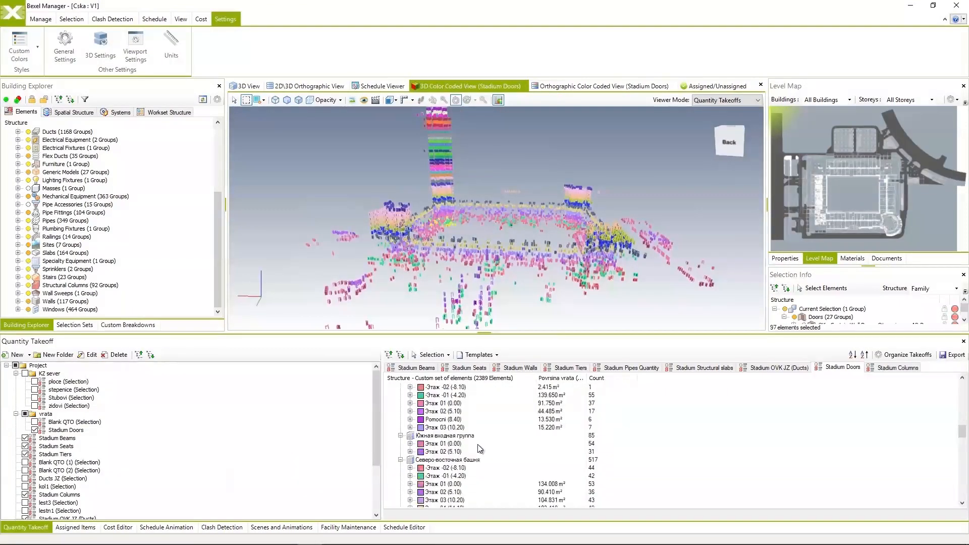
- Isolate the doors on all levels of Восточная трибуна in the color coded view, and restore all the doors
middle_drag(449, 268, 504, 276)
click(438, 435)
shift+click(433, 483)
right_click(534, 311)
mouse_move(575, 366)
click(689, 367)
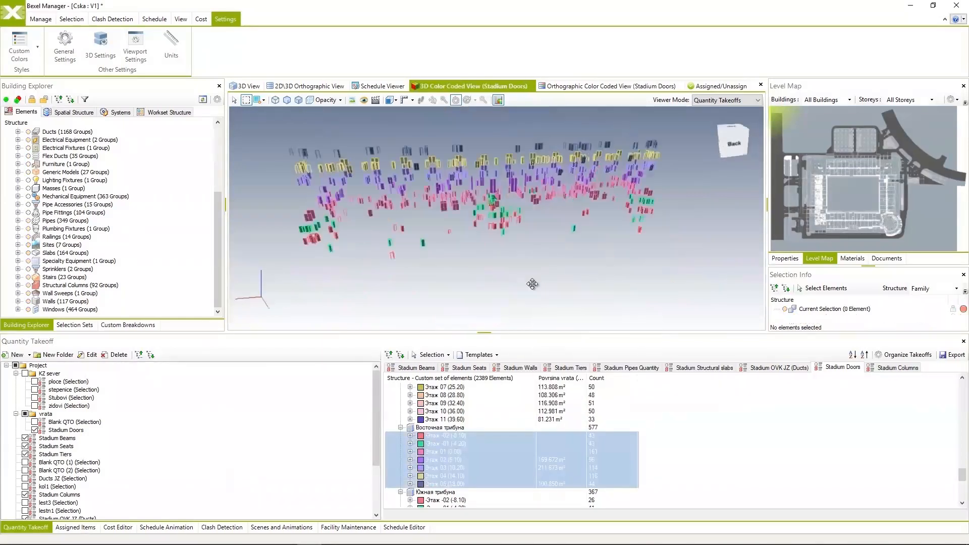
right_click(586, 302)
click(630, 392)
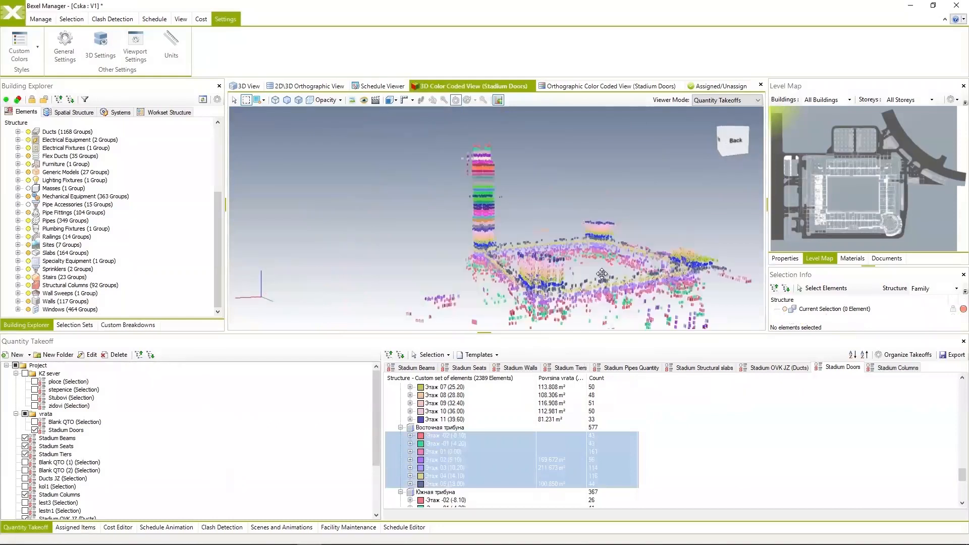
- Show the Stadium Beams takeoff and expand its two lowest levels to review the beam types and volumes
click(416, 368)
mouse_move(544, 269)
middle_down()
mouse_move(563, 273)
mouse_move(551, 273)
middle_up()
click(390, 387)
scroll(503, 397, down, 1)
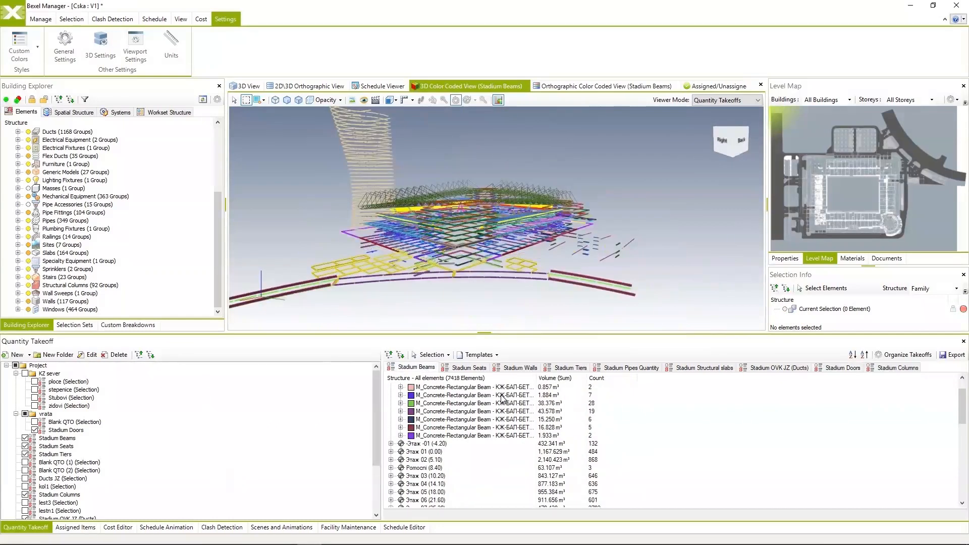
drag(536, 378, 591, 378)
click(481, 437)
click(391, 444)
scroll(487, 491, down, 3)
scroll(487, 474, down, 4)
middle_drag(495, 242, 551, 255)
- Show the Stadium Seats takeoff and select a single furniture element among the color coded stands
click(470, 368)
scroll(538, 247, up, 5)
click(610, 142)
click(234, 100)
click(484, 100)
scroll(550, 255, down, 3)
- Show the Stadium Walls takeoff and collapse its breakdown to the first grouping below the buildings
click(520, 367)
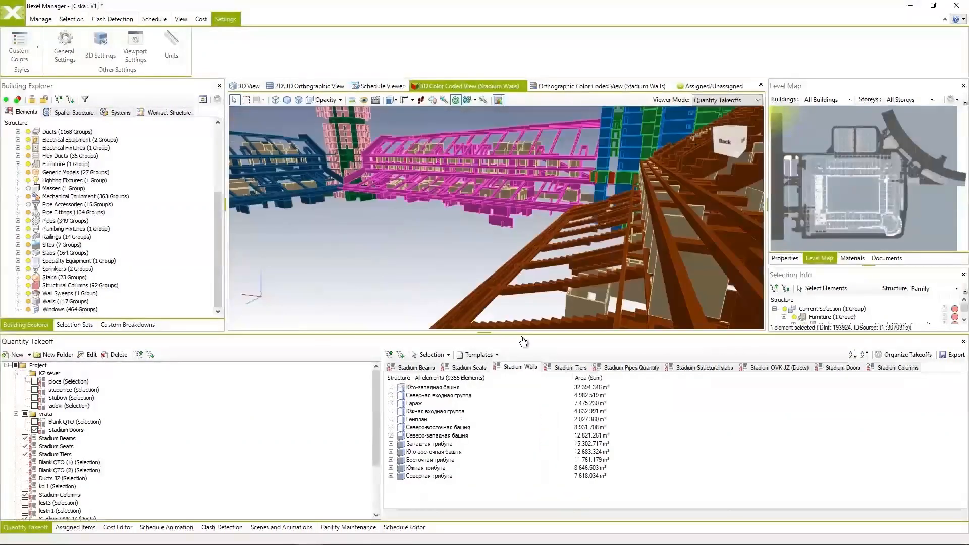
click(403, 358)
right_click(423, 395)
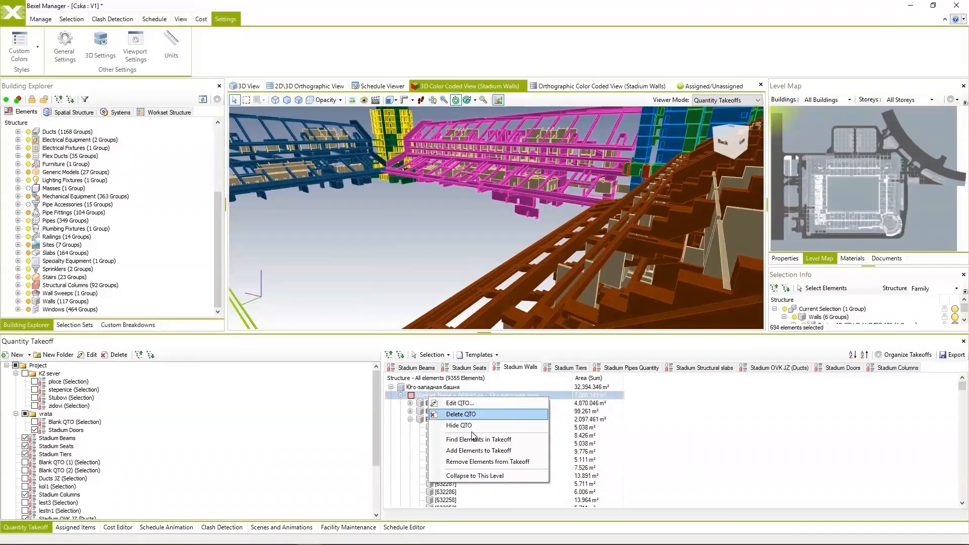
click(477, 475)
scroll(491, 428, down, 11)
middle_drag(499, 252, 537, 275)
scroll(545, 274, down, 3)
- Review the Stadium Tiers and Stadium Structural slabs takeoffs in the color coded view
click(570, 366)
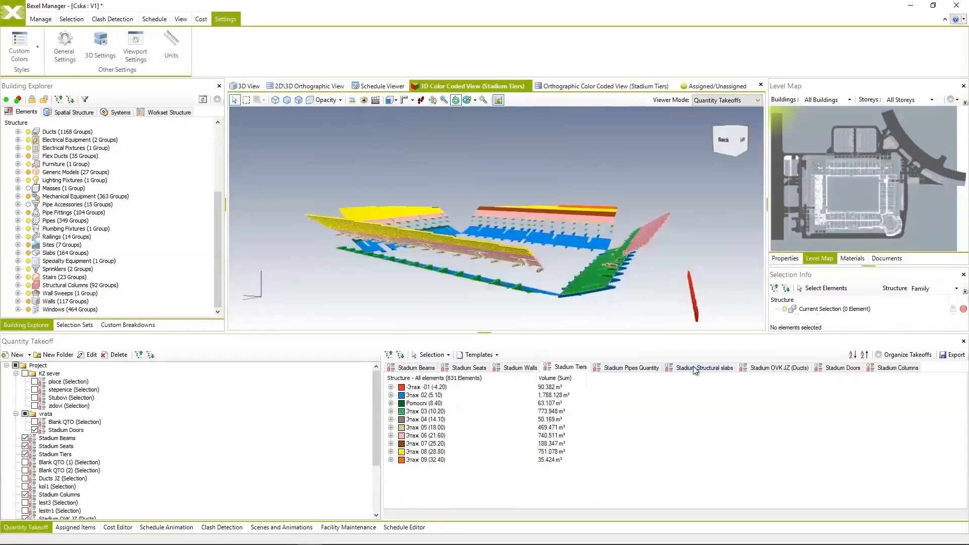
click(694, 370)
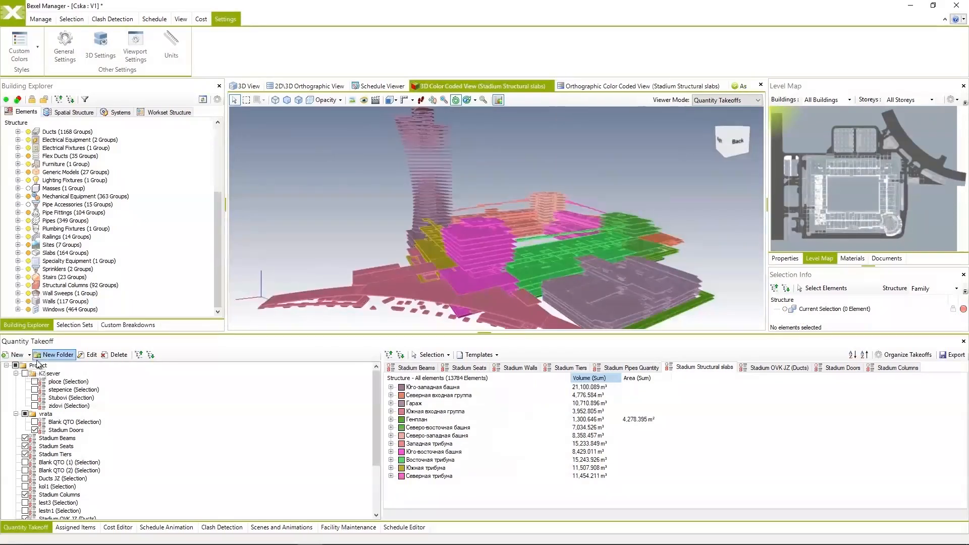
- Start a new quantity takeoff named Structural QTO that takes its elements from the Structure selection set
click(35, 378)
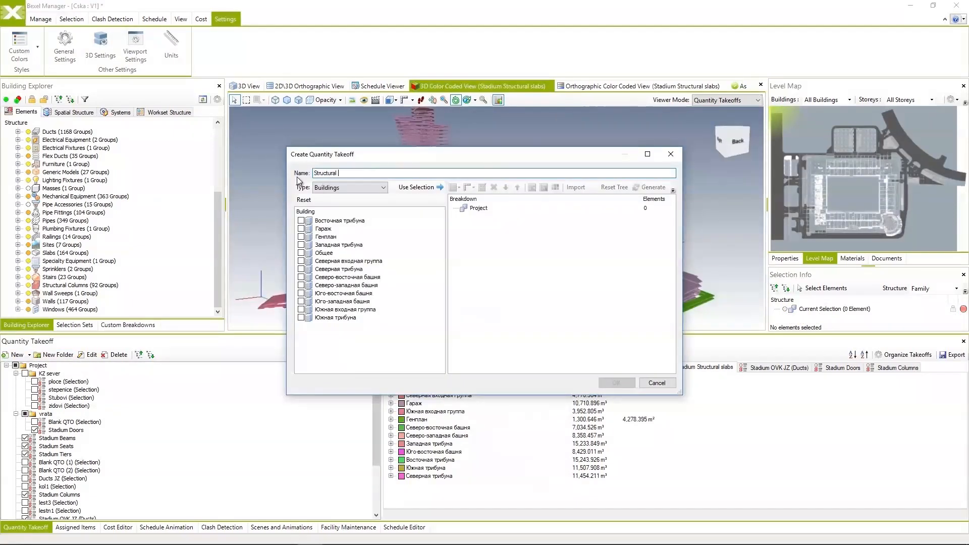
click(331, 228)
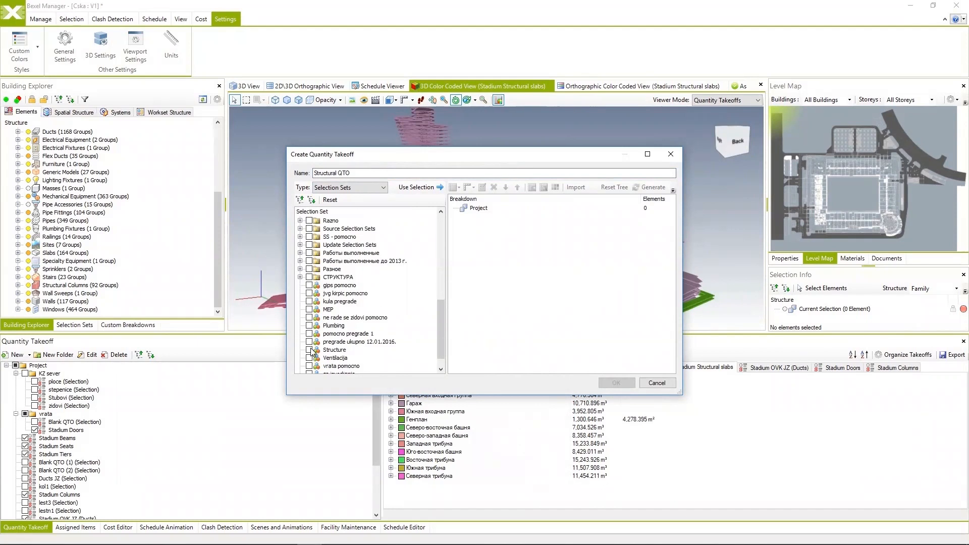
- Group the takeoff's breakdown by Building, Building Level and Category
right_click(481, 208)
mouse_move(544, 215)
click(620, 216)
right_click(484, 215)
click(621, 233)
right_click(509, 225)
mouse_move(595, 230)
click(655, 255)
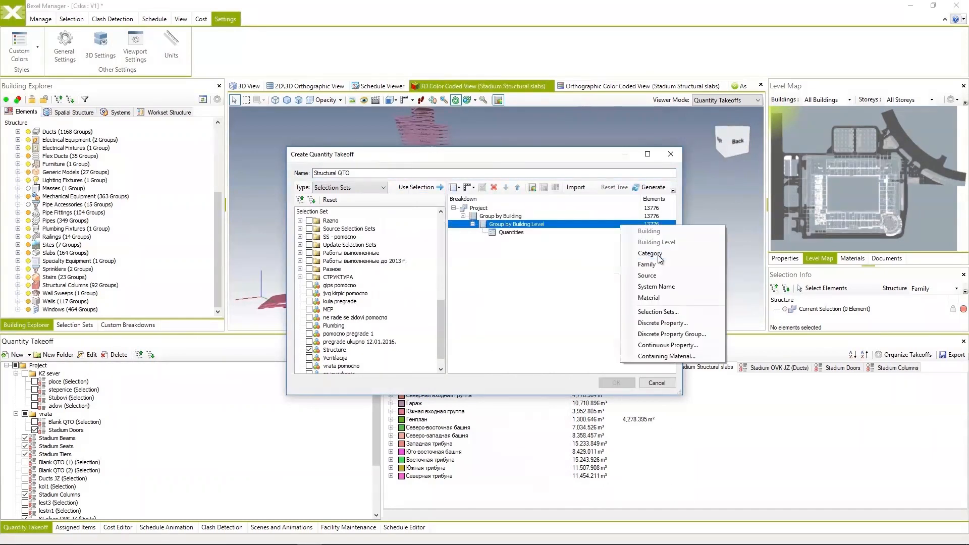
- Add the Volume and Area quantities with the Sum function under the category grouping
right_click(528, 240)
click(558, 260)
click(558, 185)
double_click(421, 214)
right_click(523, 241)
click(553, 260)
click(557, 185)
click(419, 207)
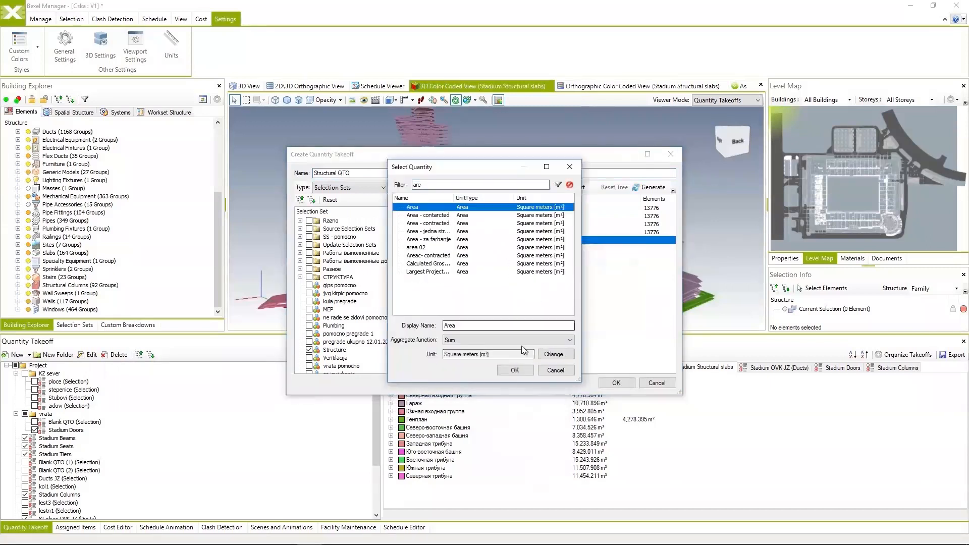
click(515, 369)
- Add a Count quantity, apply color coding to the Building grouping and create the takeoff
right_click(525, 241)
click(551, 284)
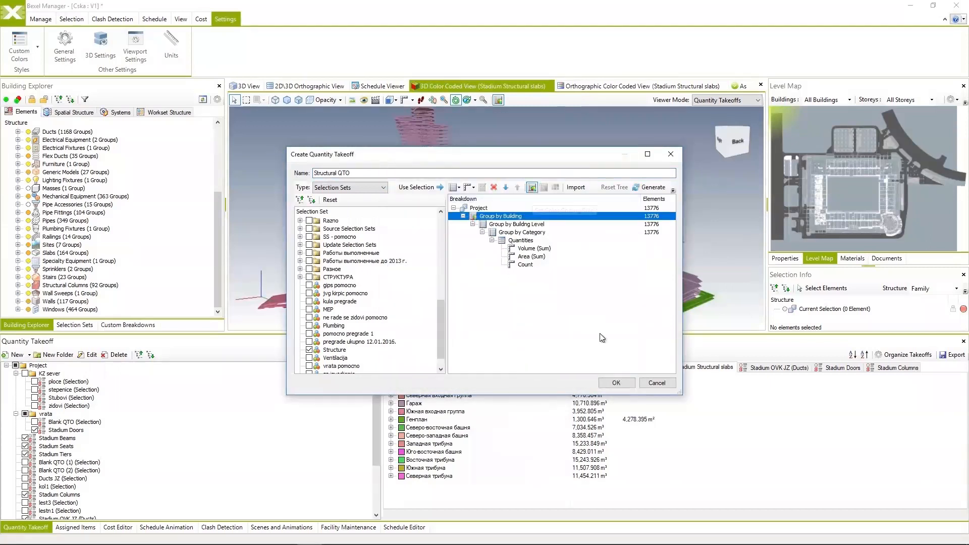
click(615, 383)
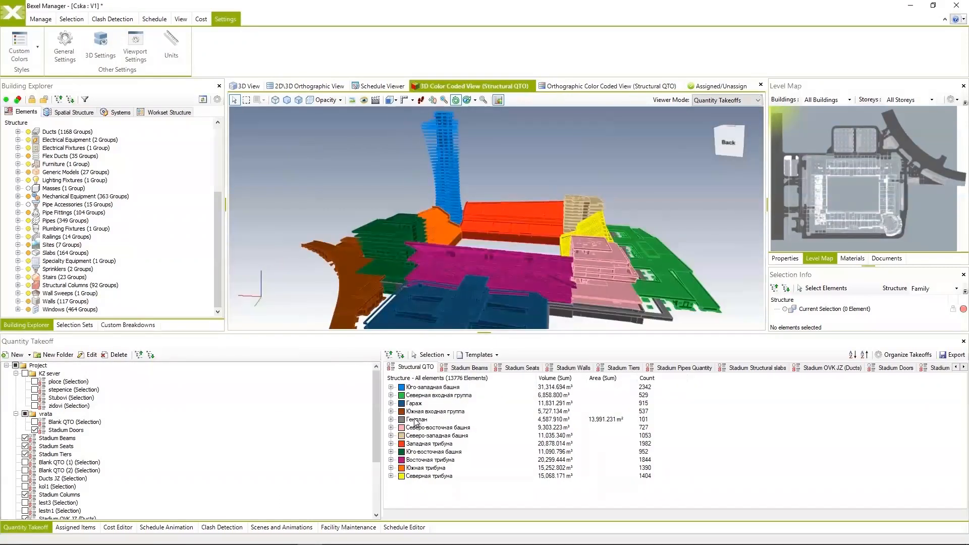
- Expand Юго-западная башня and its lowest level in the new takeoff to check the breakdown, and collapse it again
click(390, 387)
click(399, 396)
click(391, 387)
- Edit the Structural QTO takeoff so that its color coding follows the Building Level grouping
right_click(414, 367)
click(432, 373)
click(617, 188)
click(543, 224)
click(611, 386)
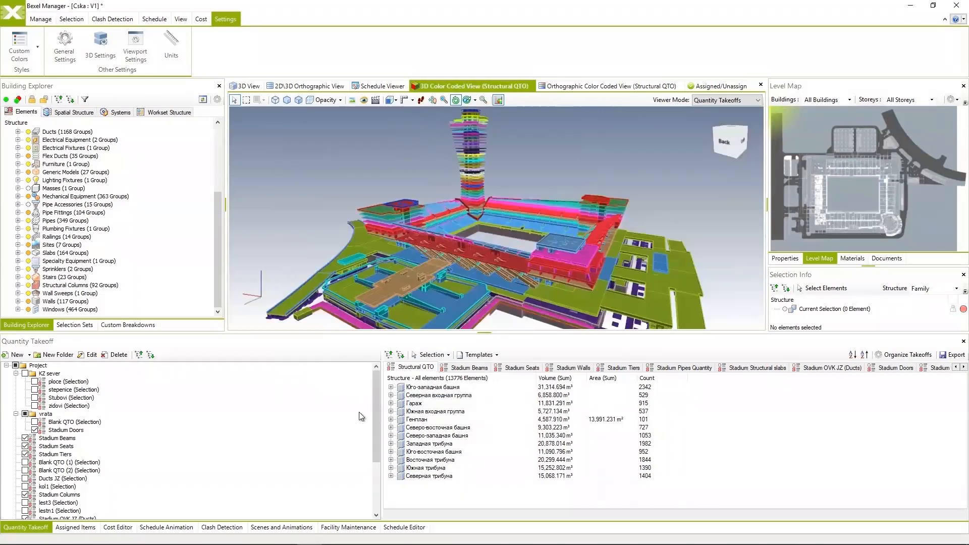
- Expand the buildings and the lower levels of Юго-западная башня in the Structural QTO to review quantities by level and category
click(391, 403)
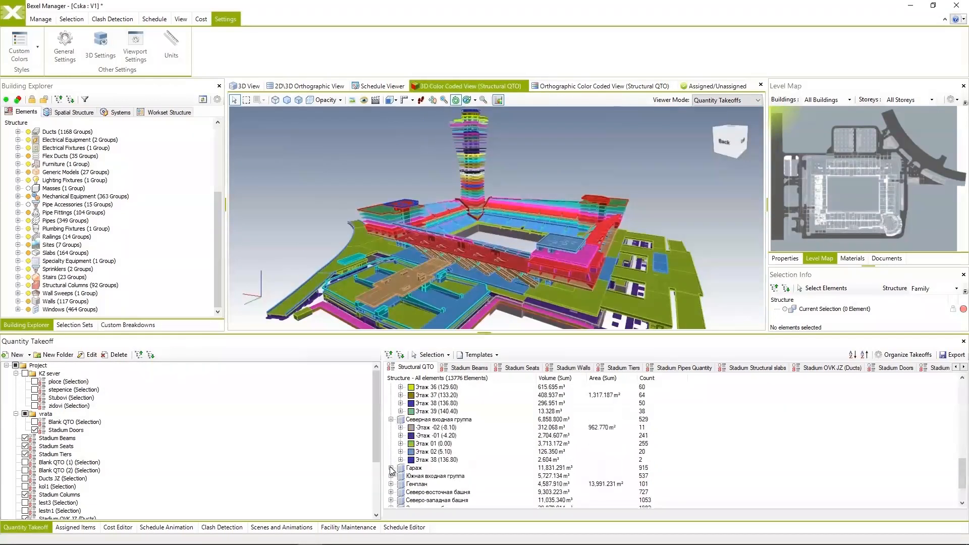
scroll(432, 448, down, 1)
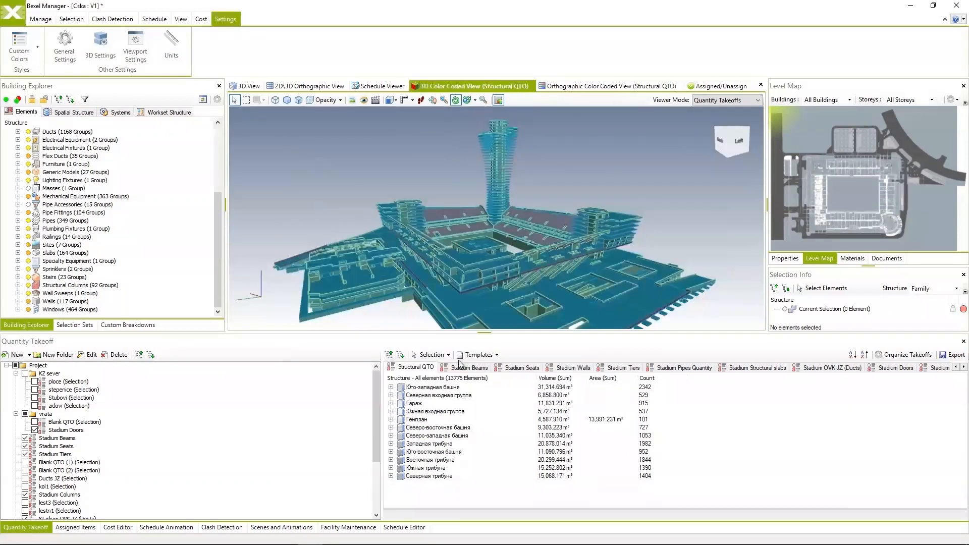
click(402, 395)
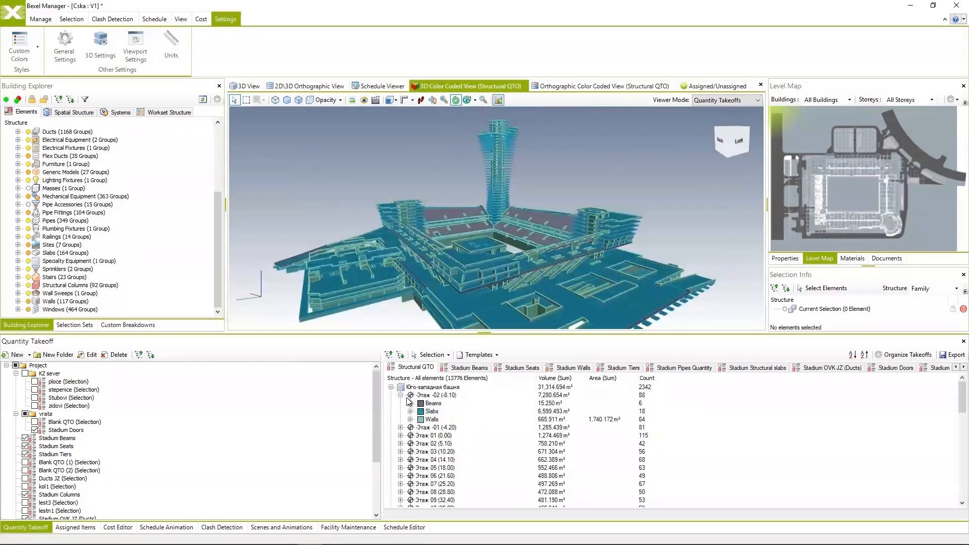
click(401, 461)
middle_drag(464, 306, 565, 307)
- Select all elements of Юго-западная башня from the takeoff and isolate the tower in the color coded view
click(434, 388)
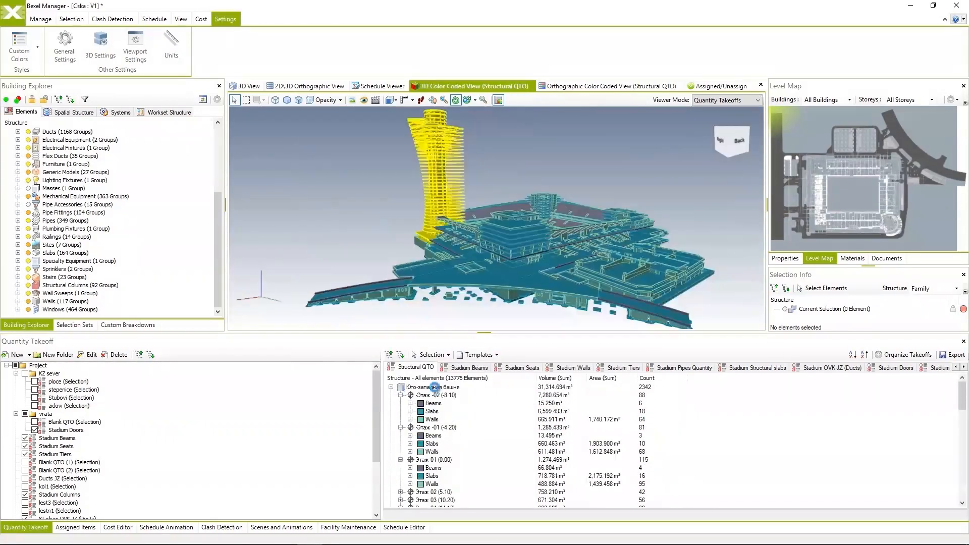
right_click(473, 314)
click(545, 278)
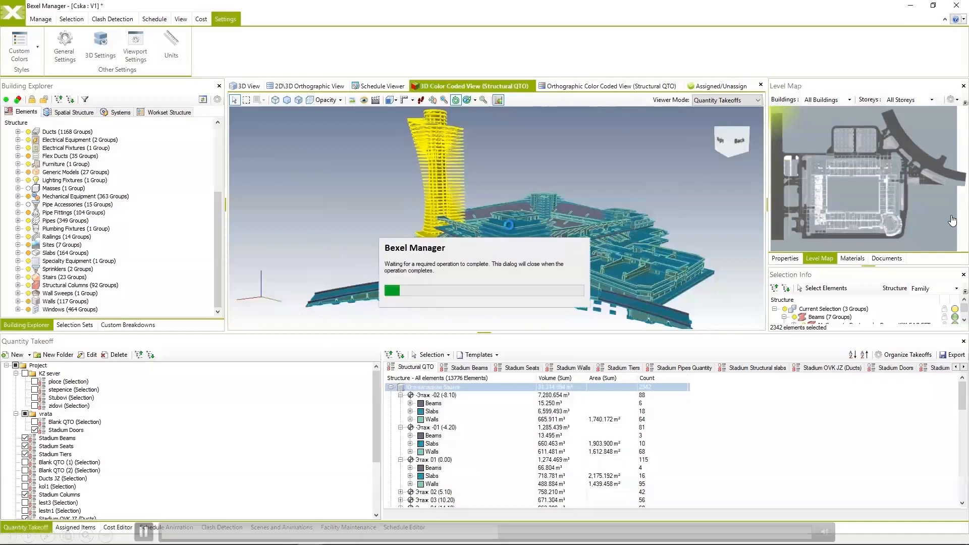
click(515, 240)
middle_drag(515, 240, 557, 237)
- Edit the Structural QTO takeoff to color code its elements by building level
right_click(419, 367)
click(453, 376)
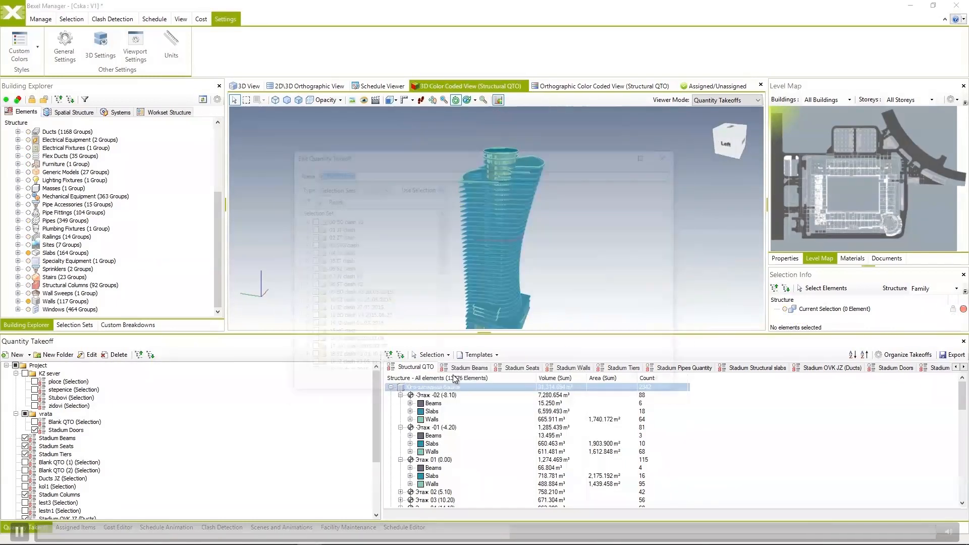
click(515, 224)
click(532, 187)
click(616, 383)
- Inspect the isolated tower's level colors and show all the structural elements of the stadium again
scroll(520, 275, up, 3)
middle_drag(521, 275, 588, 183)
scroll(589, 184, down, 2)
scroll(512, 235, down, 3)
middle_drag(513, 234, 532, 243)
right_click(532, 243)
click(536, 262)
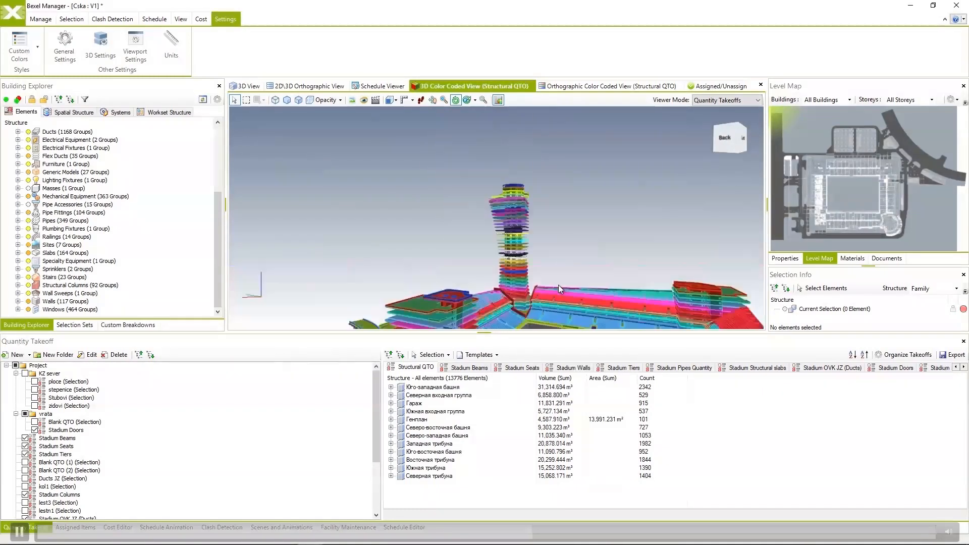
middle_drag(558, 284, 547, 241)
- Show the Stadium Columns takeoff in the color coded view and inspect the columns
click(964, 368)
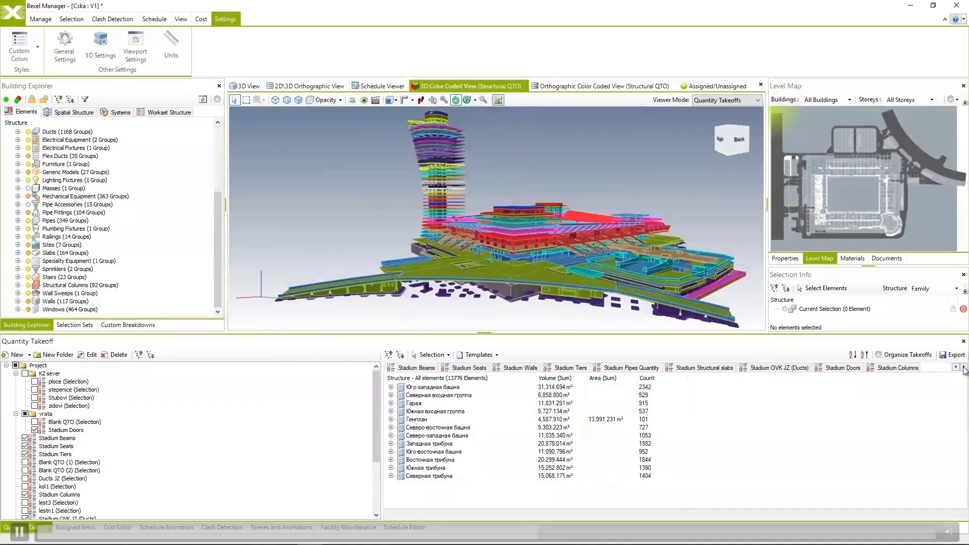
click(880, 368)
scroll(541, 225, up, 5)
middle_drag(656, 227, 539, 275)
- Open the custom breakdowns and show the Roof structure breakdown
click(127, 325)
click(32, 112)
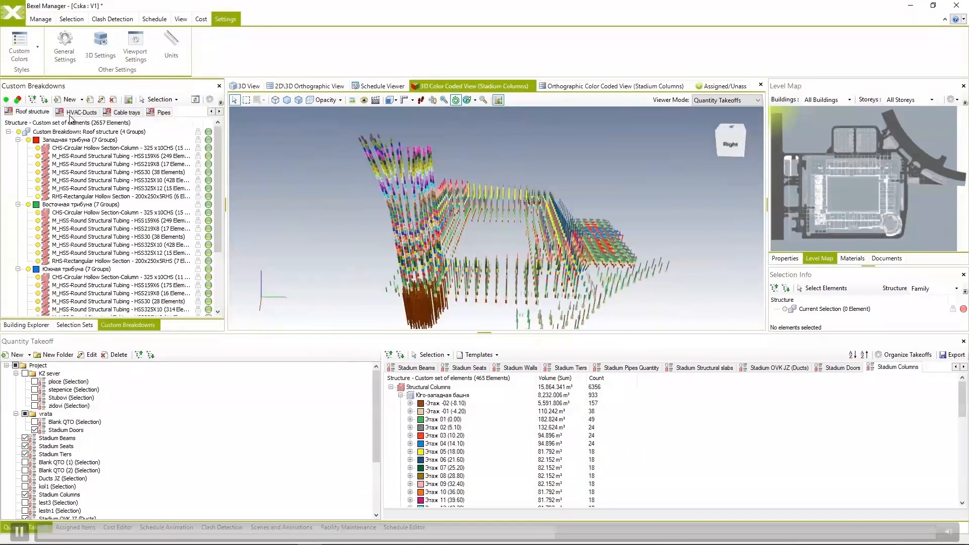
- Color code the 3D view by the Roof structure custom breakdown and toggle the visibility of its tribune groups
click(739, 109)
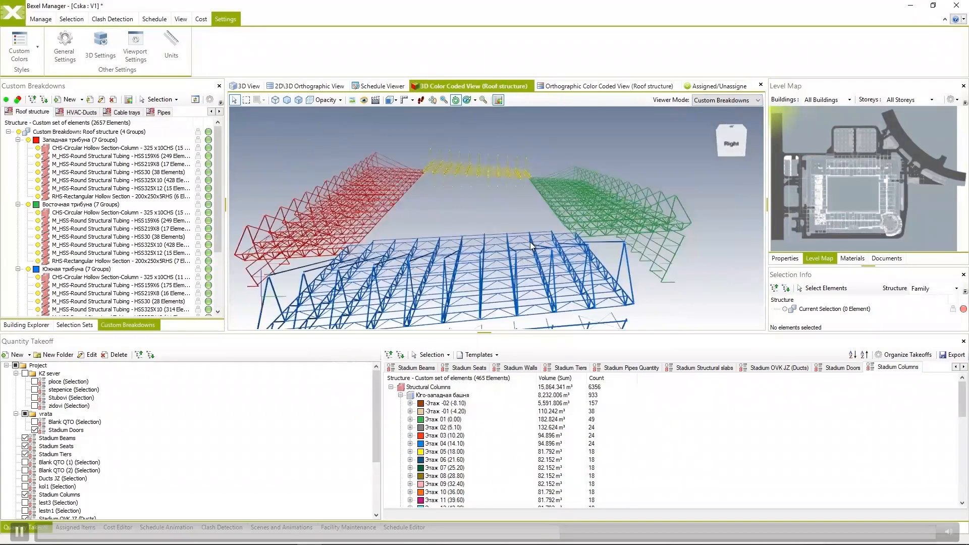
middle_drag(530, 246, 616, 242)
click(19, 131)
click(28, 140)
click(28, 205)
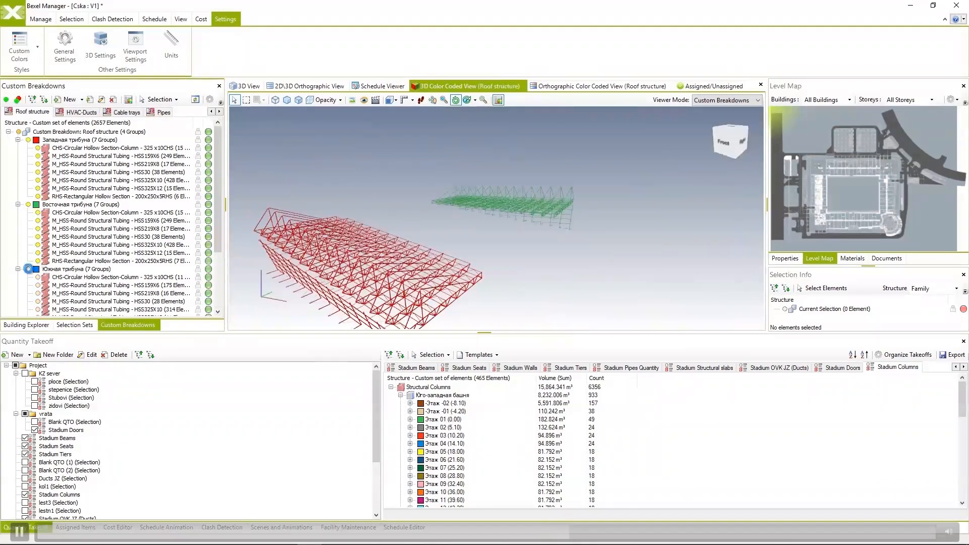
- Inspect the color coded roof structure against the whole transparent stadium and switch to the HVAC-Ducts breakdown
scroll(49, 271, down, 3)
middle_drag(522, 228, 557, 216)
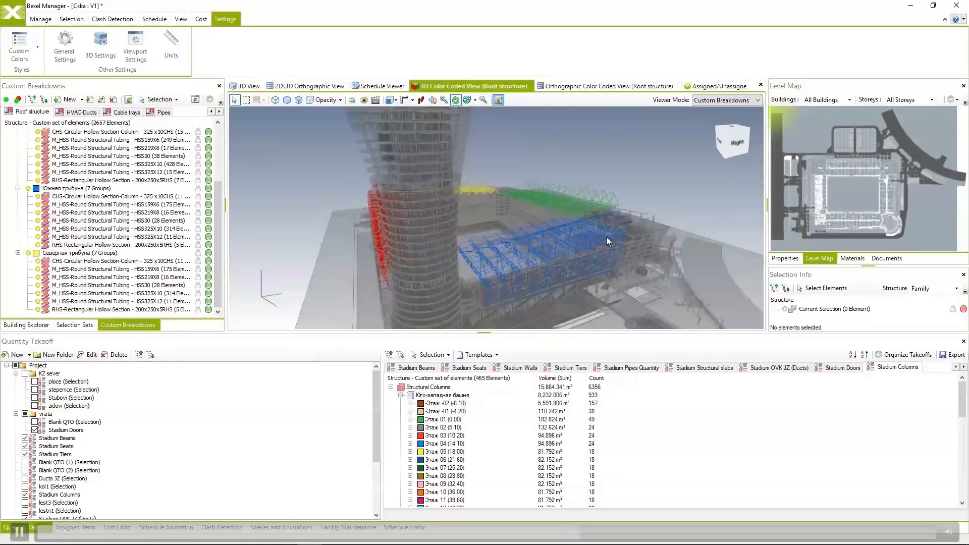
scroll(595, 290, up, 4)
middle_drag(605, 288, 526, 208)
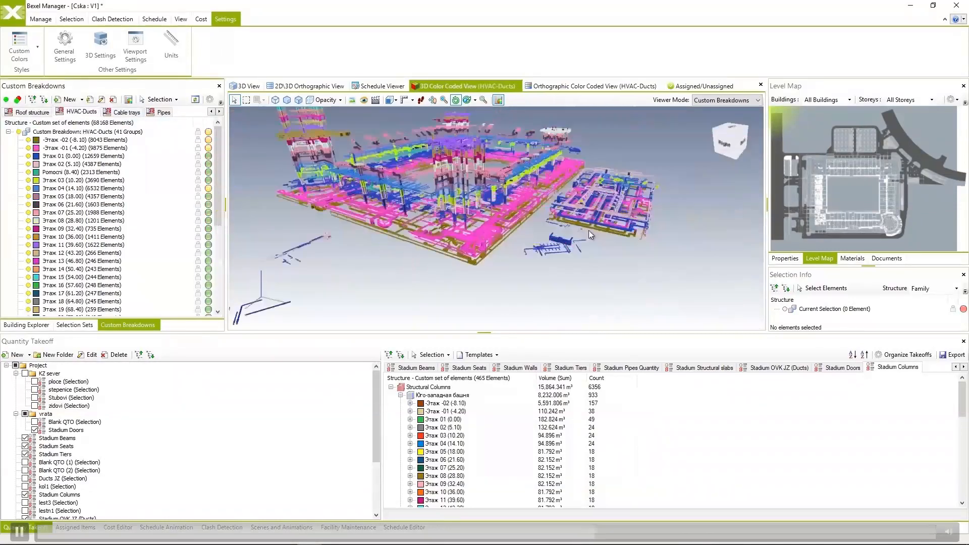
- Inspect the HVAC-Ducts breakdown by level in the orthographic and 3D color coded views, hiding and restoring the lowest levels
middle_drag(588, 230, 414, 131)
click(576, 86)
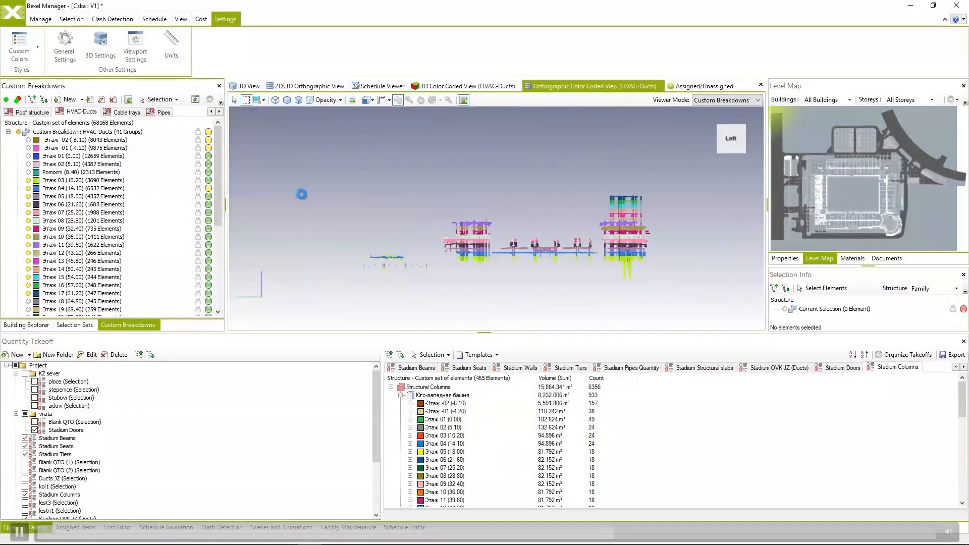
drag(299, 193, 426, 296)
middle_drag(483, 188, 478, 219)
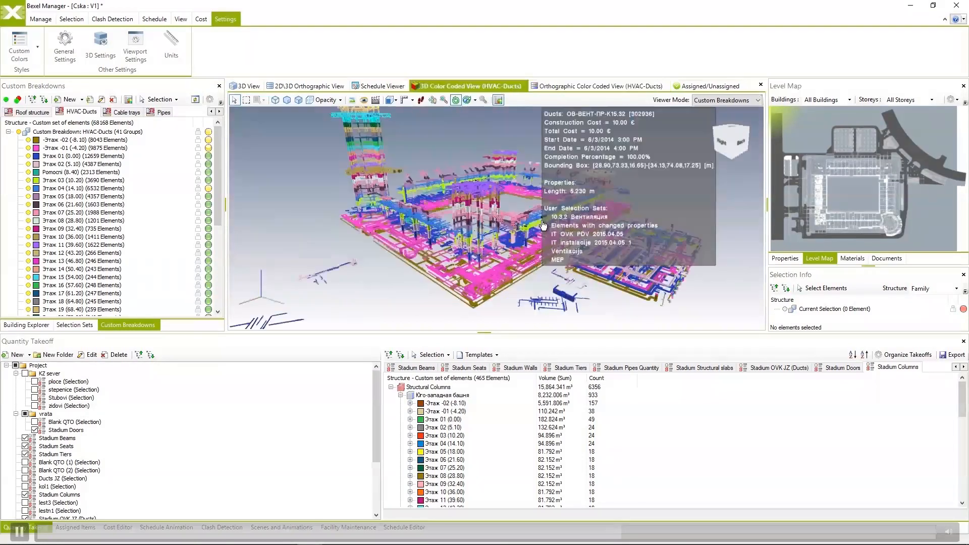
middle_drag(542, 221, 589, 253)
- Show the Pipes breakdown in the color coded view, select a tower pipe and read through its properties
click(166, 112)
middle_drag(523, 263, 399, 229)
click(579, 146)
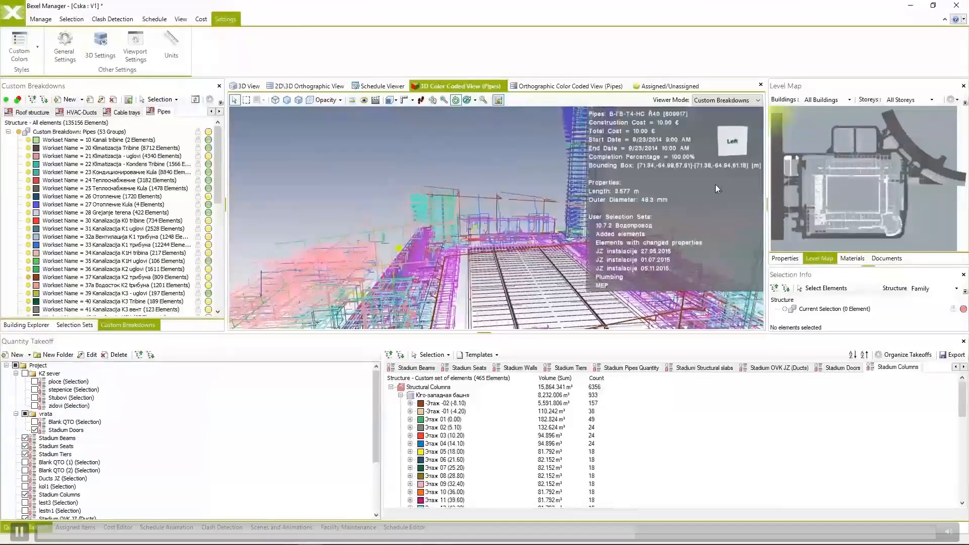
click(785, 258)
scroll(818, 213, down, 2)
scroll(819, 214, down, 3)
scroll(585, 202, up, 10)
- Select further pipes inside the tower and review their dimensions and mechanical properties
middle_drag(484, 222, 510, 230)
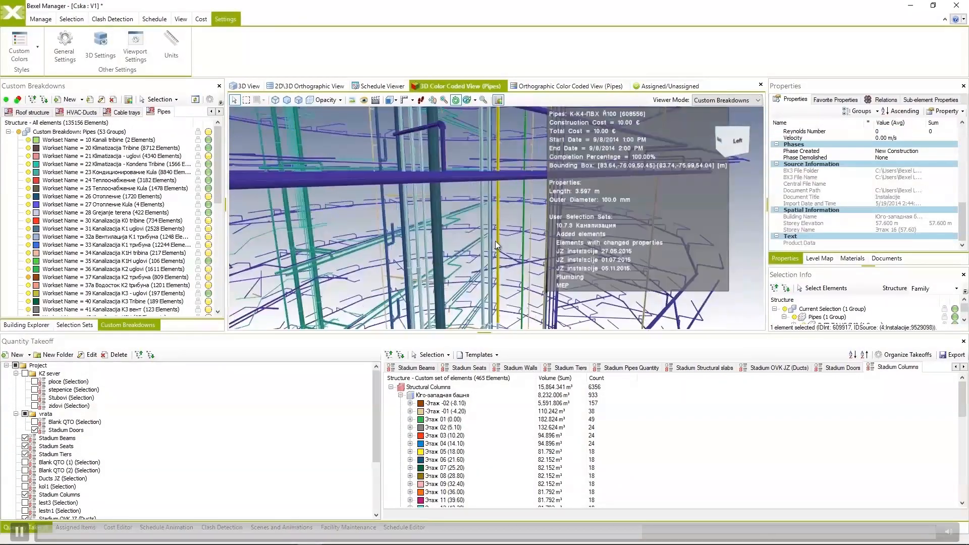
click(471, 222)
scroll(836, 177, down, 2)
scroll(810, 196, down, 6)
scroll(809, 196, up, 6)
scroll(604, 188, down, 4)
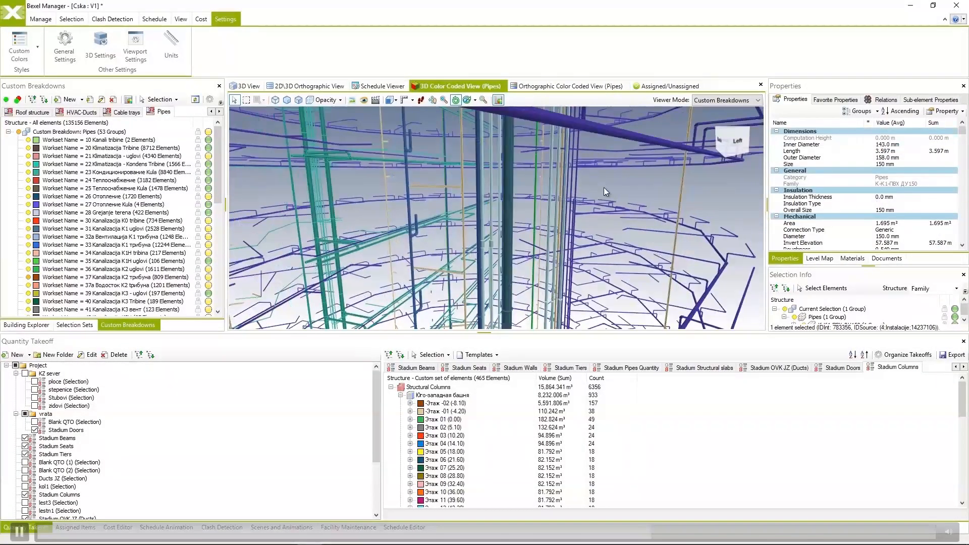
click(604, 188)
middle_drag(603, 187, 384, 197)
scroll(532, 222, down, 5)
click(532, 223)
- Show the Stadium Pipes Quantity takeoff in the color coded view and inspect its workset groups
click(626, 368)
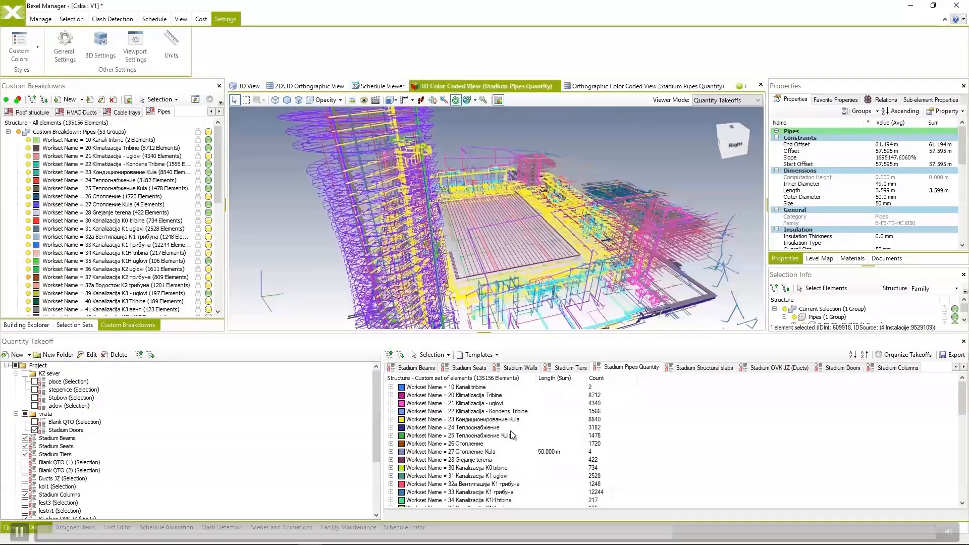
scroll(504, 426, down, 1)
click(488, 395)
scroll(831, 204, down, 5)
middle_drag(697, 237, 665, 244)
scroll(665, 244, down, 2)
- Export the Stadium Pipes Quantity report to Excel and review its Styled_Report, Flat_Table and Breakdown_Structure sheets
click(952, 355)
click(566, 363)
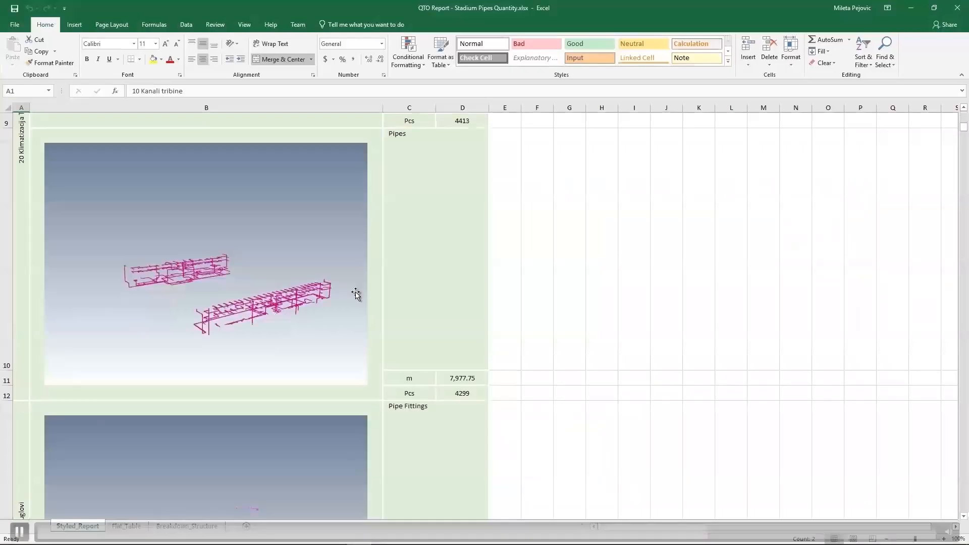
scroll(286, 279, down, 5)
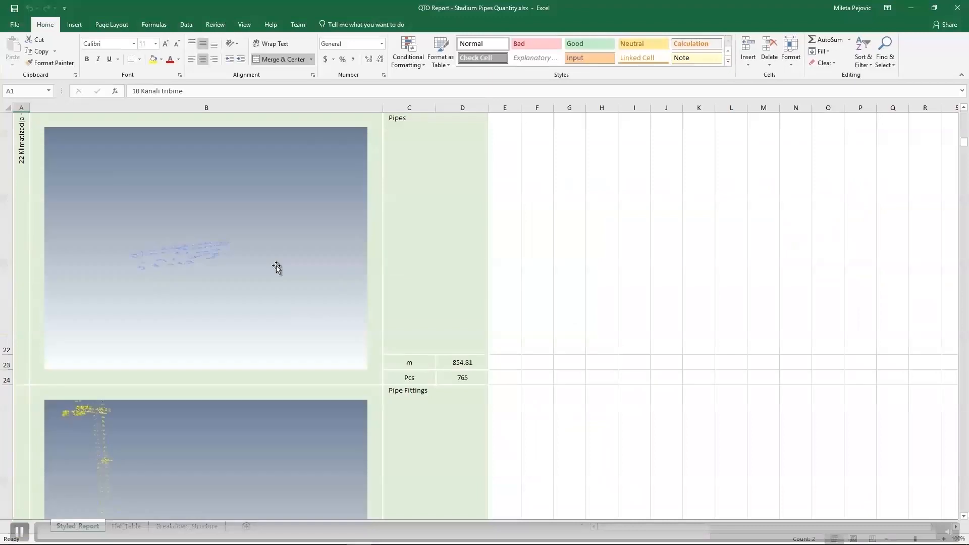
scroll(281, 258, down, 20)
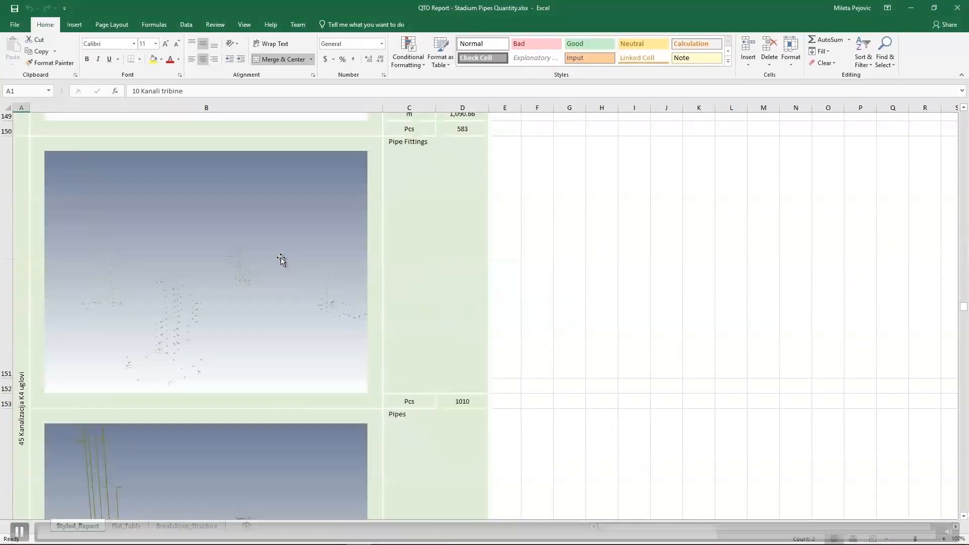
scroll(296, 269, down, 3)
click(132, 524)
click(186, 525)
scroll(245, 377, down, 20)
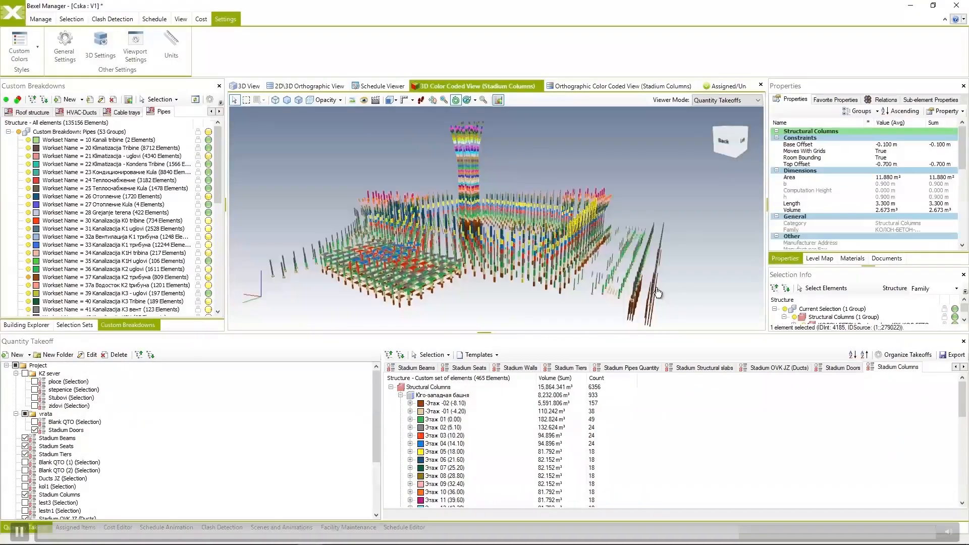
- Enlarge the Selection Info area and structure the selected structural column by Materials
drag(921, 245, 921, 236)
click(933, 258)
click(925, 274)
click(956, 258)
click(924, 302)
click(877, 304)
click(825, 258)
- Collapse the Юго-западная башня group in the Stadium Columns takeoff and select all of its columns
middle_drag(726, 261, 603, 277)
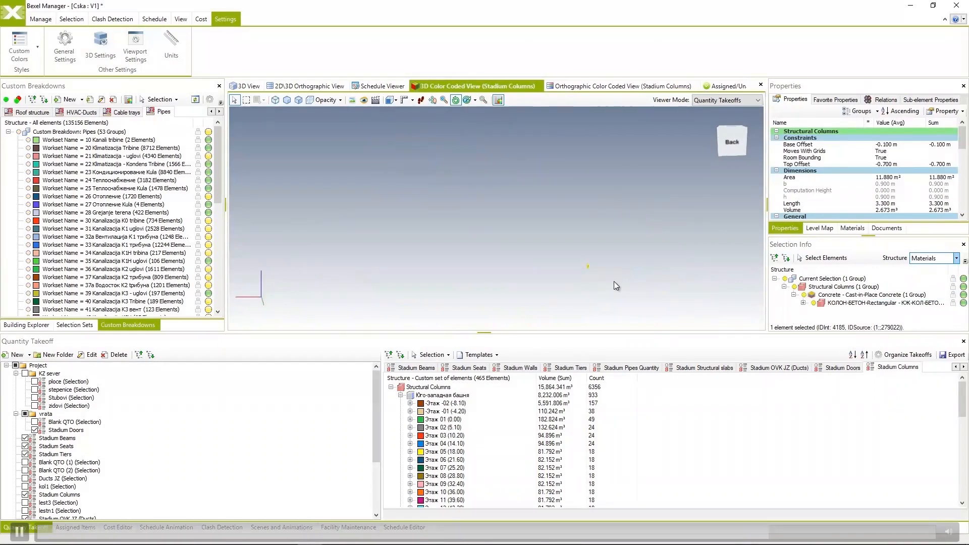
scroll(858, 177, down, 8)
click(400, 395)
click(428, 397)
scroll(548, 276, down, 5)
mouse_move(547, 277)
middle_down()
mouse_move(518, 244)
mouse_move(540, 263)
middle_up()
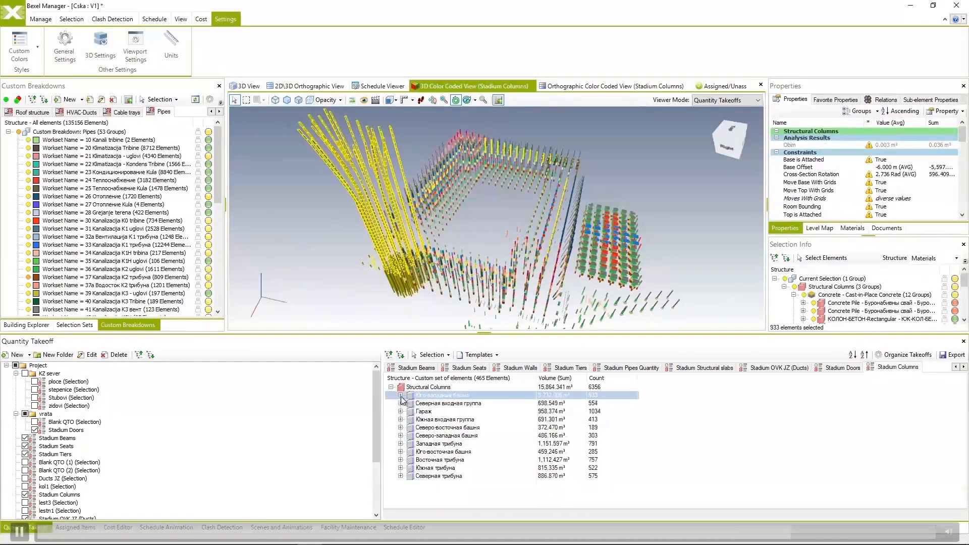
- Export the Stadium Columns takeoff report to Excel and review the Styled_Report images and quantities per building
click(953, 355)
click(558, 361)
click(506, 309)
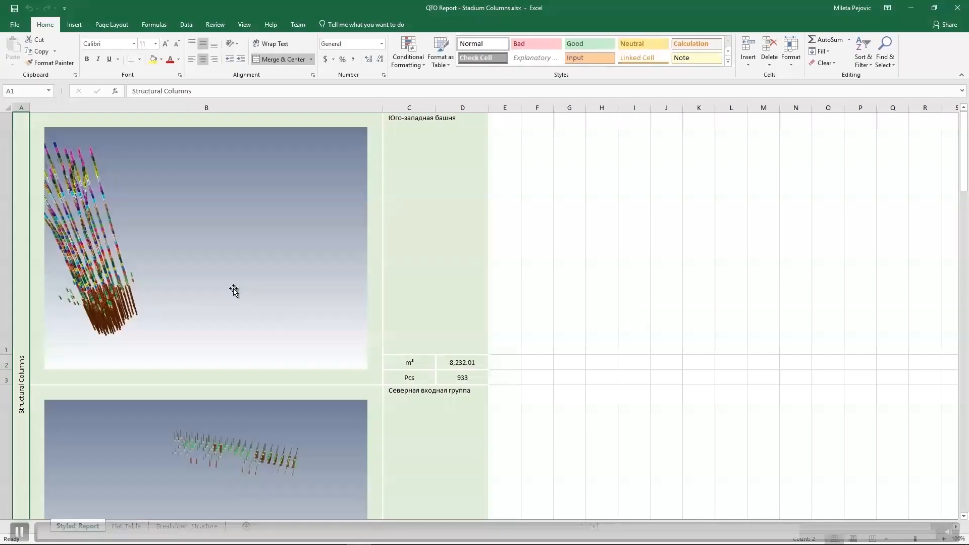
scroll(234, 291, down, 8)
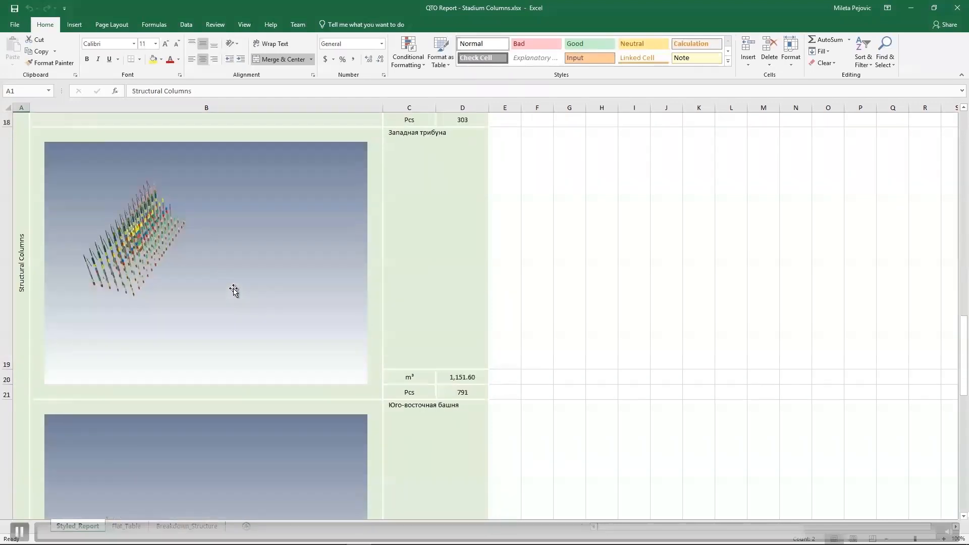
scroll(234, 291, down, 10)
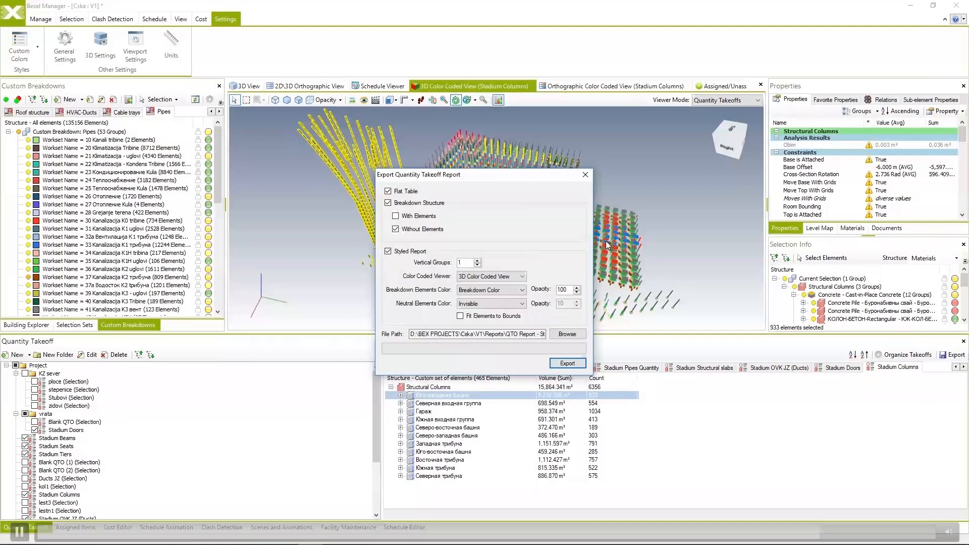
- Export the Stadium Columns report again, broken down by building and storey, and look through its Styled_Report
click(568, 363)
click(552, 283)
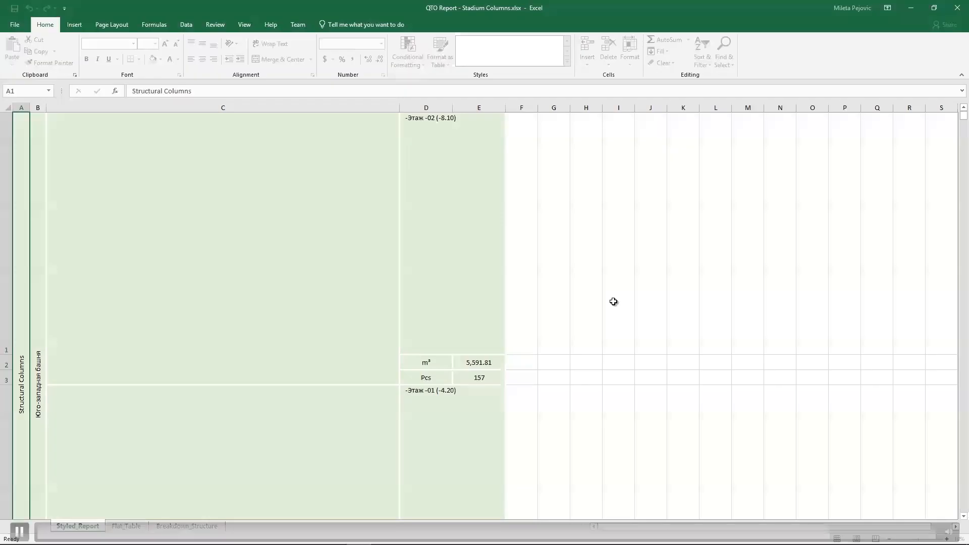
scroll(292, 291, down, 10)
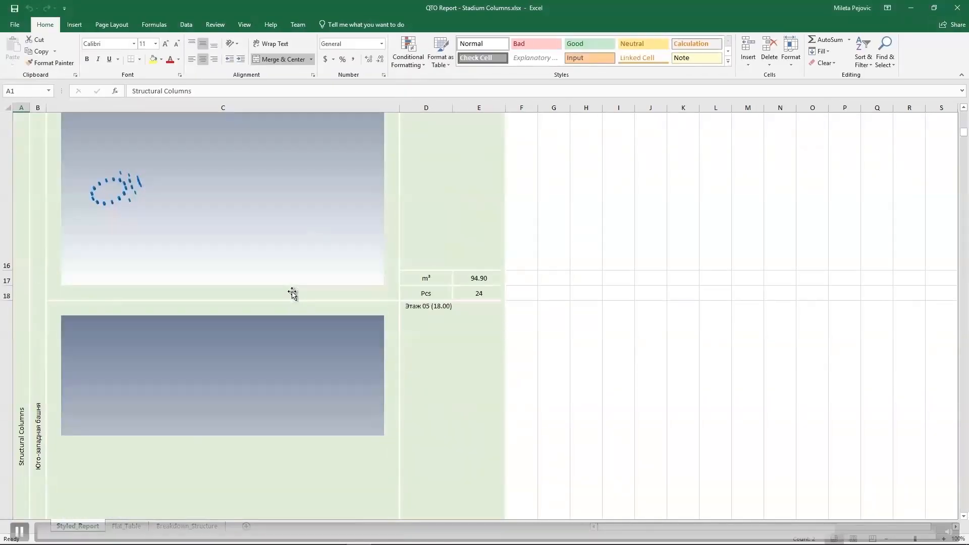
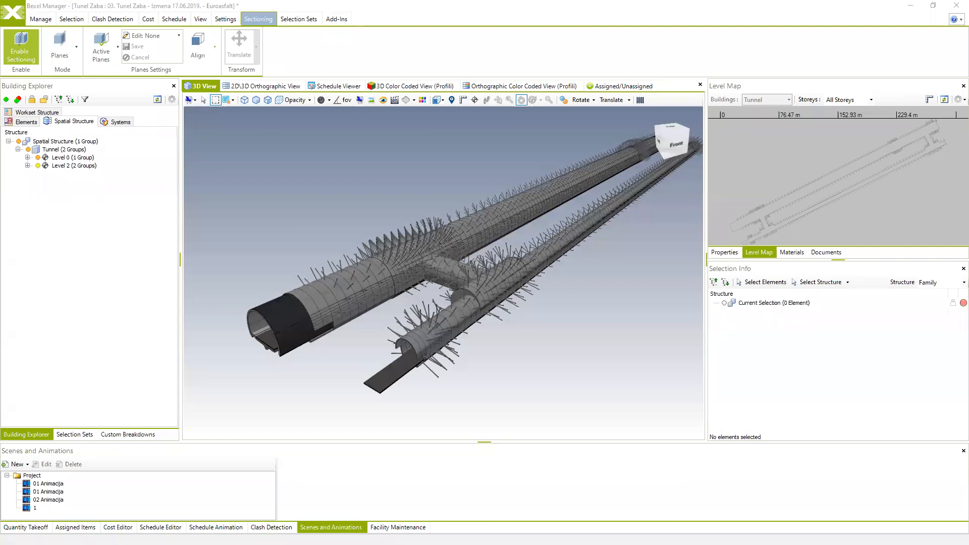
- Open the tunnel's spatial structure editor, review its building and storeys, and close it
middle_drag(603, 328, 493, 303)
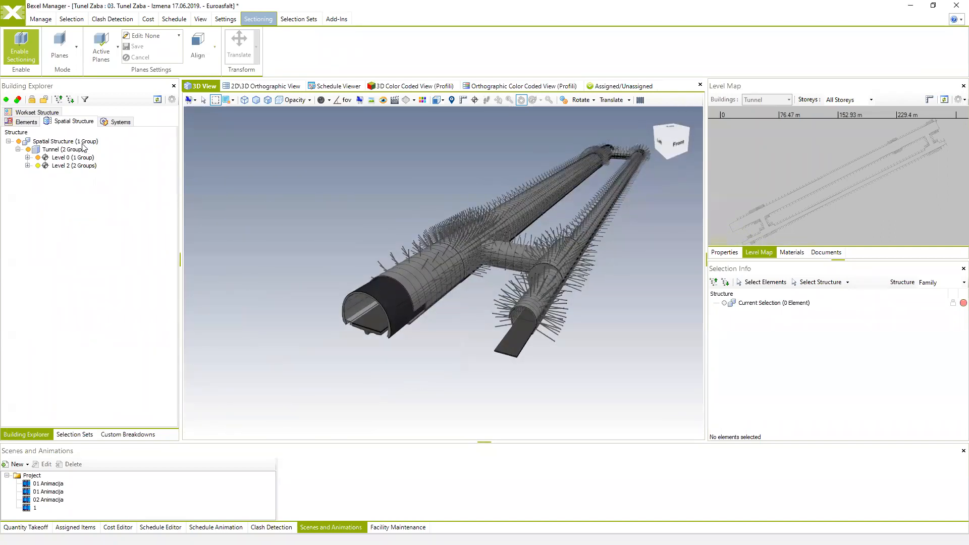
middle_drag(443, 193, 403, 198)
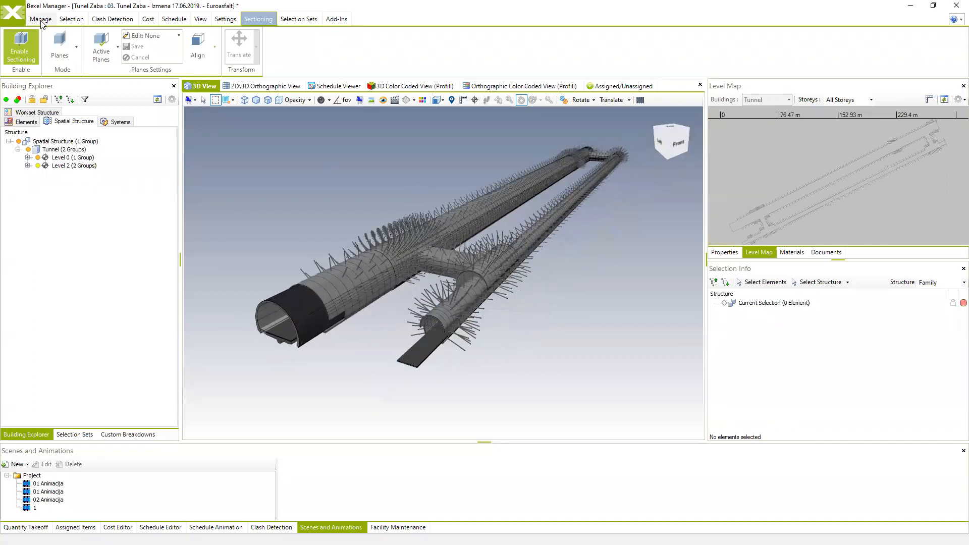
click(40, 19)
click(394, 48)
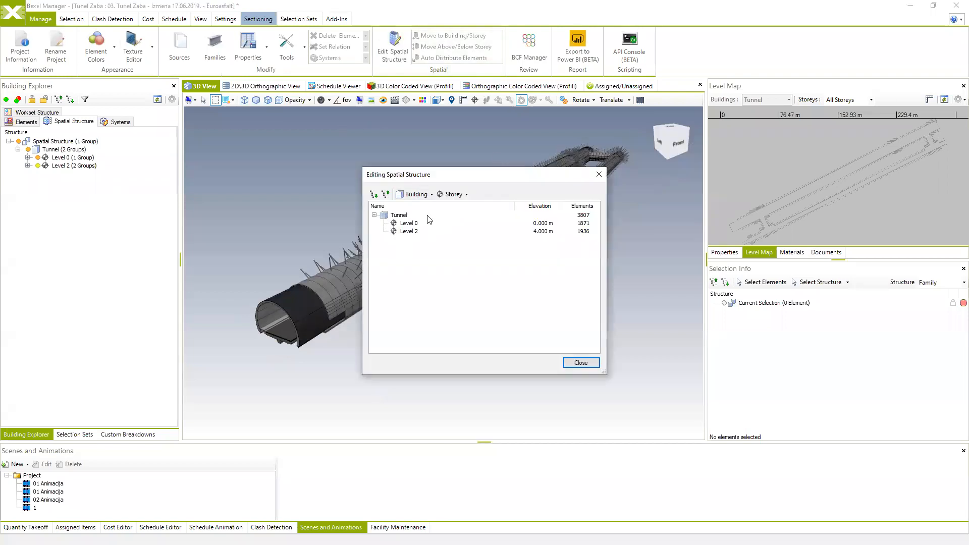
click(599, 174)
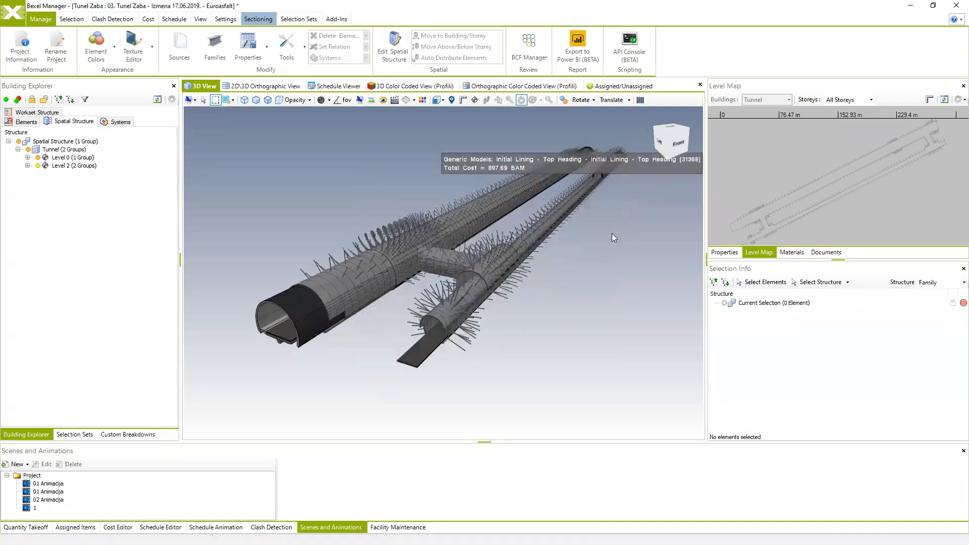
mouse_move(586, 252)
mouse_down()
mouse_move(585, 224)
mouse_move(580, 241)
mouse_up()
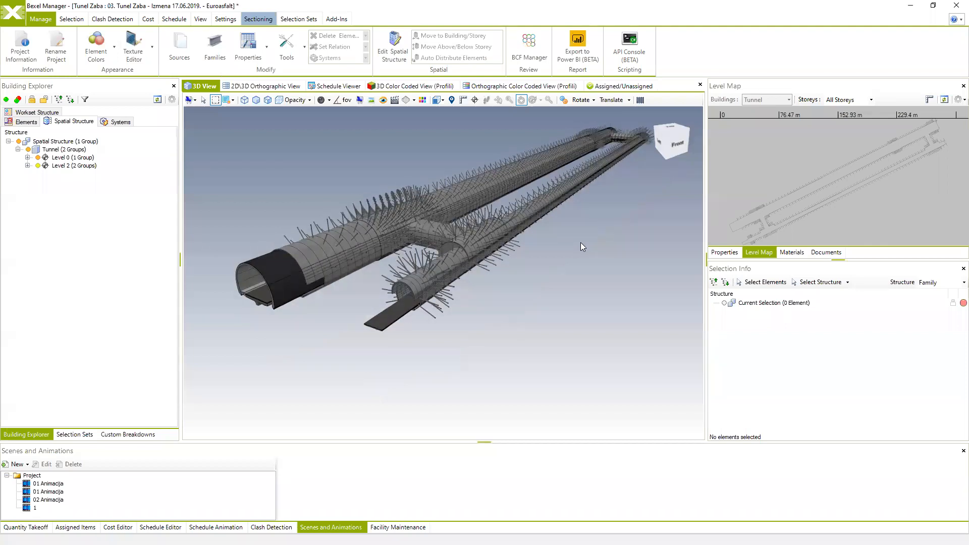
mouse_move(492, 259)
scroll(523, 252, up, 3)
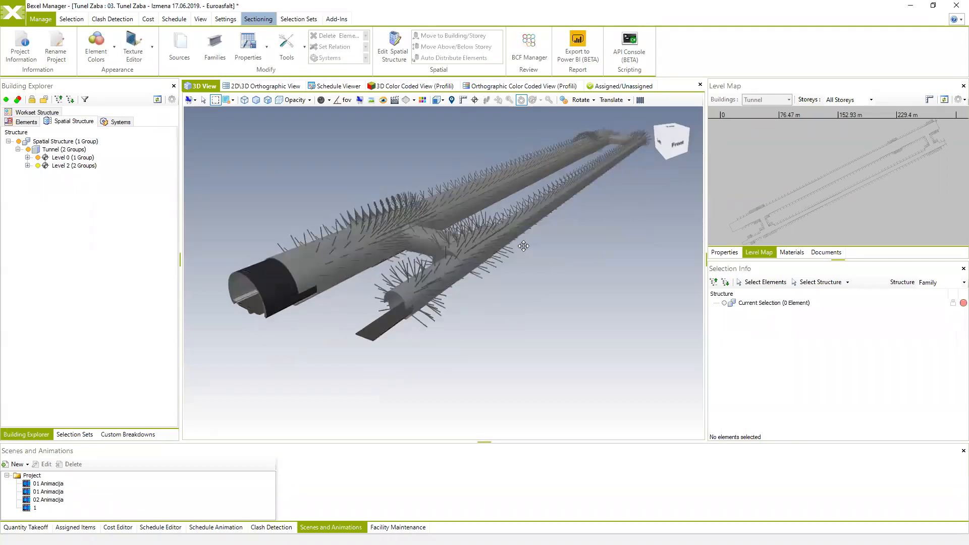
drag(511, 284, 493, 294)
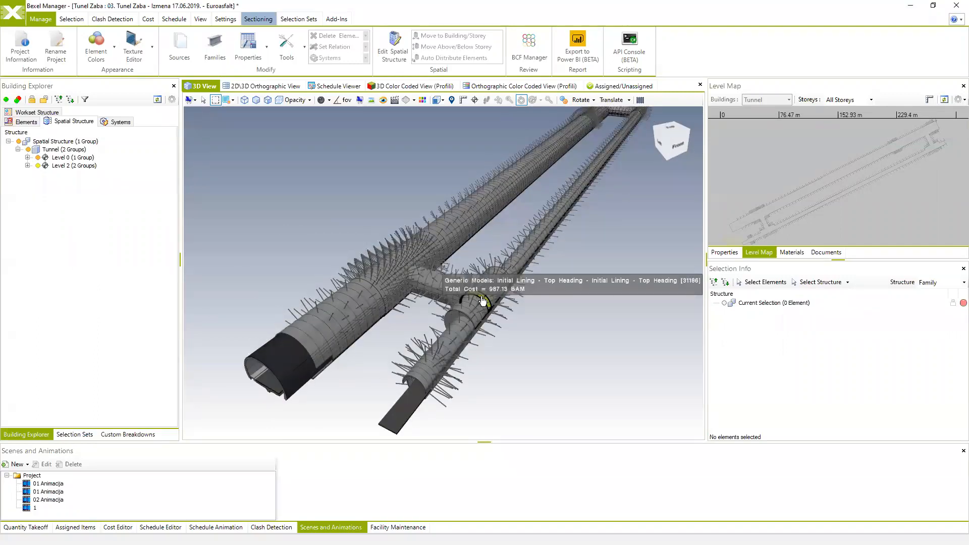
- Turn sectioning off and on again for the tunnel's 3D view
click(201, 19)
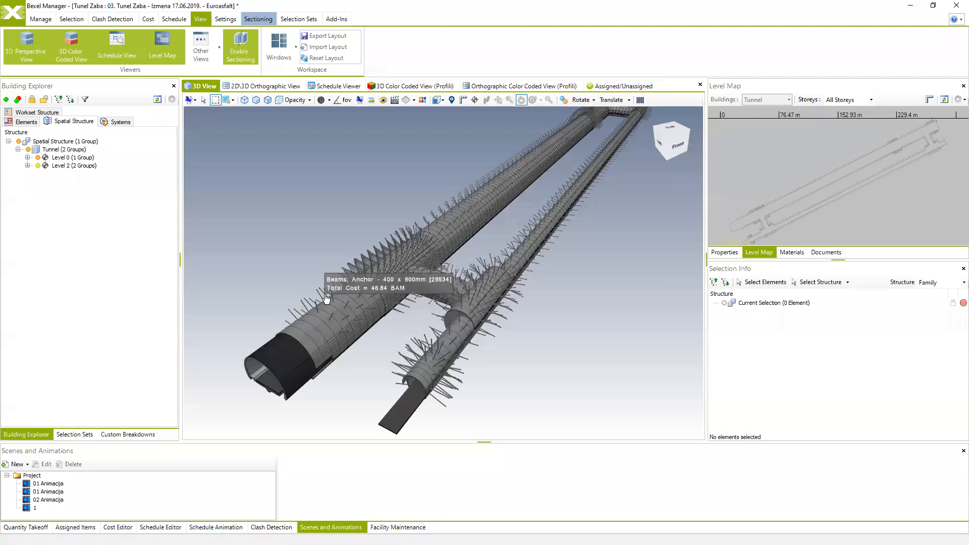
middle_drag(366, 175, 329, 120)
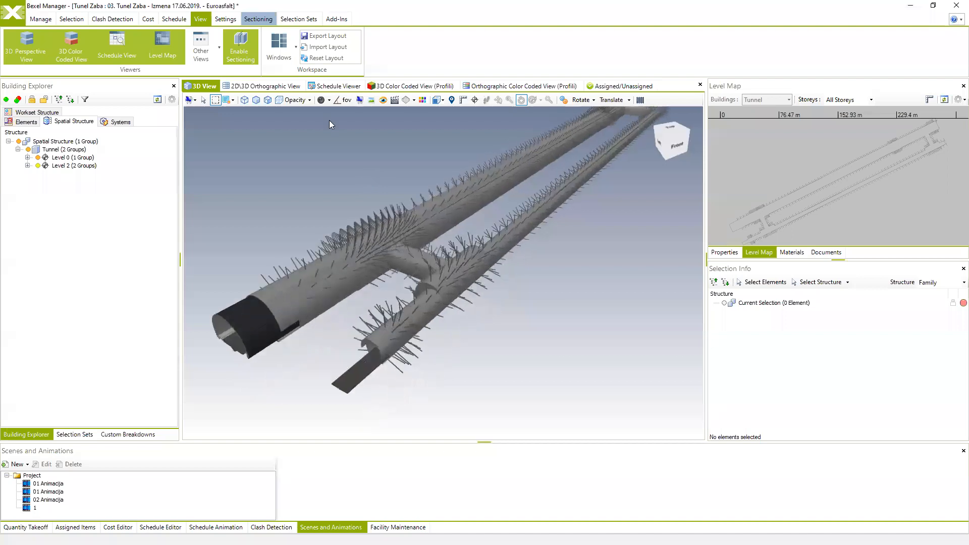
click(243, 45)
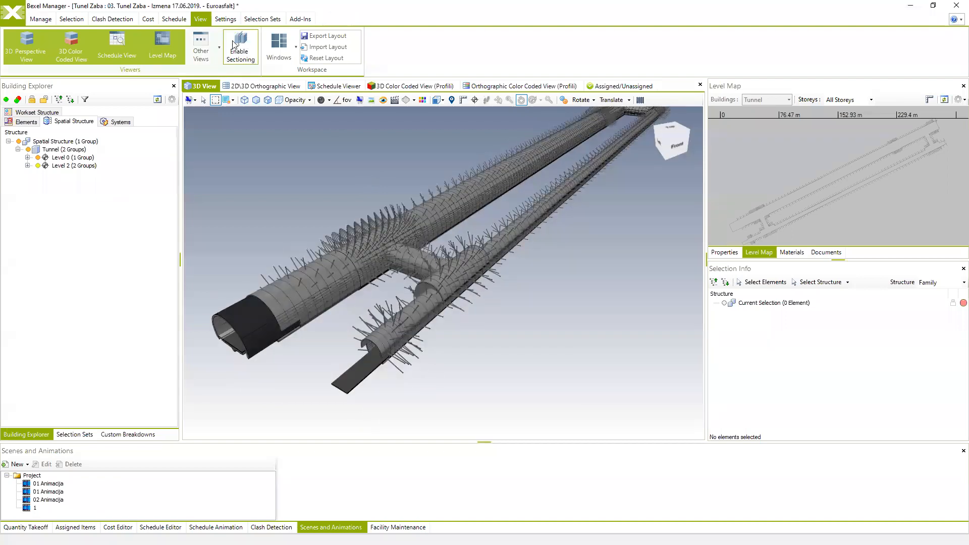
click(242, 46)
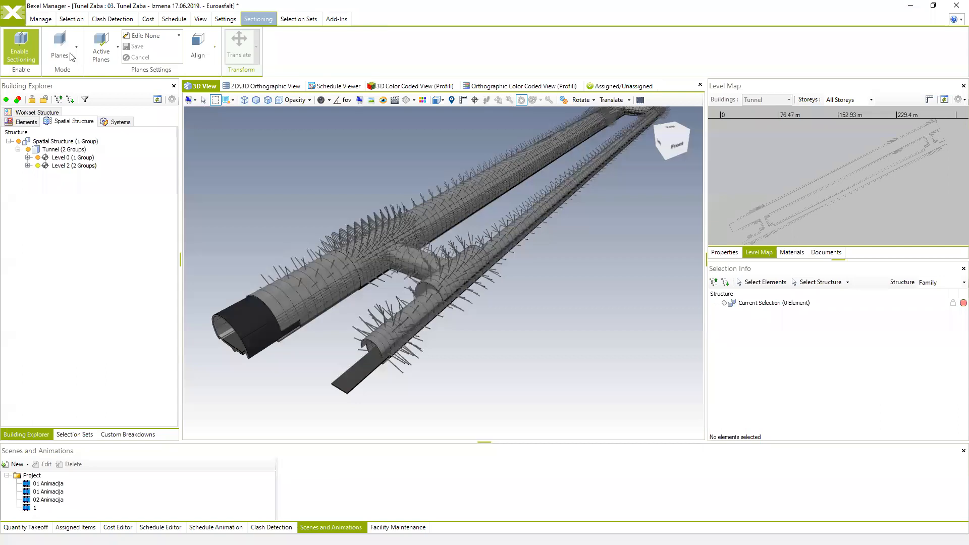
- Switch sectioning to Box mode and adjust the section box to isolate a middle stretch of both tunnel tubes
click(76, 46)
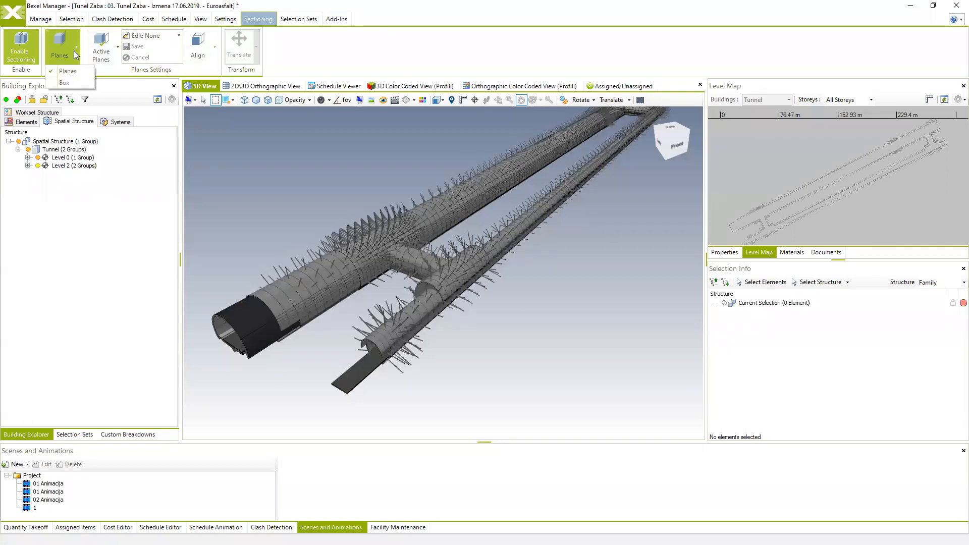
click(69, 83)
middle_drag(499, 201, 384, 284)
click(383, 284)
drag(309, 300, 331, 299)
mouse_move(339, 302)
middle_down()
mouse_move(357, 298)
mouse_move(342, 306)
middle_up()
key(Return)
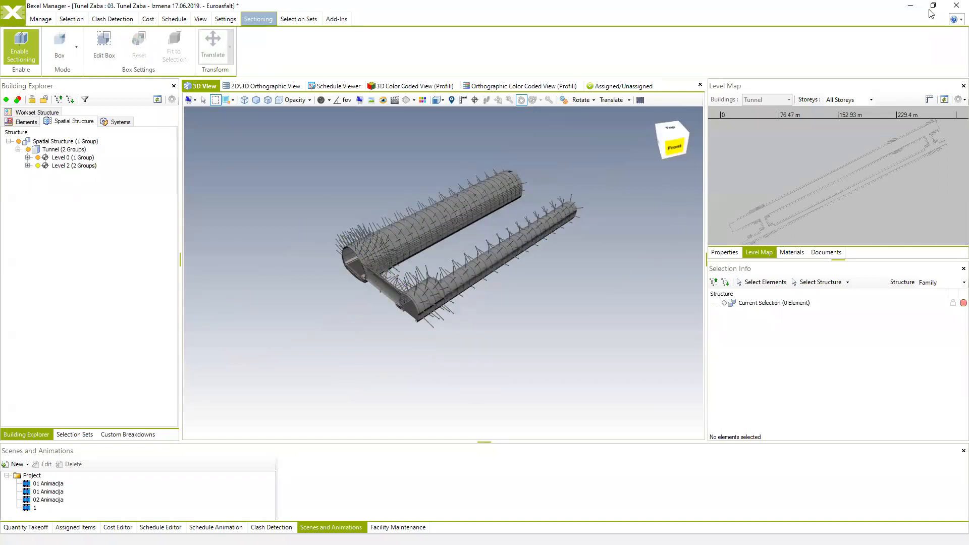
- Switch to the Infrastructure by Obermeyer project at full size and examine its railway, roads and terrain in 3D
click(914, 4)
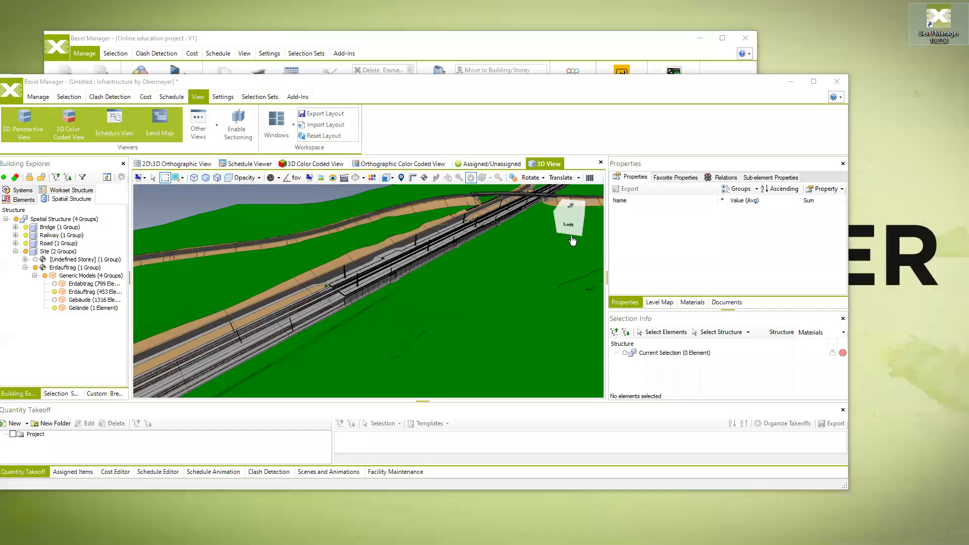
click(875, 82)
middle_drag(469, 280, 511, 255)
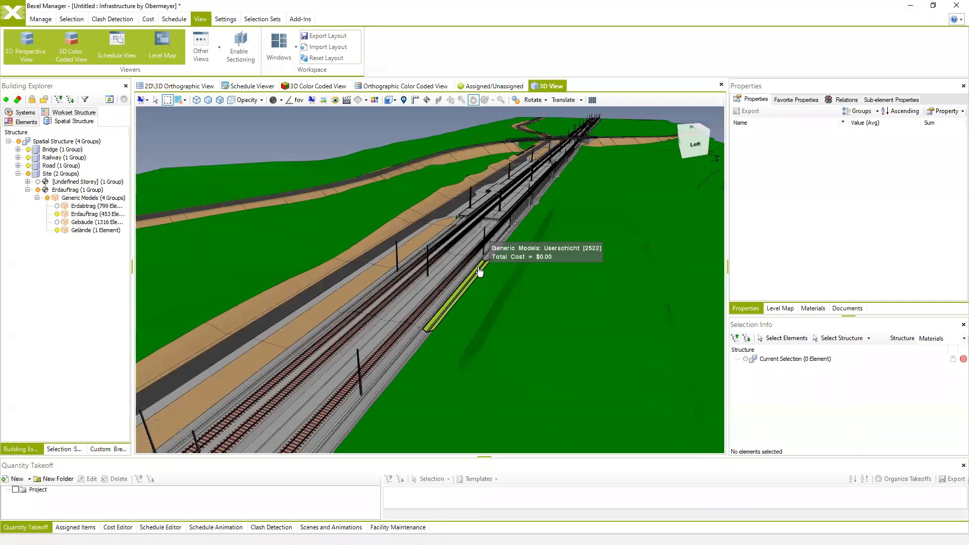
middle_drag(469, 270, 481, 289)
scroll(500, 275, up, 5)
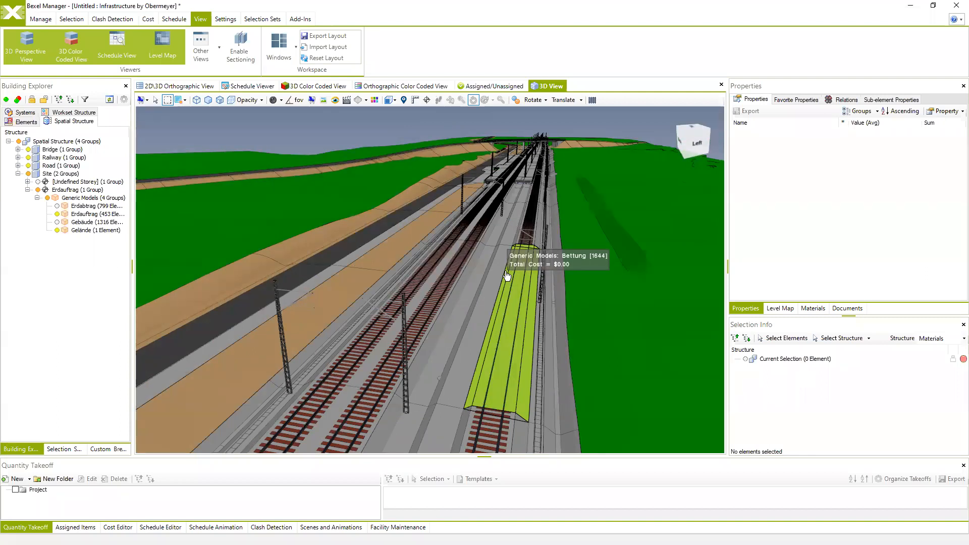
drag(507, 275, 393, 296)
drag(616, 178, 540, 216)
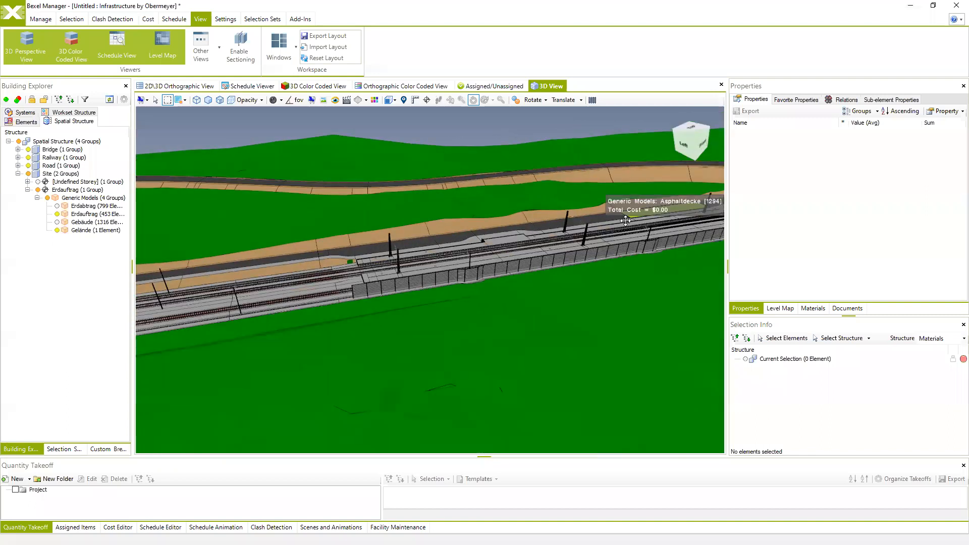
drag(606, 221, 434, 269)
middle_drag(623, 252, 523, 284)
drag(479, 263, 528, 239)
scroll(570, 259, down, 2)
middle_drag(499, 298, 512, 259)
drag(511, 260, 525, 251)
scroll(514, 266, down, 2)
middle_drag(446, 311, 474, 280)
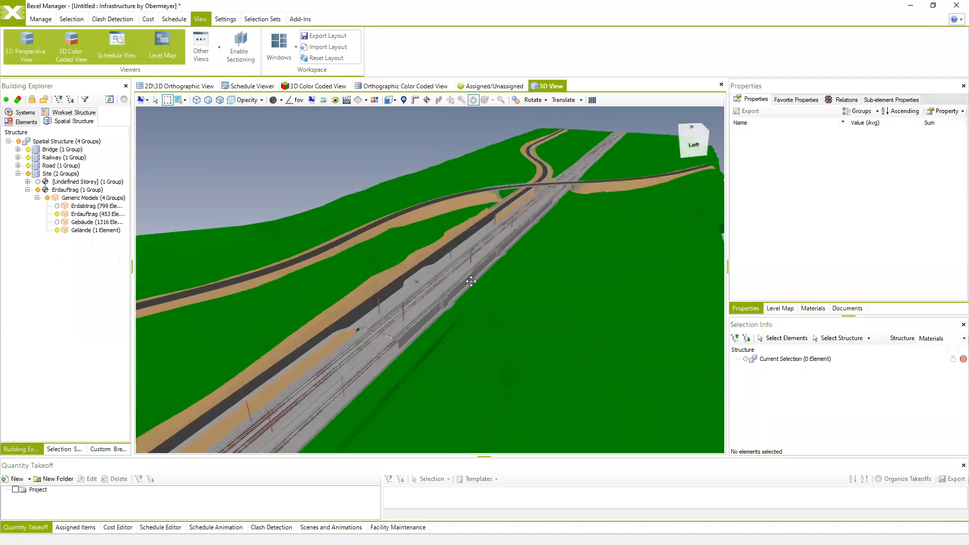
drag(460, 284, 472, 289)
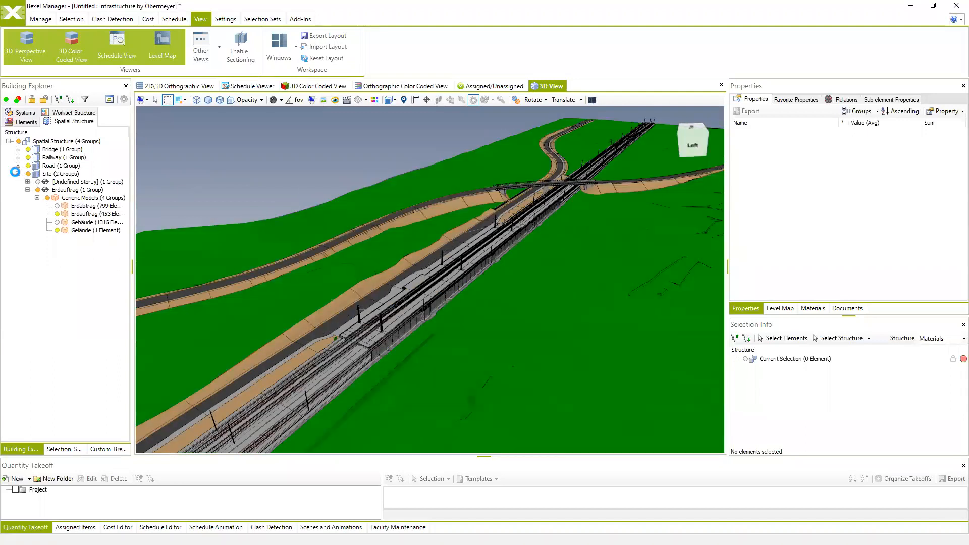
- Collapse the Site group in the spatial structure and show only the Bridge in the 3D view
click(18, 173)
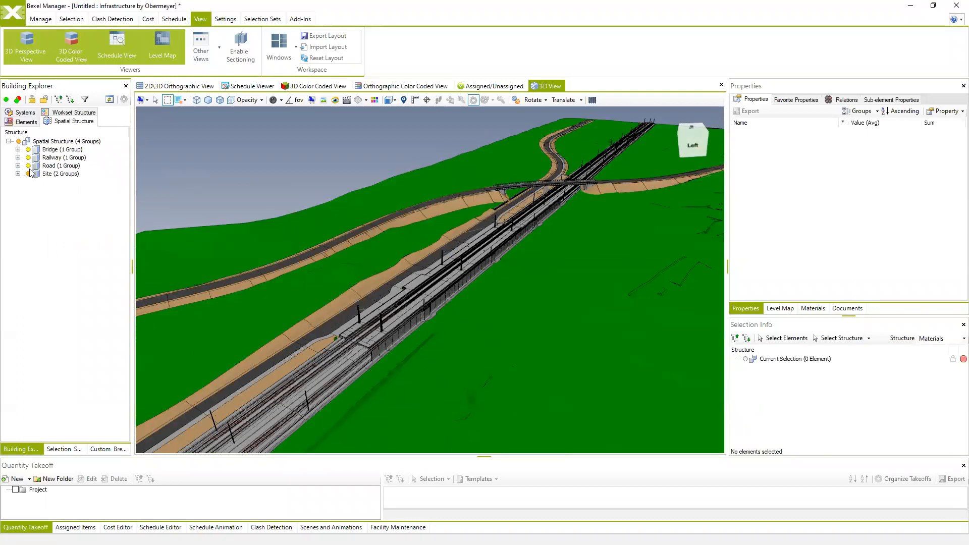
click(19, 142)
click(28, 150)
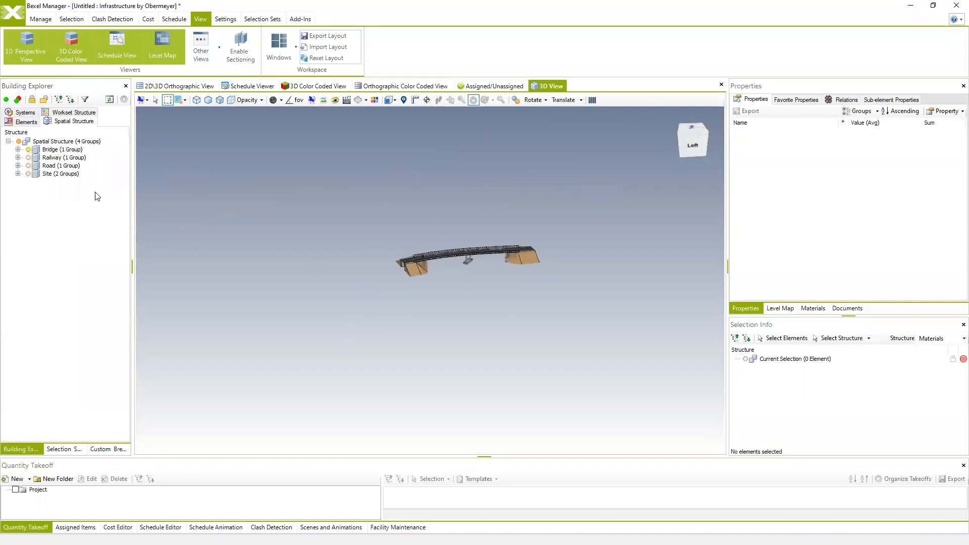
- Hide the Bridge, show only the Railway, and examine its tracks and masts up close
click(28, 149)
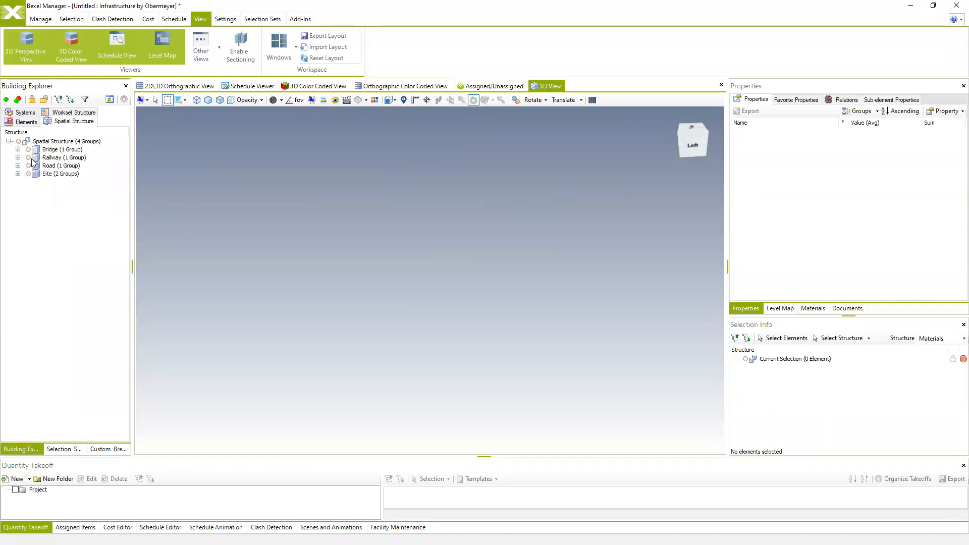
click(28, 157)
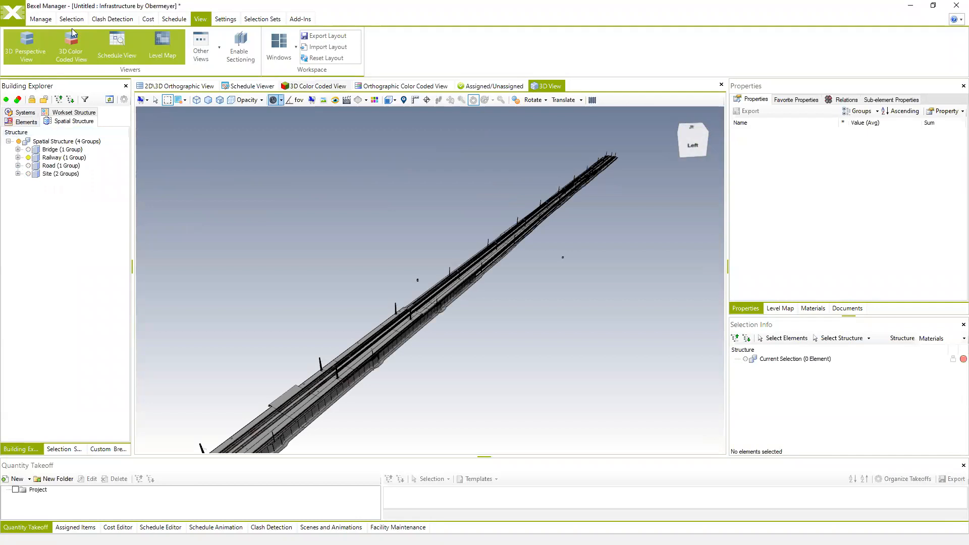
click(41, 18)
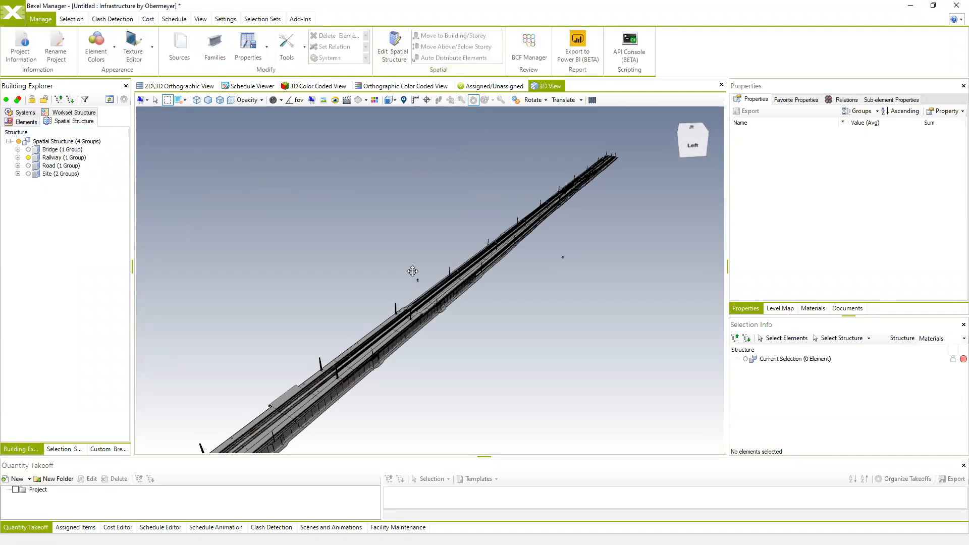
middle_drag(414, 272, 436, 246)
scroll(436, 245, down, 3)
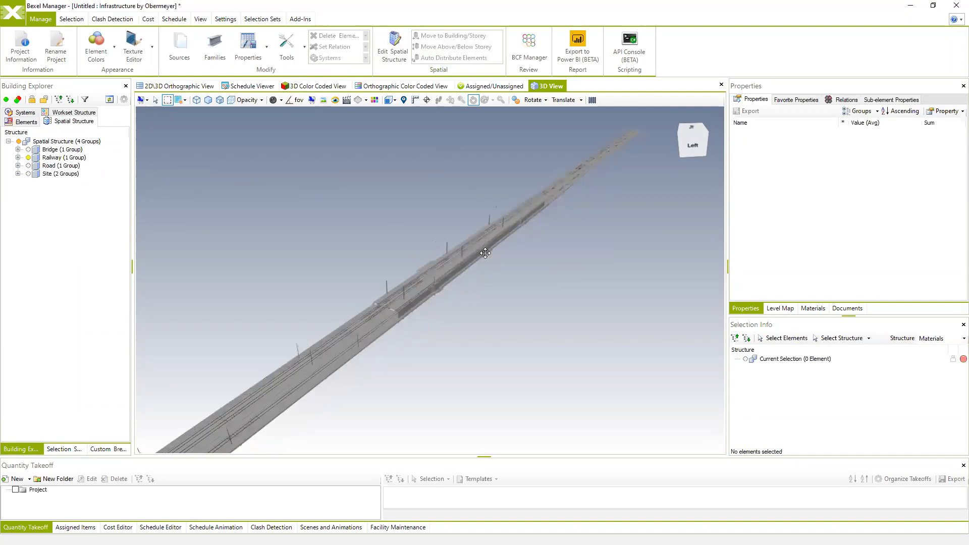
middle_drag(444, 259, 472, 245)
scroll(473, 245, up, 3)
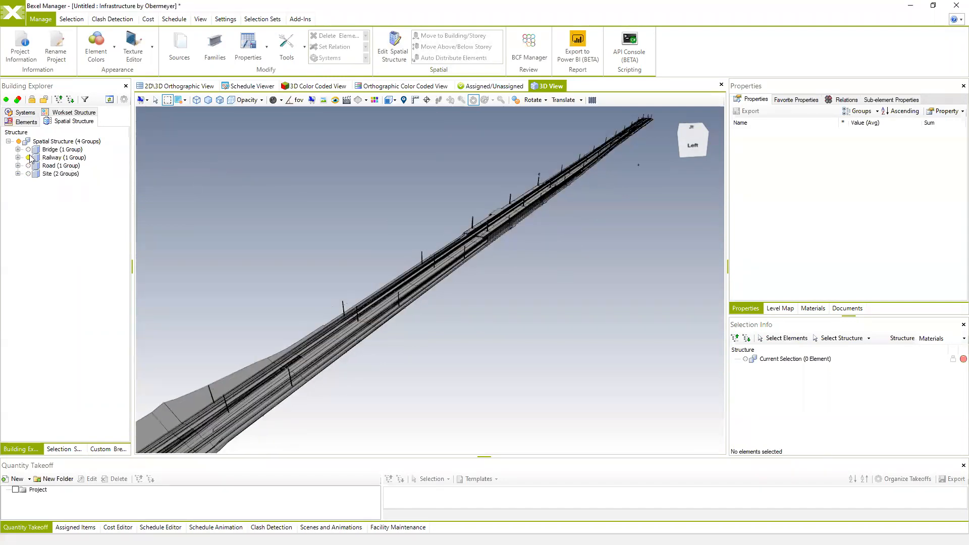
middle_drag(456, 292, 437, 272)
scroll(438, 272, up, 5)
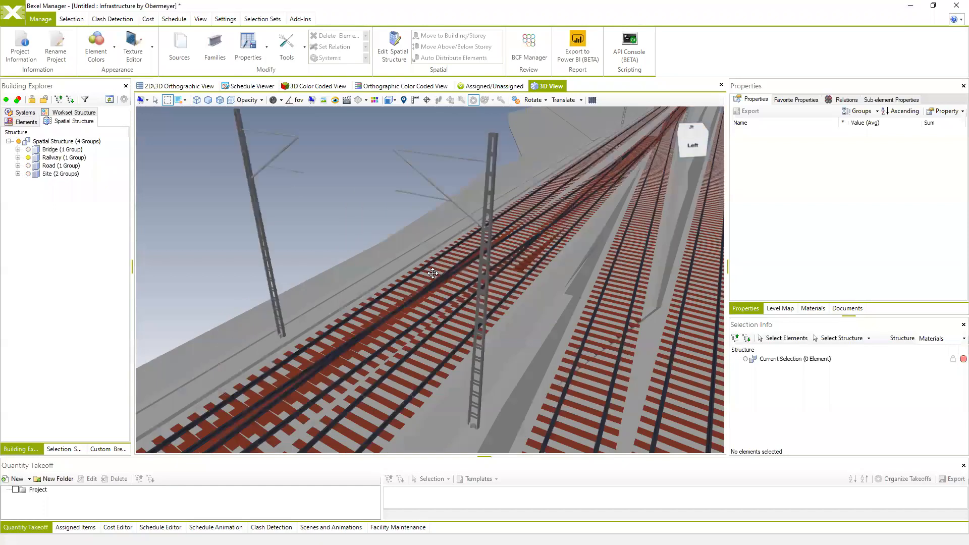
- Isolate the Road in the 3D view, and replace it with the Site alone to view its terrain and earthworks
click(29, 166)
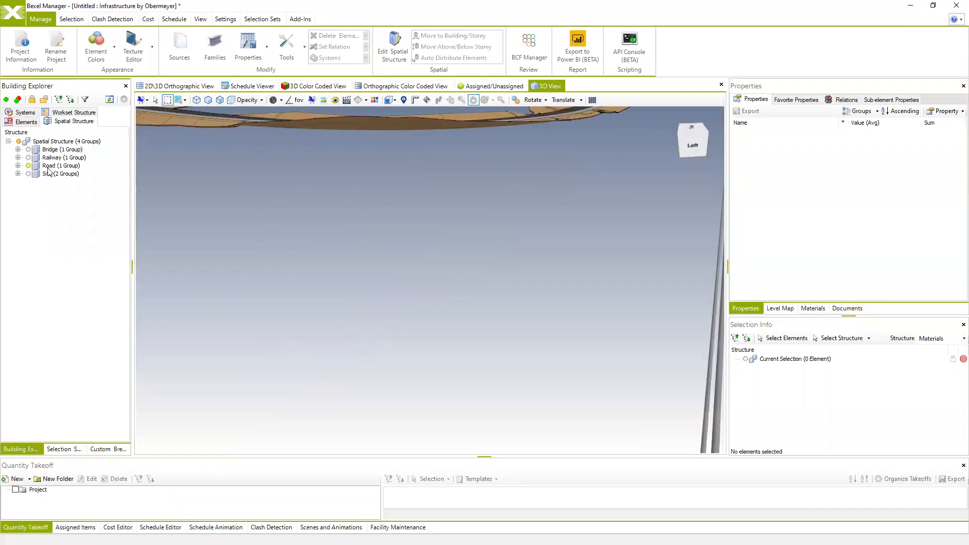
middle_drag(518, 274, 471, 295)
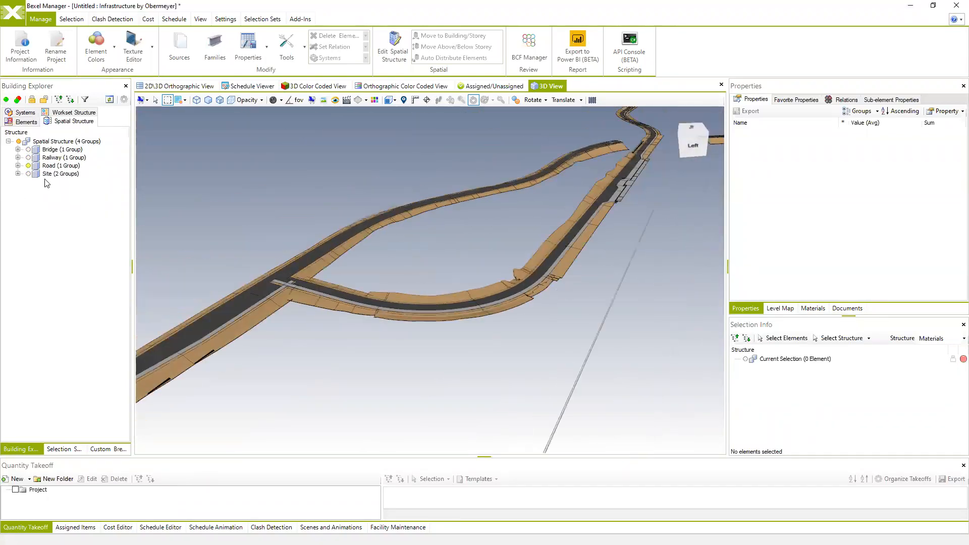
click(29, 166)
click(28, 174)
middle_drag(517, 280, 491, 279)
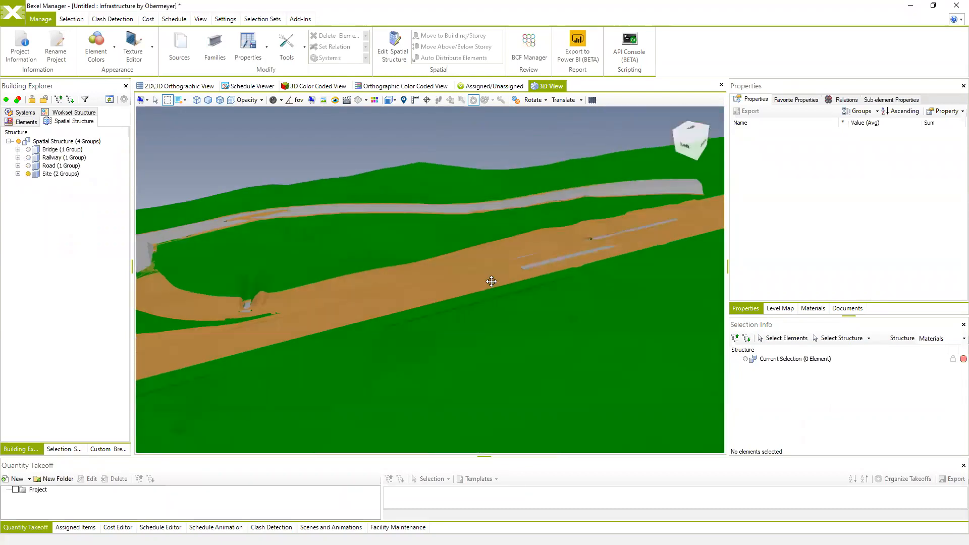
scroll(489, 283, down, 2)
middle_drag(452, 315, 467, 310)
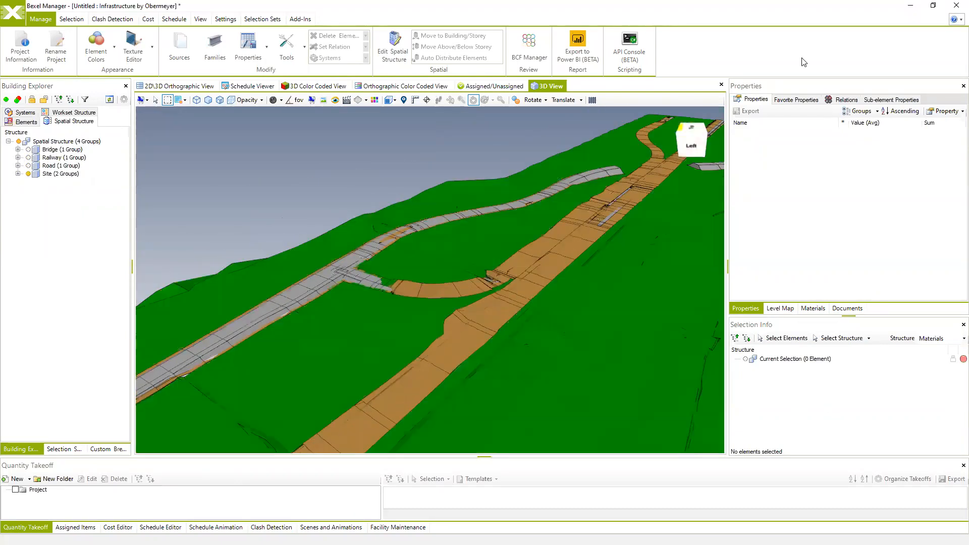
- Leave the infrastructure project and bring up the Two towers project window at full size
click(910, 9)
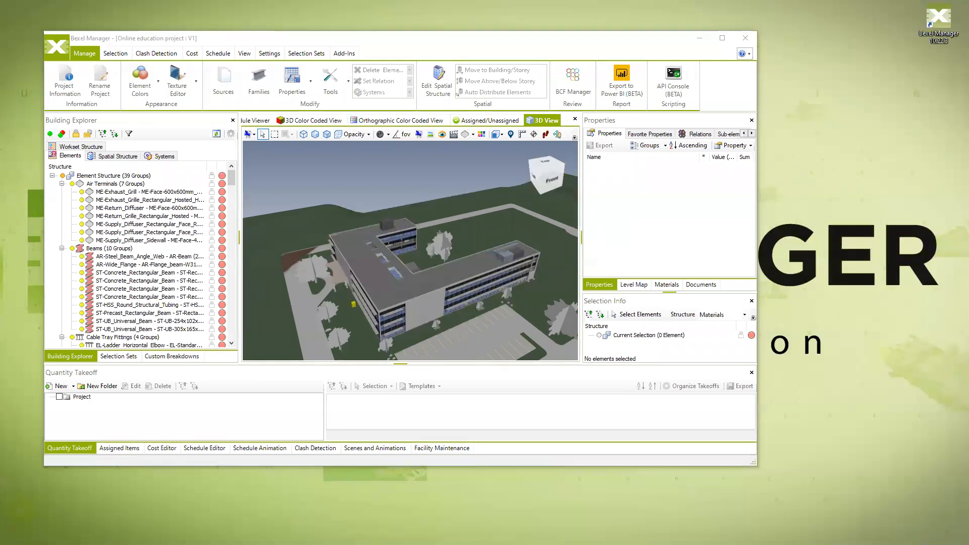
key(super+d)
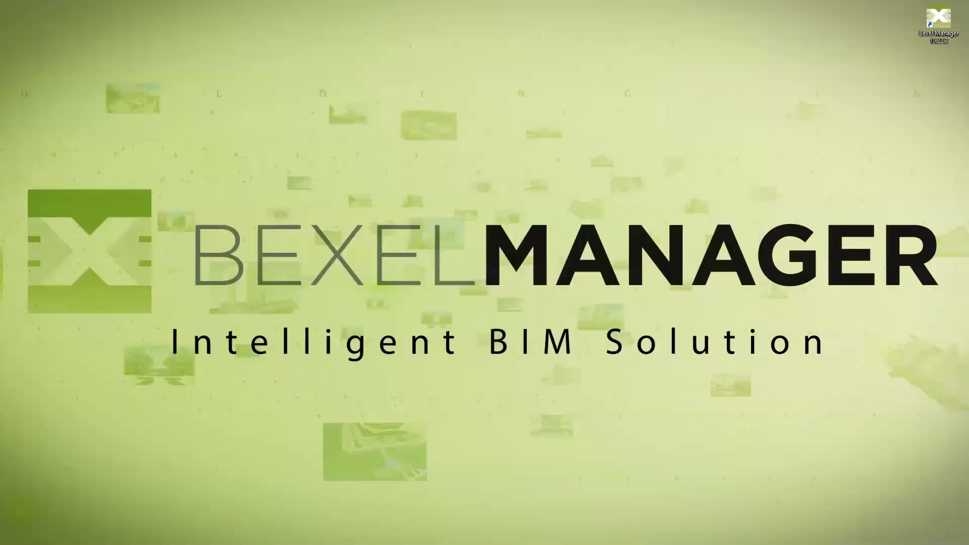
key(super+d)
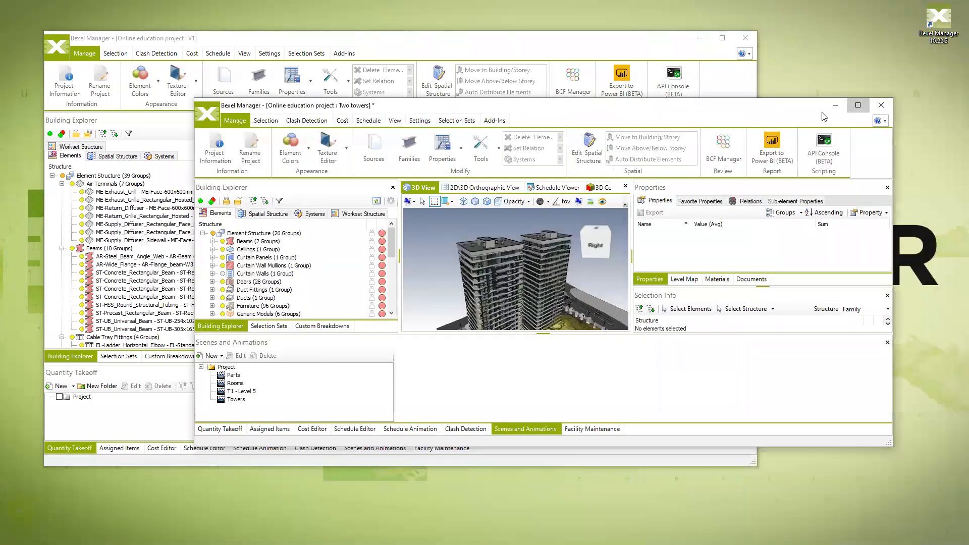
key(super+Up)
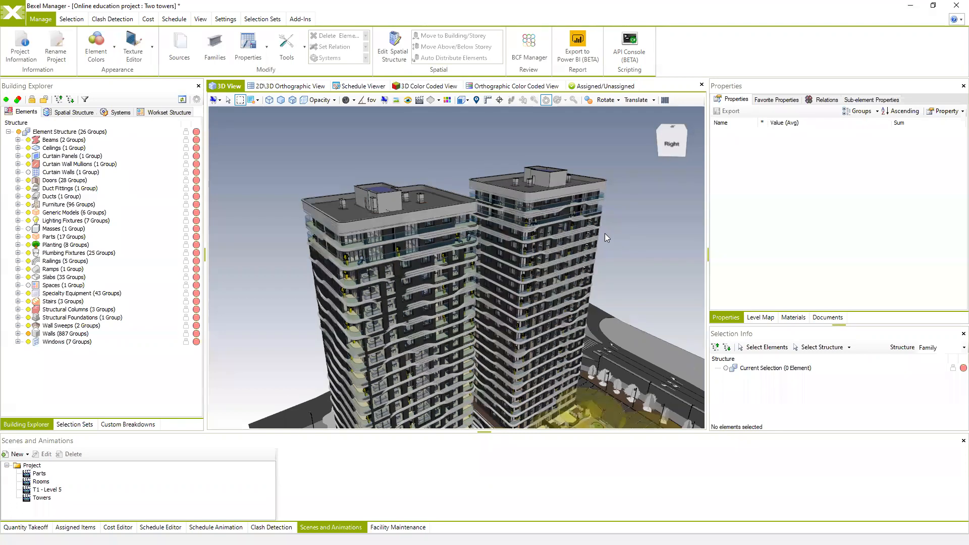
- Expand the Parts category in the element structure and load the saved Parts scene
mouse_move(551, 230)
click(17, 237)
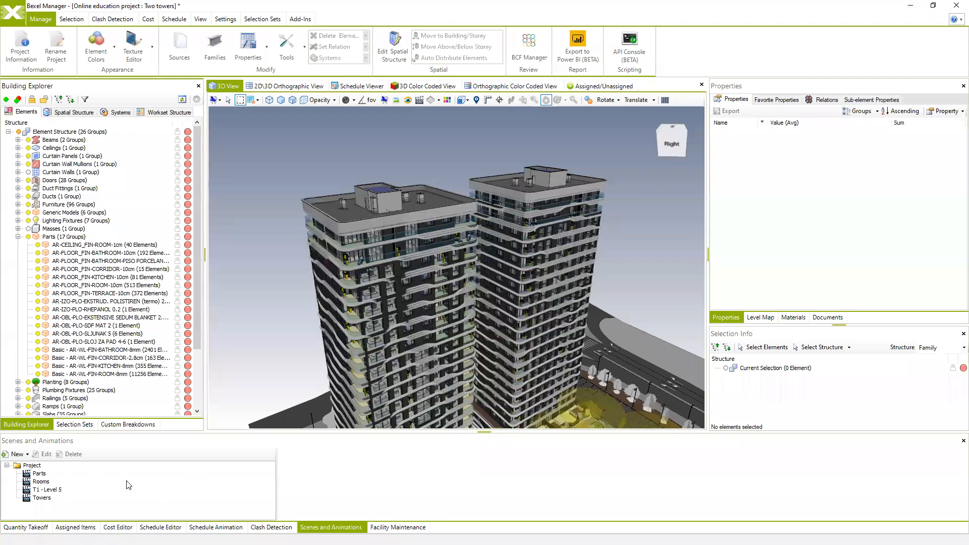
click(39, 474)
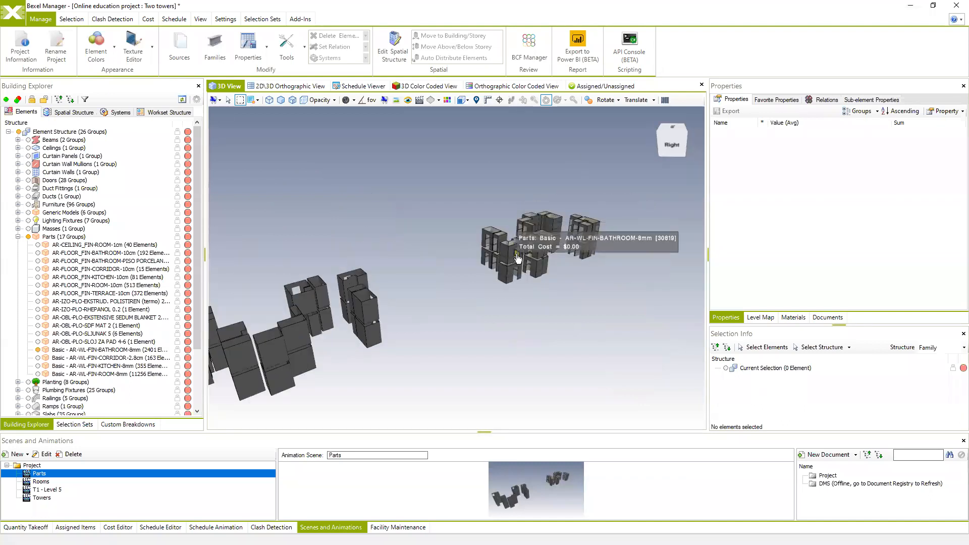
- Select the AR-WL-FIN-BATHROOM-8mm part with the door opening and view it among the isolated bathroom wall finishes
click(517, 258)
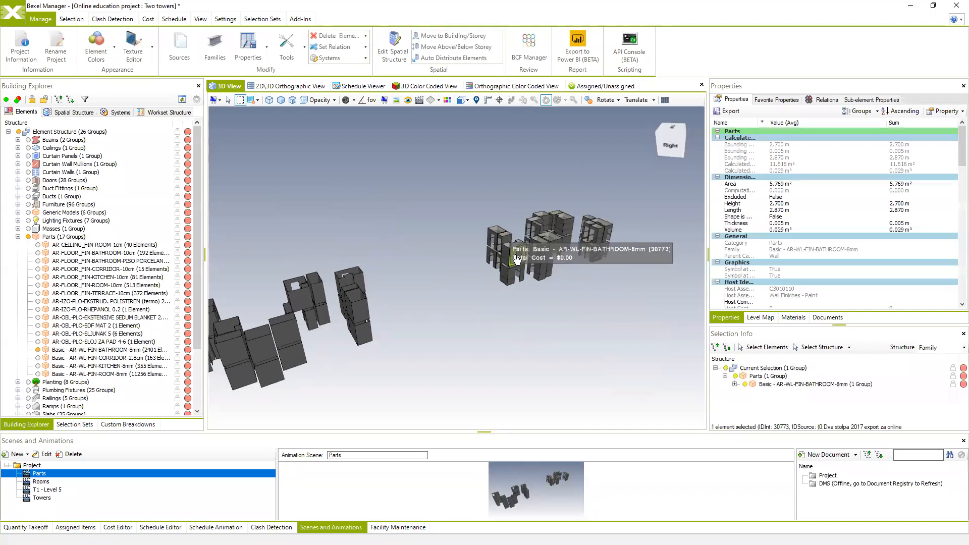
scroll(510, 262, up, 5)
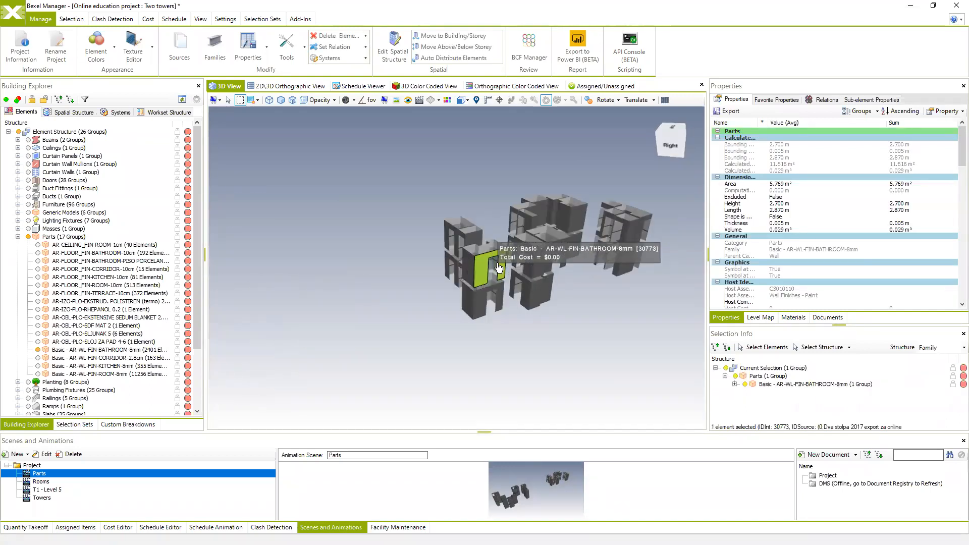
scroll(548, 343, up, 3)
mouse_move(506, 332)
middle_down()
mouse_move(562, 337)
mouse_move(367, 320)
mouse_move(511, 327)
mouse_move(505, 333)
middle_up()
middle_drag(339, 267, 393, 268)
mouse_move(357, 304)
middle_down()
mouse_move(382, 290)
mouse_move(363, 298)
middle_up()
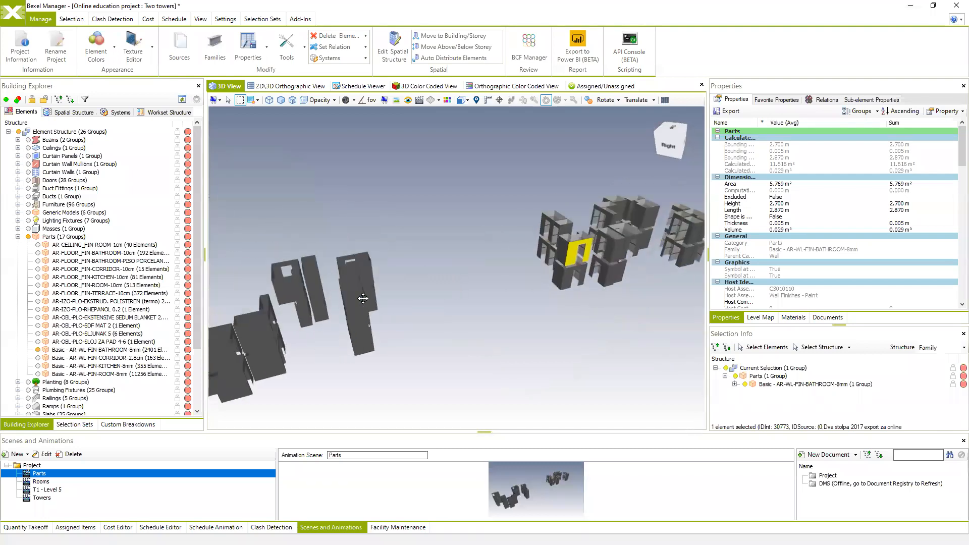
- Select an AR-WL-FIN-BATHROOM-8mm wall in the other tower, expand its selection group, and review its dimension properties
click(359, 311)
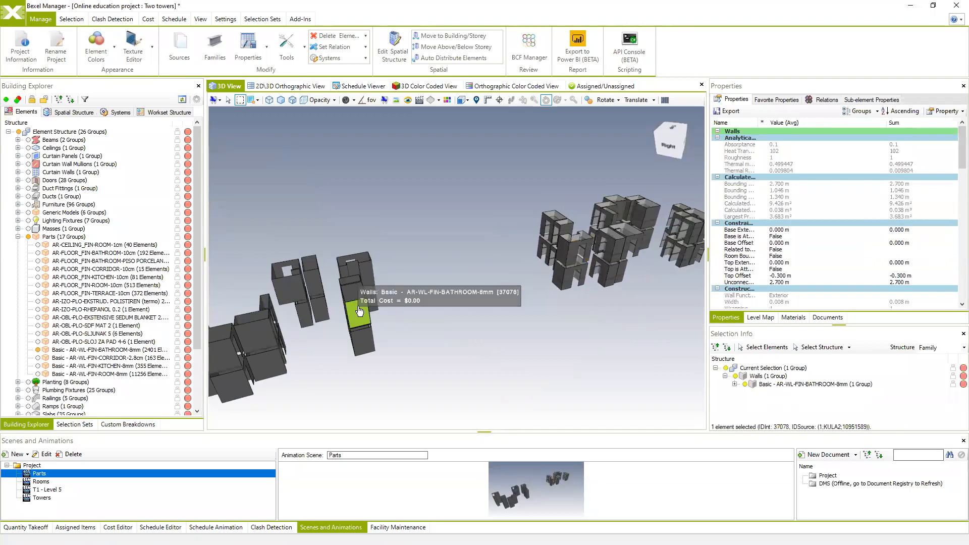
middle_drag(370, 315, 414, 330)
scroll(383, 318, up, 5)
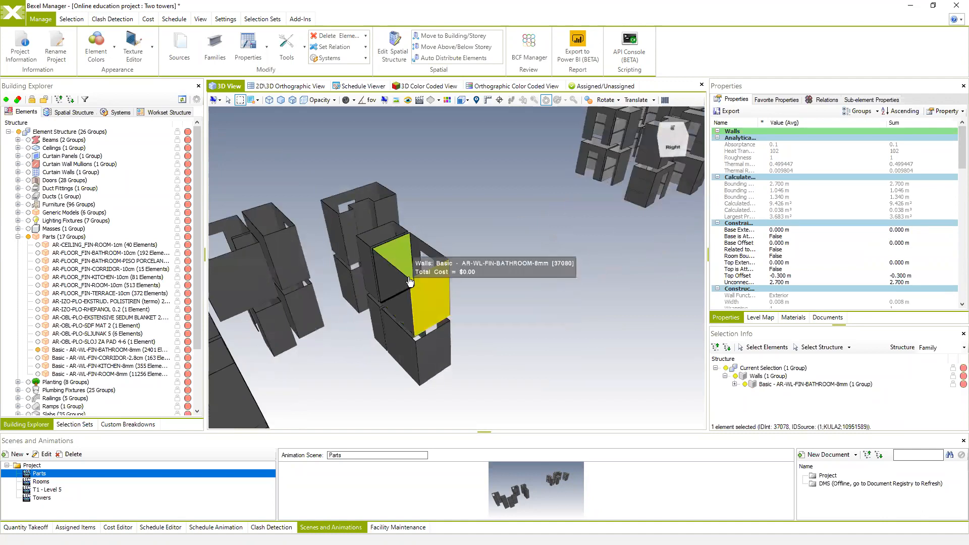
click(735, 384)
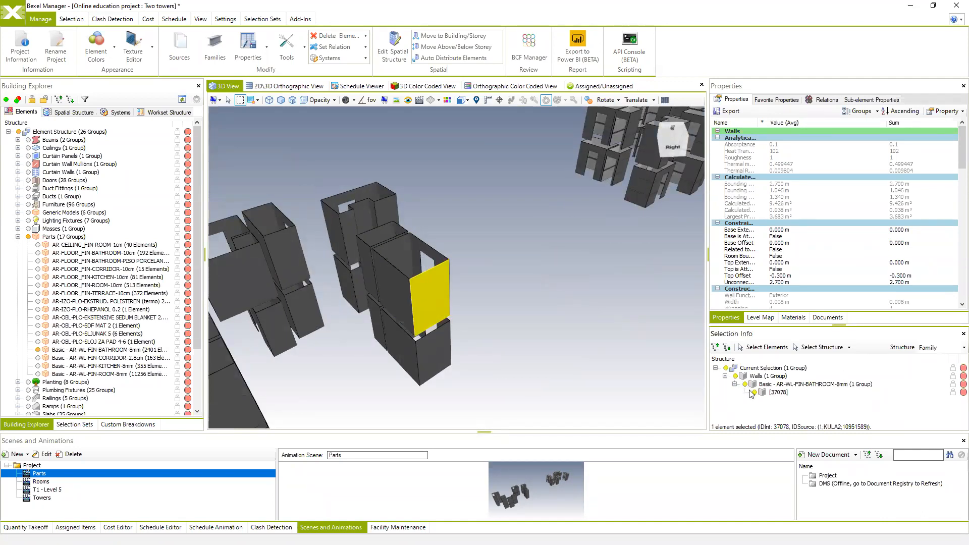
middle_drag(477, 294, 512, 305)
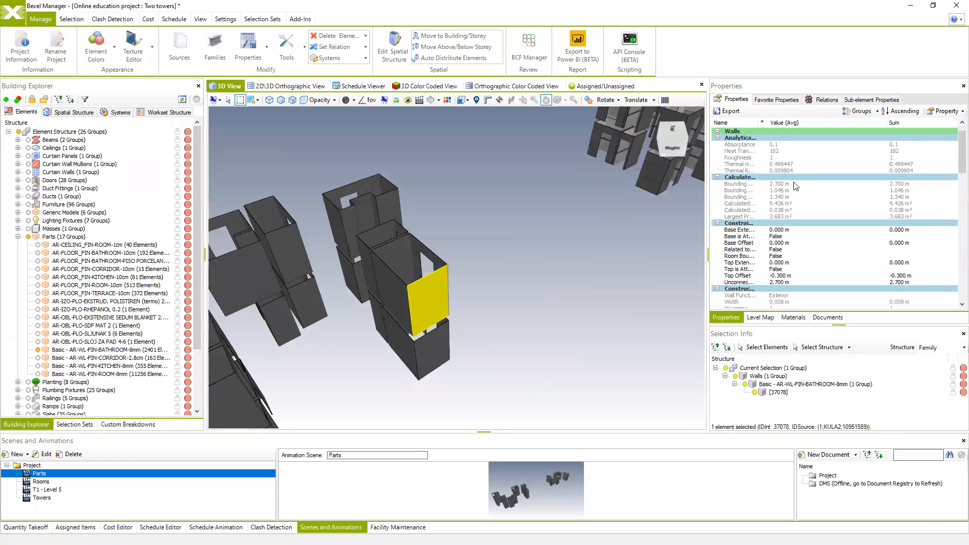
scroll(796, 191, down, 6)
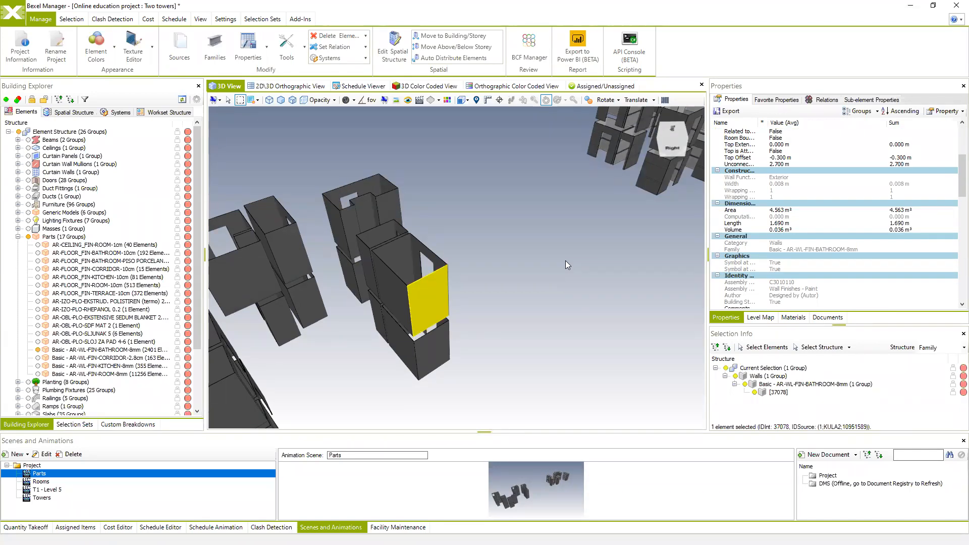
- Reselect the bathroom finish part with the door opening and inspect its shape and properties for comparison with the wall
middle_drag(565, 261, 475, 296)
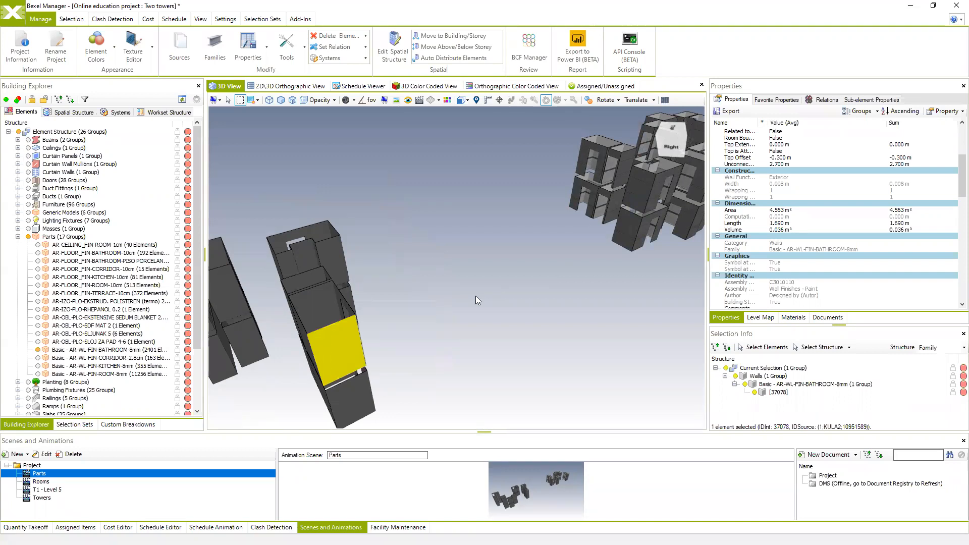
middle_drag(505, 275, 493, 285)
middle_drag(340, 359, 477, 311)
middle_drag(525, 283, 420, 310)
scroll(595, 251, up, 3)
scroll(596, 254, up, 1)
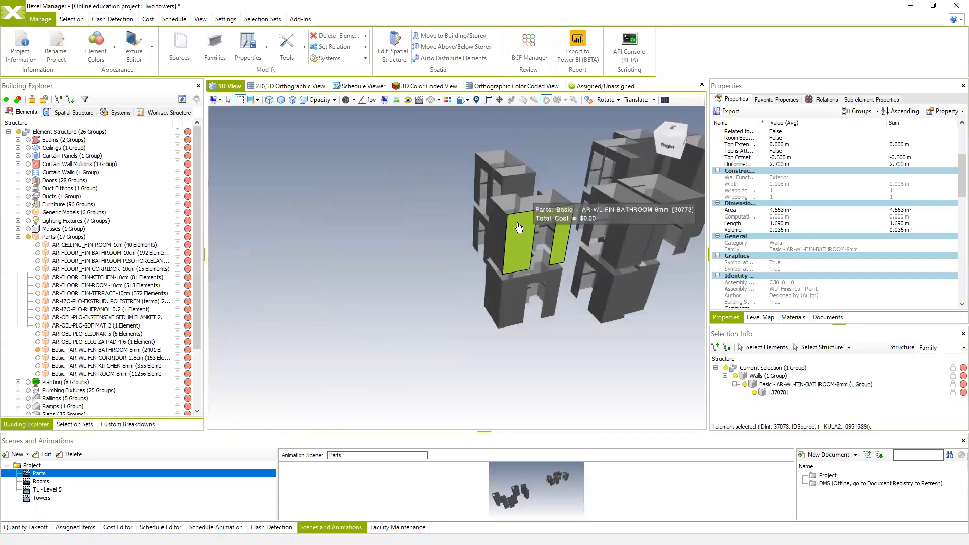
click(519, 227)
middle_drag(536, 275, 520, 356)
middle_drag(488, 317, 576, 366)
scroll(469, 278, up, 2)
middle_drag(430, 252, 425, 353)
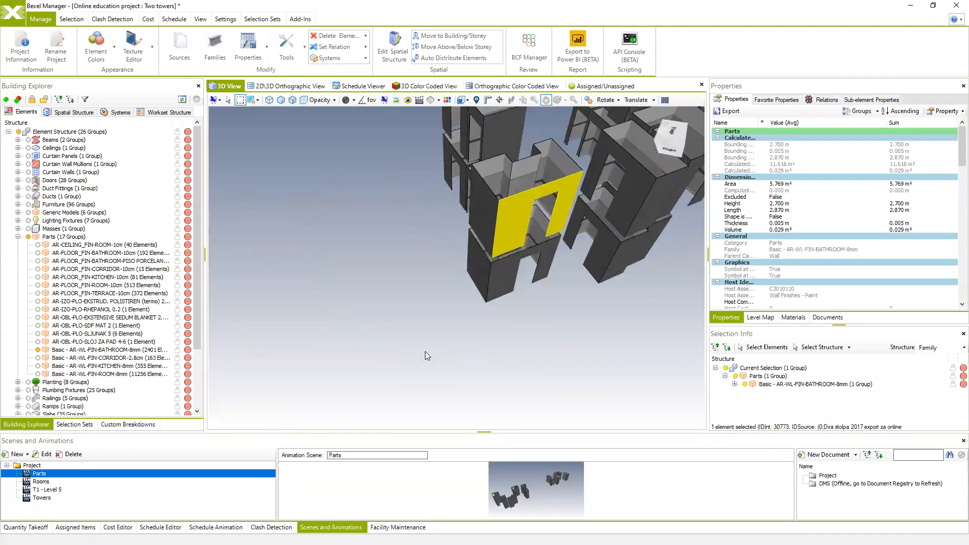
- Select the bathroom finish part adjoining the wall with the door opening and structure the selection info by Materials
click(480, 195)
click(228, 100)
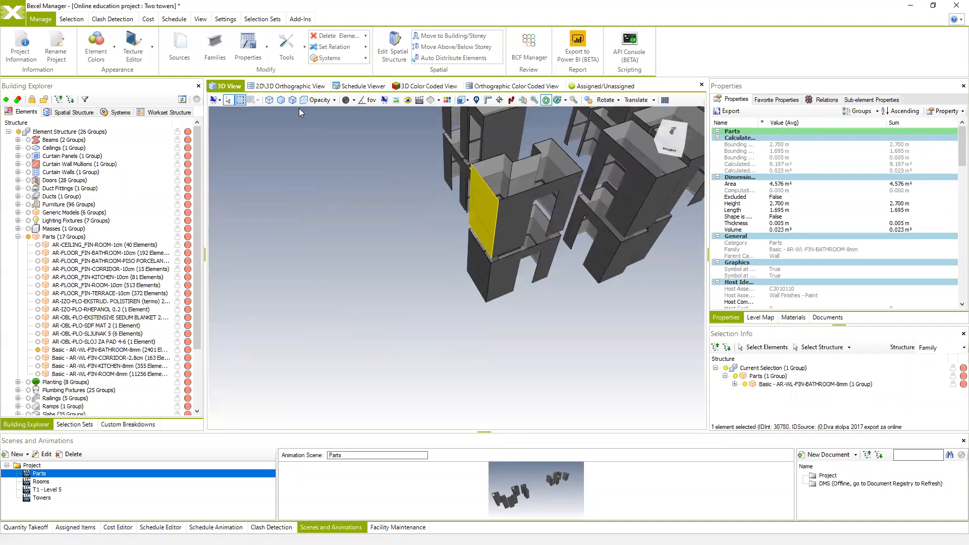
scroll(505, 204, up, 3)
middle_drag(555, 256, 508, 289)
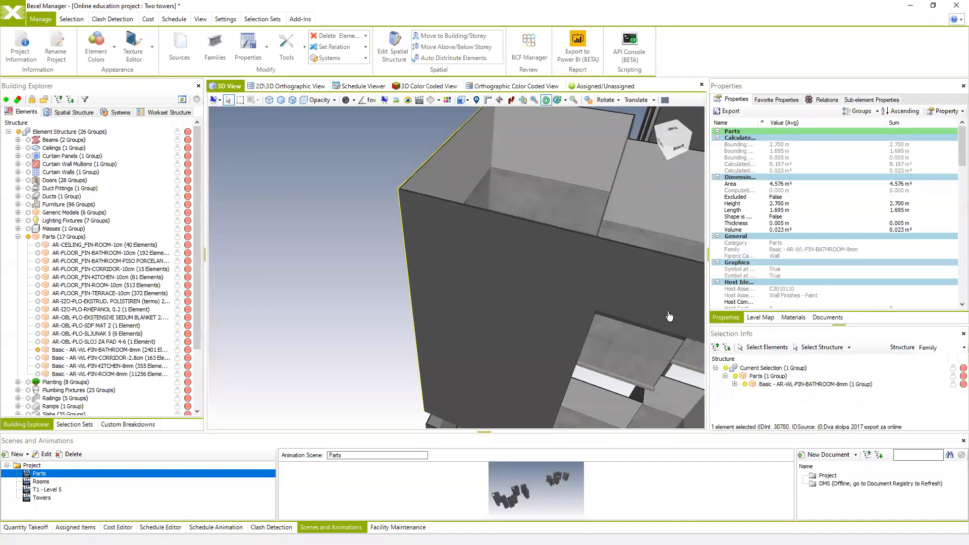
click(797, 385)
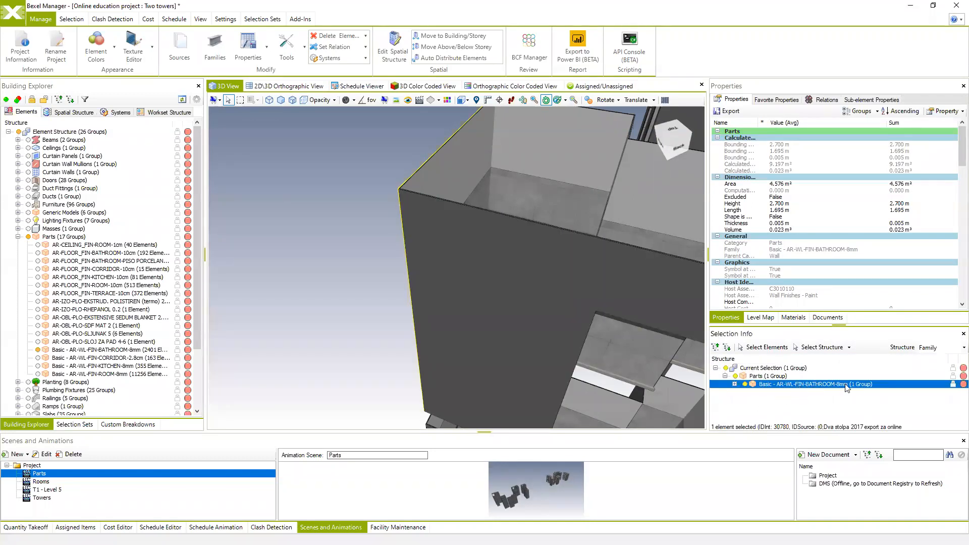
click(957, 348)
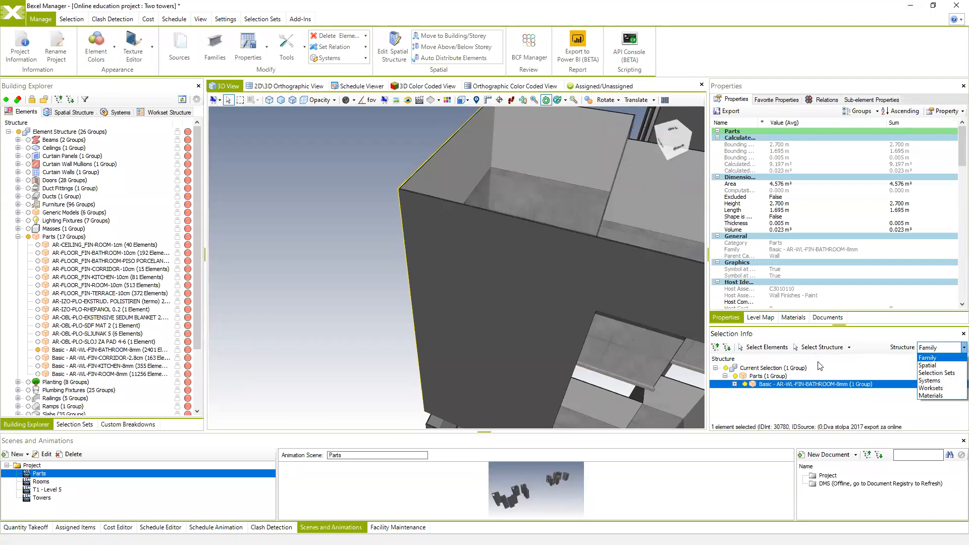
click(932, 396)
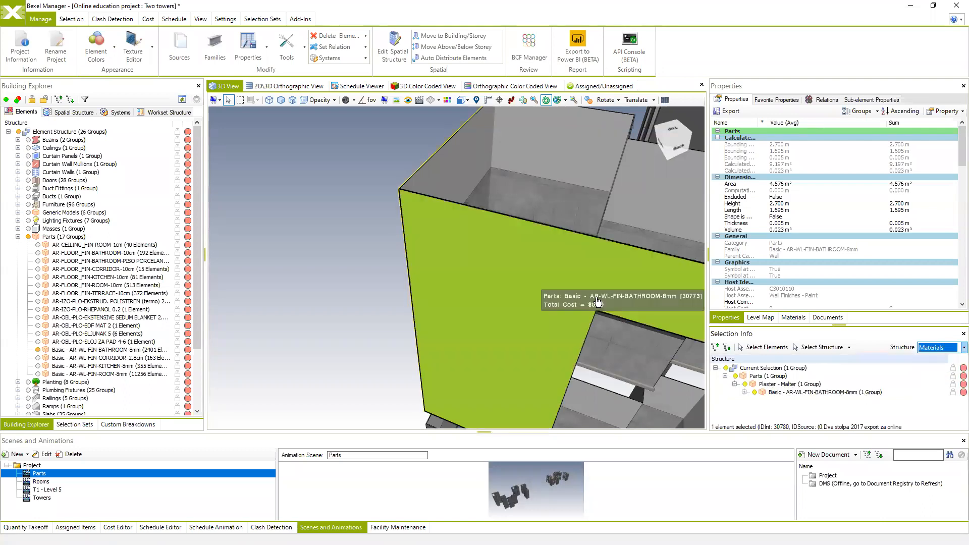
- Inspect the selected wall finish in the model and expand its family group under the Plaster - Malter material
middle_drag(638, 294, 528, 297)
scroll(528, 298, down, 5)
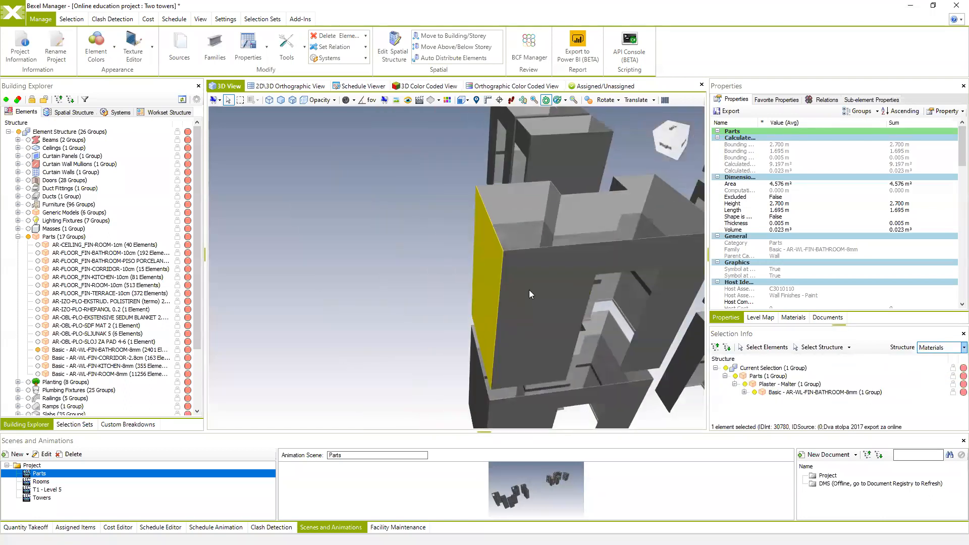
click(768, 384)
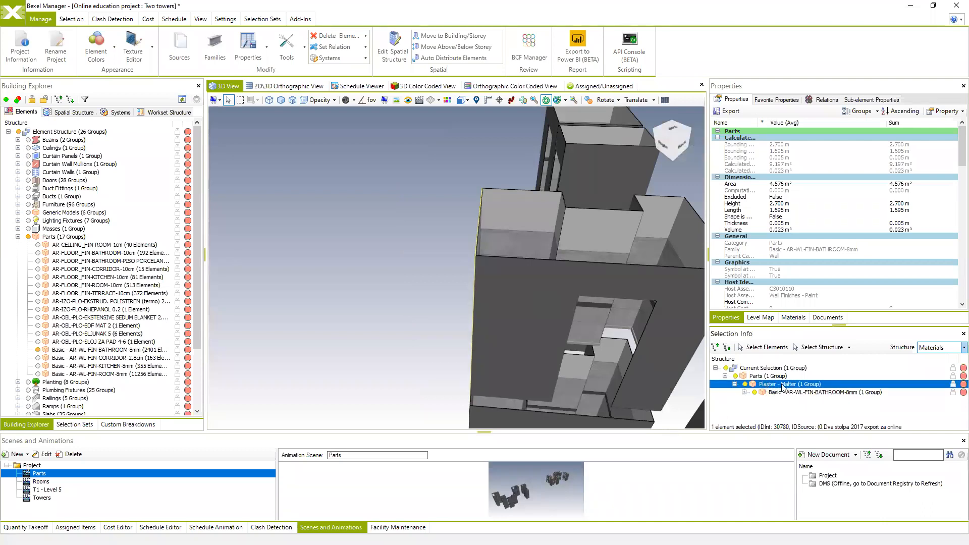
click(745, 392)
middle_drag(629, 342, 626, 311)
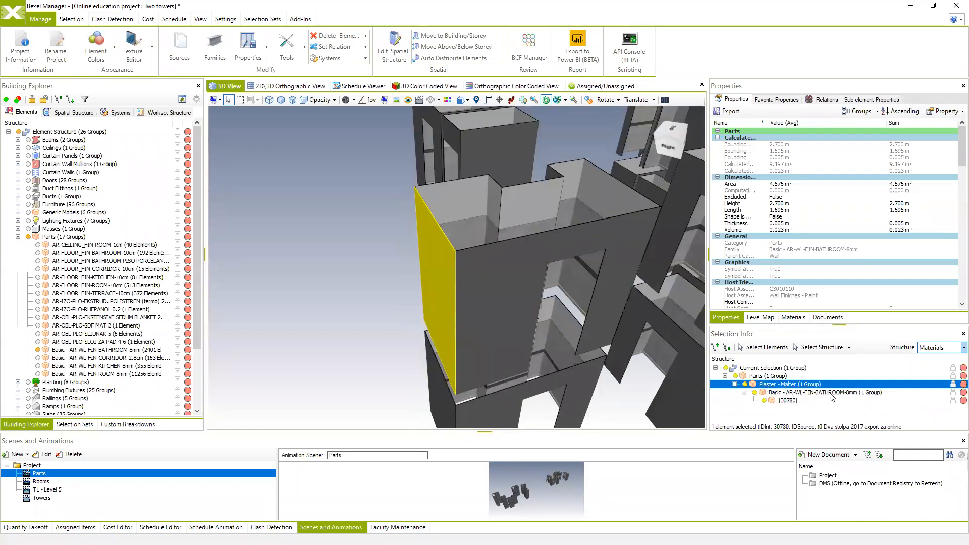
- Window-select the wall finish parts around the upper corner of the bathroom
middle_drag(523, 275, 473, 268)
middle_drag(446, 225, 433, 190)
click(240, 100)
drag(475, 150, 390, 220)
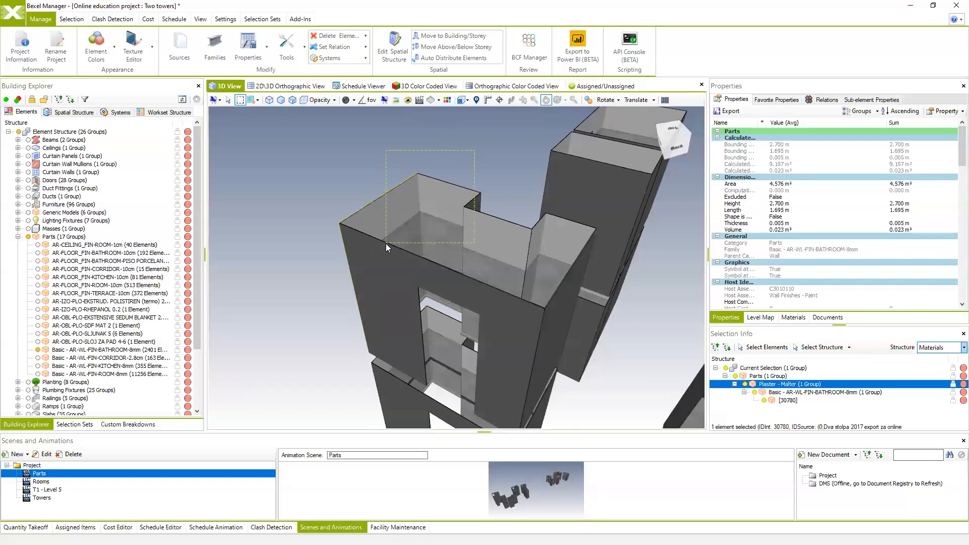
middle_drag(457, 229, 470, 221)
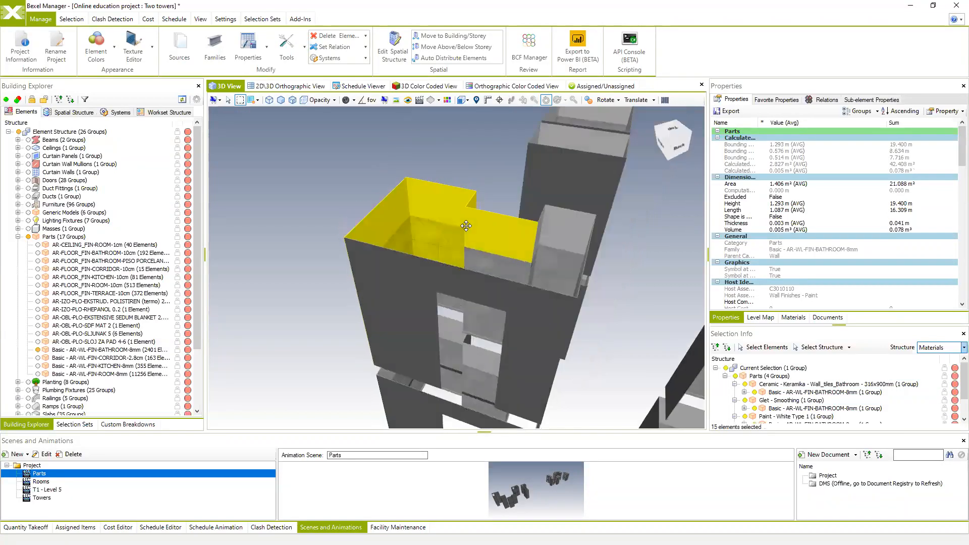
- Collapse the ceramic, smoothing, paint and plaster material groups in the selection info to compare the finish layers
click(734, 384)
click(734, 392)
click(735, 400)
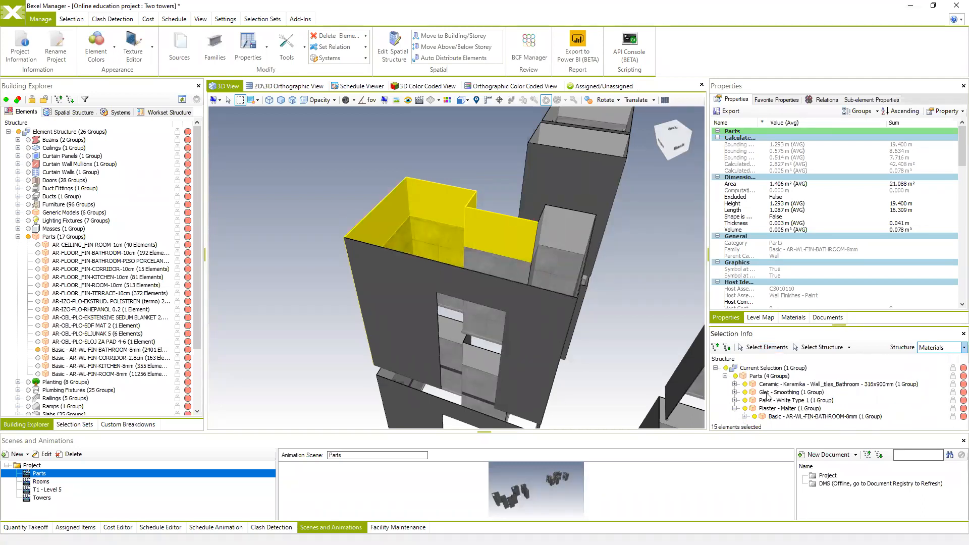
click(735, 408)
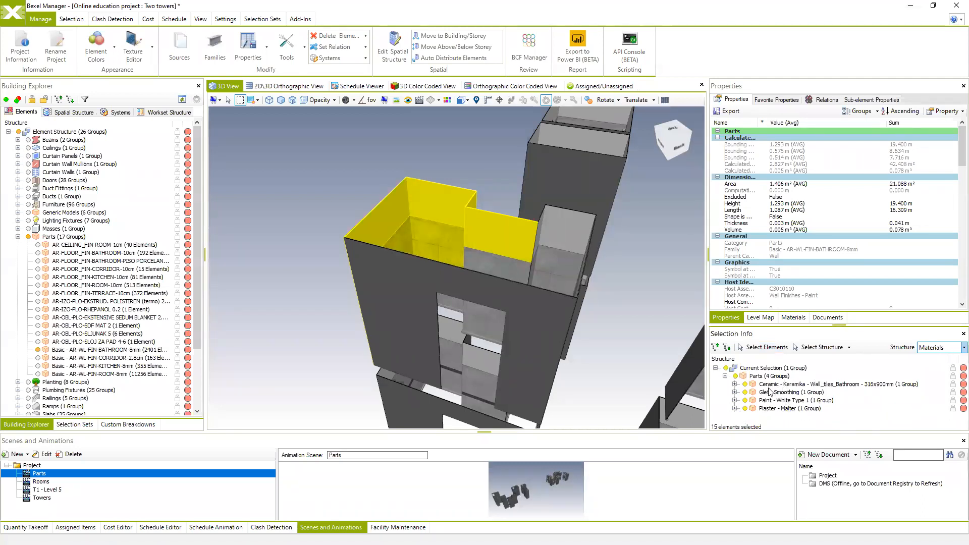
- Enlarge the selection info area and expand the ceramic, smoothing, paint and plaster groups to show their families
click(734, 384)
drag(796, 326, 796, 265)
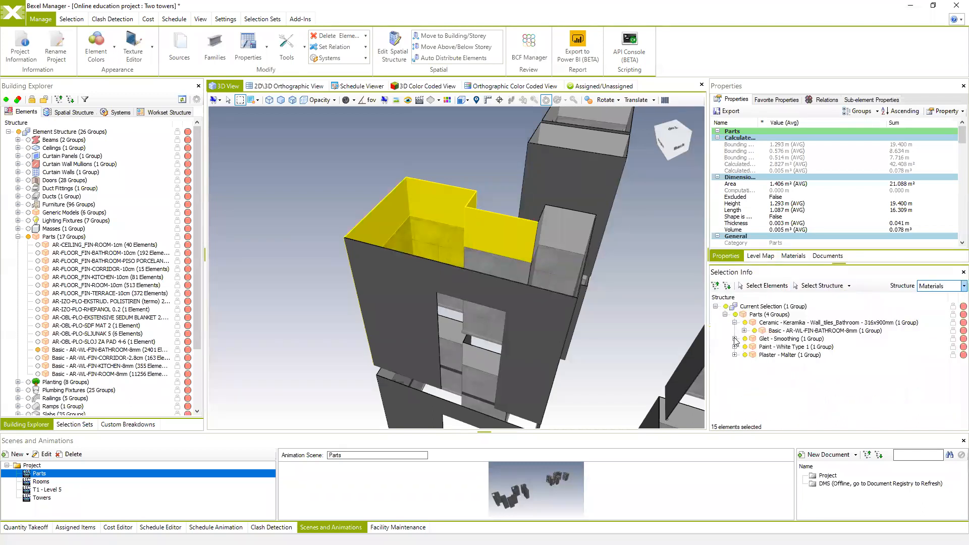
click(734, 338)
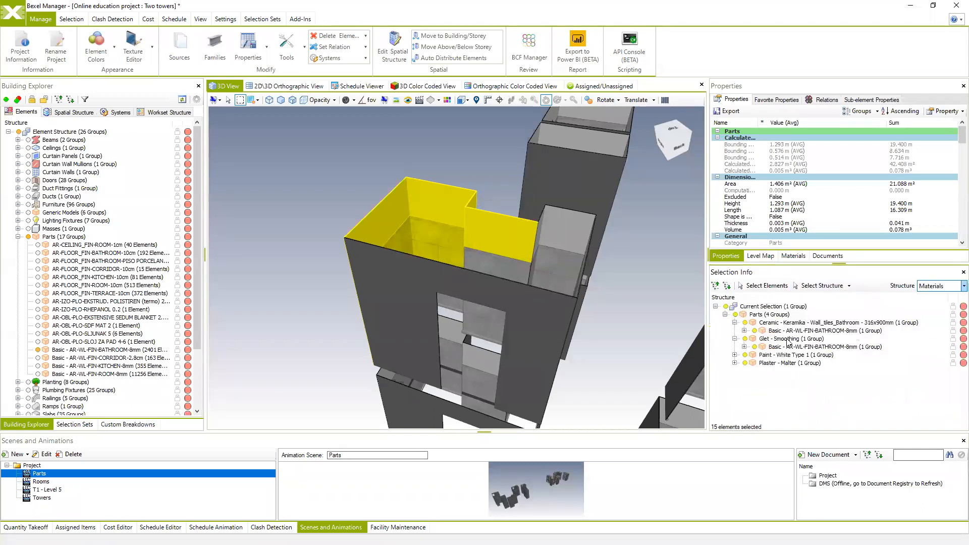
click(734, 356)
click(734, 371)
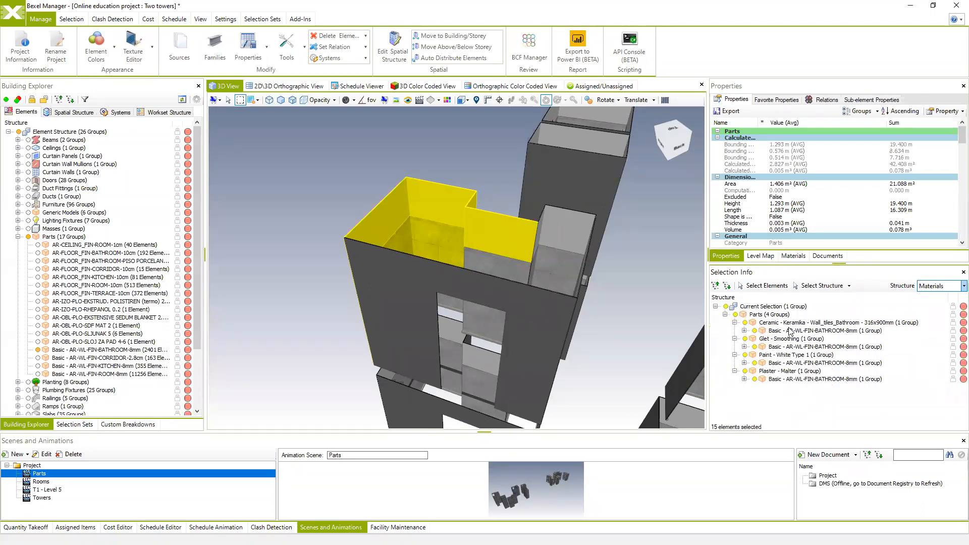
- Select only the ceramic wall tile part inside the bathroom and review its properties
scroll(780, 232, down, 5)
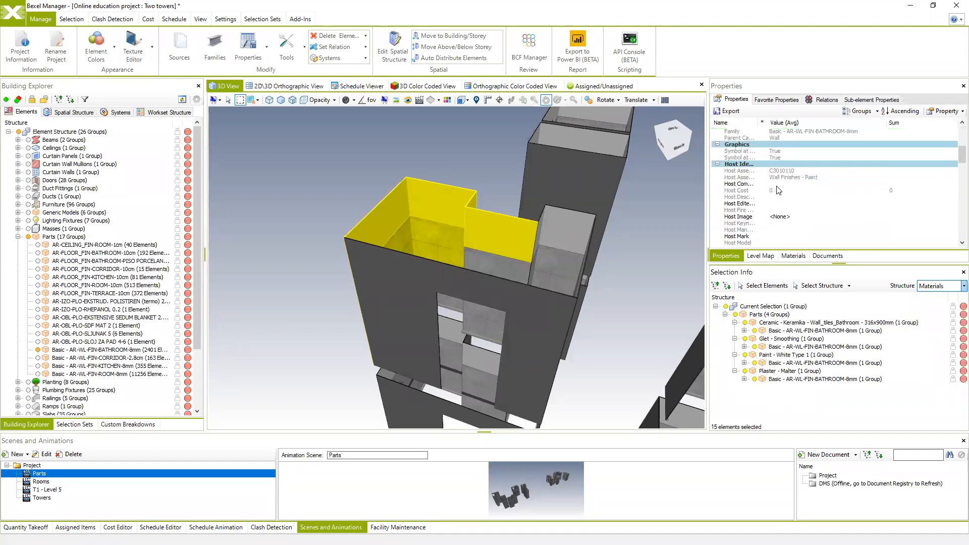
middle_drag(542, 207, 423, 265)
click(426, 268)
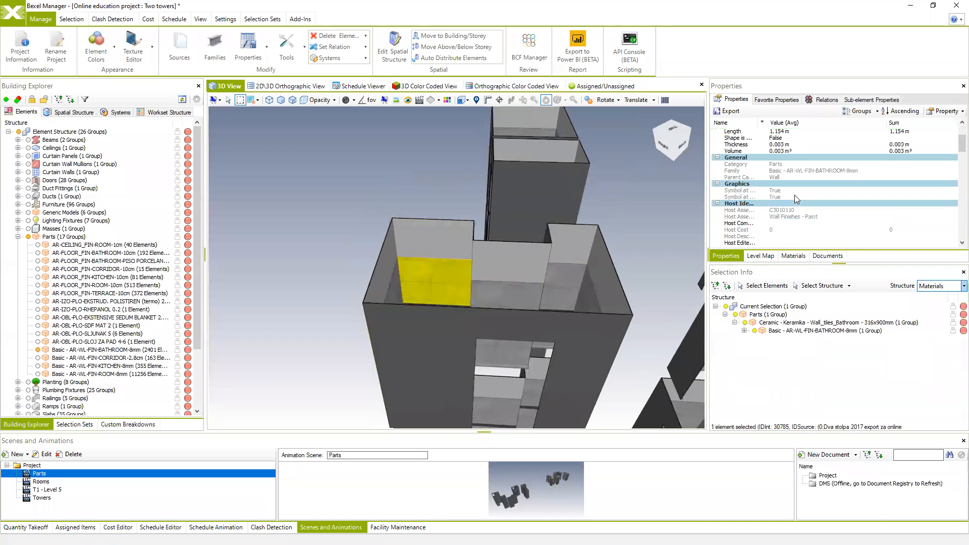
mouse_move(496, 322)
middle_down()
mouse_move(469, 316)
mouse_move(495, 311)
middle_up()
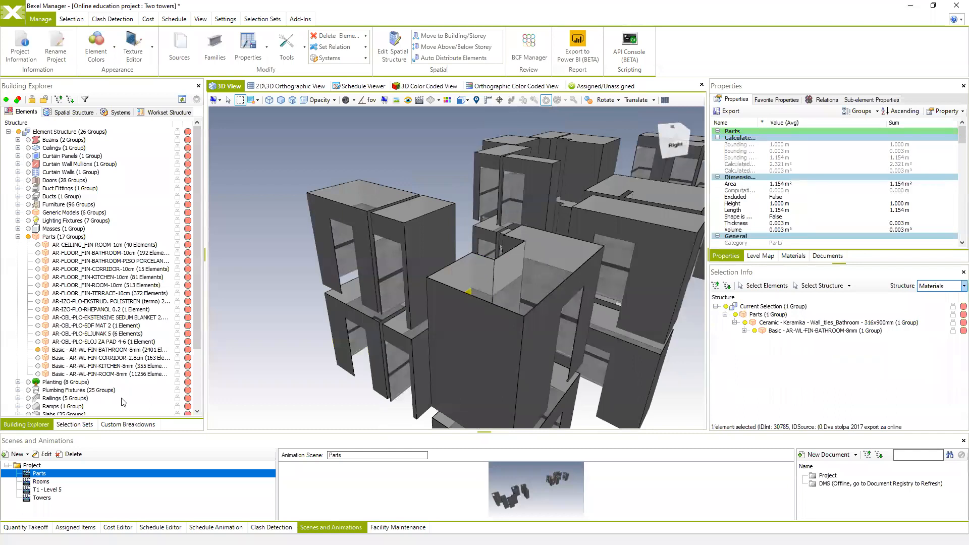
- Open the custom breakdowns, then check the tile part's identity properties and its individual element in the selection info
click(127, 424)
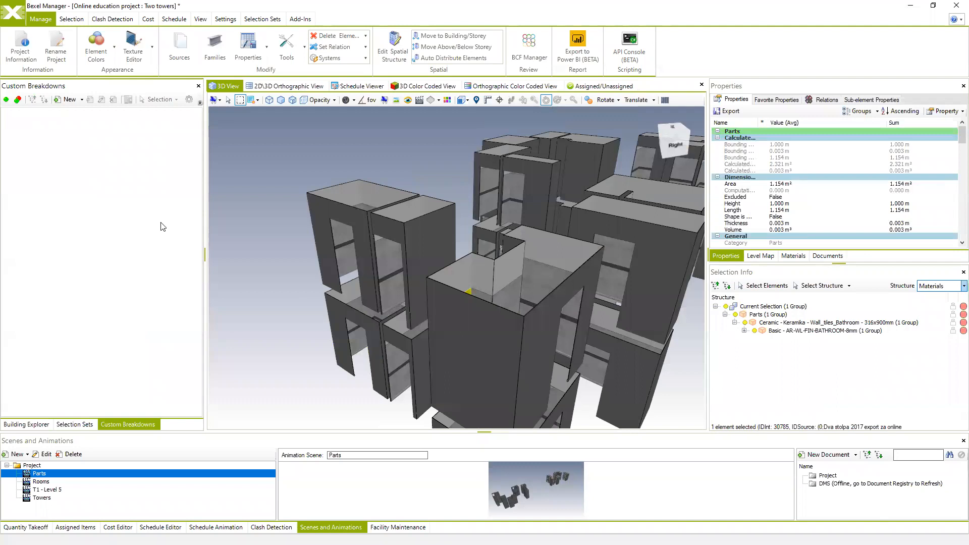
scroll(476, 248, up, 5)
scroll(469, 252, down, 5)
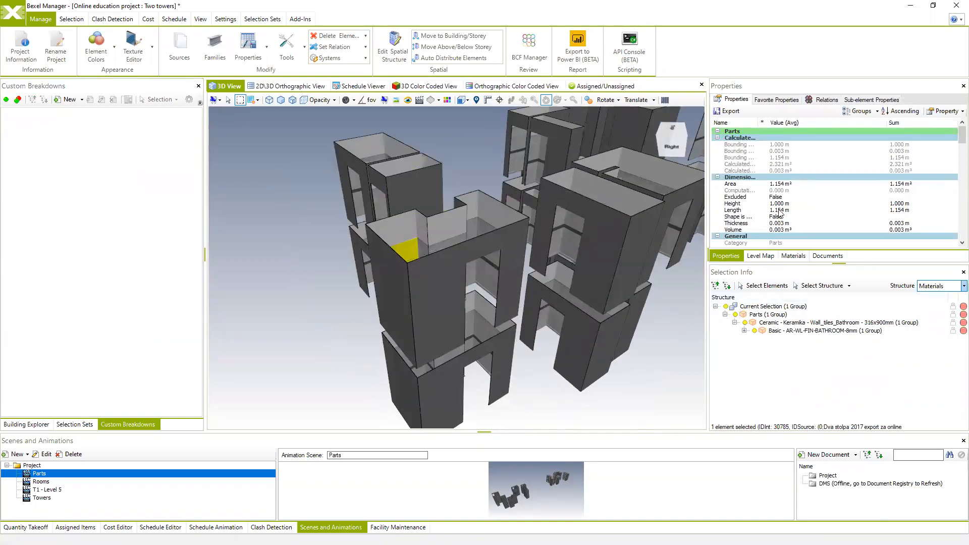
scroll(798, 209, down, 5)
click(744, 331)
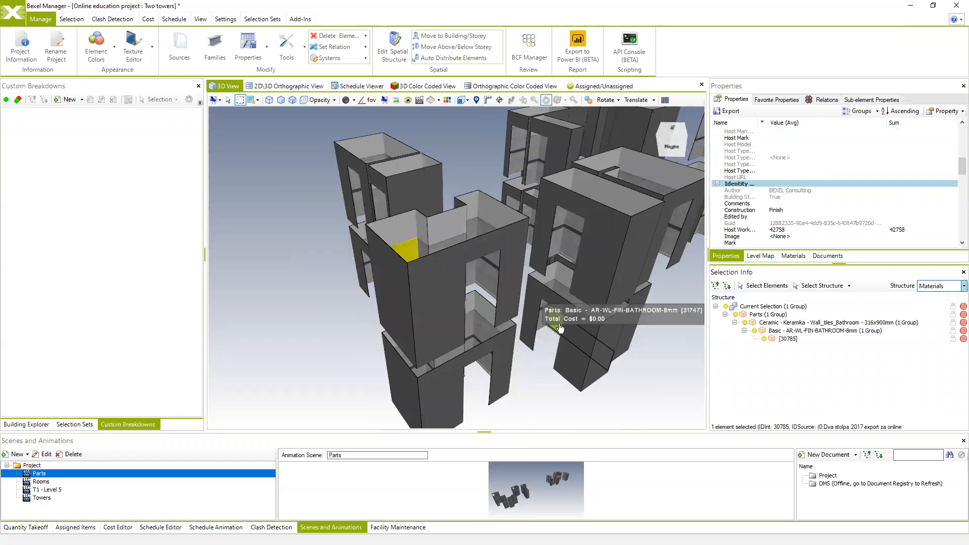
scroll(555, 323, down, 3)
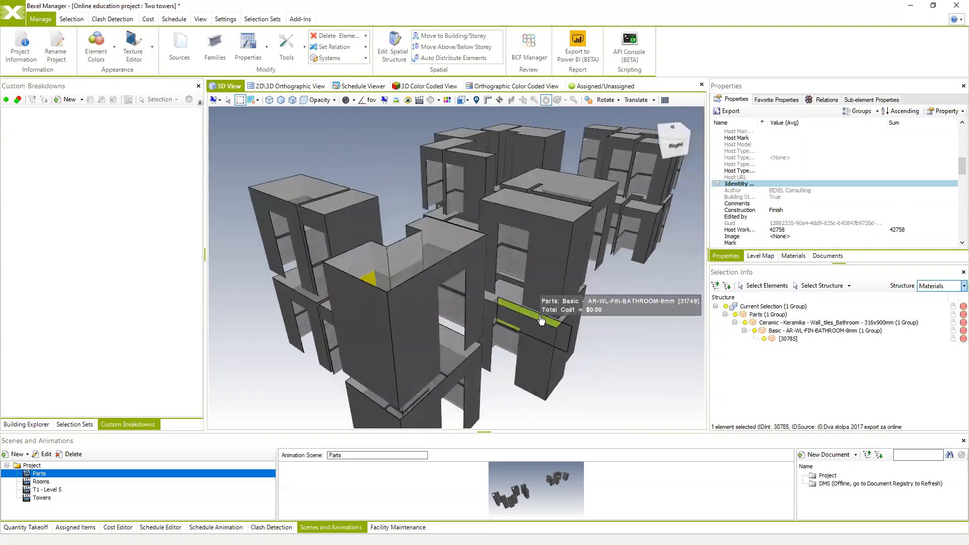
scroll(543, 317, down, 3)
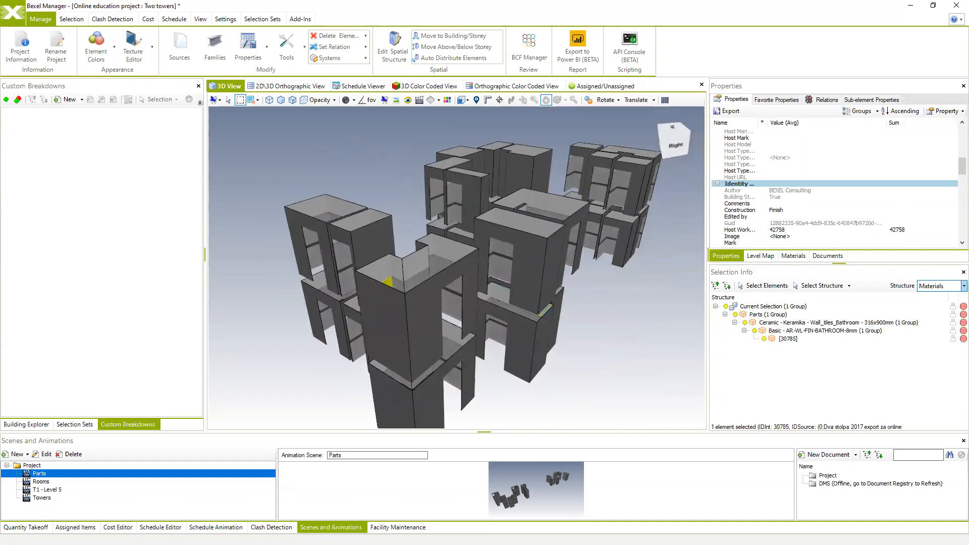
- Switch to the Online education project : V1 window and examine the office building and its site from several angles
click(910, 10)
click(722, 38)
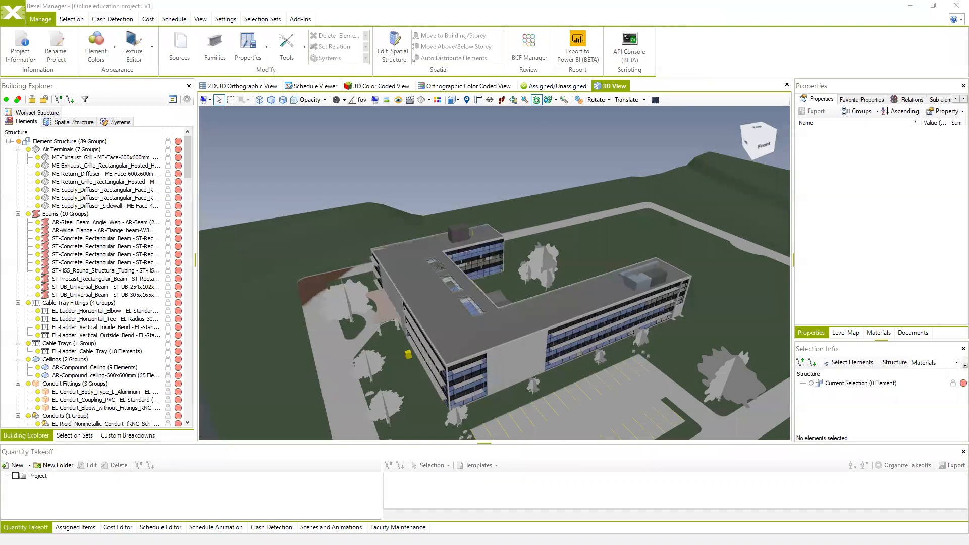
middle_drag(424, 308, 313, 304)
right_drag(469, 299, 552, 290)
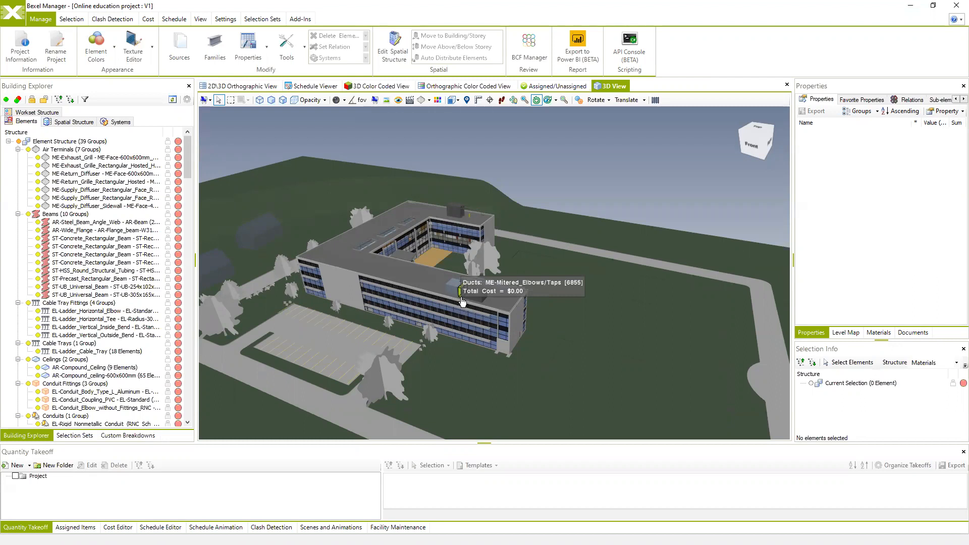
right_drag(482, 264, 478, 287)
mouse_move(469, 273)
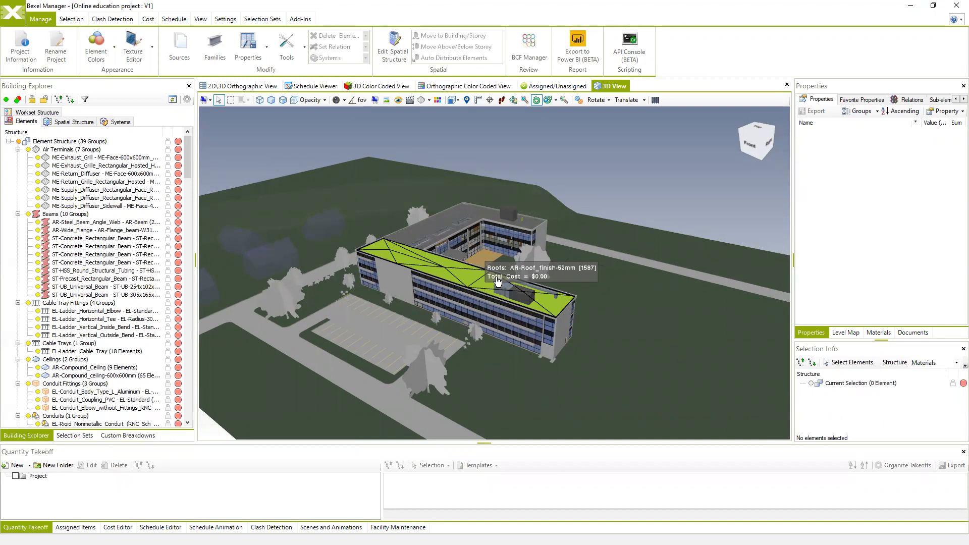
middle_drag(522, 273, 550, 279)
scroll(551, 279, down, 2)
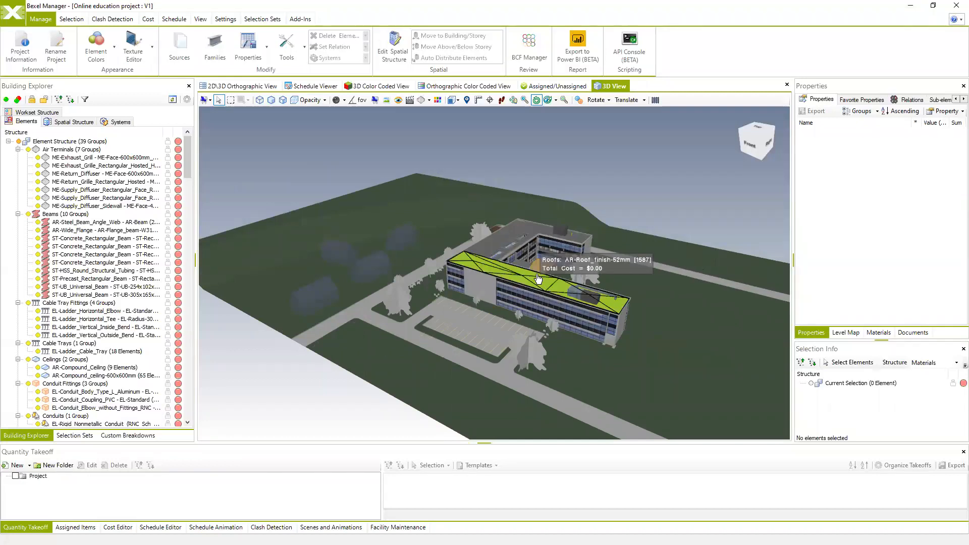
scroll(534, 274, down, 2)
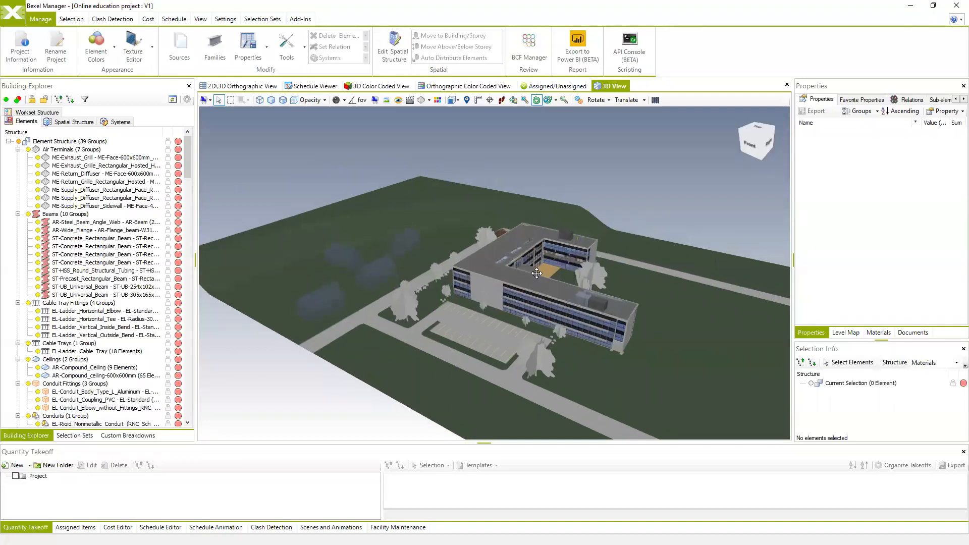
scroll(540, 277, up, 2)
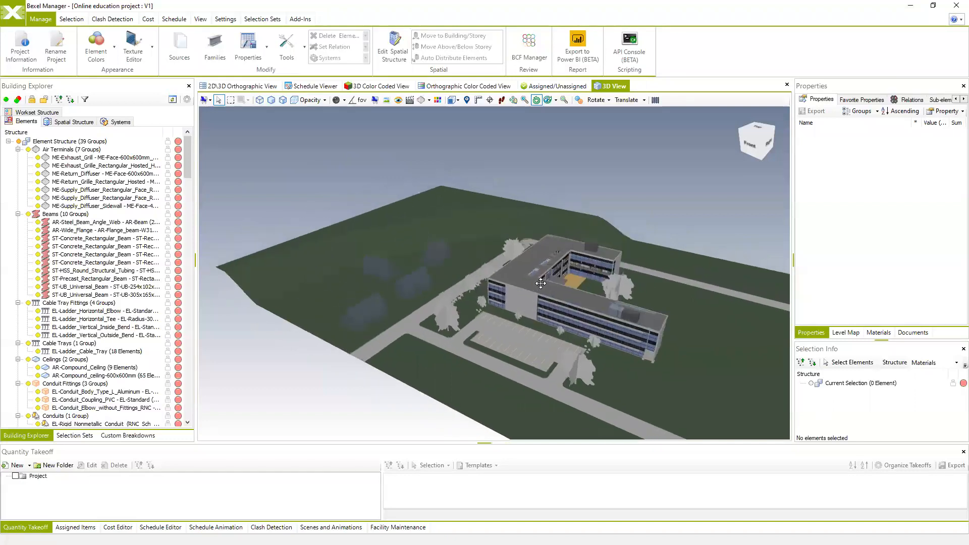
scroll(545, 277, down, 2)
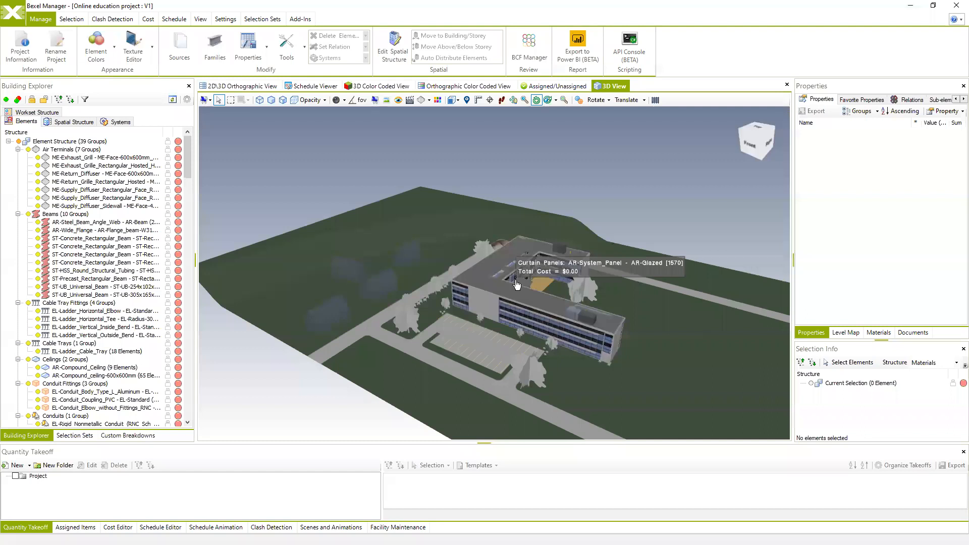
middle_drag(577, 288, 499, 279)
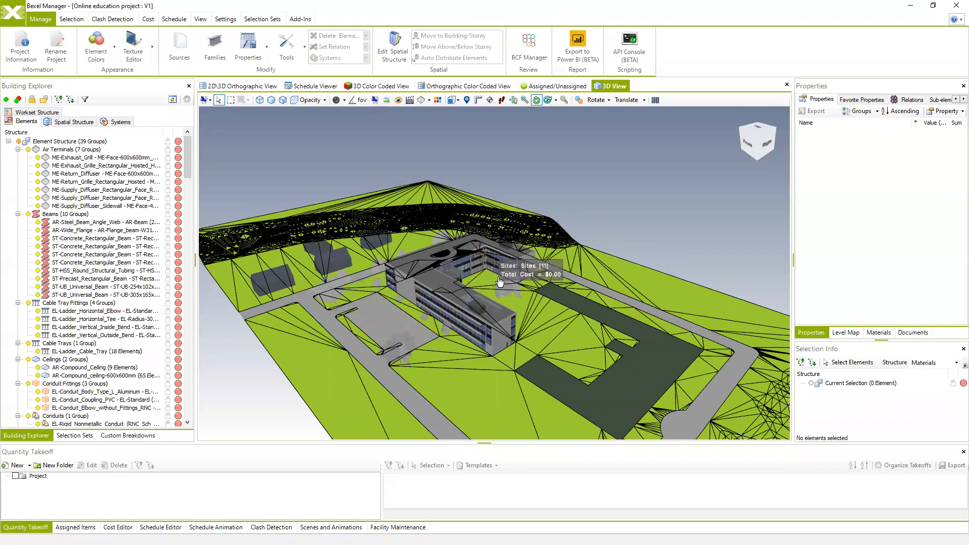
- Check the V1 project's explorer and selection sets, and view the office building from its front and corner
click(106, 437)
click(26, 435)
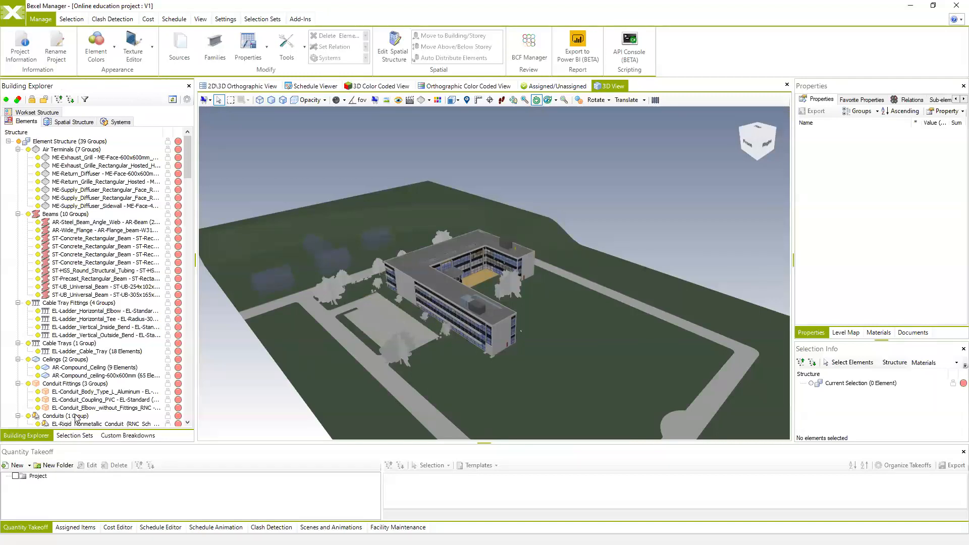
click(74, 435)
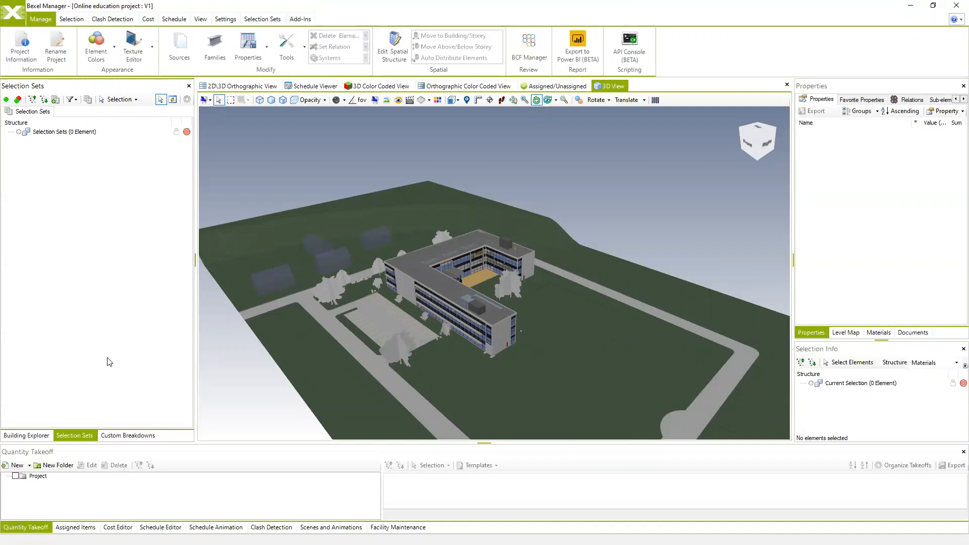
middle_drag(438, 259, 451, 208)
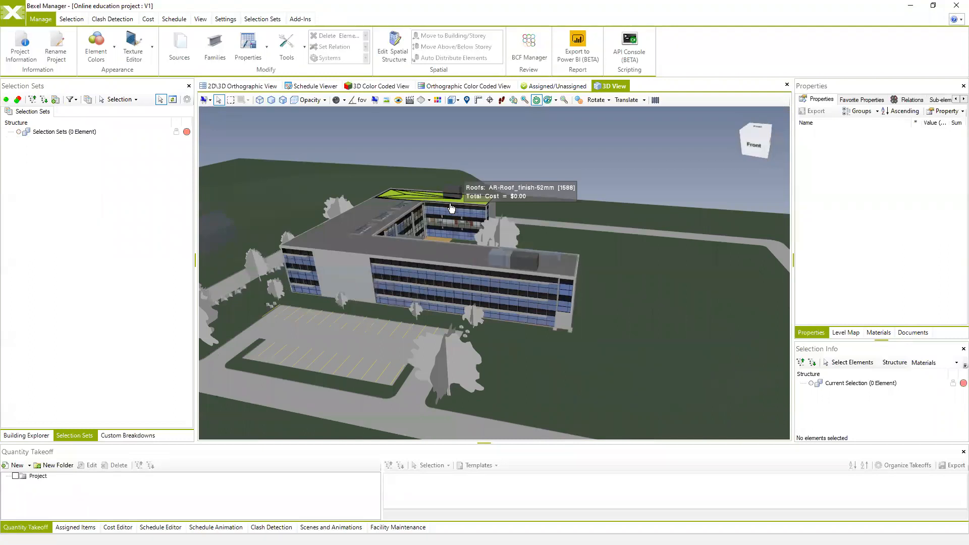
middle_drag(450, 208, 473, 176)
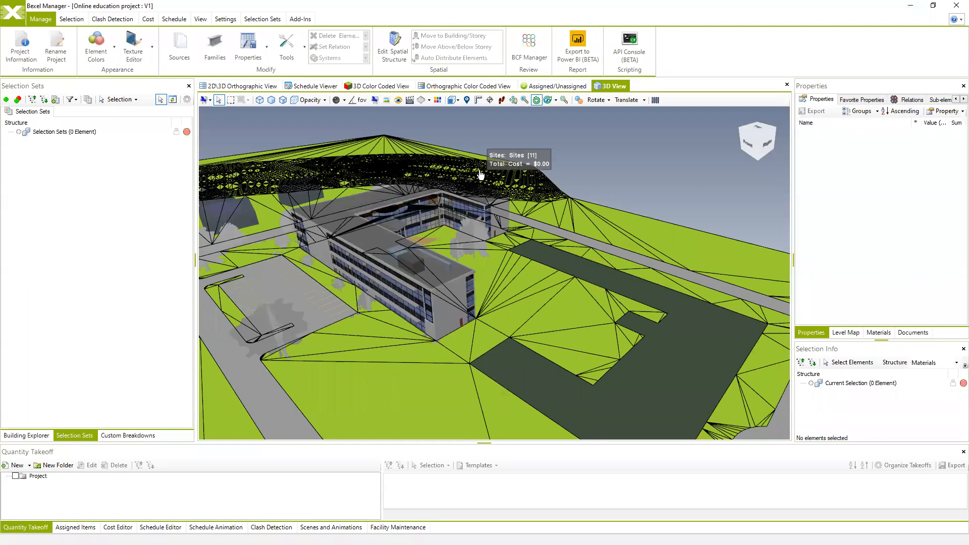
- Review the project's architectural, mechanical and structural source models, and examine the office building from above and from its corner
click(179, 48)
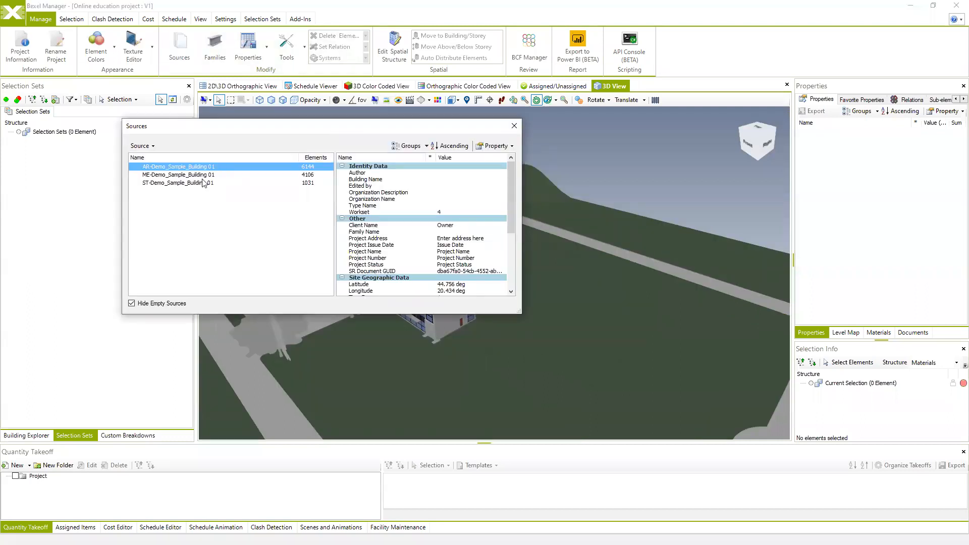
click(515, 128)
middle_drag(485, 204, 514, 240)
mouse_move(514, 240)
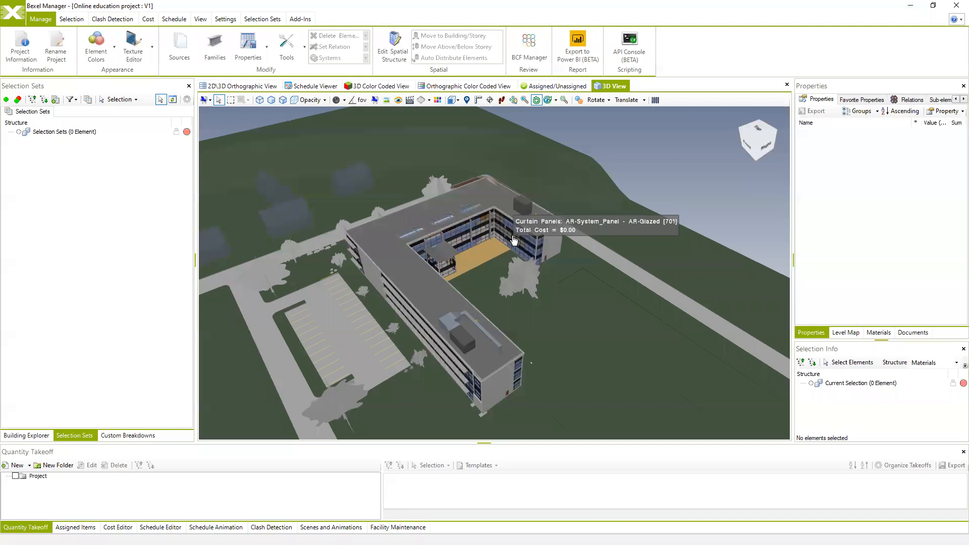
middle_drag(503, 305, 491, 302)
scroll(484, 280, up, 3)
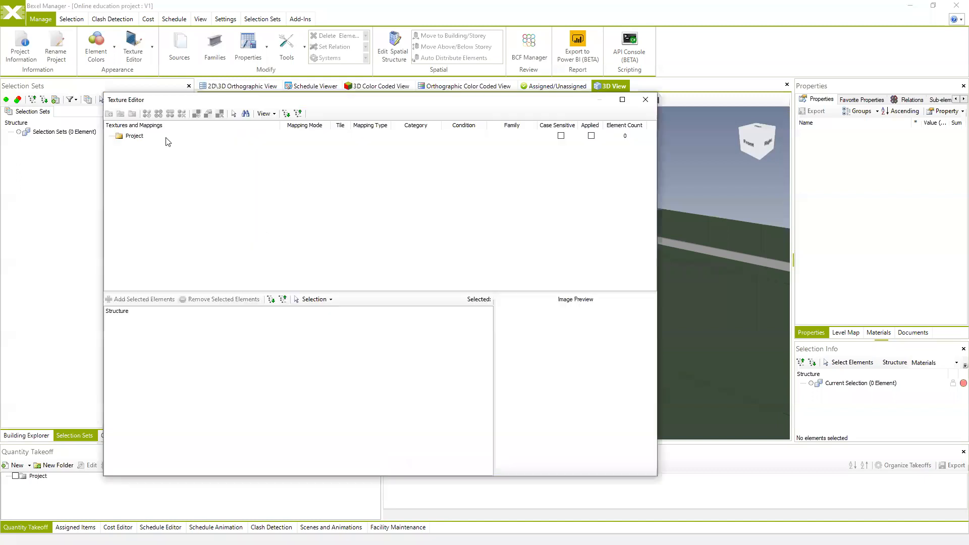
- Check the project's texture mappings, apply all predefined texture mappings to the model, and close the mapper
click(128, 136)
click(645, 100)
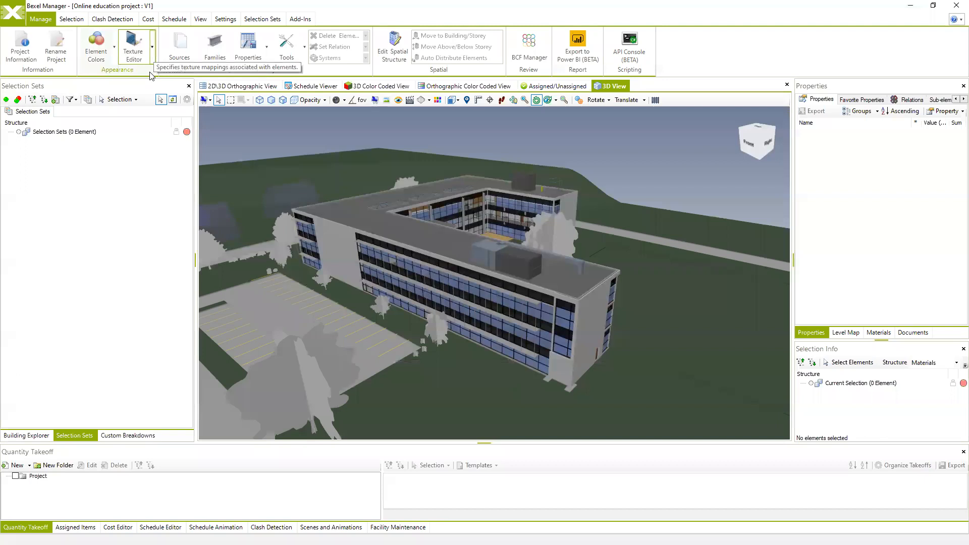
click(151, 53)
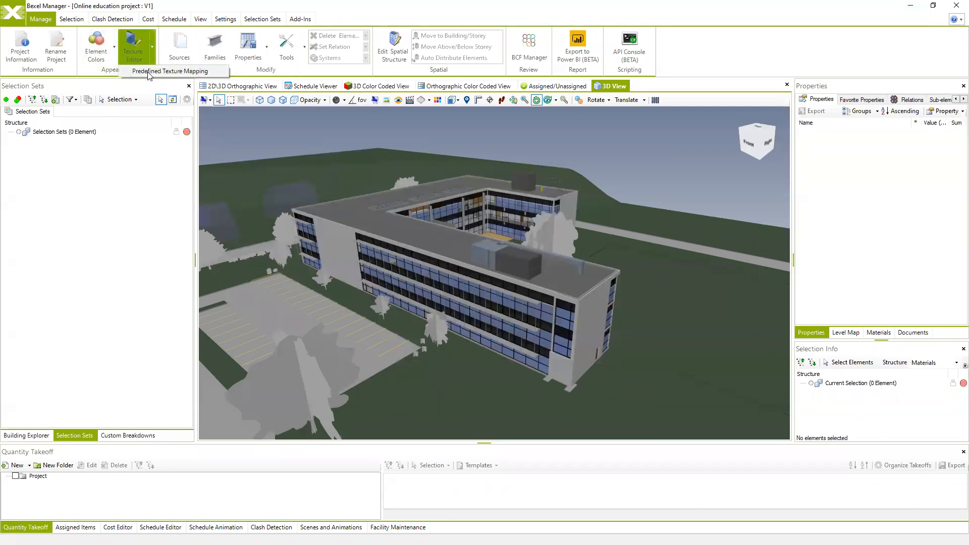
click(158, 95)
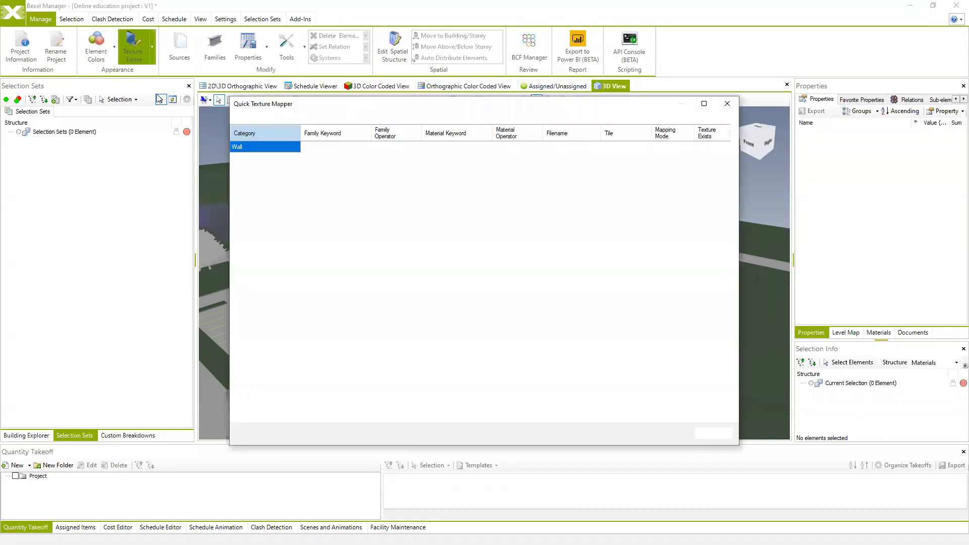
drag(467, 106, 454, 106)
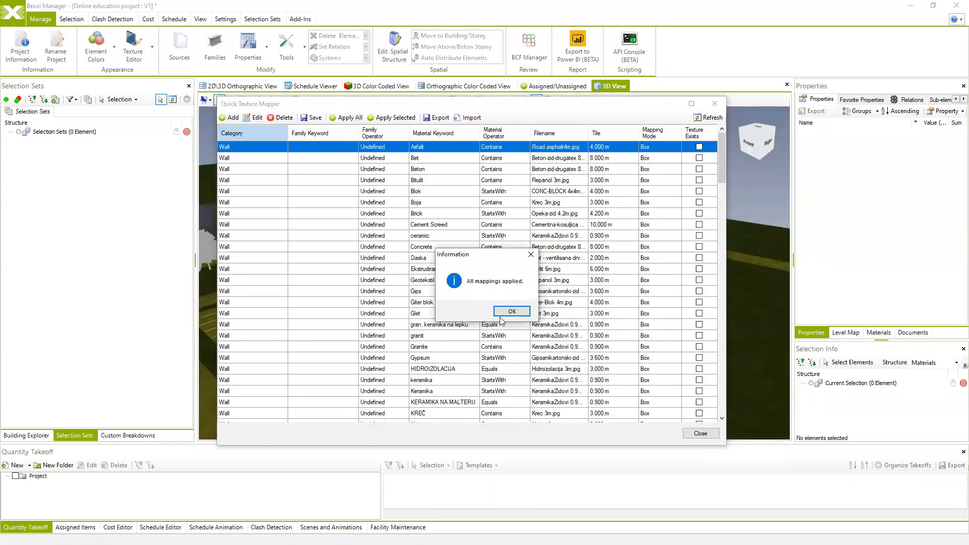
click(511, 312)
click(713, 104)
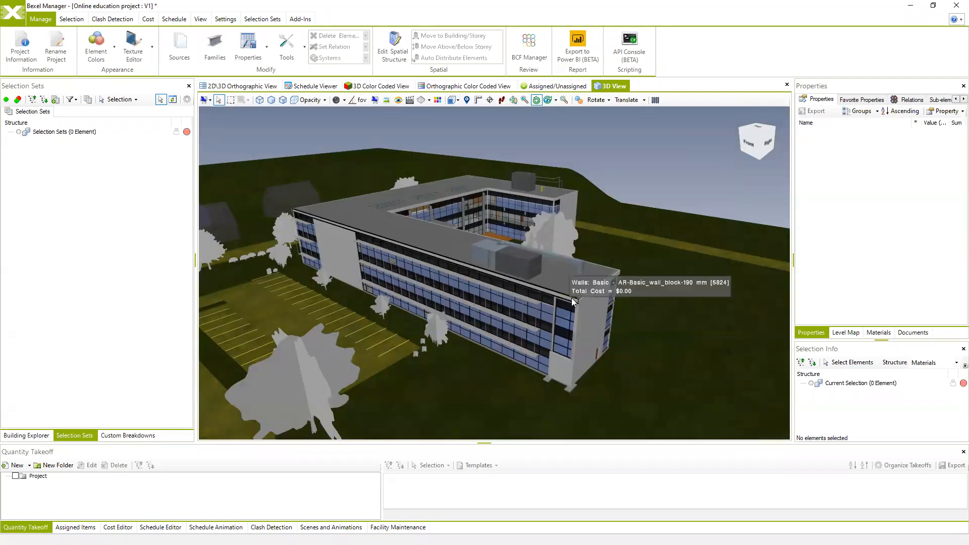
- Inspect the textured facade, select the Air Terminals category in the building's element structure, and collapse all categories
drag(547, 299, 545, 300)
drag(507, 274, 536, 268)
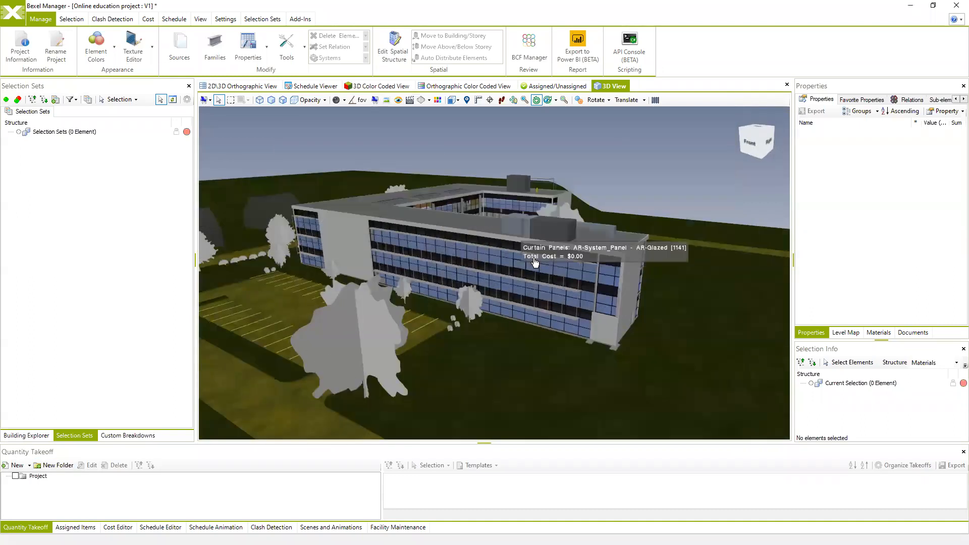
scroll(534, 263, up, 3)
click(26, 435)
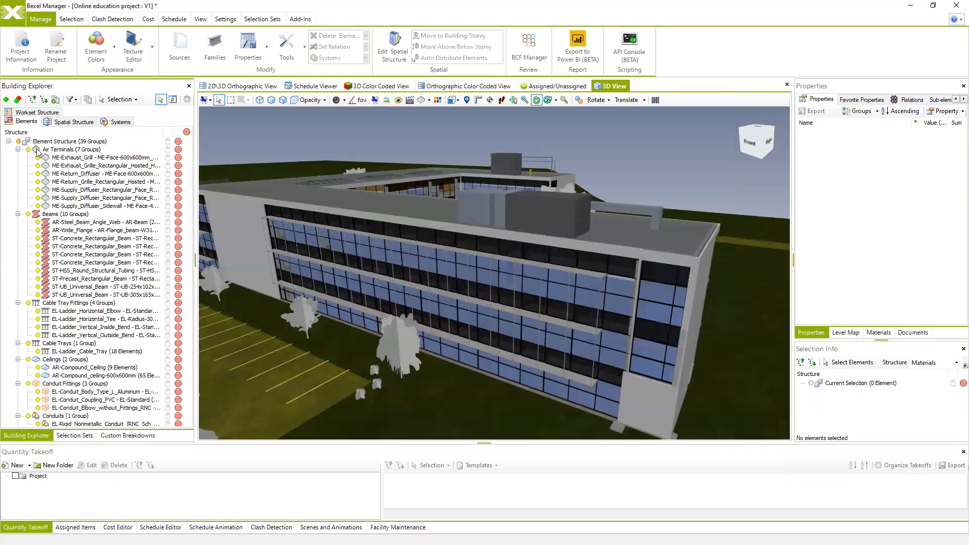
right_click(60, 150)
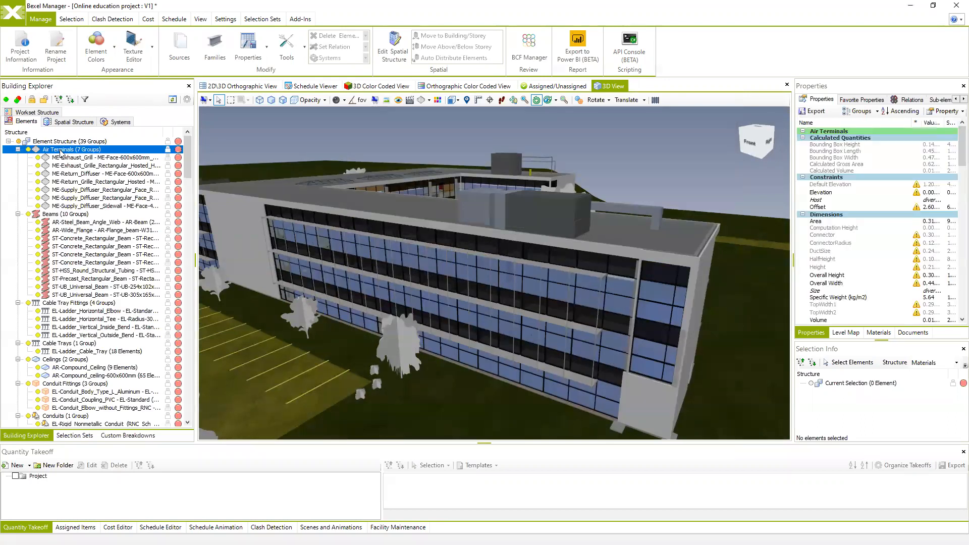
click(101, 204)
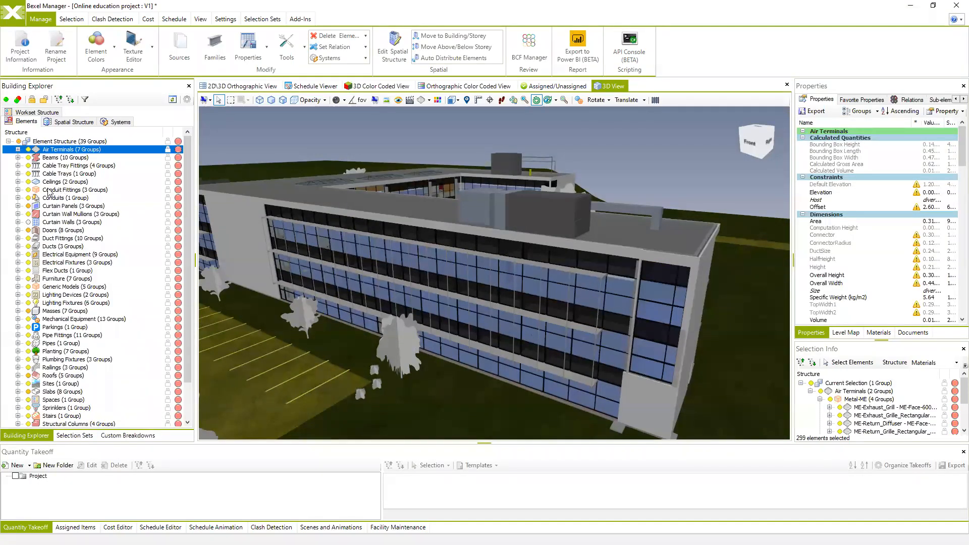
- Hide the whole element structure, show only the Beams category for inspection, and hide the beams again
click(19, 142)
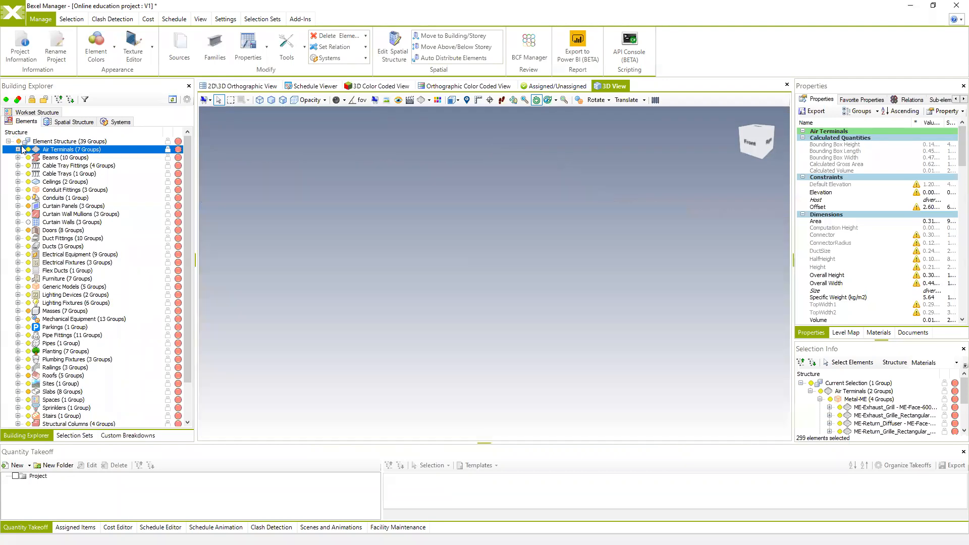
click(28, 158)
scroll(551, 302, up, 5)
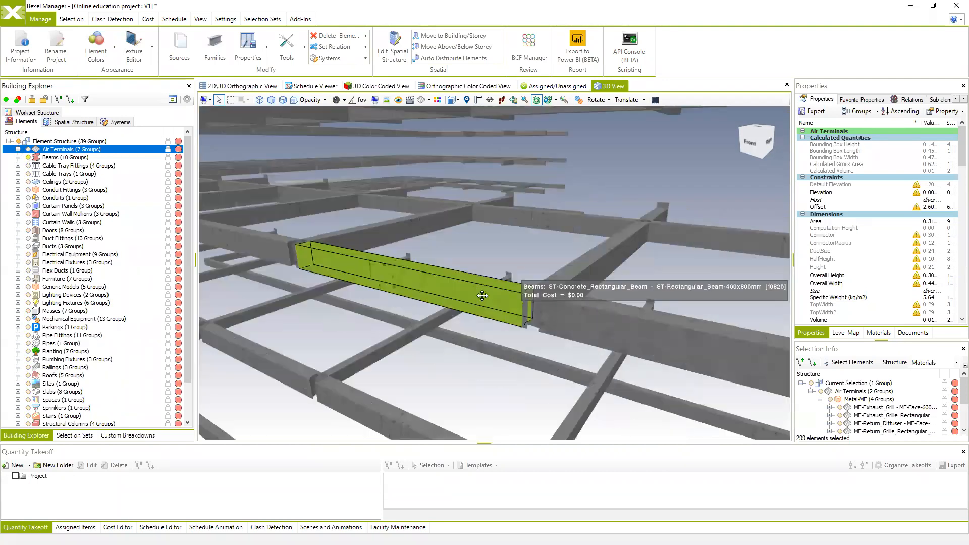
click(29, 157)
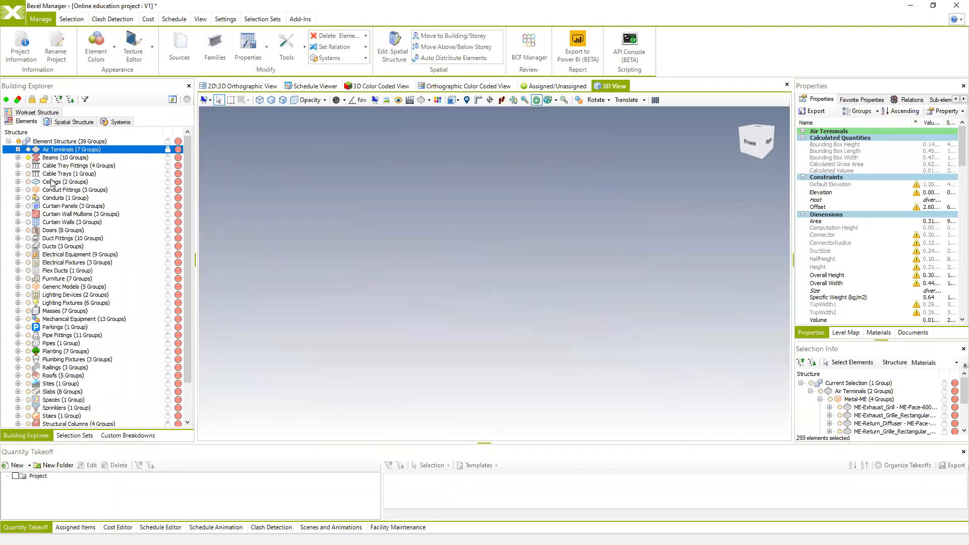
- Display only the Slabs category to inspect it, hide it again, and show all elements of the model
scroll(101, 309, down, 2)
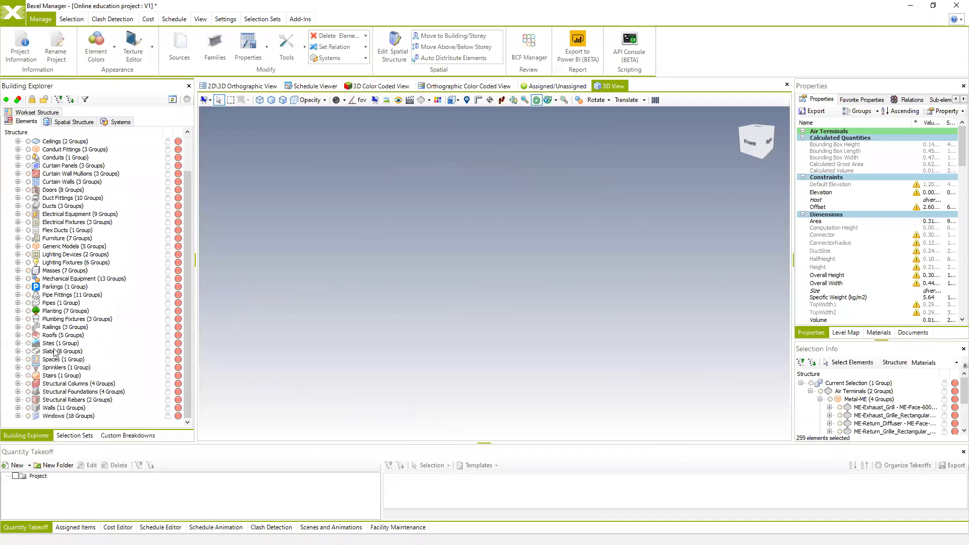
click(28, 351)
drag(434, 270, 356, 291)
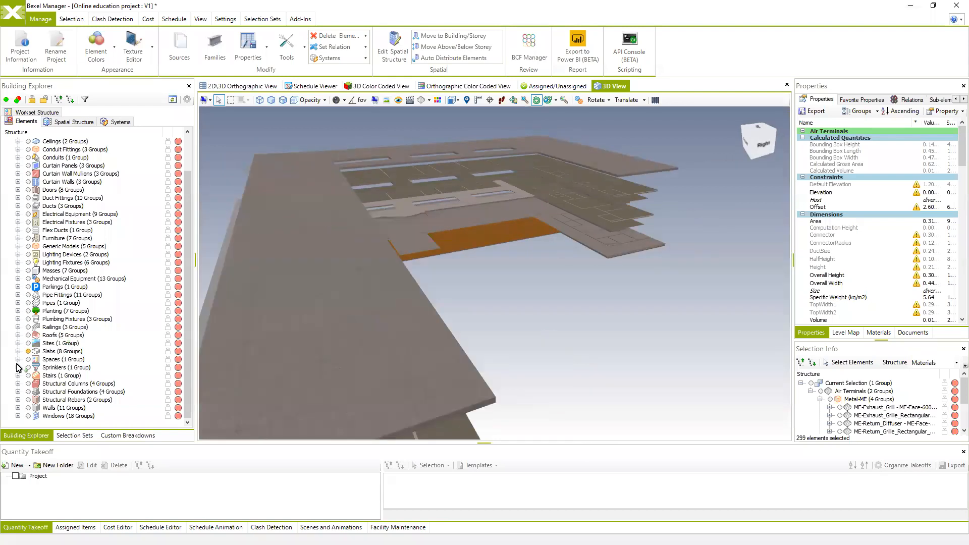
click(28, 352)
right_click(429, 232)
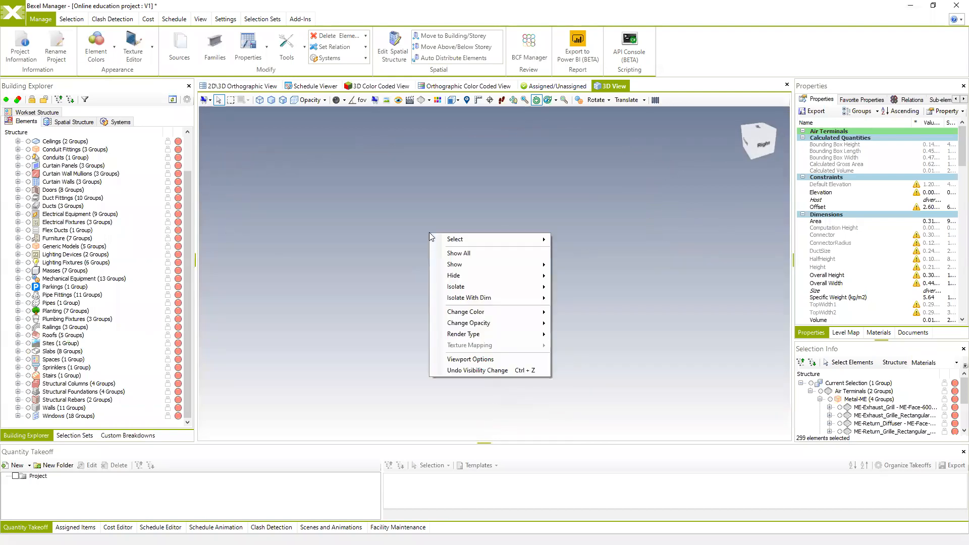
click(467, 254)
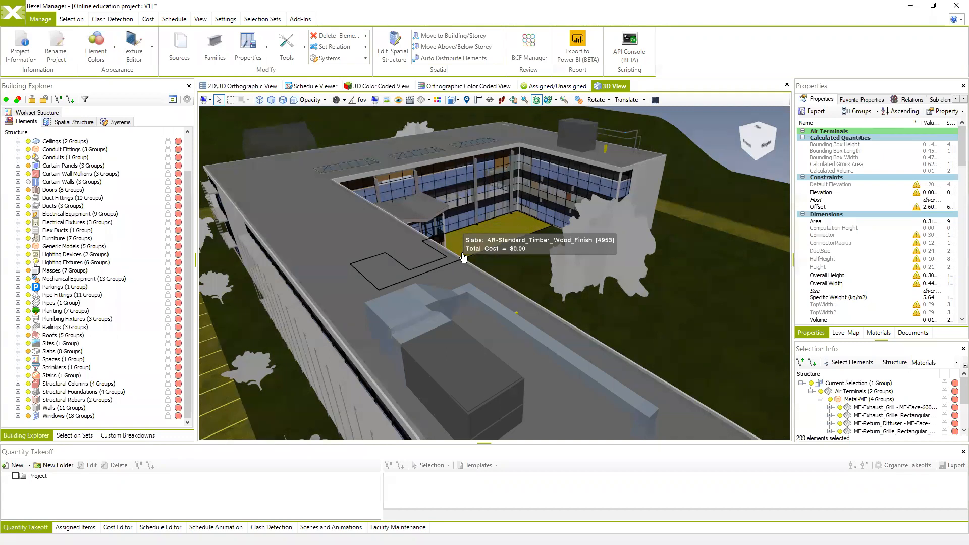
- Check the project's selection sets and examine the textured office building, parking area and site from several angles
scroll(477, 256, down, 4)
drag(477, 256, 549, 261)
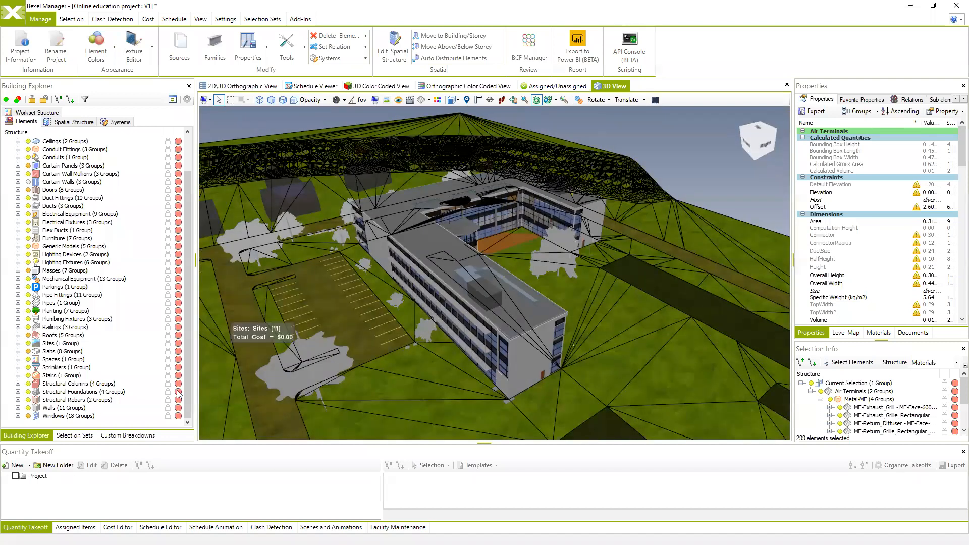
click(75, 436)
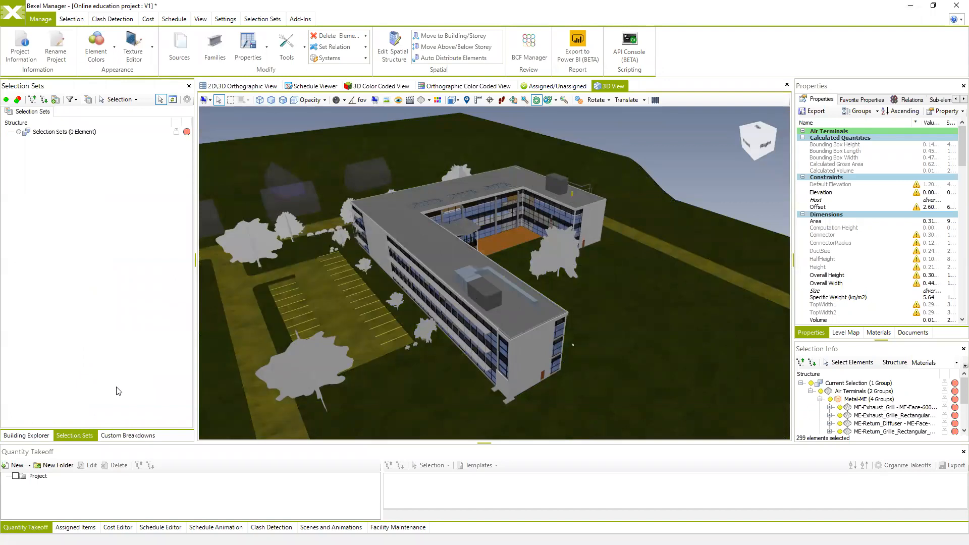
click(61, 435)
drag(227, 262, 312, 289)
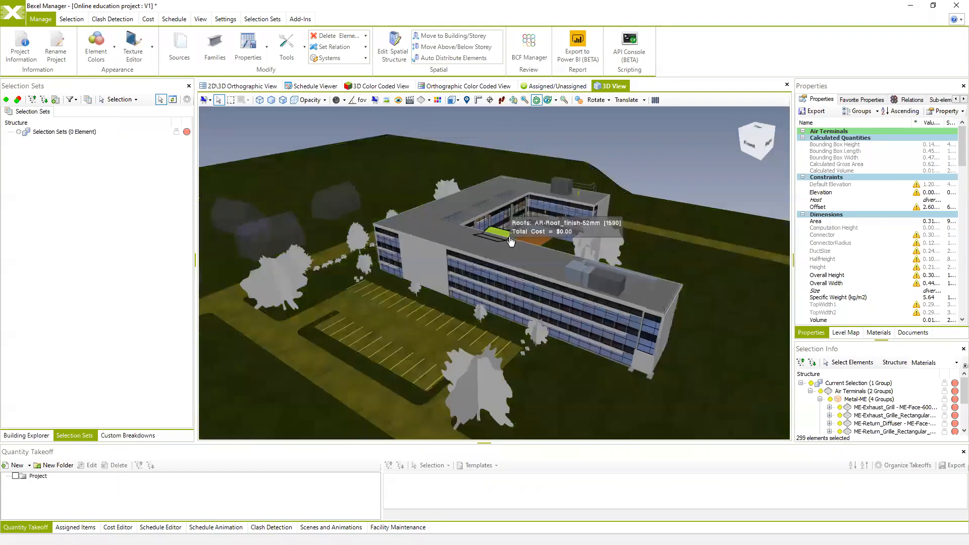
drag(509, 238, 479, 239)
drag(408, 327, 415, 320)
mouse_move(459, 262)
mouse_down()
mouse_move(452, 263)
mouse_move(455, 324)
mouse_move(438, 296)
mouse_move(483, 312)
mouse_move(464, 271)
mouse_up()
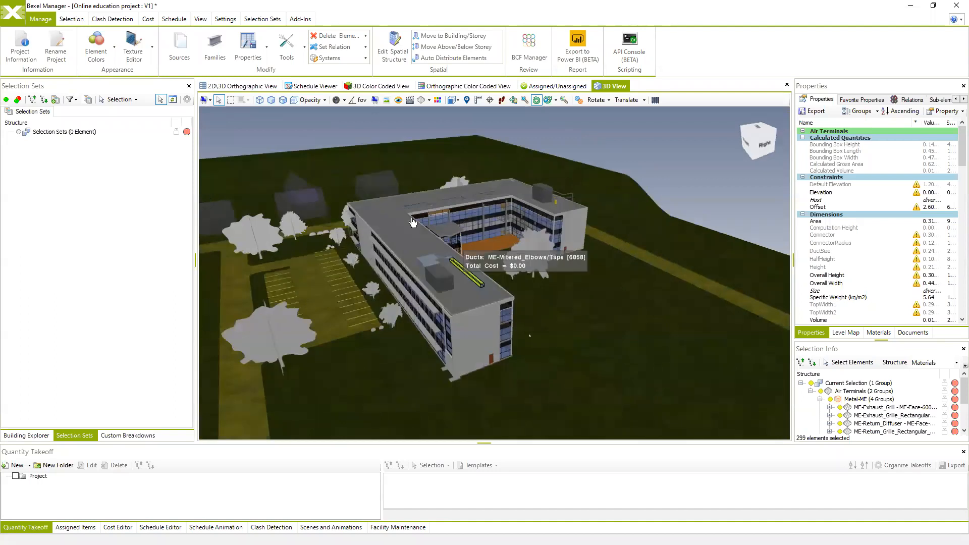
middle_drag(512, 302, 495, 296)
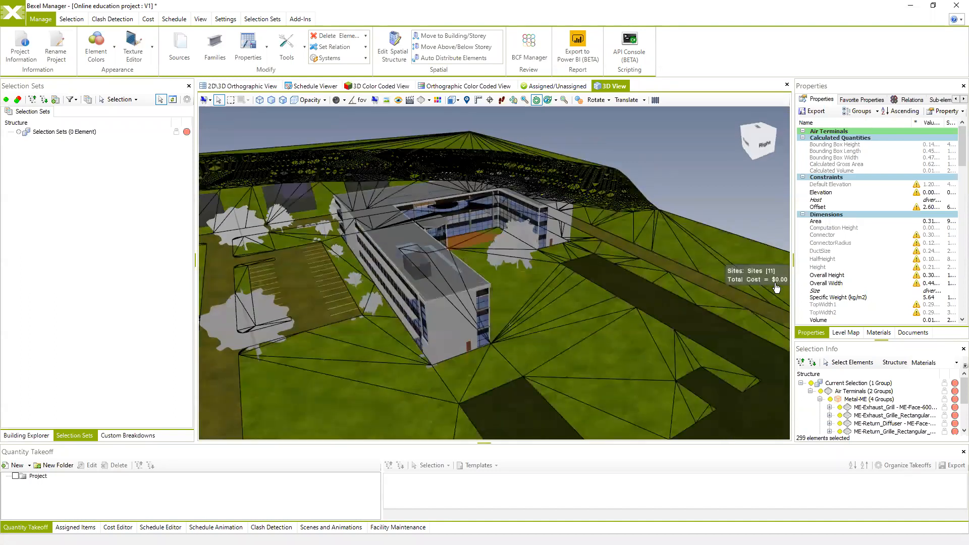
- Widen the properties area and select the AR-External_wall_insulation-100 mm walls on the end facade of the long wing
drag(791, 286, 682, 282)
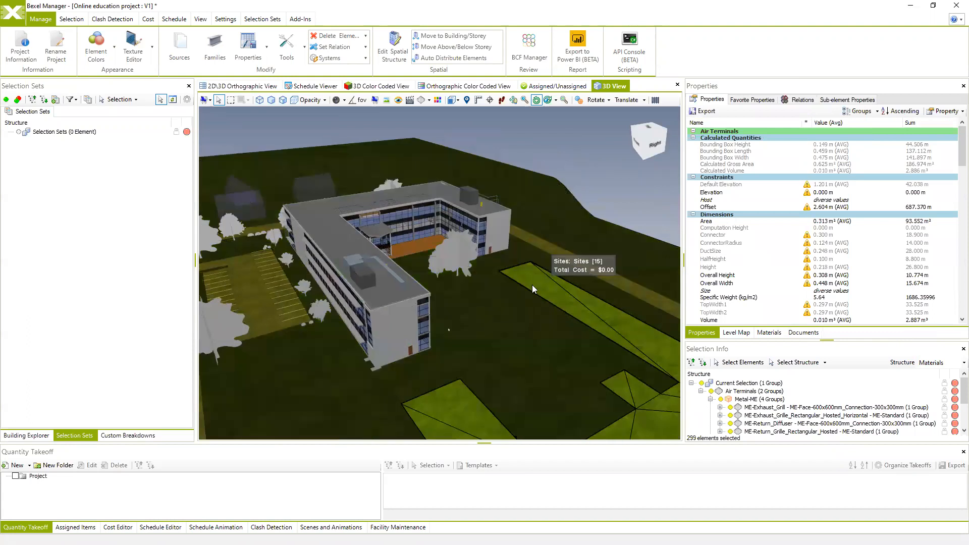
scroll(536, 287, up, 2)
middle_drag(539, 286, 535, 283)
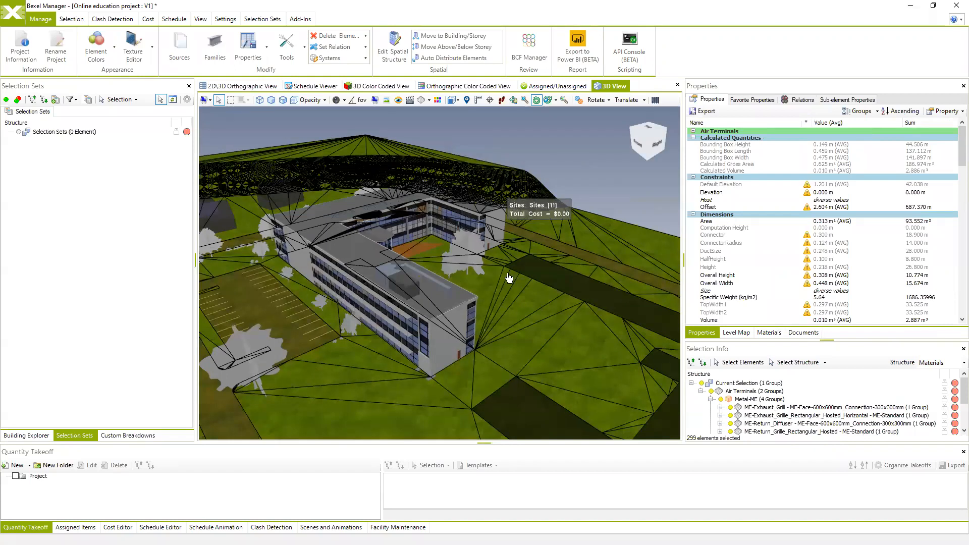
middle_drag(509, 324, 508, 322)
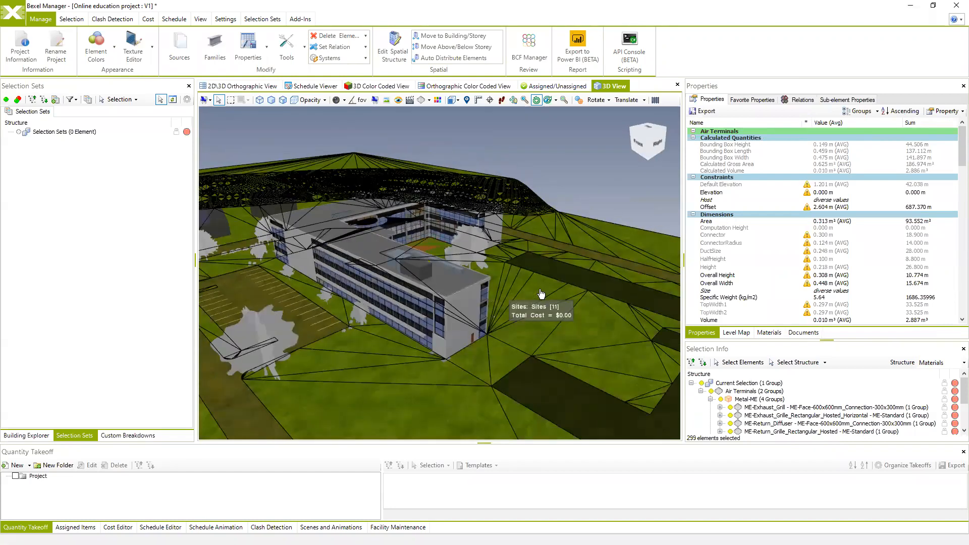
middle_drag(538, 292, 575, 254)
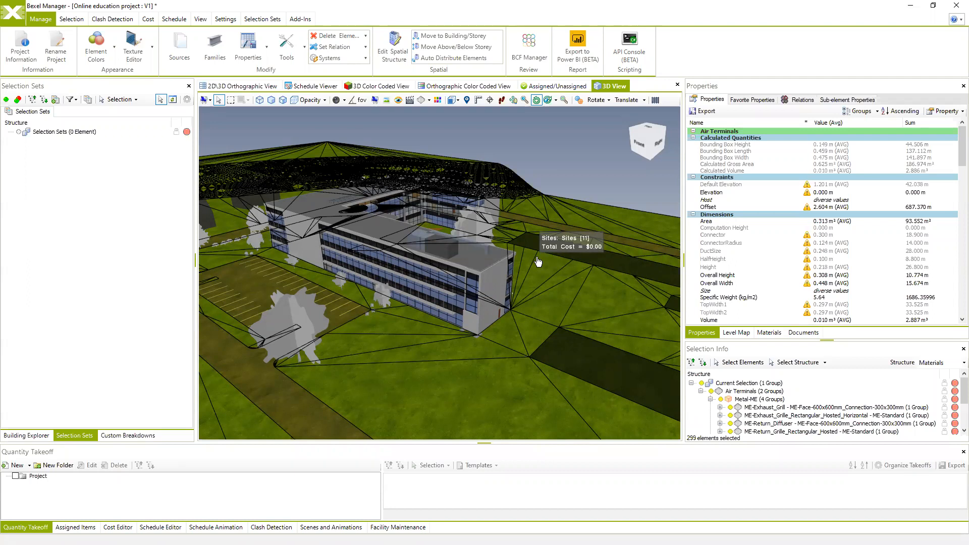
click(496, 302)
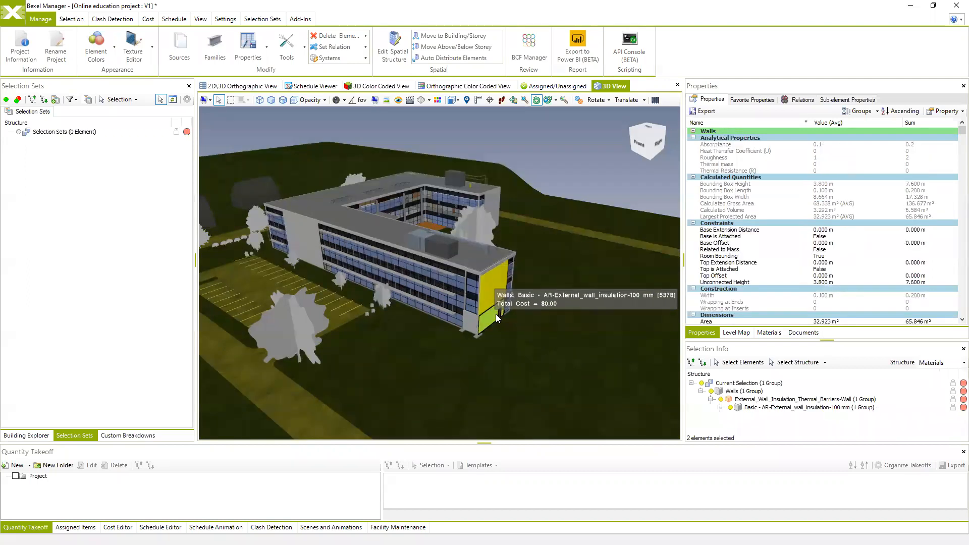
ctrl+click(496, 316)
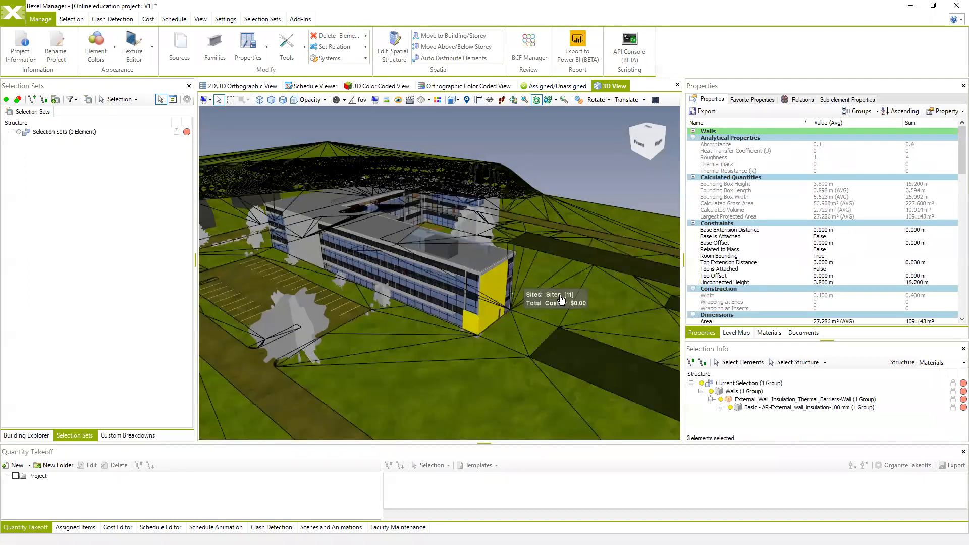
- Add the 100 mm external insulation walls on the short wing's end facade to the selection
middle_drag(561, 299, 525, 295)
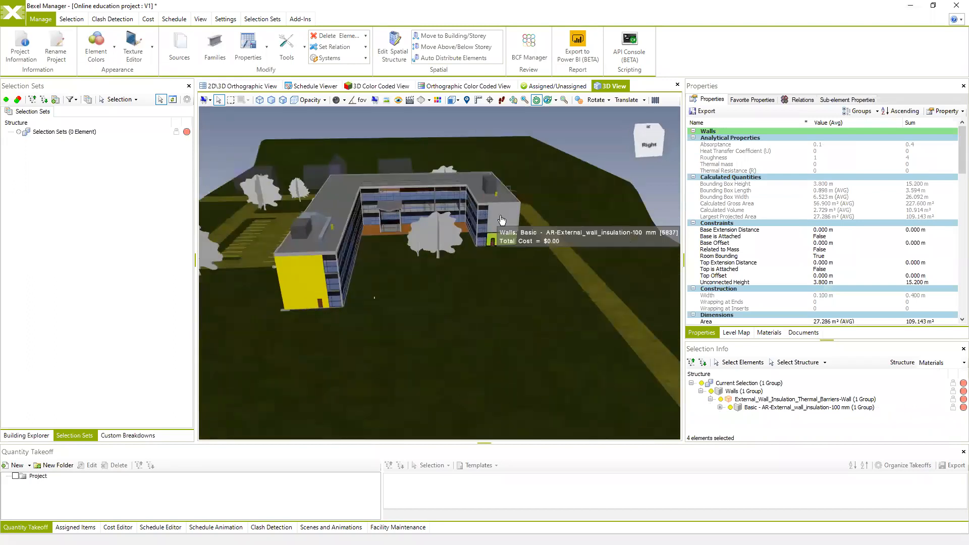
ctrl+click(501, 214)
ctrl+click(502, 226)
ctrl+click(506, 238)
- Extend the selection with the 100 mm external insulation walls along the short wing's outer side
middle_drag(525, 239, 511, 243)
ctrl+click(507, 256)
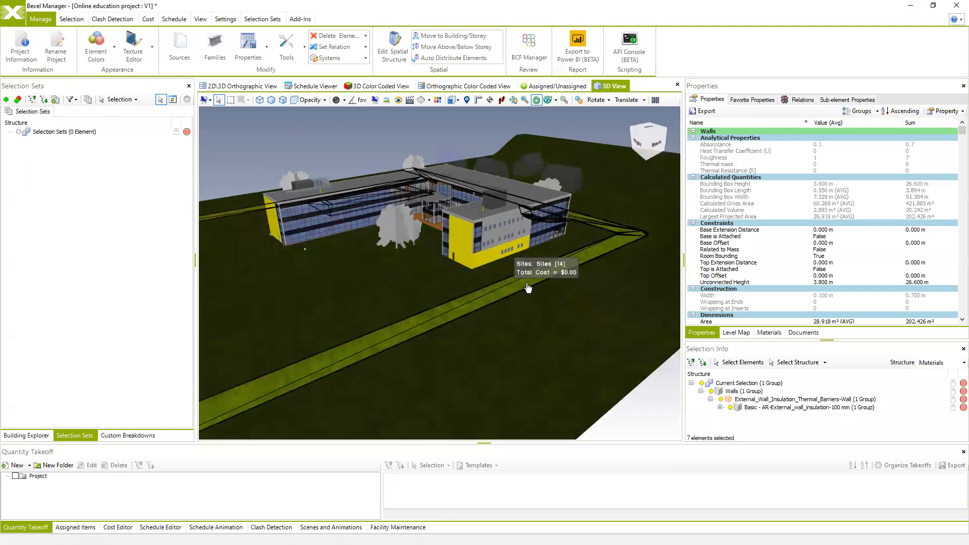
ctrl+click(505, 242)
middle_drag(504, 242, 513, 226)
ctrl+click(512, 227)
middle_drag(414, 274, 485, 269)
ctrl+click(339, 221)
ctrl+click(340, 238)
ctrl+click(341, 255)
- Add the 100 mm external insulation walls on the building's entrance side and the parking-side facade to the selection
middle_drag(514, 303, 369, 266)
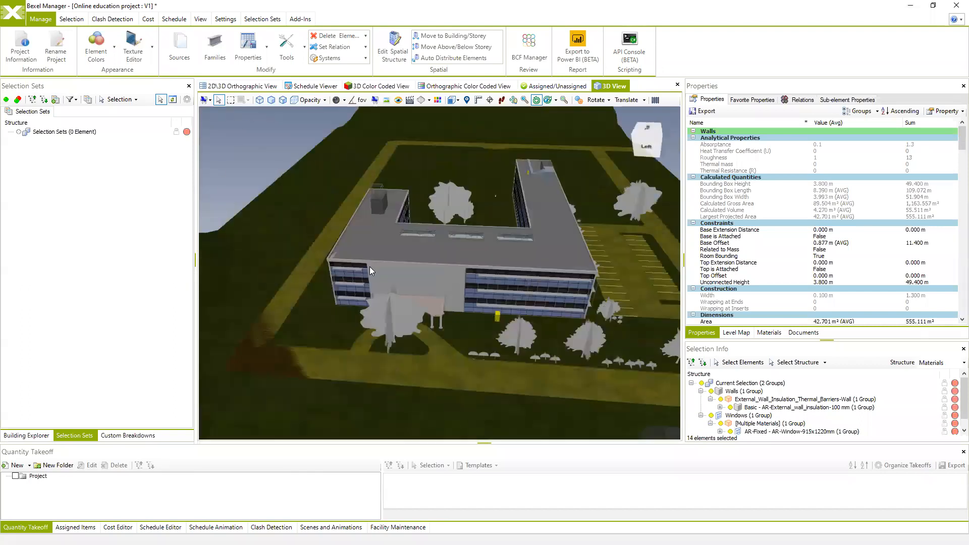
ctrl+click(447, 304)
ctrl+click(428, 293)
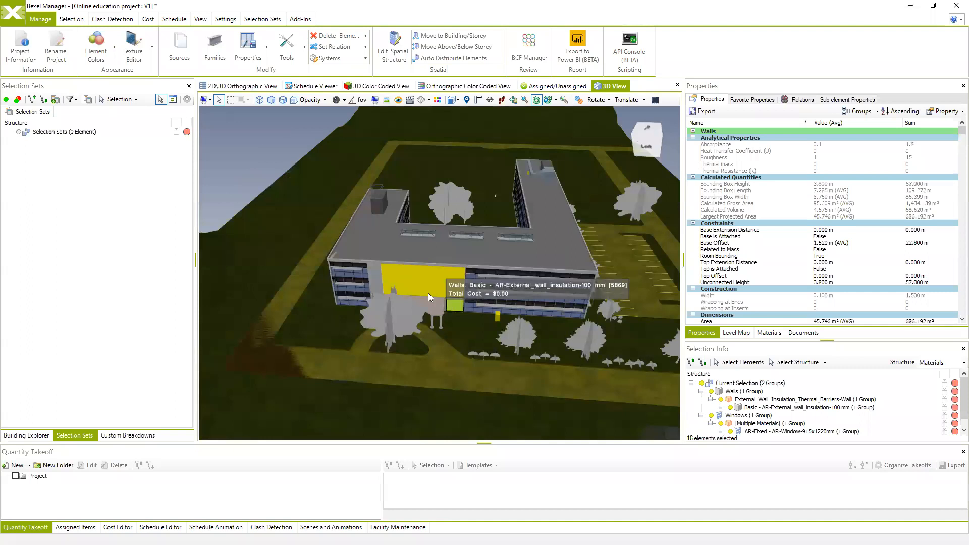
middle_drag(378, 269, 459, 329)
ctrl+click(459, 307)
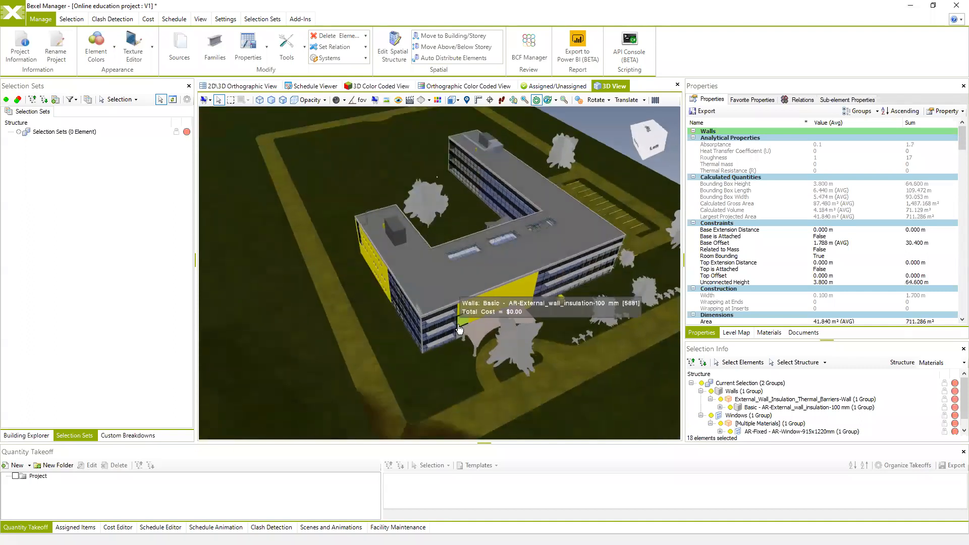
ctrl+click(458, 332)
middle_drag(566, 284, 482, 356)
ctrl+click(507, 293)
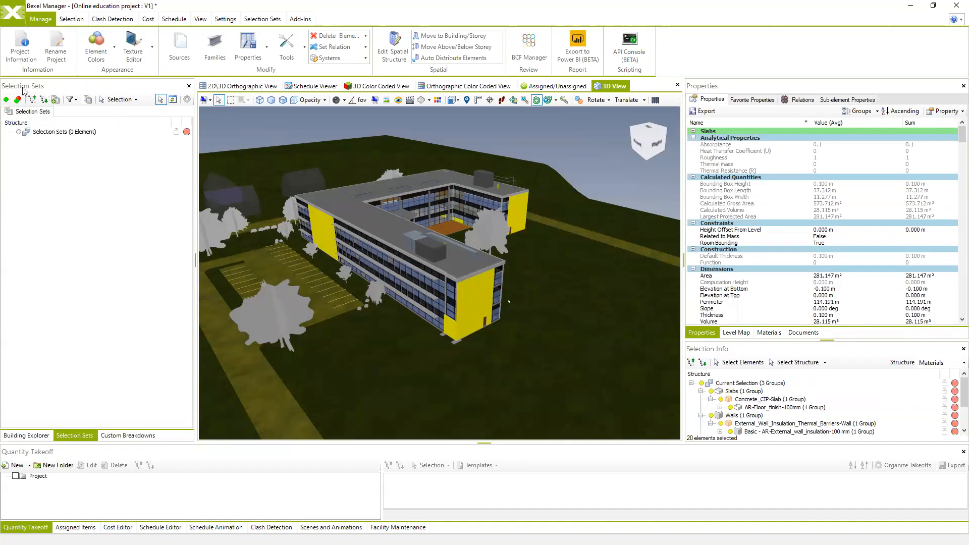
- Create a selection set from the selected elements, named "Manually selected facade elements"
right_click(56, 167)
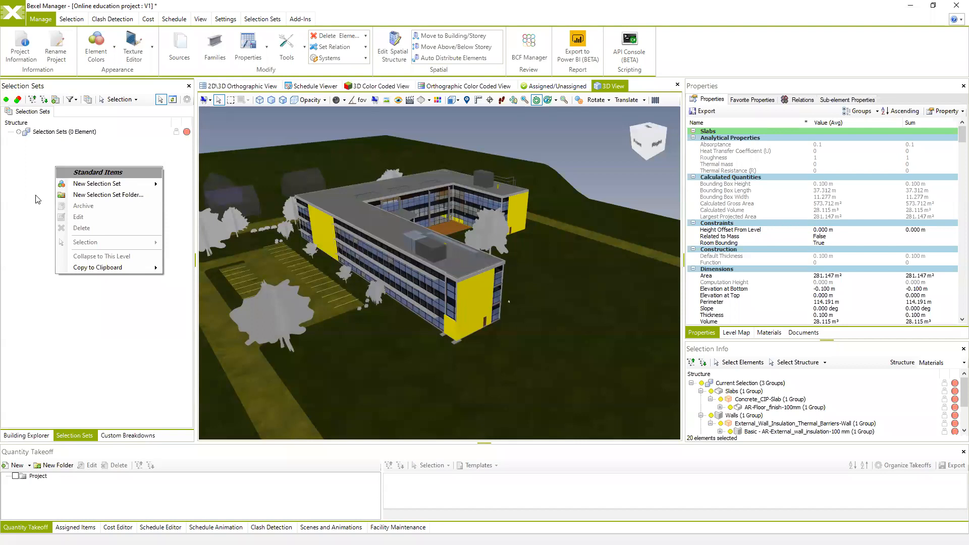
mouse_move(92, 189)
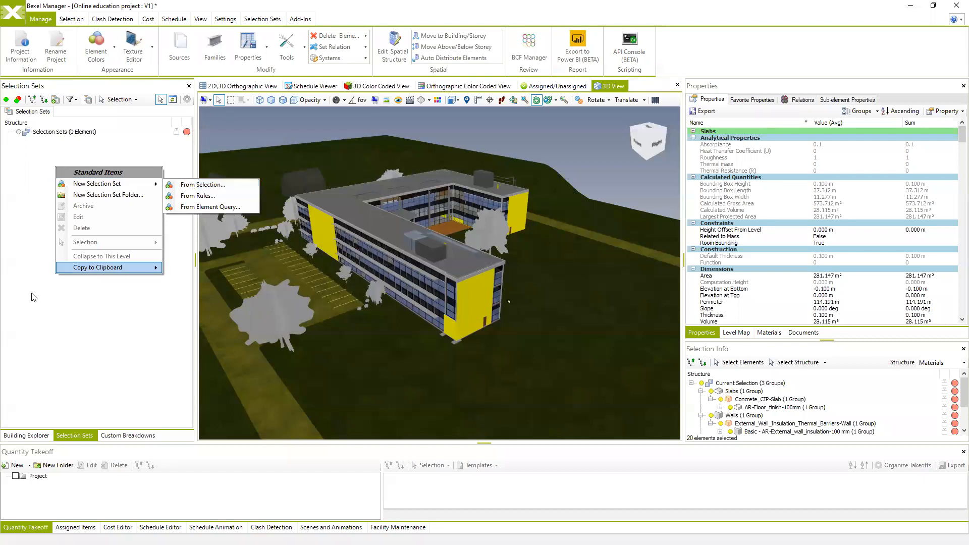
click(56, 100)
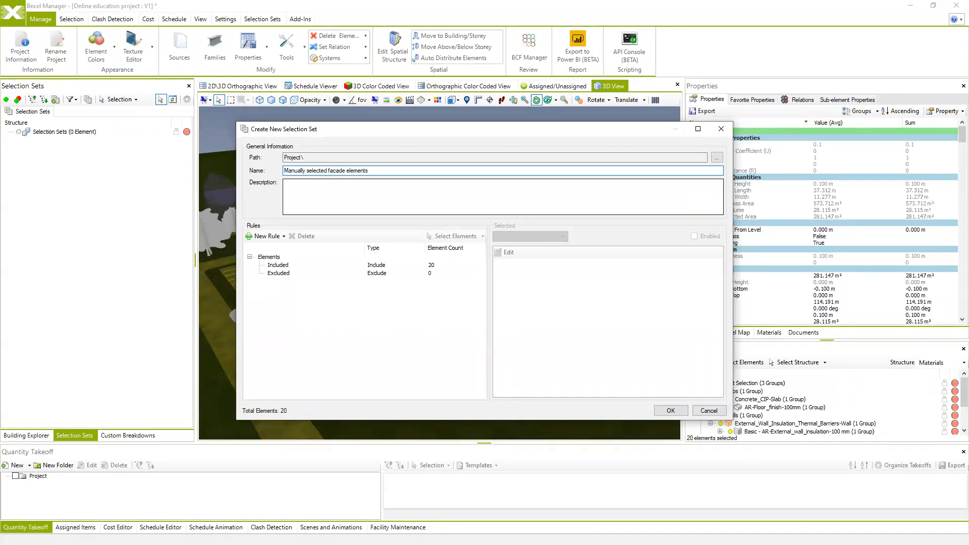
click(310, 184)
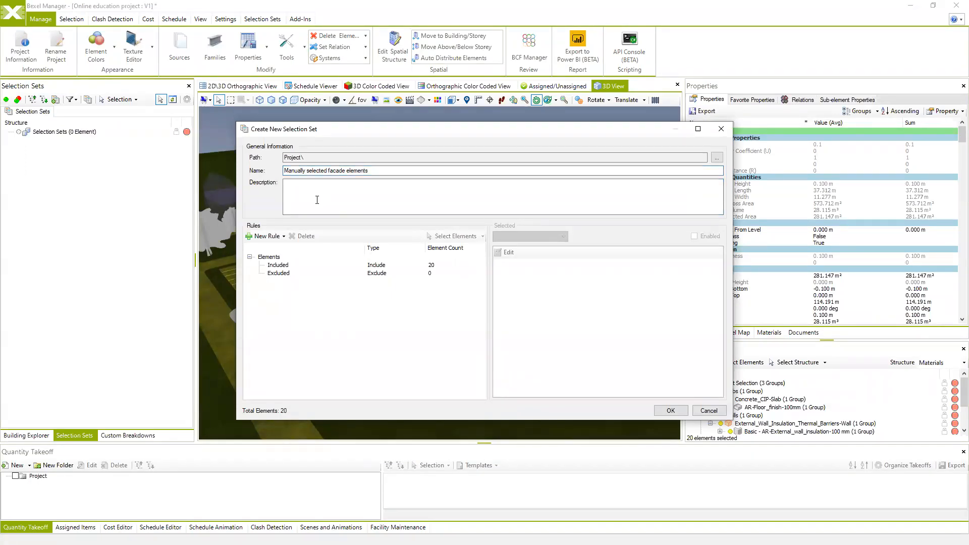
click(670, 410)
- Clear the current selection and recall the facade elements through the saved selection set
drag(481, 305, 421, 227)
click(559, 147)
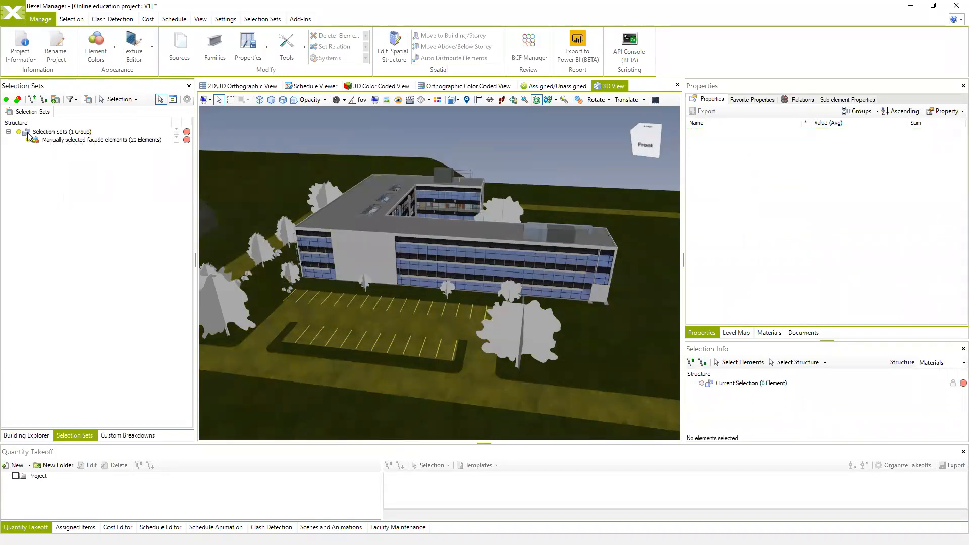
click(64, 141)
drag(479, 293, 410, 262)
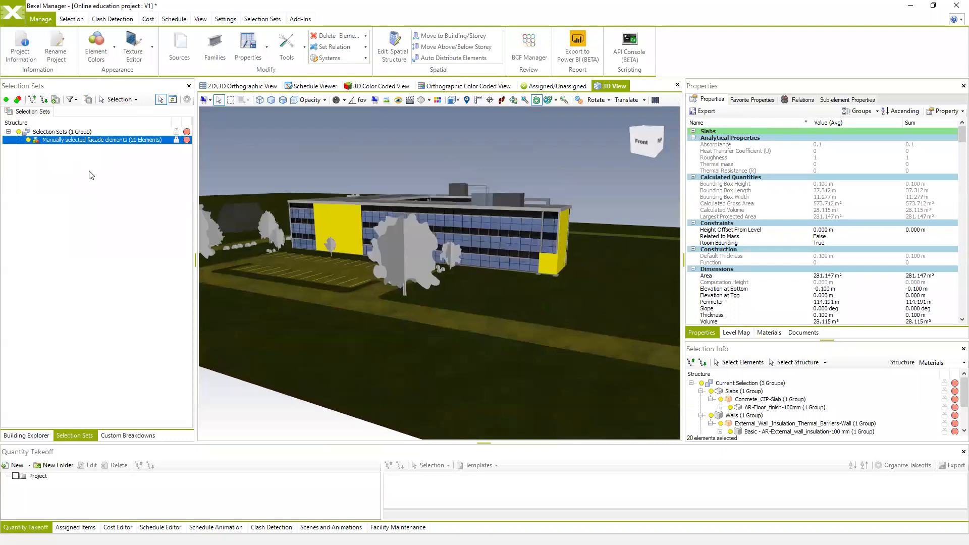
- Clear the selection, toggle the facade set's visibility off and back on, and reselect the set
click(61, 220)
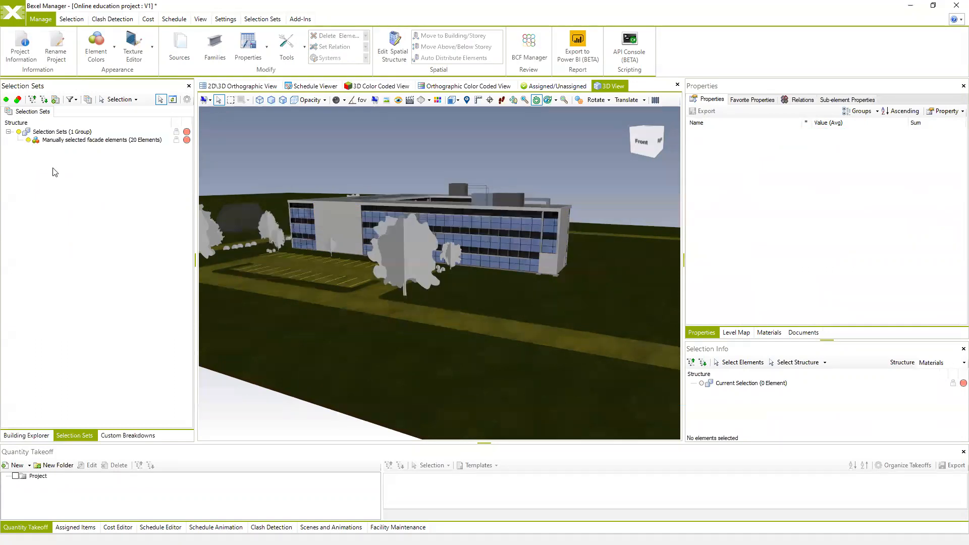
click(29, 140)
click(29, 140)
click(45, 143)
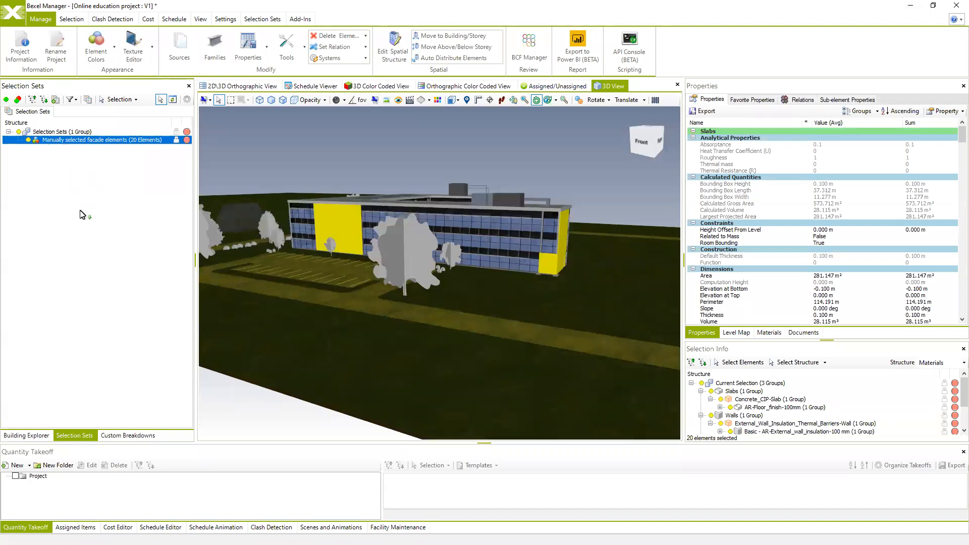
- Examine the selected facade elements in the model and review their properties down to Construction Sequence in the Text group
drag(505, 202, 478, 267)
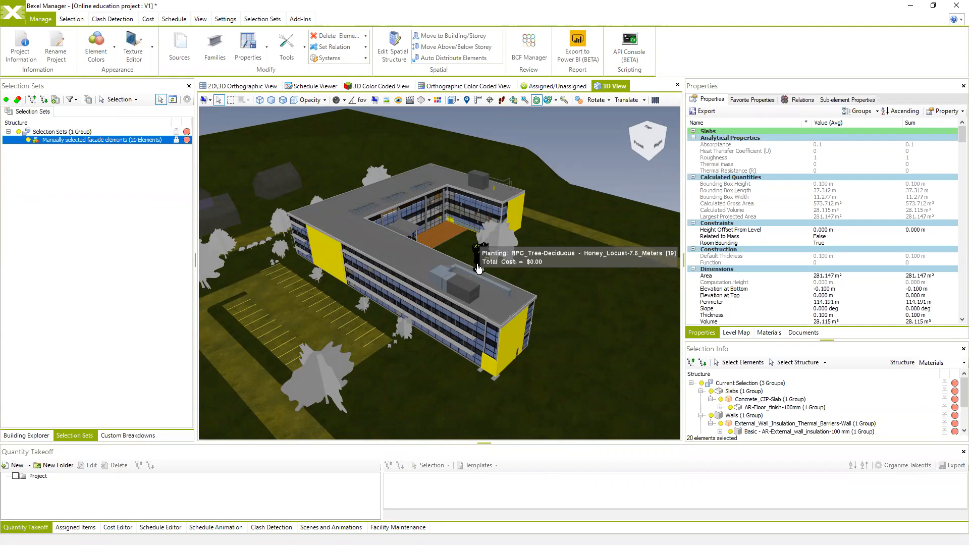
middle_drag(343, 324, 332, 327)
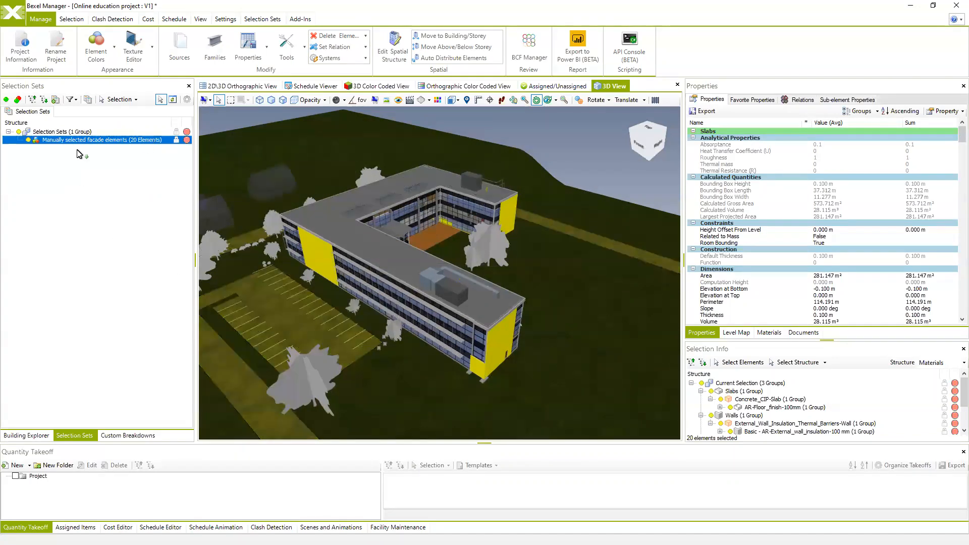
middle_drag(483, 331, 475, 336)
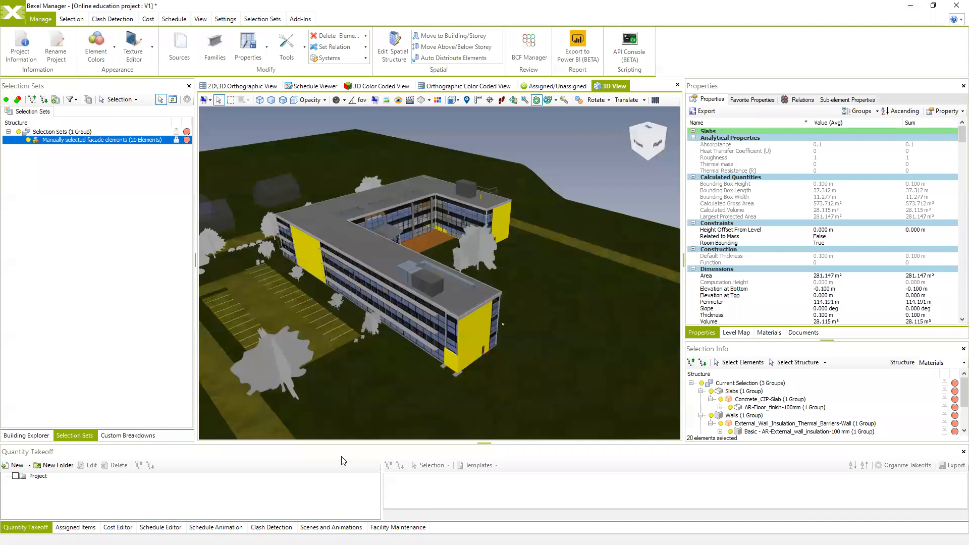
scroll(821, 243, down, 5)
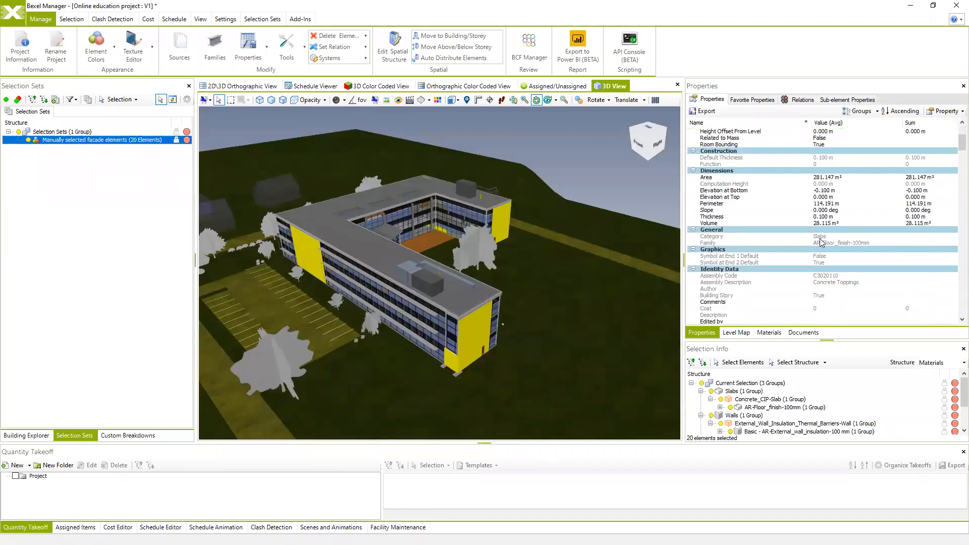
drag(959, 144, 956, 317)
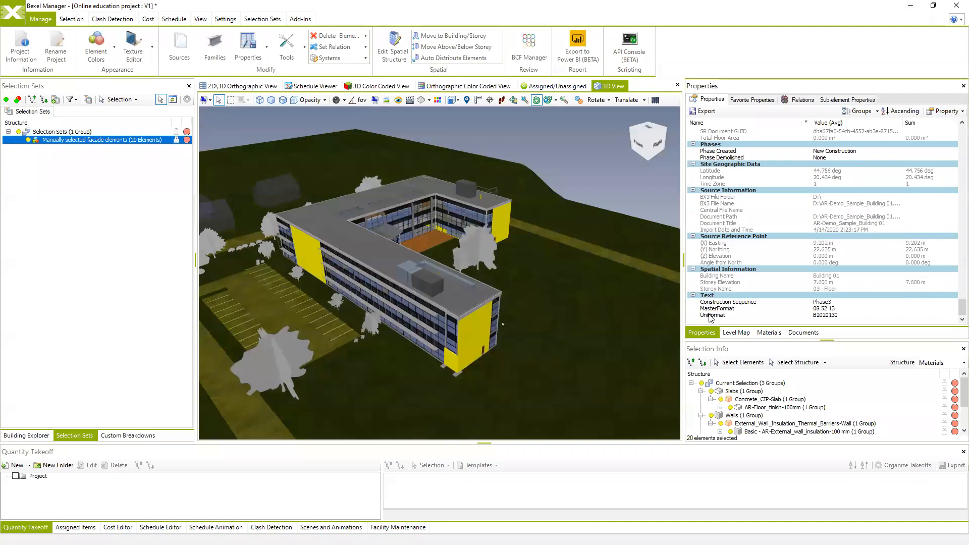
click(720, 302)
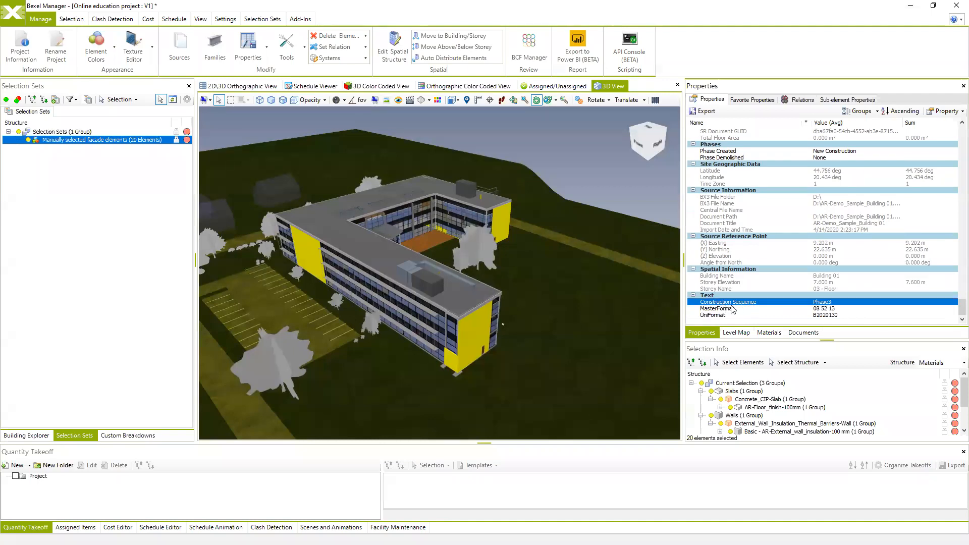
middle_drag(481, 253, 485, 230)
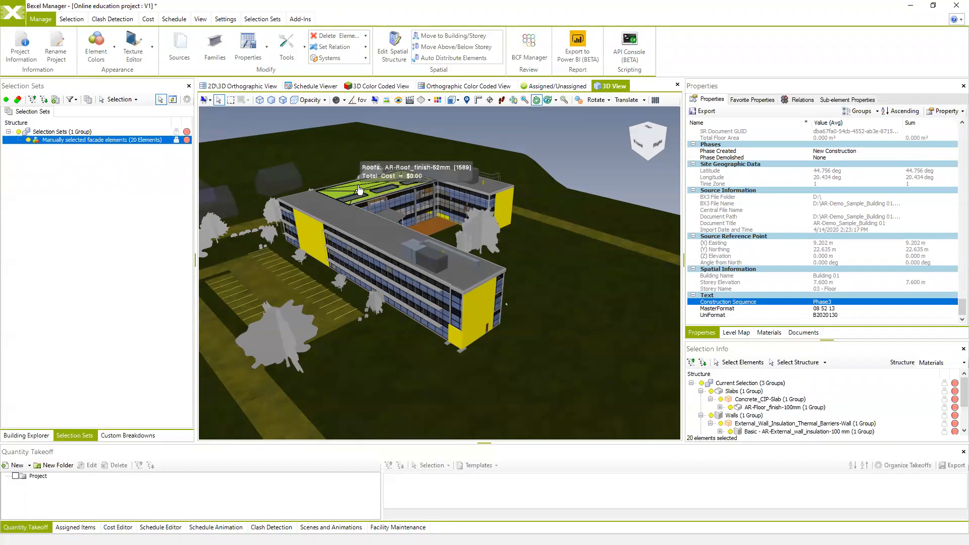
- Clear the selection and start a new selection set named Phase1
click(130, 182)
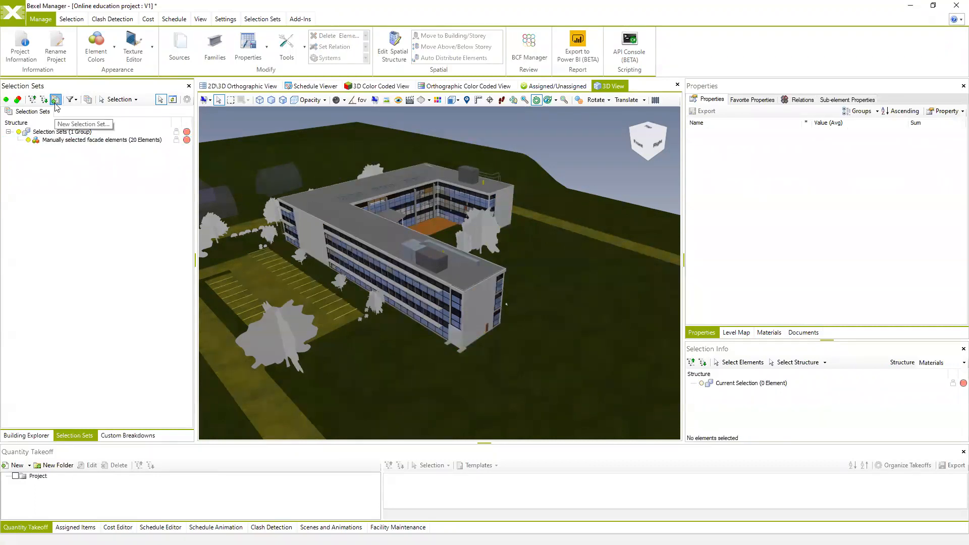
click(55, 101)
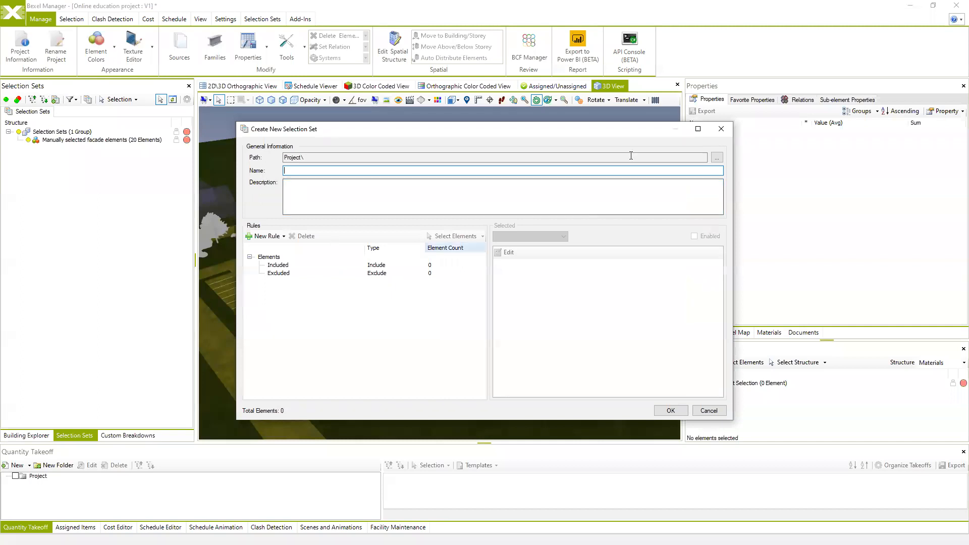
drag(648, 130, 528, 284)
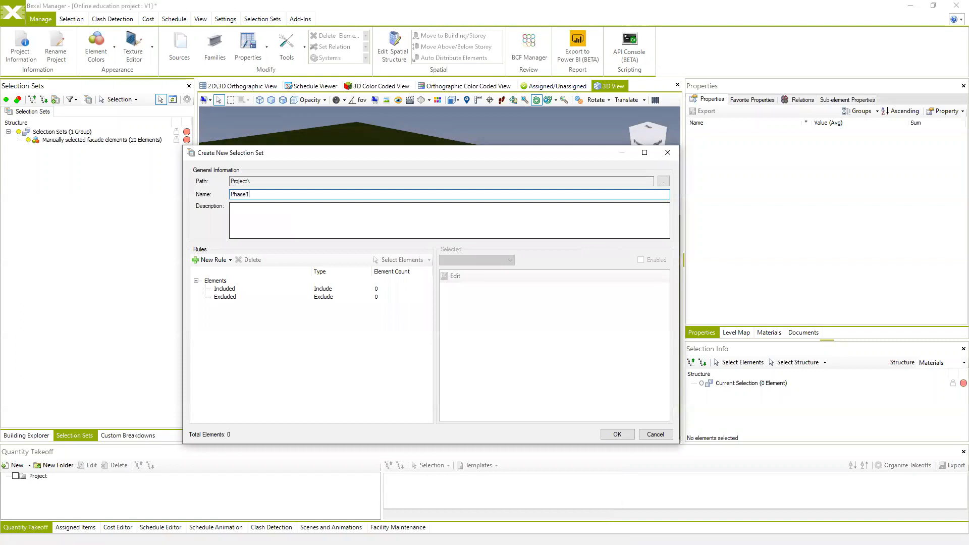
drag(230, 195, 273, 211)
- Start an Inclusive rule for the Phase1 selection set
click(231, 260)
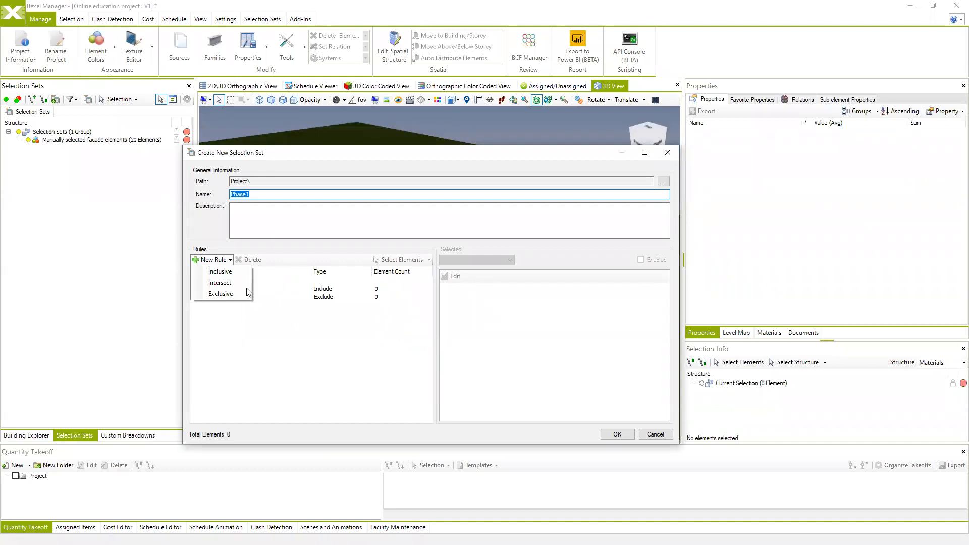
click(228, 261)
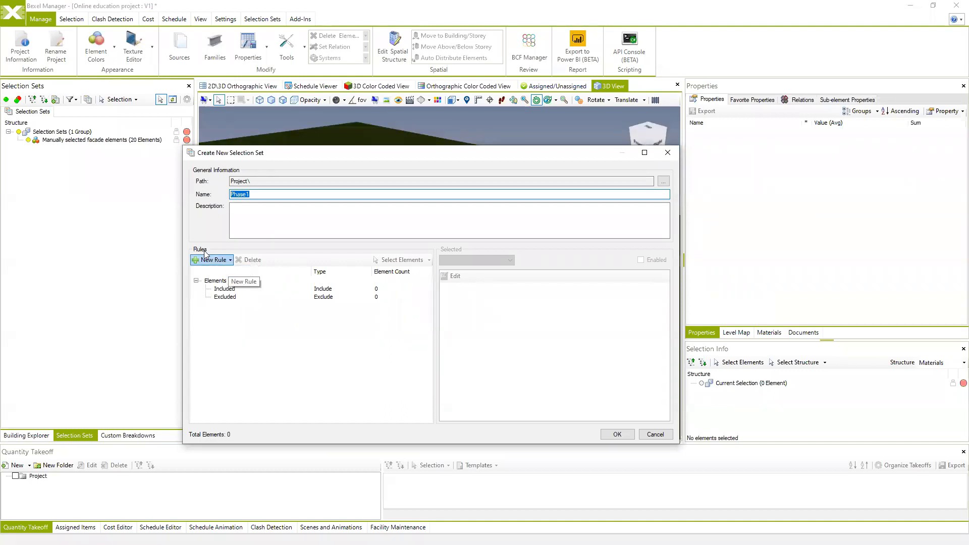
click(230, 261)
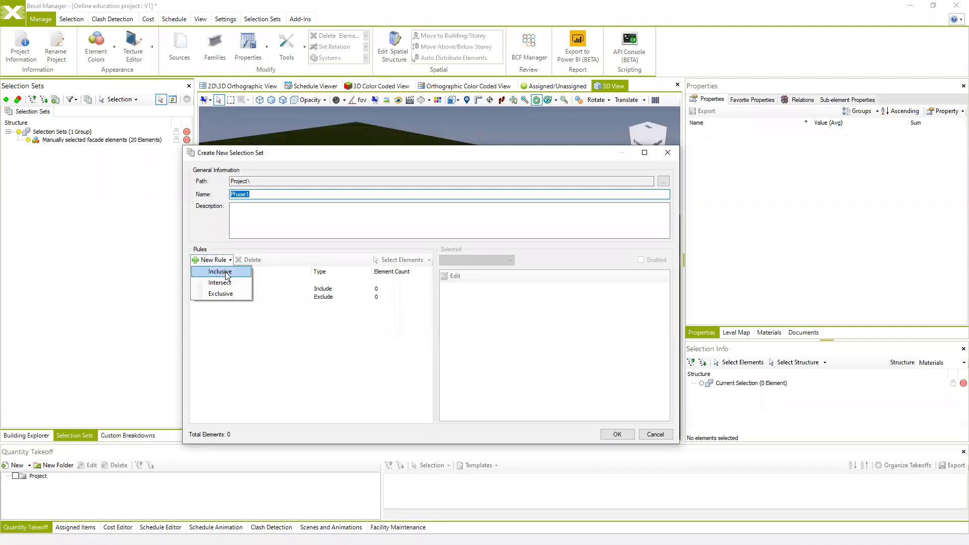
click(225, 274)
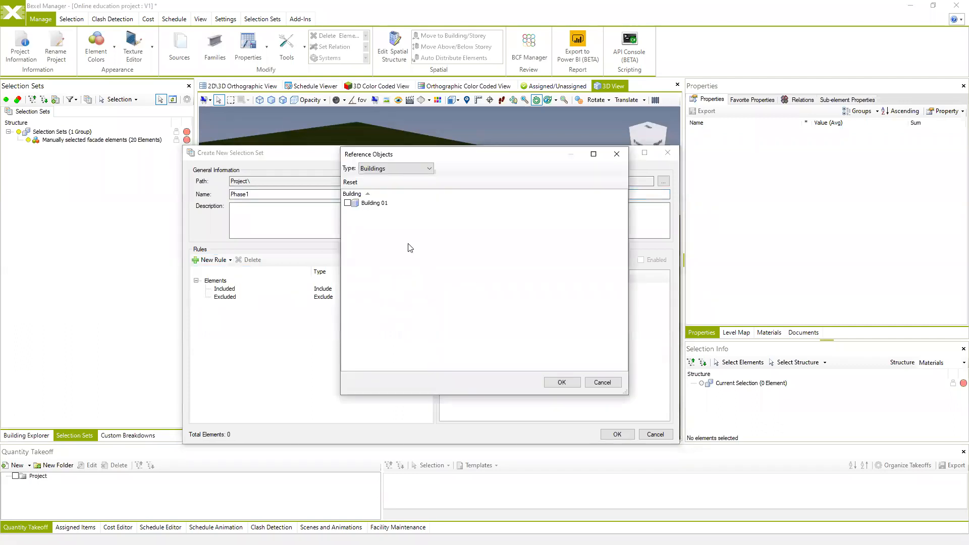
- Try Buildings as the rule's reference object type with Building 01 included
click(432, 169)
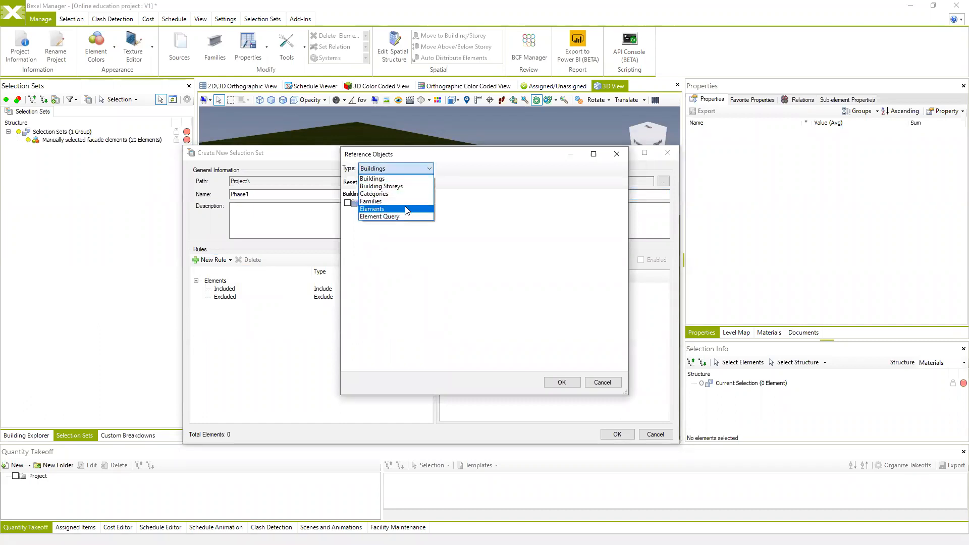
click(407, 179)
click(347, 203)
click(370, 205)
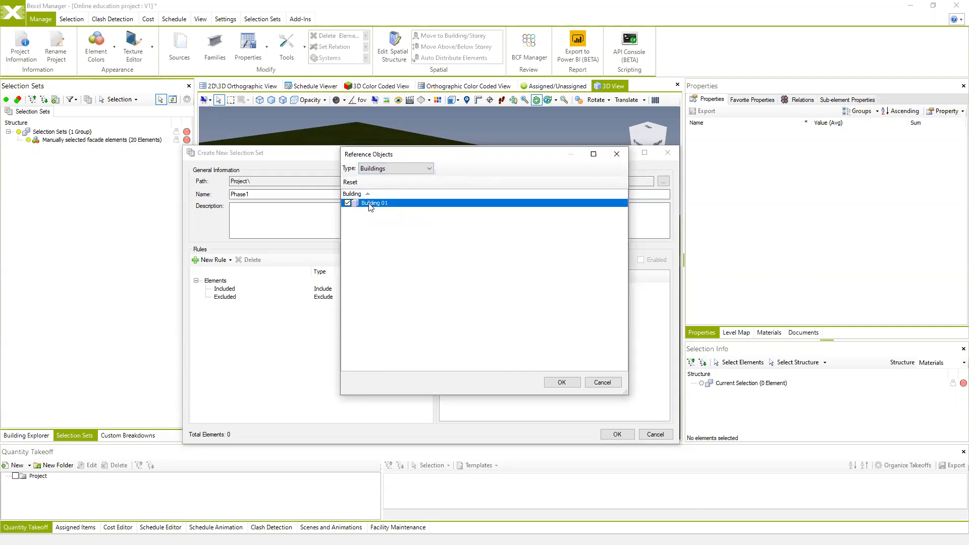
- Switch the rule's reference objects to Building Storeys, expand Building 01, and try including then excluding Sub Level
click(429, 169)
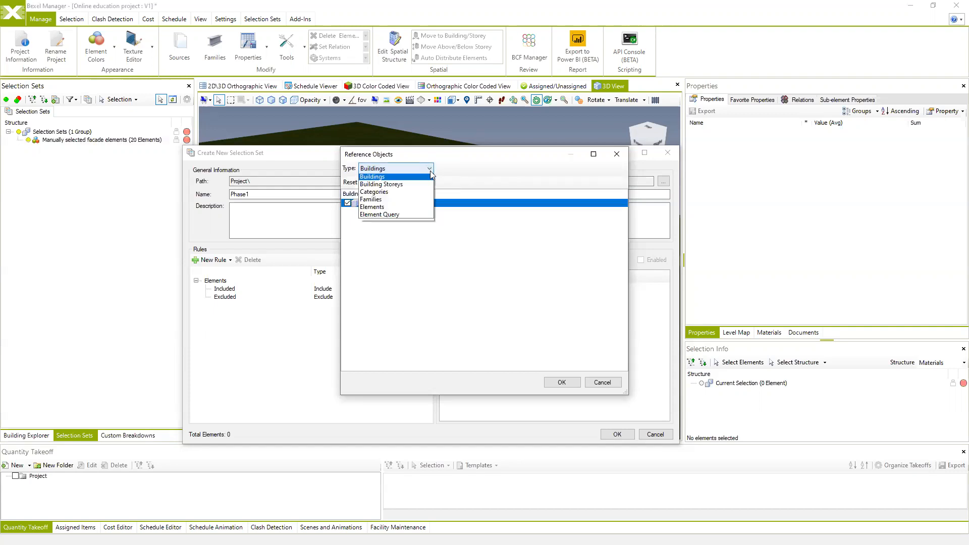
click(391, 187)
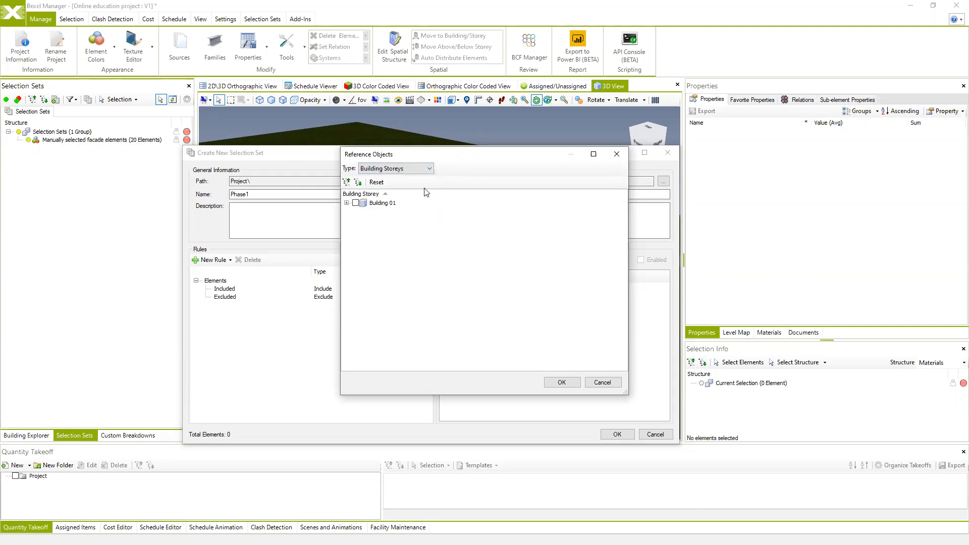
click(346, 203)
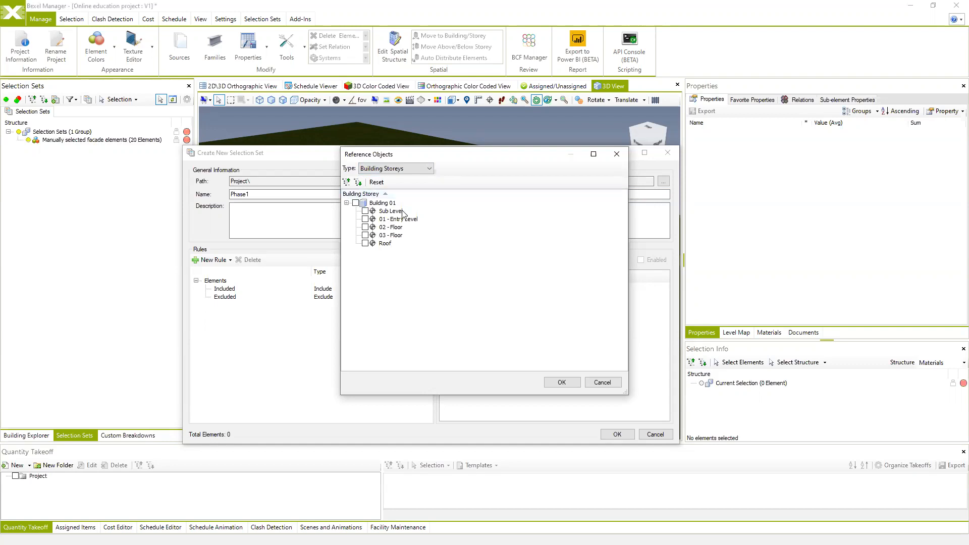
click(365, 211)
click(365, 211)
- Switch the rule's reference object type to Categories and look through the available element categories
click(429, 169)
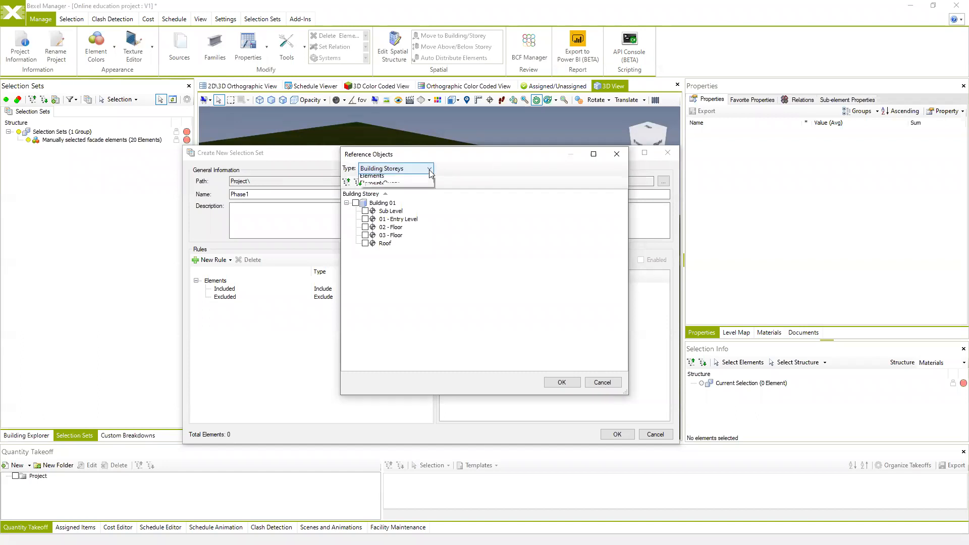
click(378, 195)
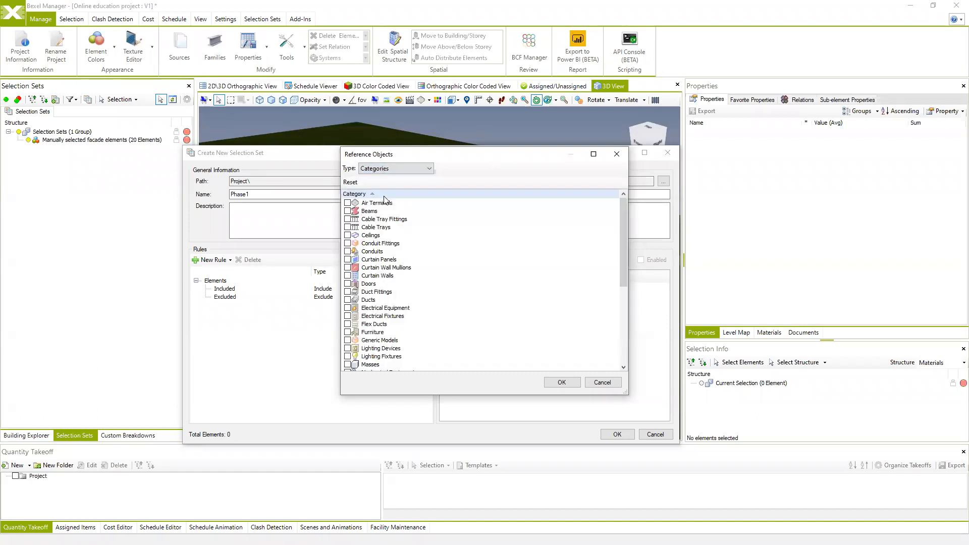
scroll(369, 302, down, 5)
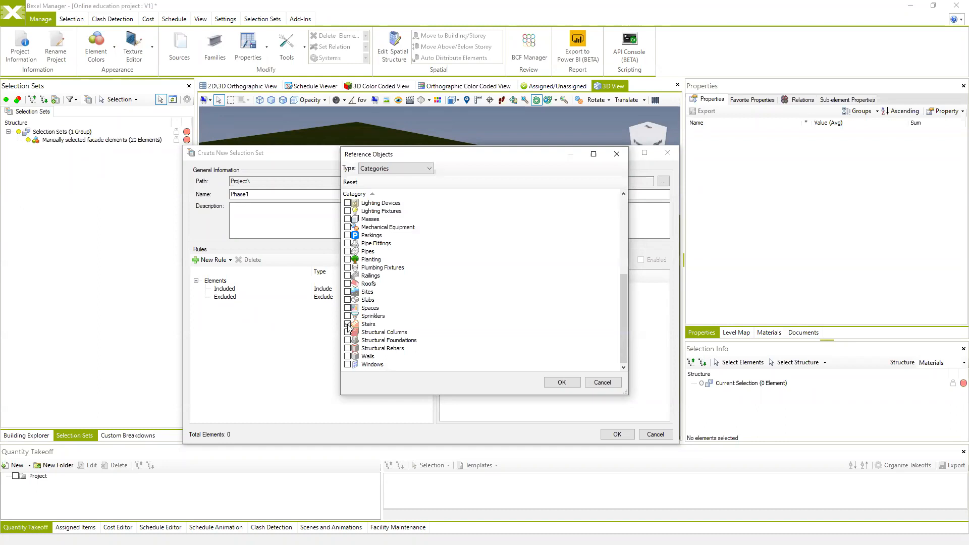
- Switch the rule's reference object type to Families and expand the Sites, Sprinklers and Stairs families
click(429, 169)
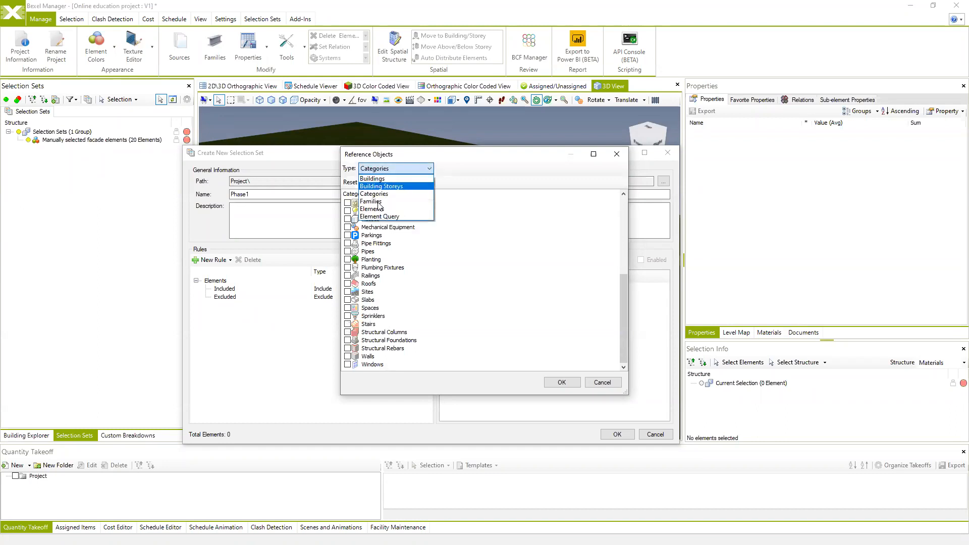
click(376, 202)
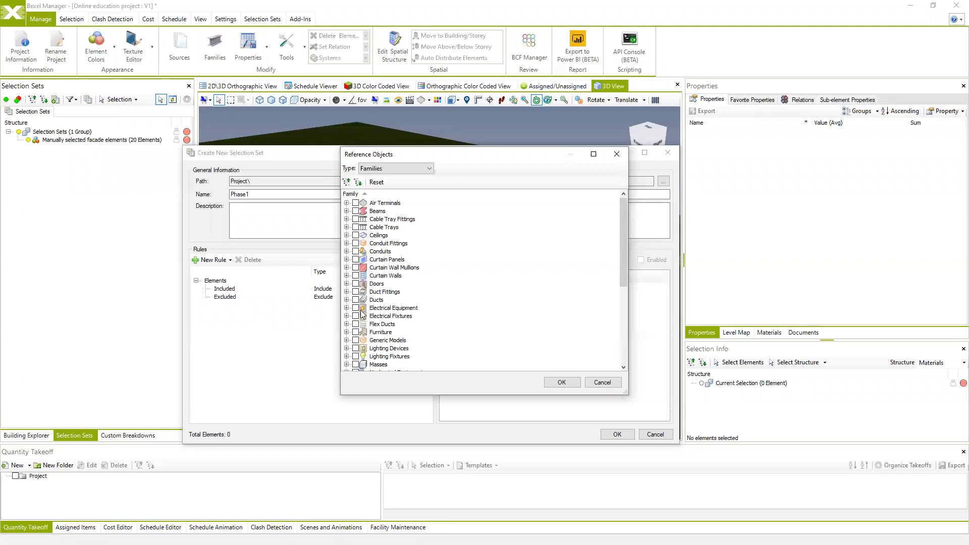
scroll(361, 313, down, 5)
click(346, 316)
scroll(347, 319, down, 2)
click(346, 316)
click(346, 332)
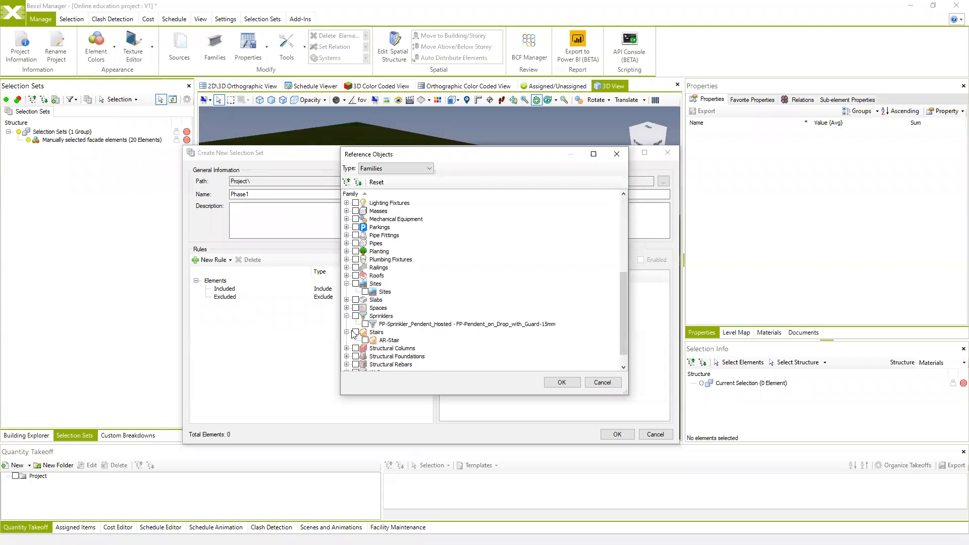
- Set the rule's reference type to Element Query and start a new Property Value query
click(427, 170)
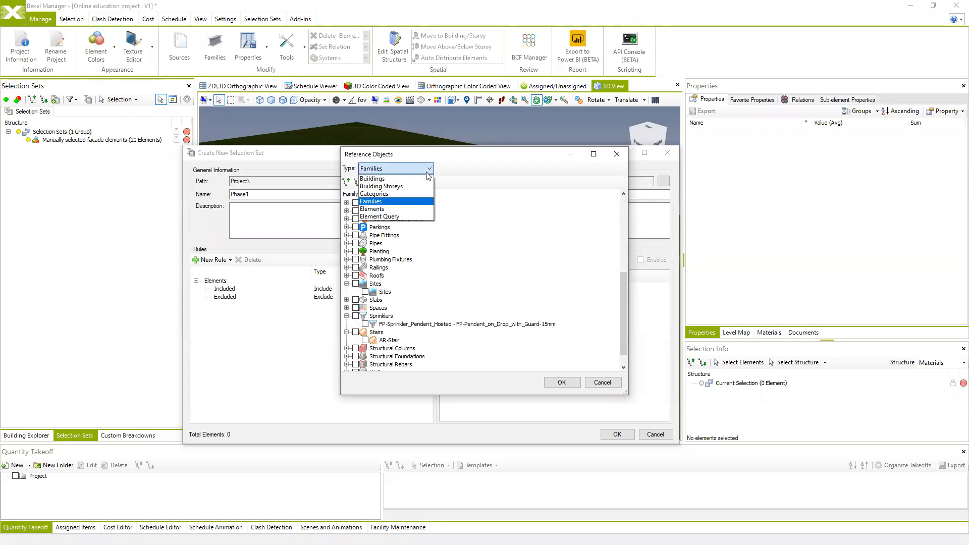
click(393, 217)
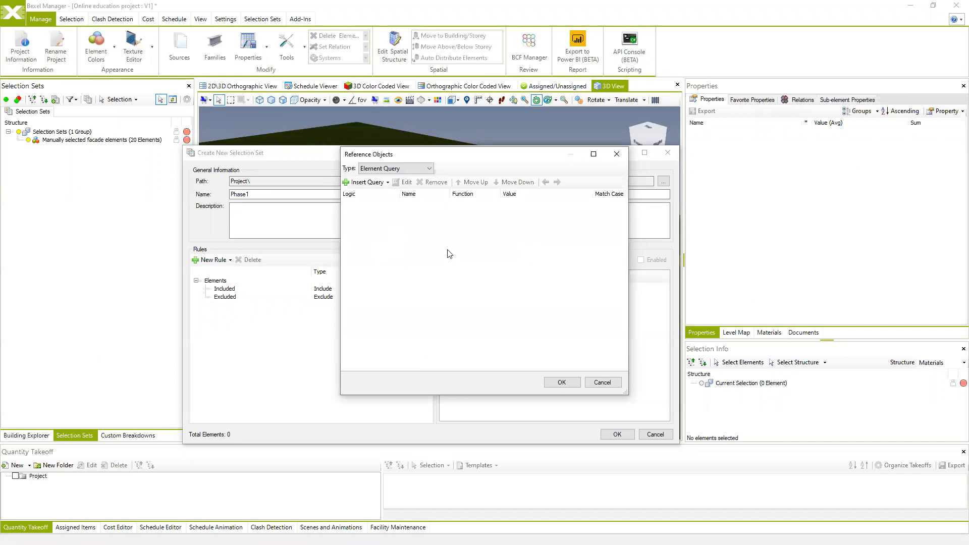
click(389, 182)
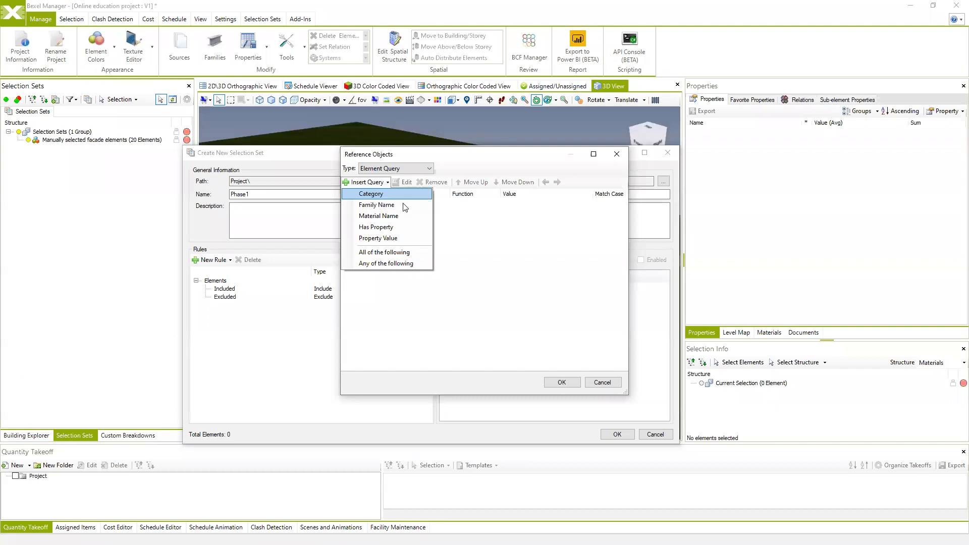
click(398, 239)
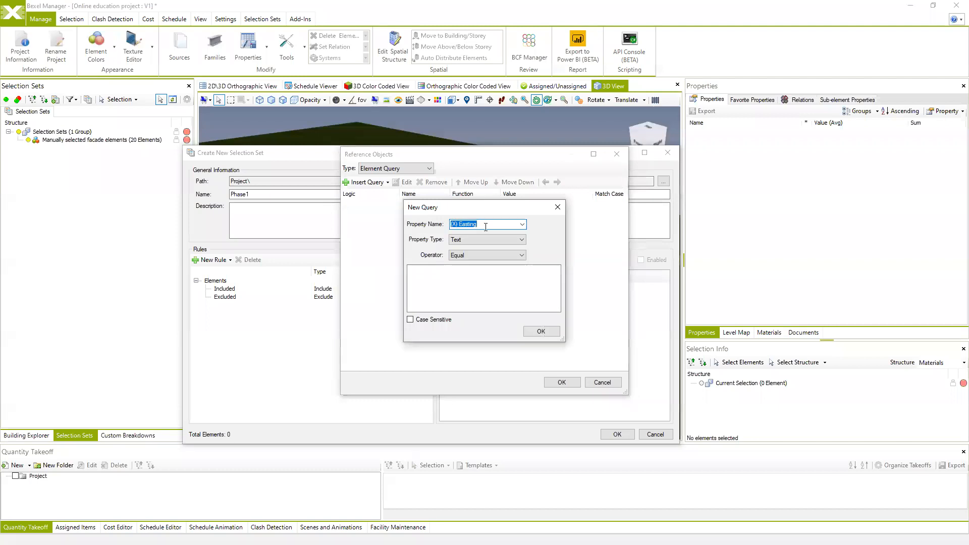
- Try to choose Construction Sequence from the property names for the new query
click(522, 224)
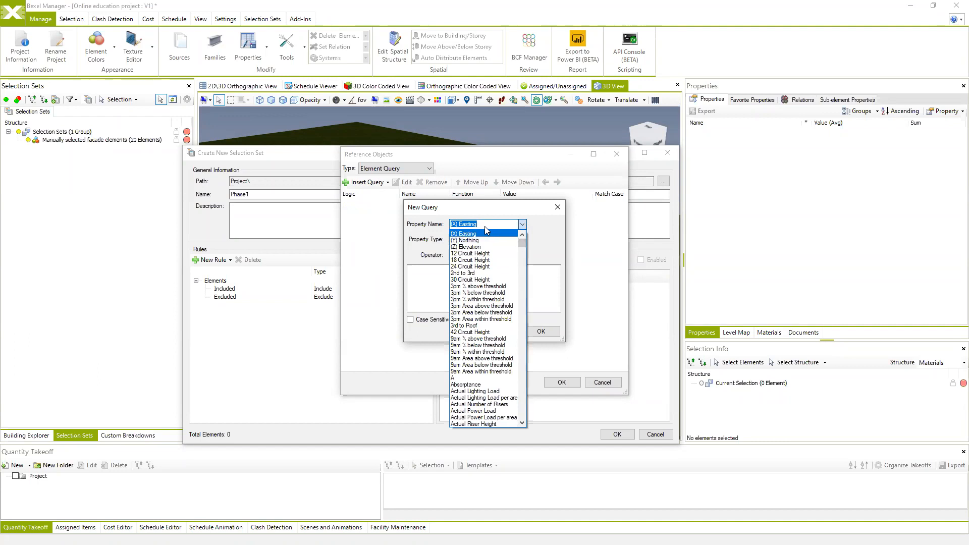
text(co)
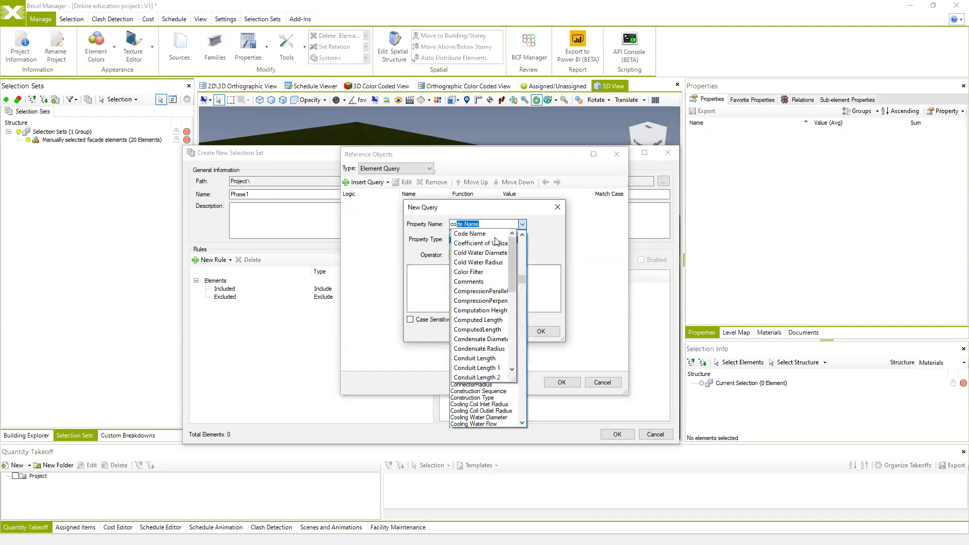
text(ndensate)
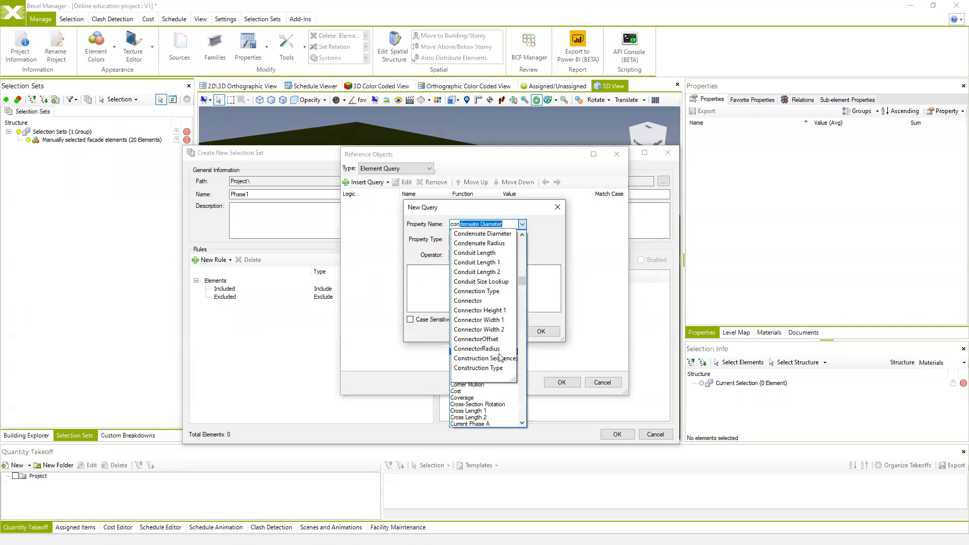
click(485, 361)
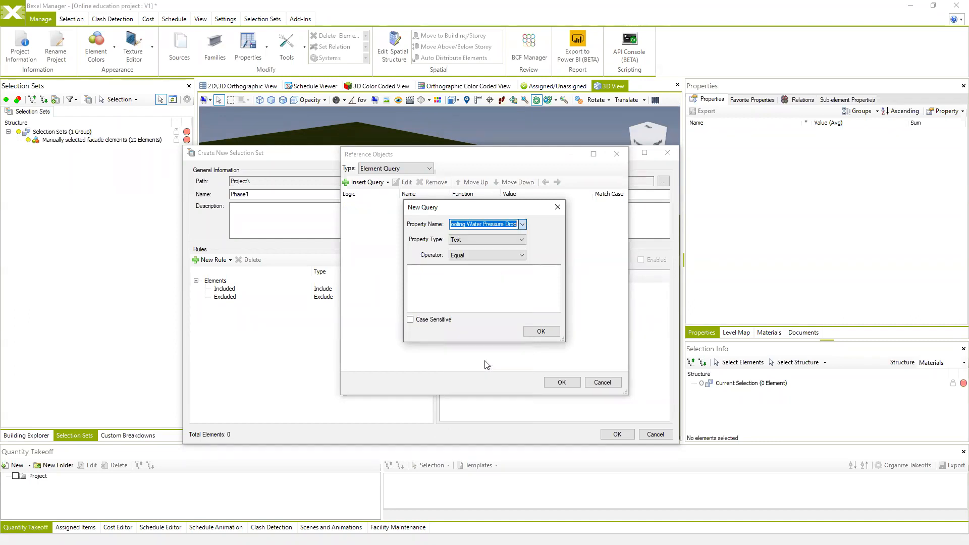
- Set the query's property name to Construction Sequence
click(522, 225)
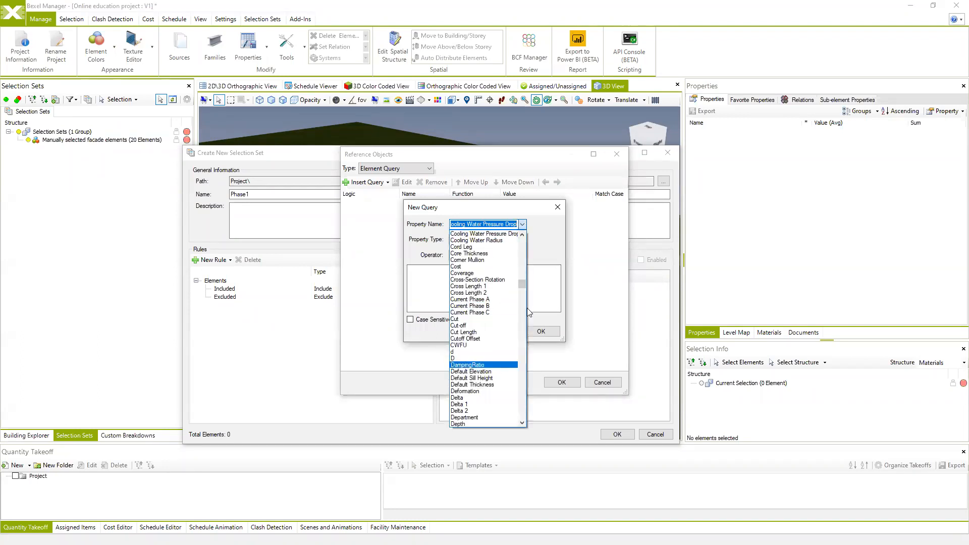
text(co)
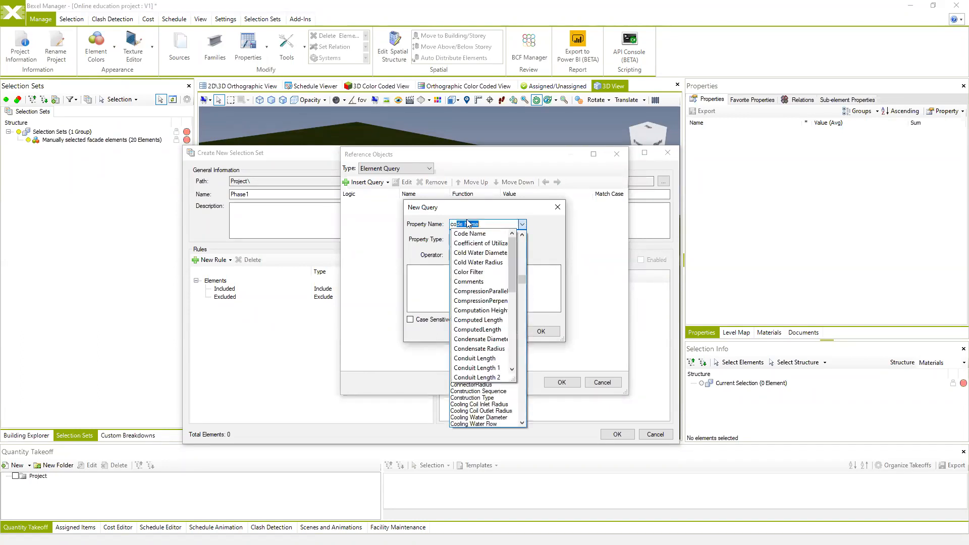
text(nstruction Sequence)
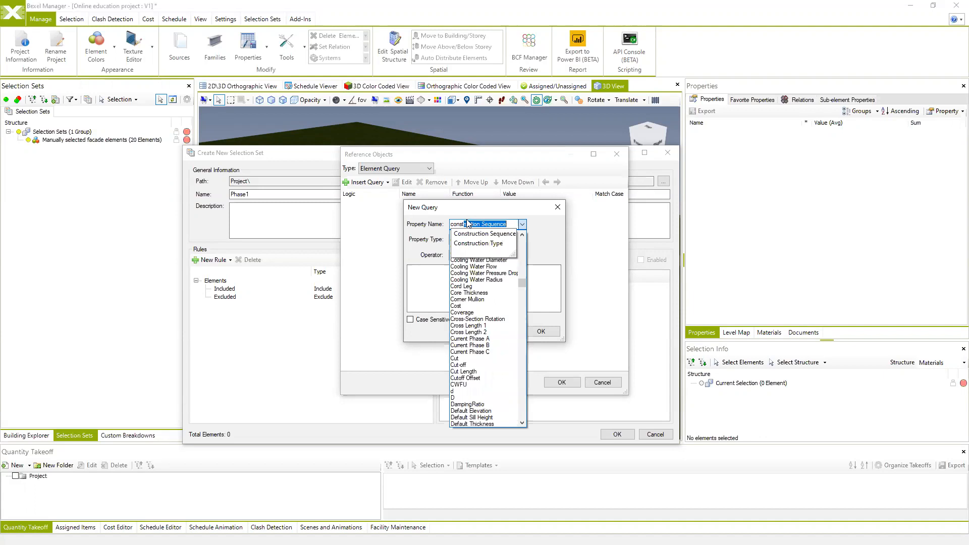
click(484, 234)
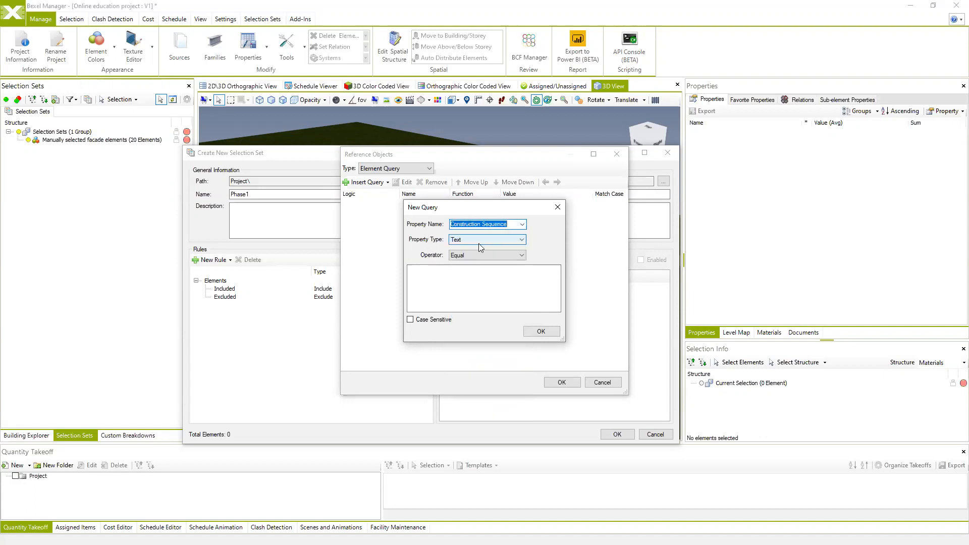
- Define the query as Text type, Equal operator and value Phase1, and finish creating the Phase1 selection set
click(524, 238)
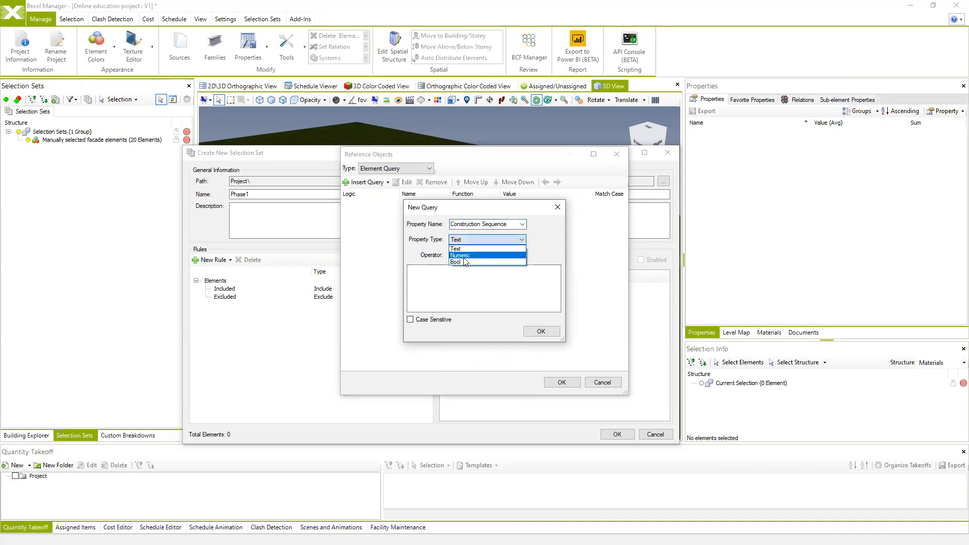
click(460, 249)
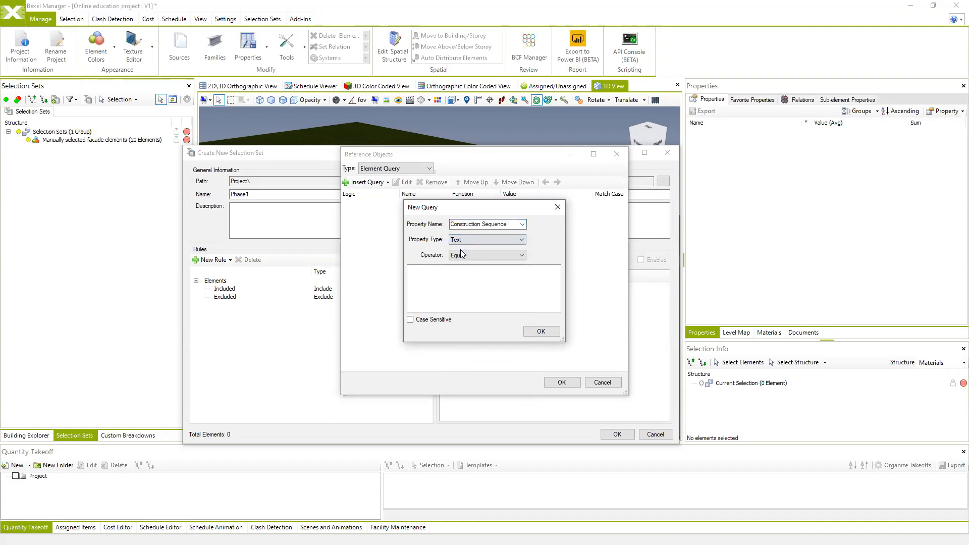
click(523, 255)
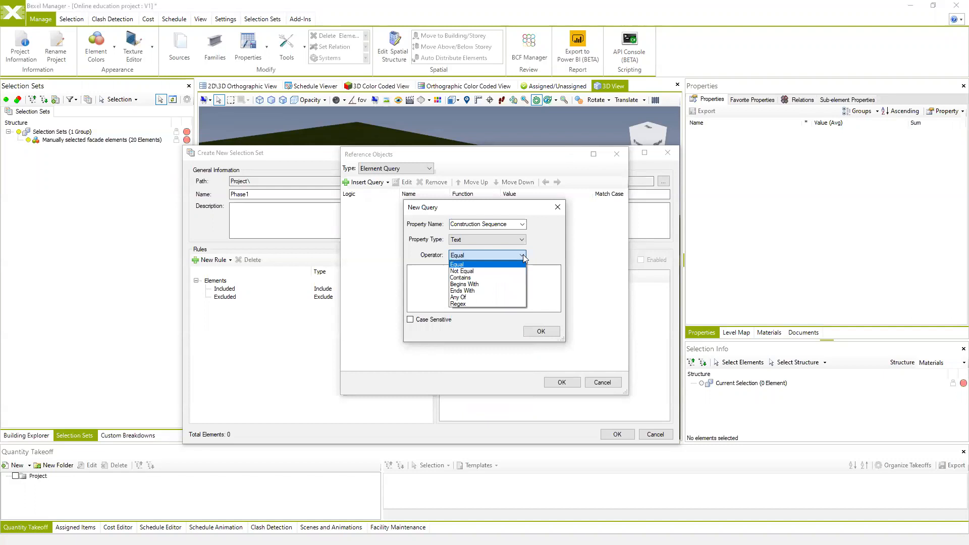
click(457, 264)
click(440, 271)
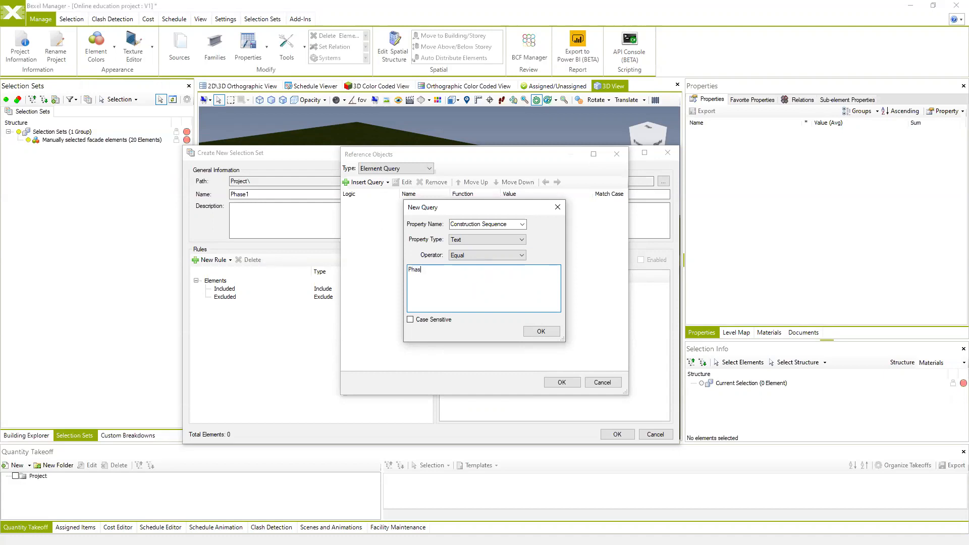
click(536, 331)
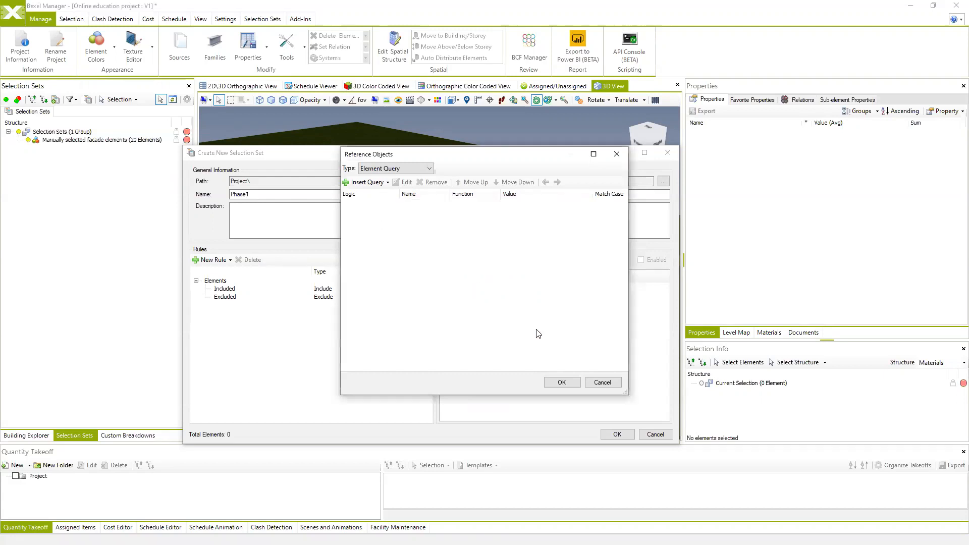
click(562, 381)
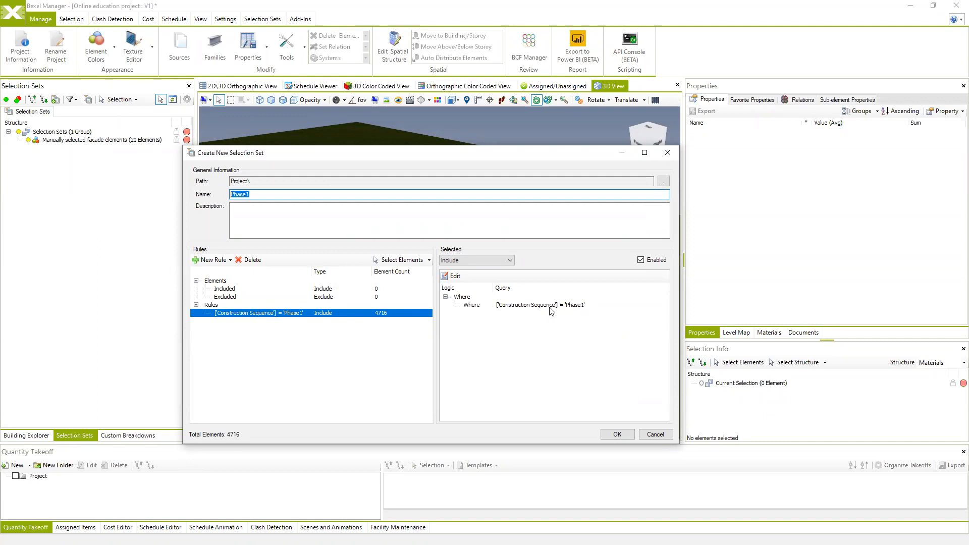
click(609, 437)
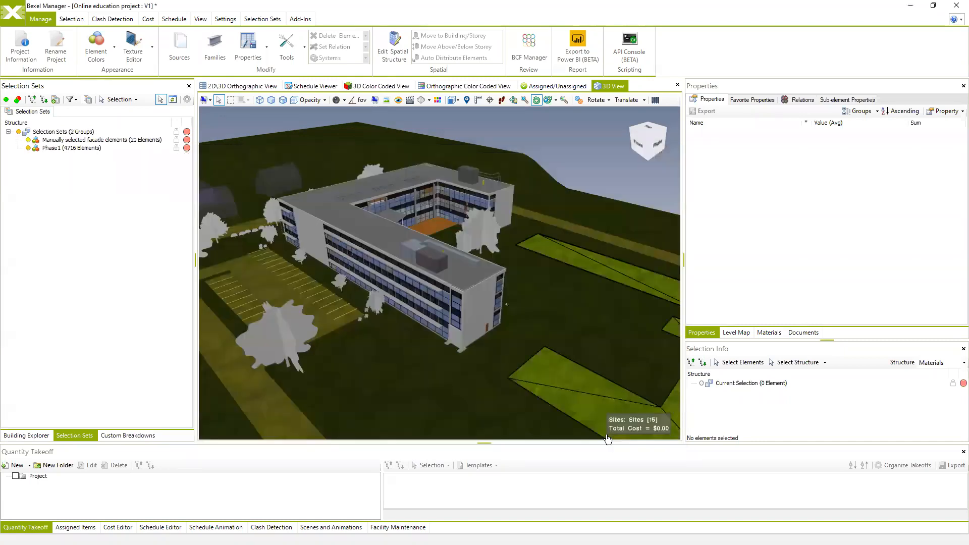
- Select the Phase1 set in the model, examine its elements' Construction Sequence property, and clear the selection
click(71, 148)
drag(424, 242, 897, 213)
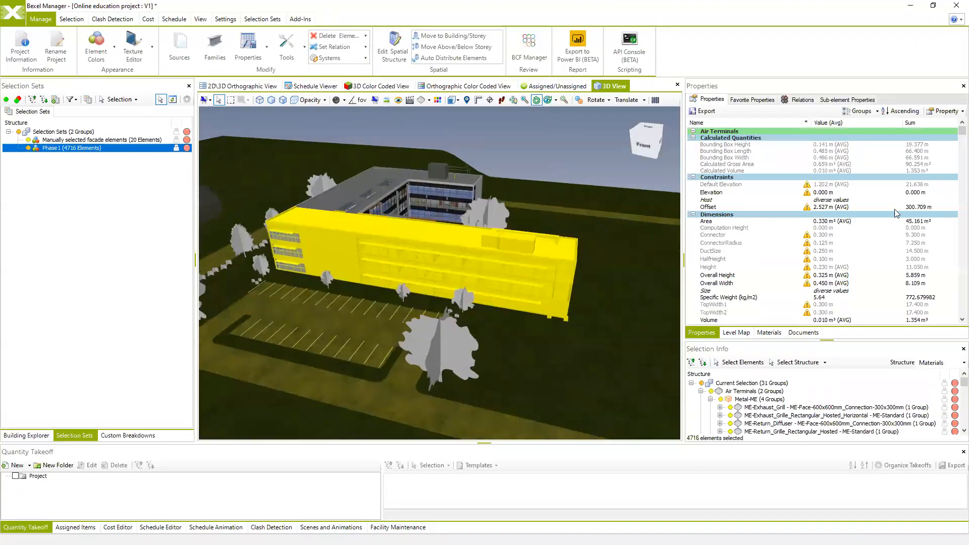
drag(962, 130, 962, 268)
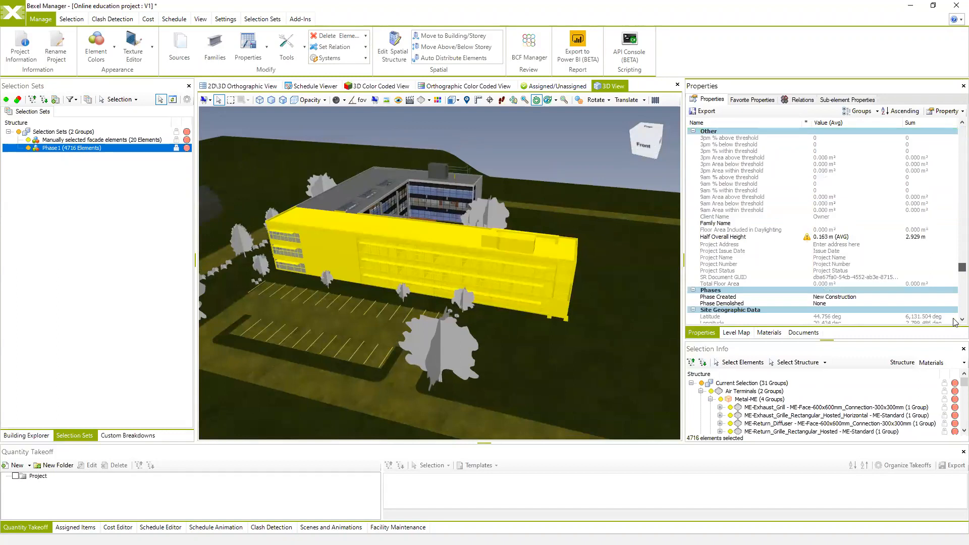
scroll(956, 322, down, 8)
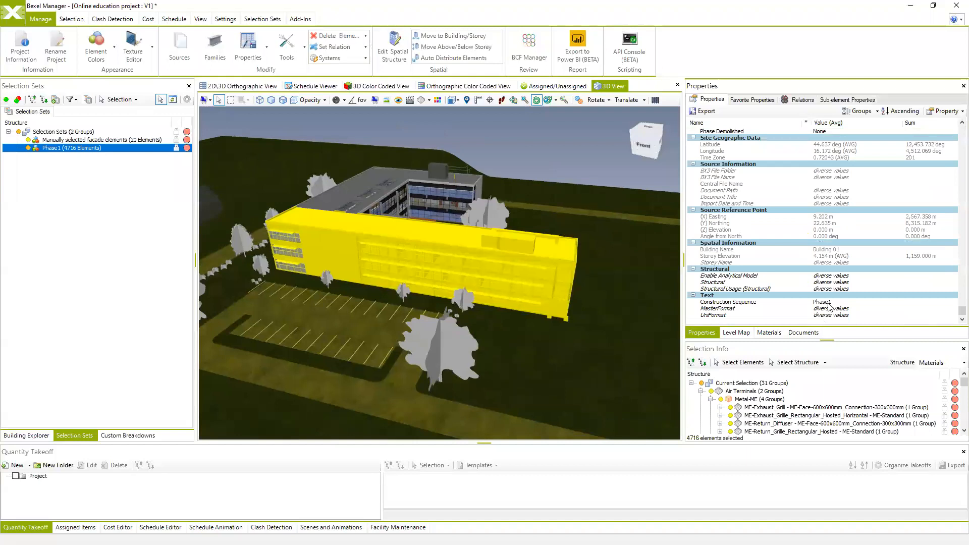
drag(830, 305, 60, 152)
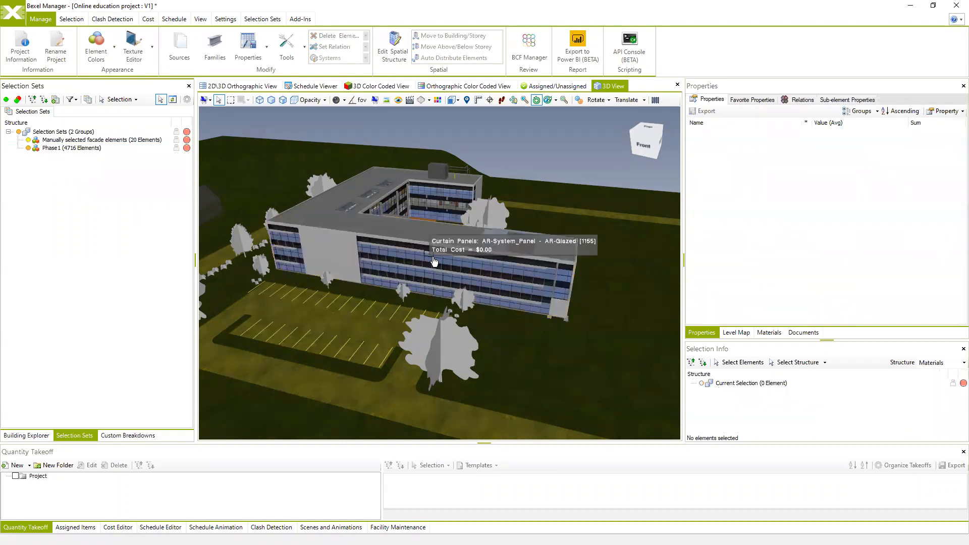
middle_drag(432, 259, 425, 264)
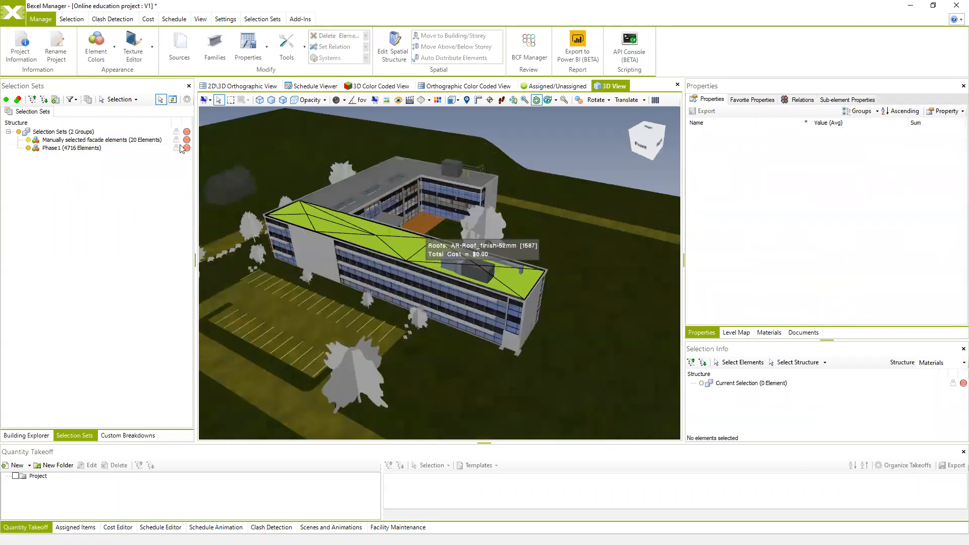
- Reselect the Phase1 set and highlight the Construction Sequence entry under the Text properties
click(53, 150)
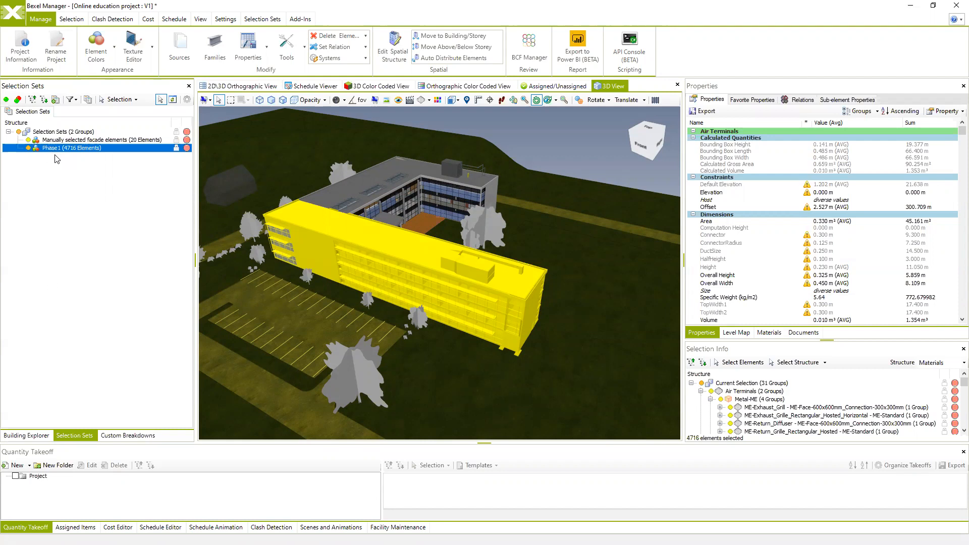
drag(956, 132, 955, 325)
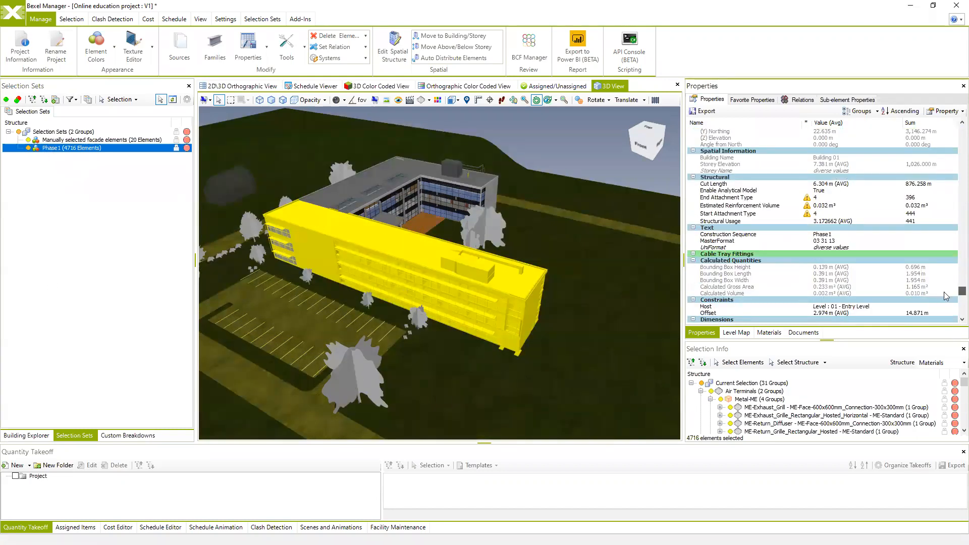
drag(956, 291, 955, 313)
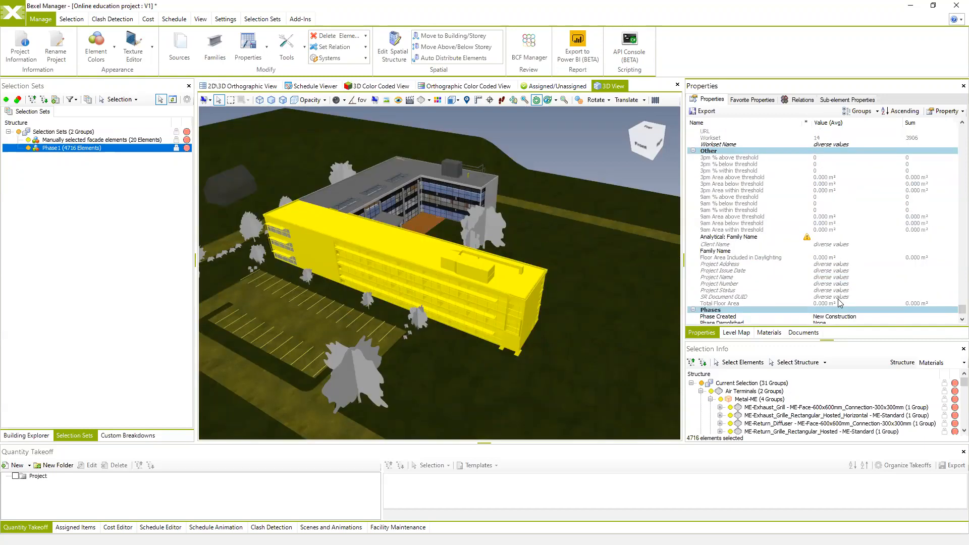
scroll(835, 301, down, 5)
scroll(835, 302, down, 5)
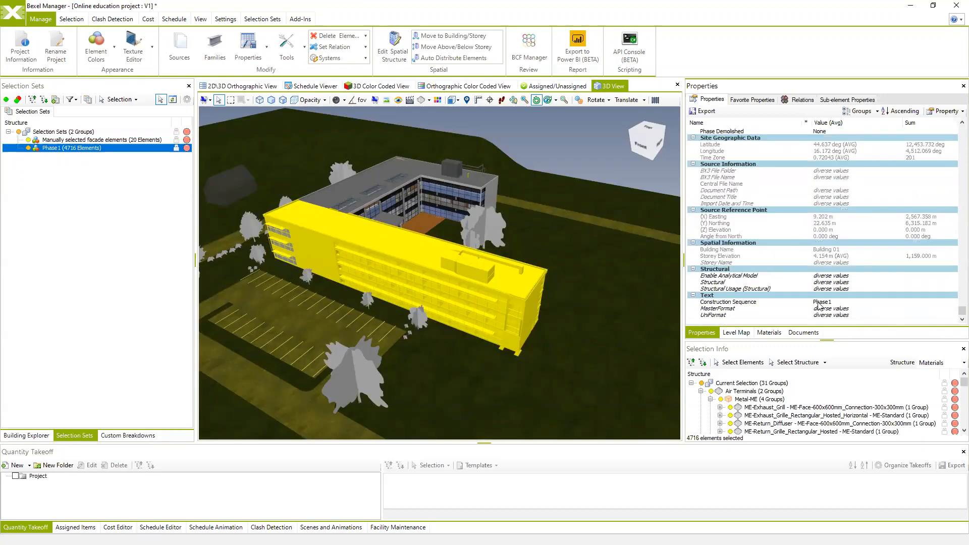
click(818, 302)
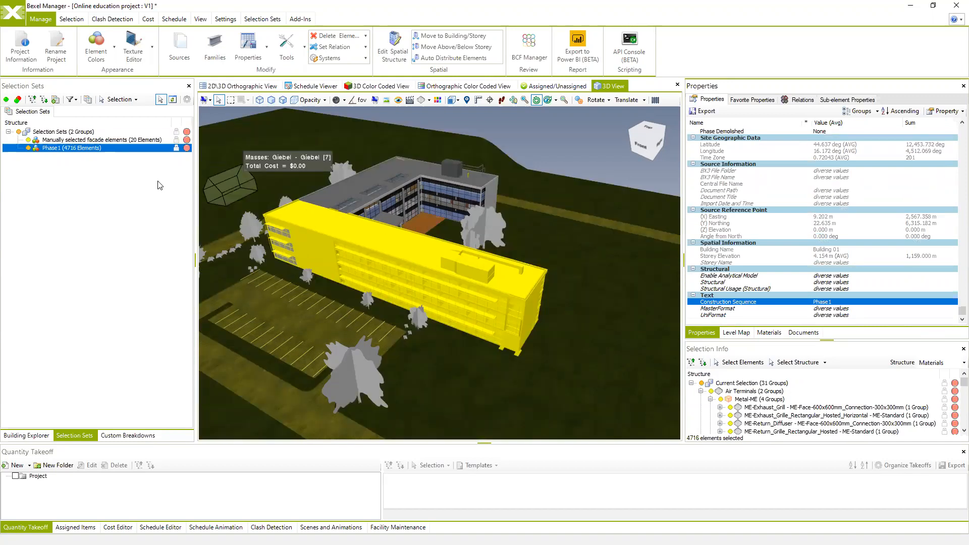
- Compare the custom breakdowns with the selection sets, clearing and reselecting the Phase1 set in the model
click(157, 183)
click(51, 148)
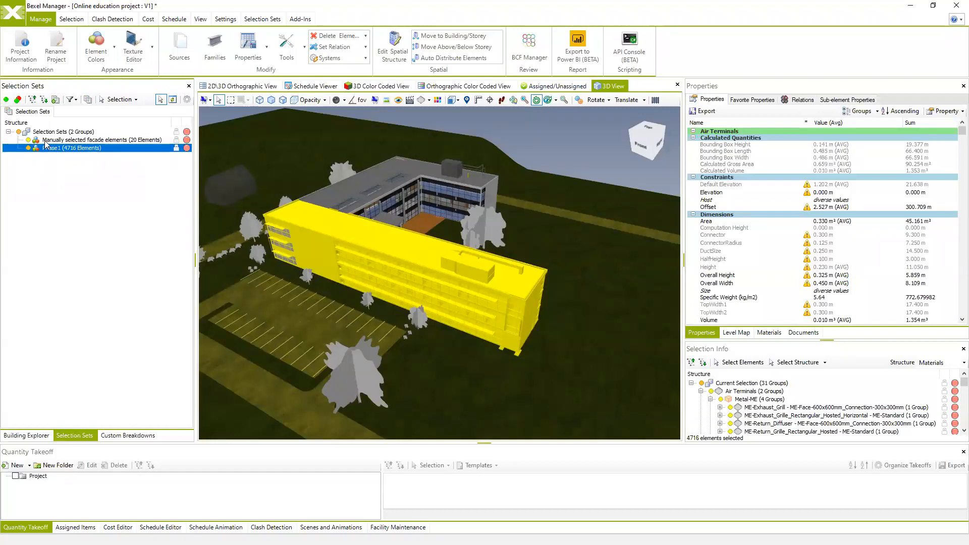
click(130, 436)
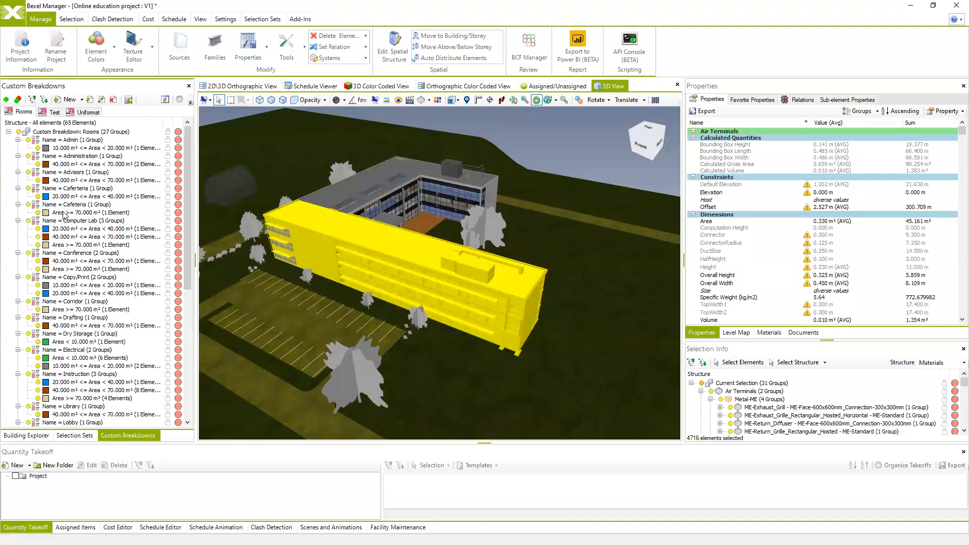
click(68, 436)
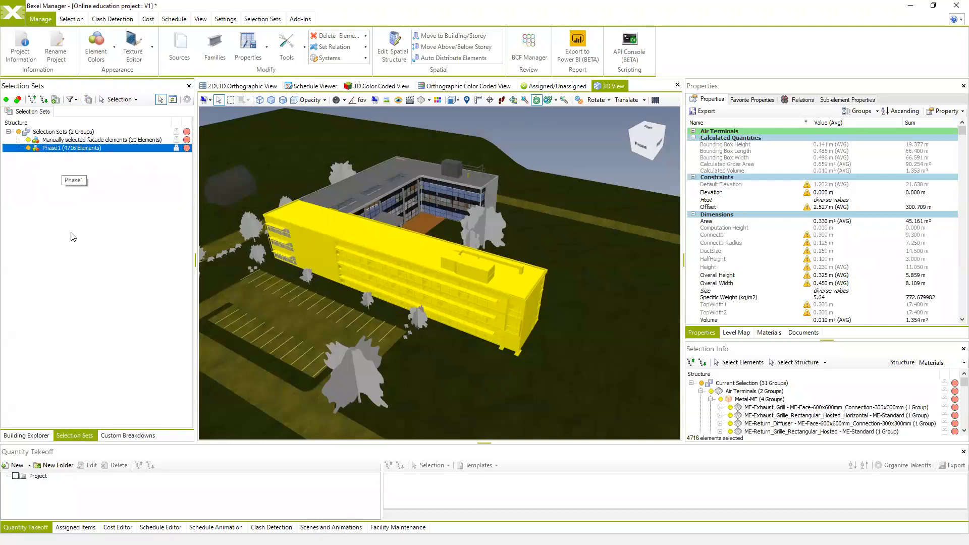
click(130, 435)
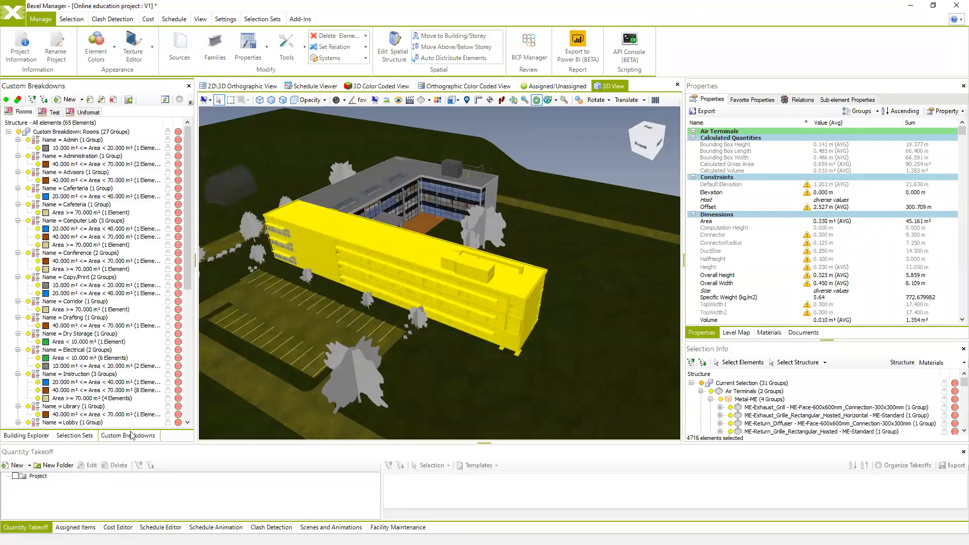
click(74, 436)
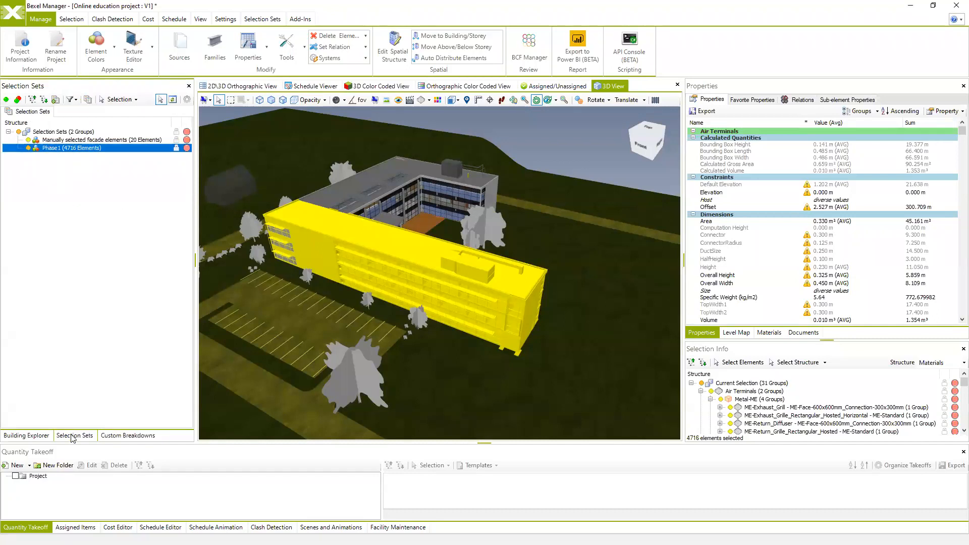
click(74, 200)
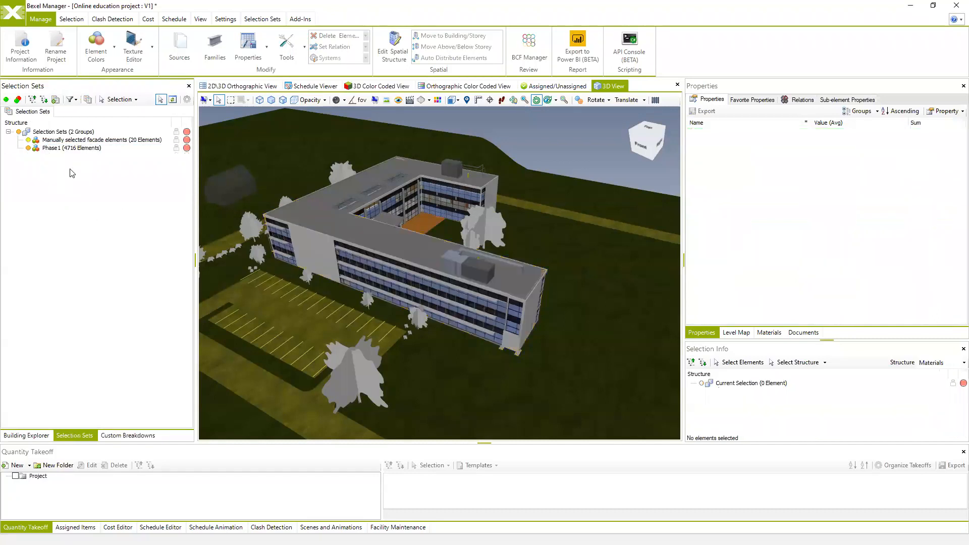
click(48, 149)
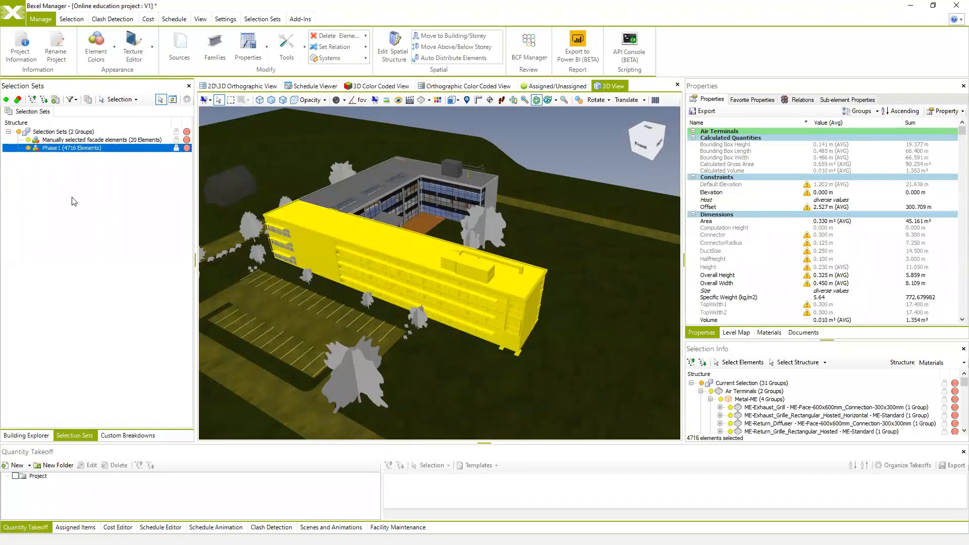
- Create a selection set folder named "Constuction phases" under Project
click(87, 100)
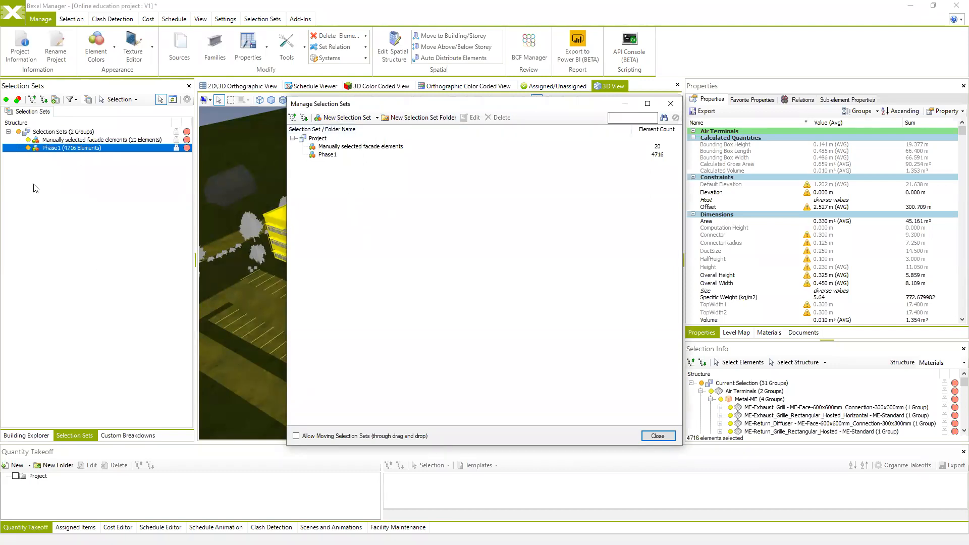
click(419, 118)
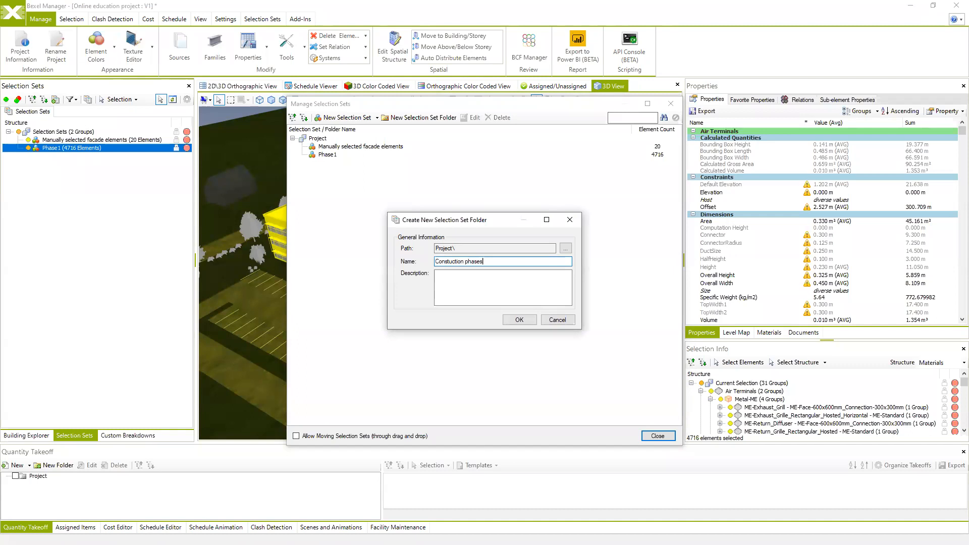
click(519, 320)
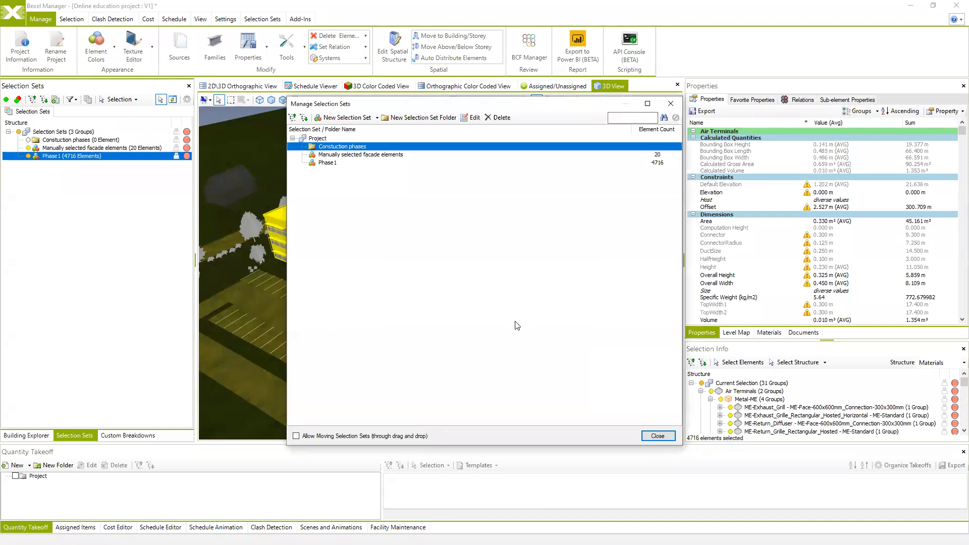
- Allow moving selection sets, move the Phase1 set into the Constuction phases folder and expand the folder
click(296, 436)
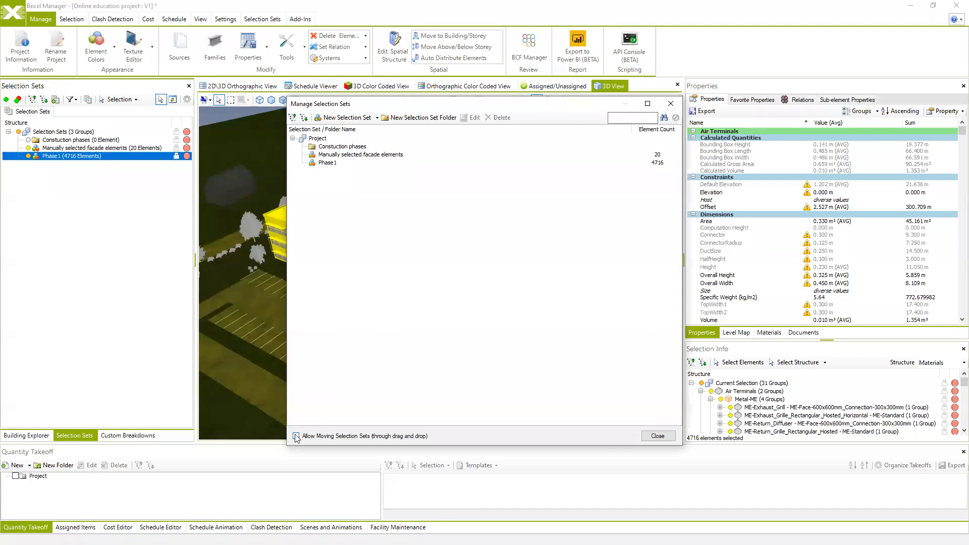
drag(328, 162, 331, 147)
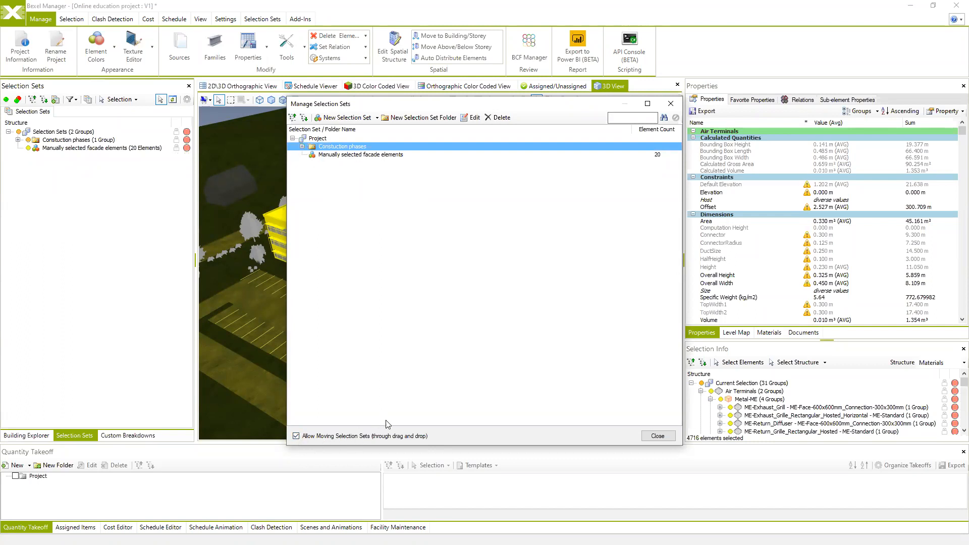
click(302, 146)
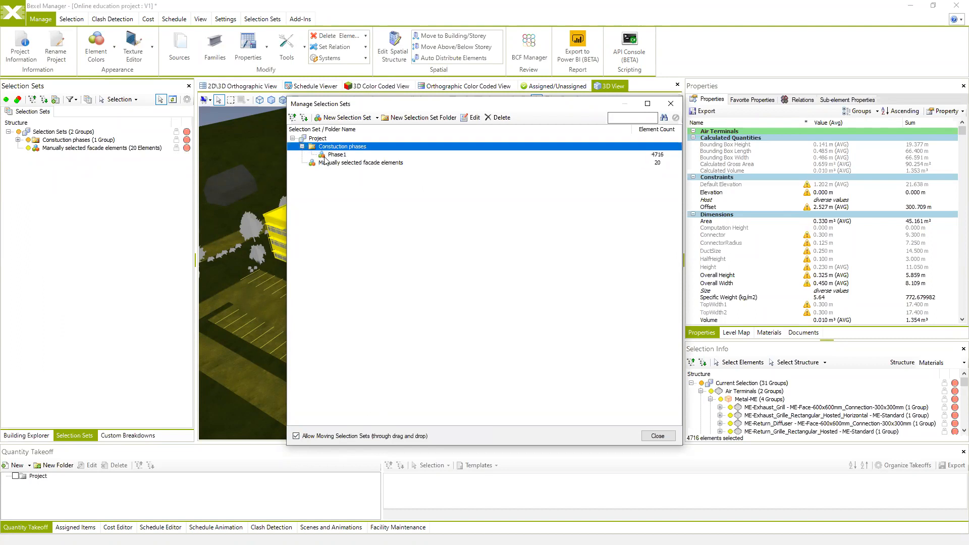
- Copy the Phase1 selection set and paste it twice into the Constuction phases folder
click(326, 156)
right_click(335, 158)
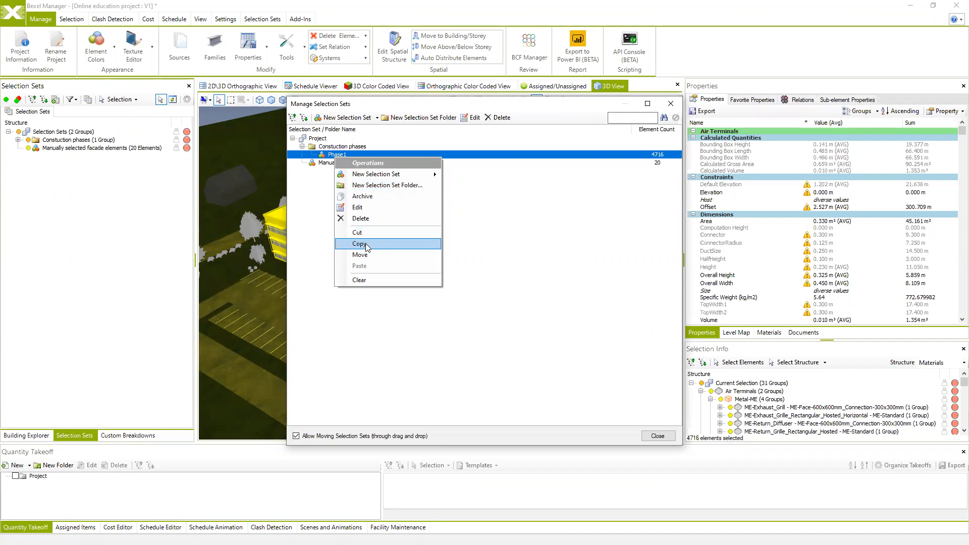
click(367, 245)
click(336, 146)
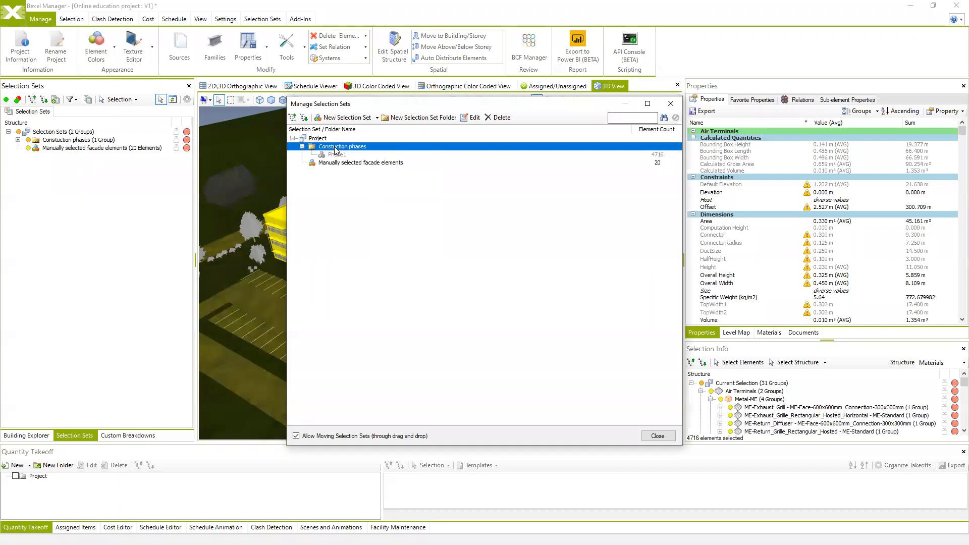
right_click(335, 146)
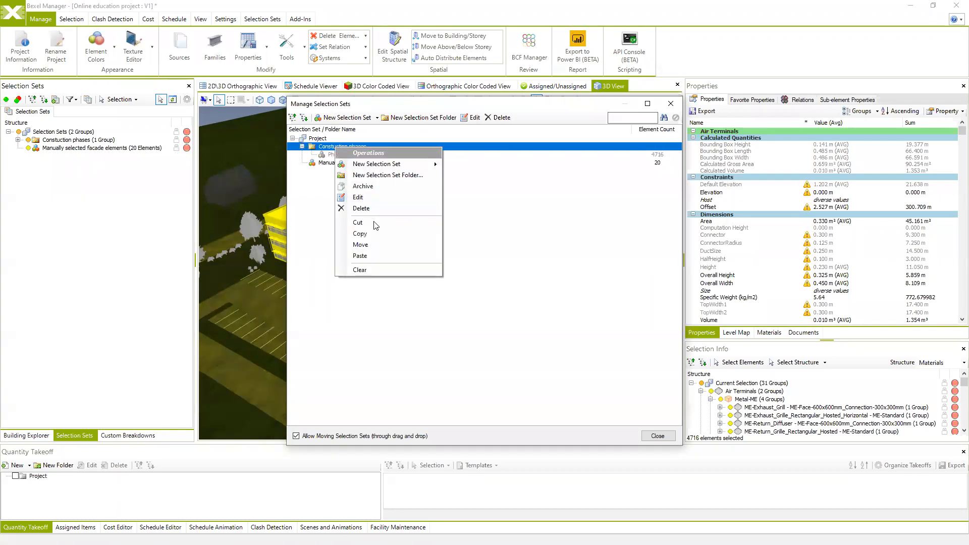
click(367, 255)
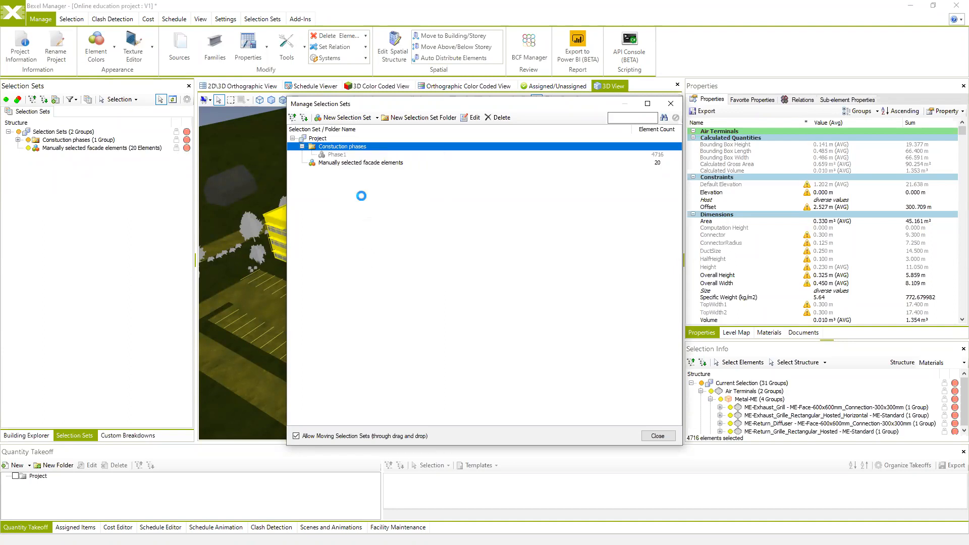
right_click(341, 147)
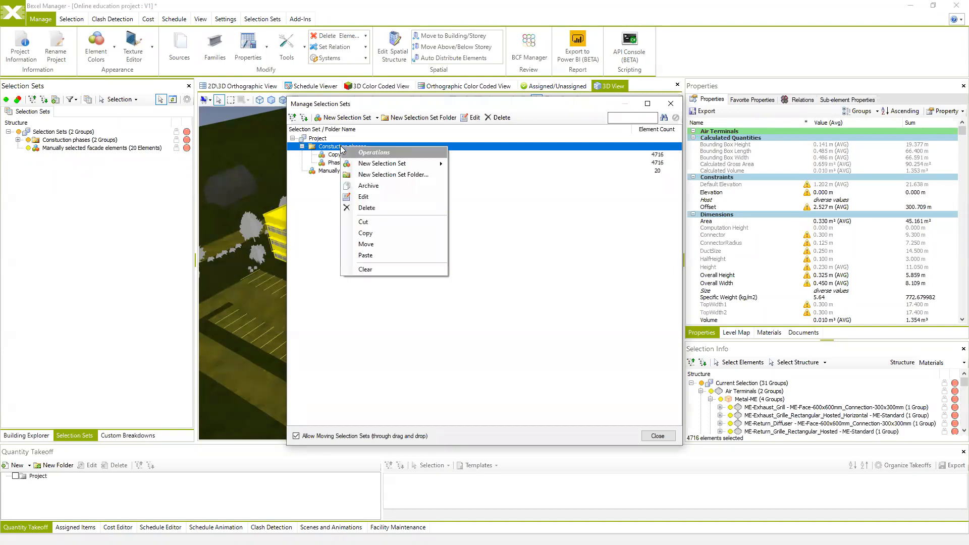
click(372, 255)
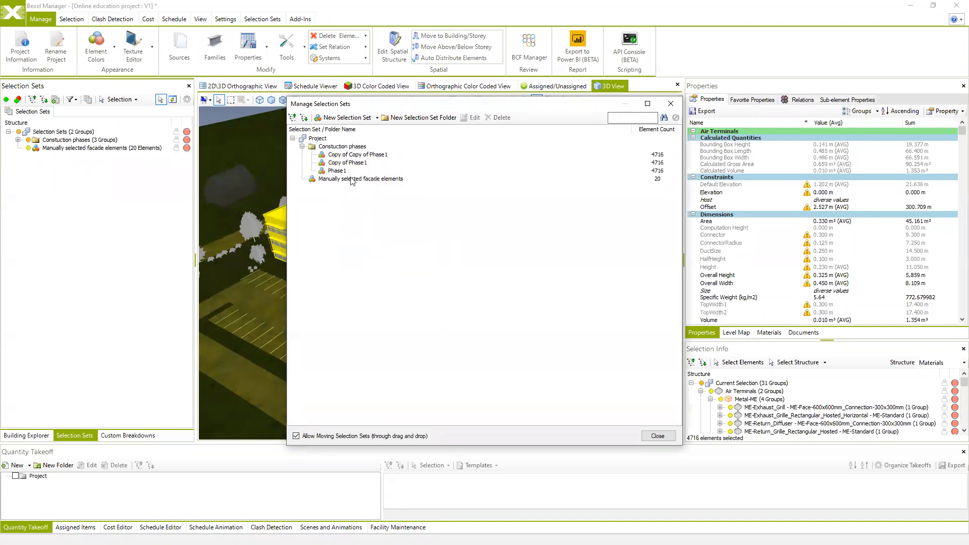
- Edit the Copy of Phase1 set's rule so that its Construction Sequence query equals Phase2
click(347, 164)
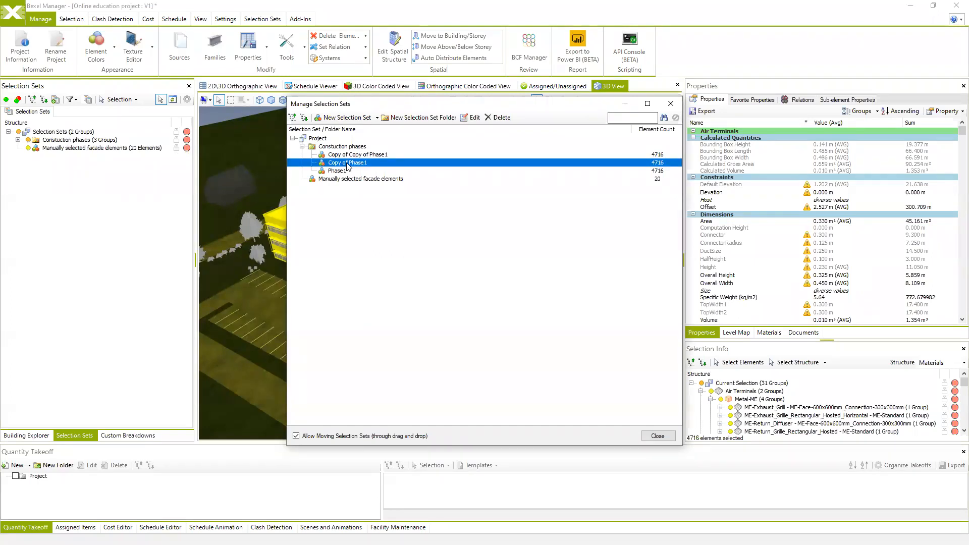
double_click(347, 164)
click(705, 410)
click(473, 119)
click(311, 289)
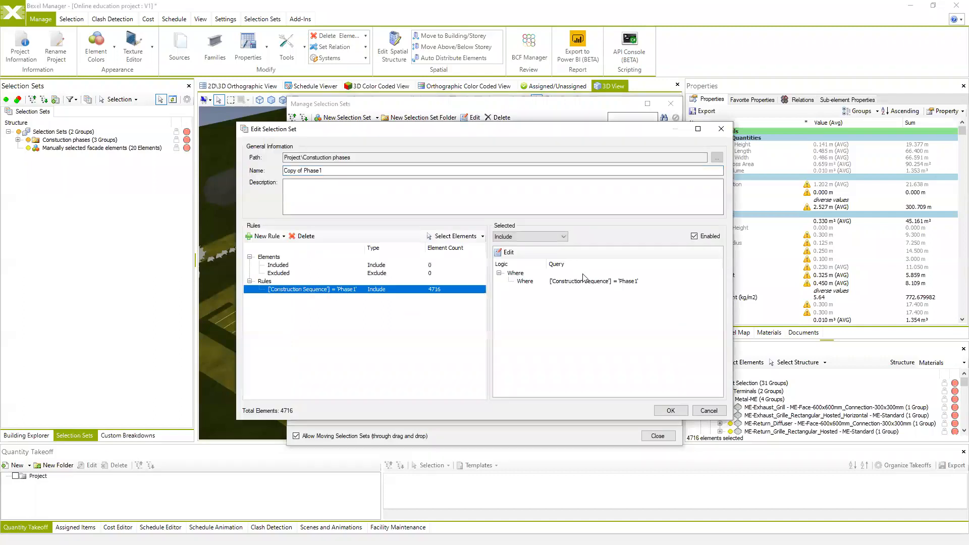
click(579, 283)
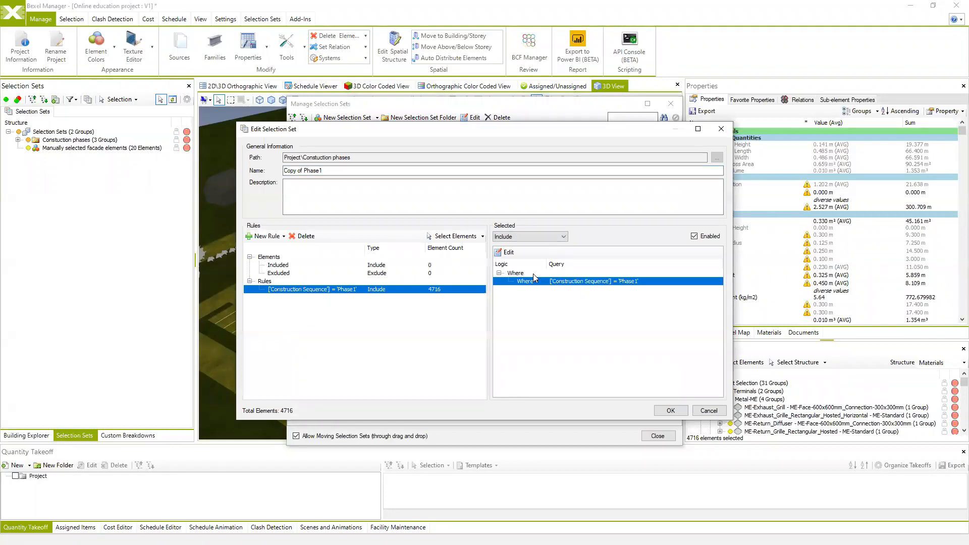
click(507, 252)
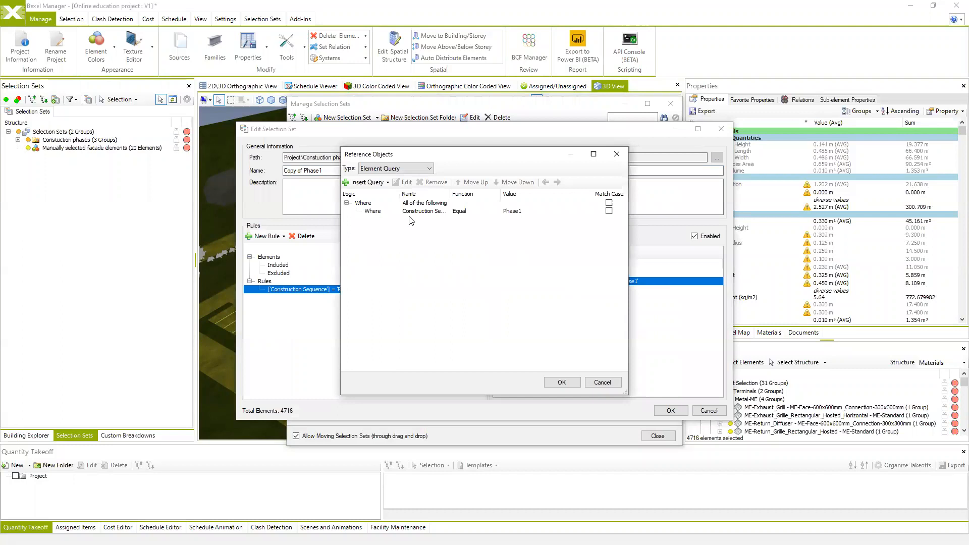
click(409, 212)
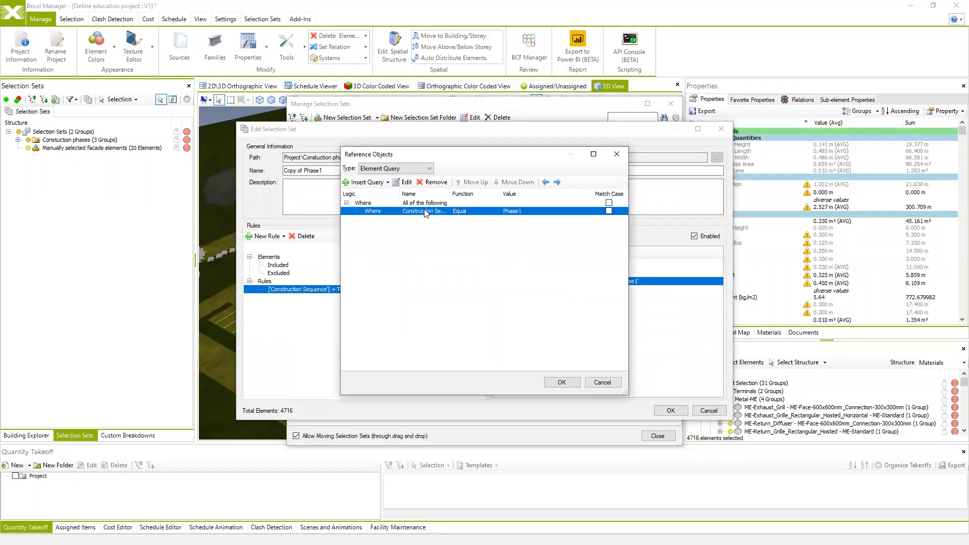
click(405, 182)
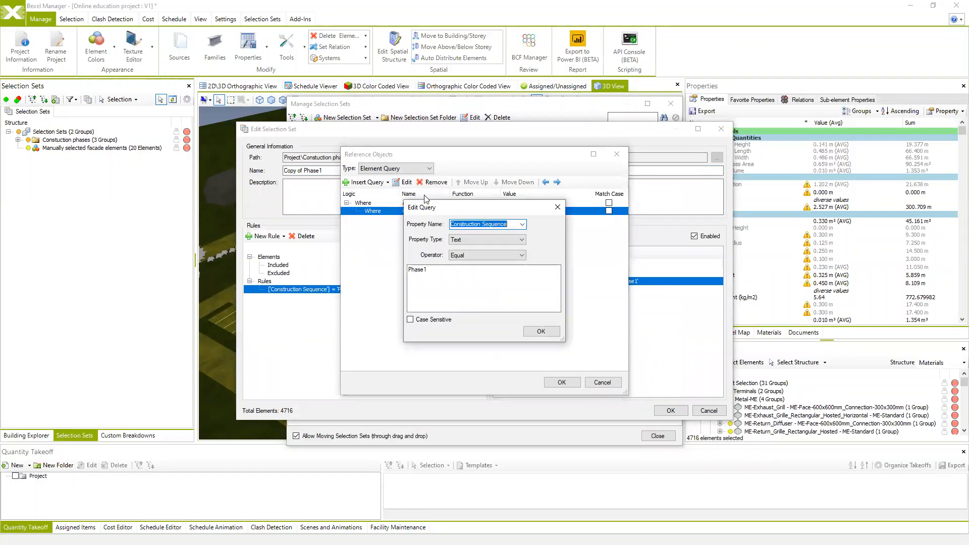
click(424, 270)
text(2)
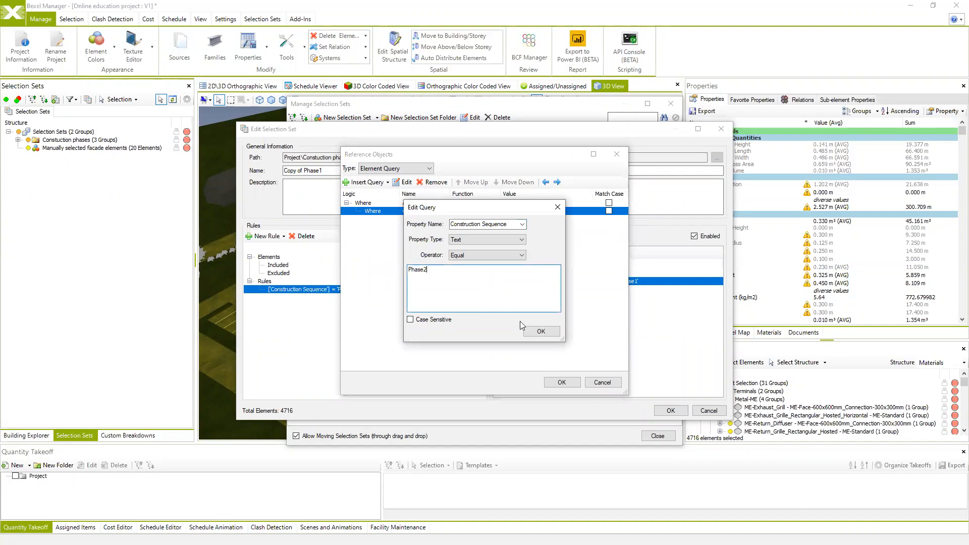
click(550, 331)
click(562, 382)
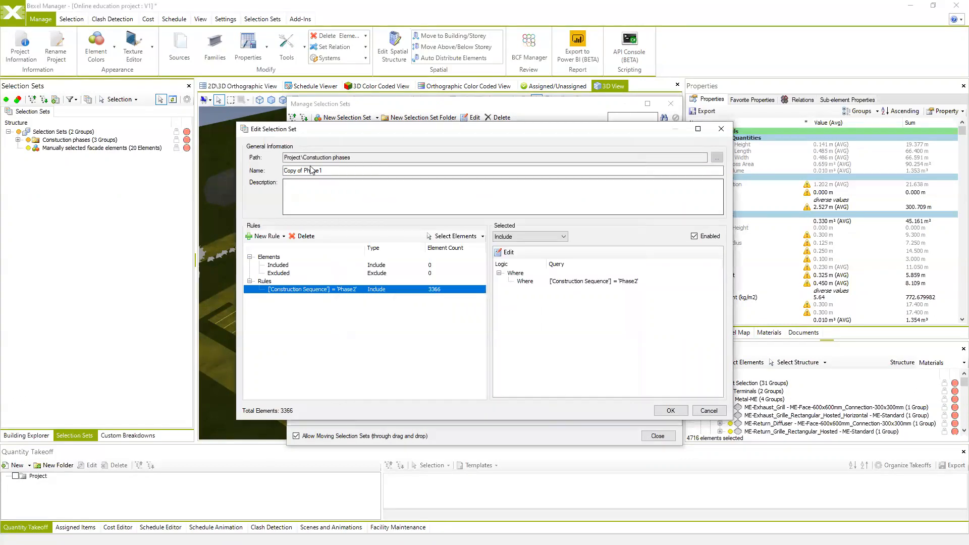
- Rename the Copy of Phase1 selection set as Phase2 and save its changes
drag(303, 171, 282, 170)
key(BackSpace)
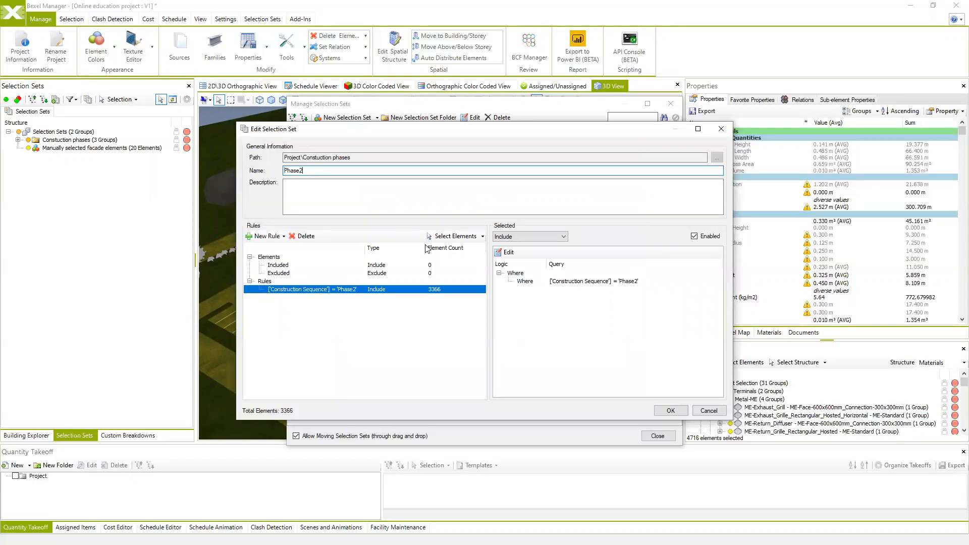
click(324, 389)
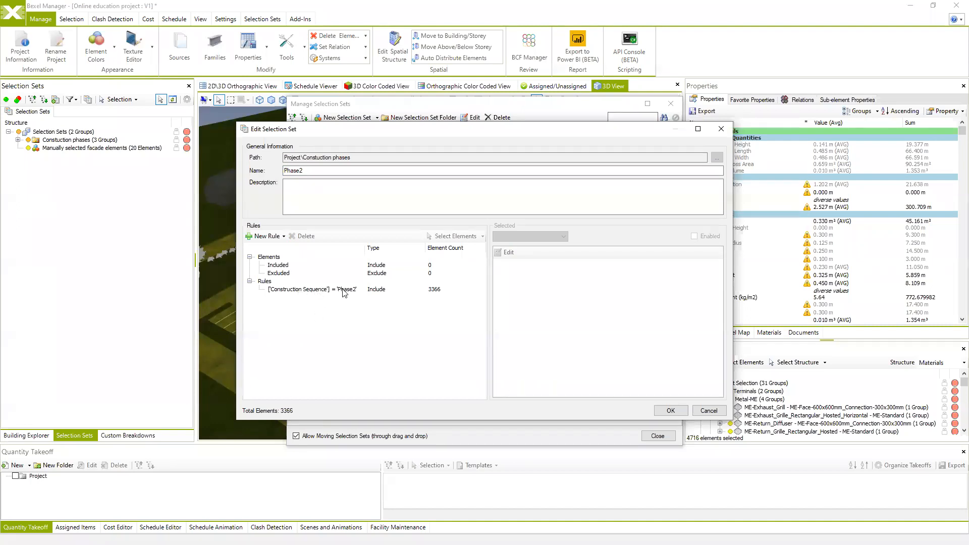
click(668, 411)
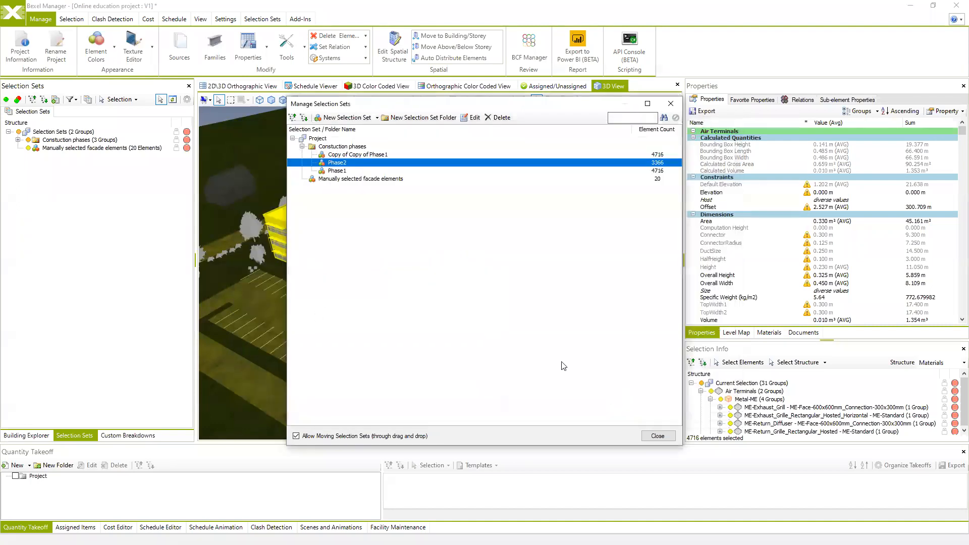
- Open the Copy of Copy of Phase1 set for editing and rename it Phase3
click(353, 155)
right_click(353, 157)
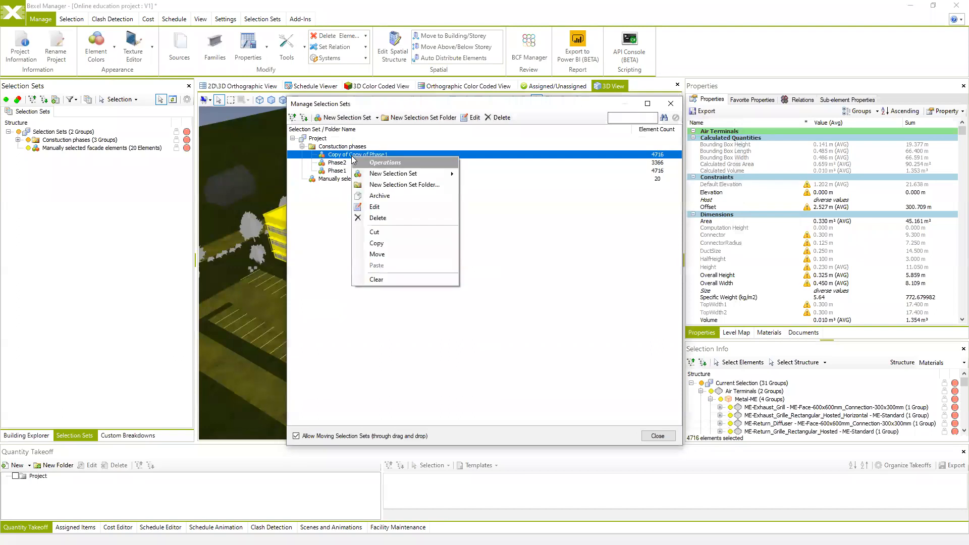
click(382, 207)
click(323, 171)
drag(323, 170, 260, 171)
key(BackSpace)
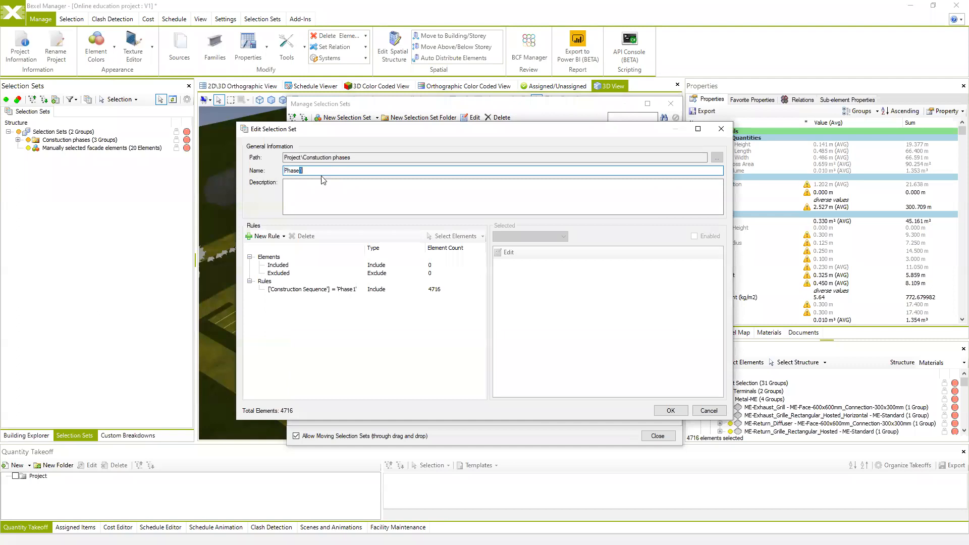
text(3)
- Set the Phase3 set's rule so that Construction Sequence equals Phase3, then save the set and close the selection set manager
click(311, 291)
click(555, 282)
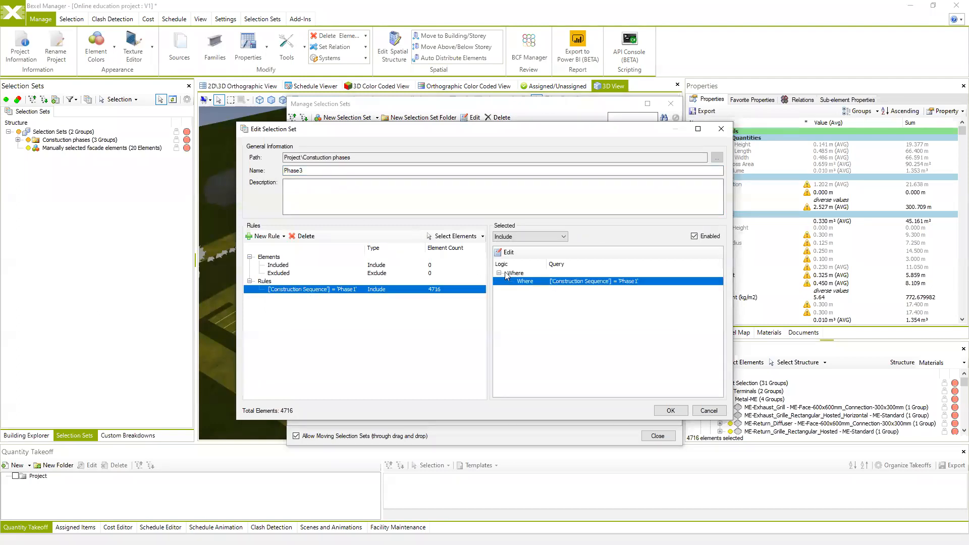
double_click(494, 284)
click(391, 211)
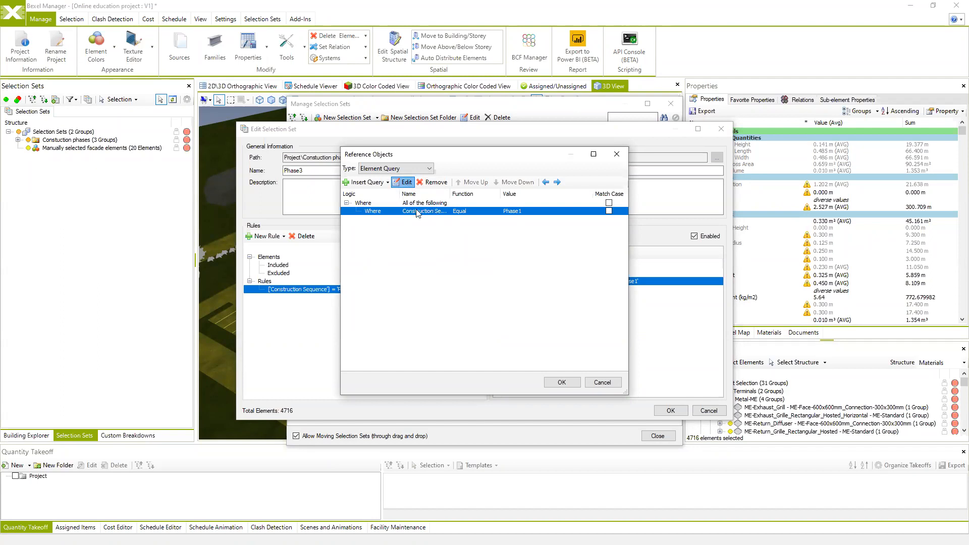
double_click(417, 213)
drag(423, 269, 438, 272)
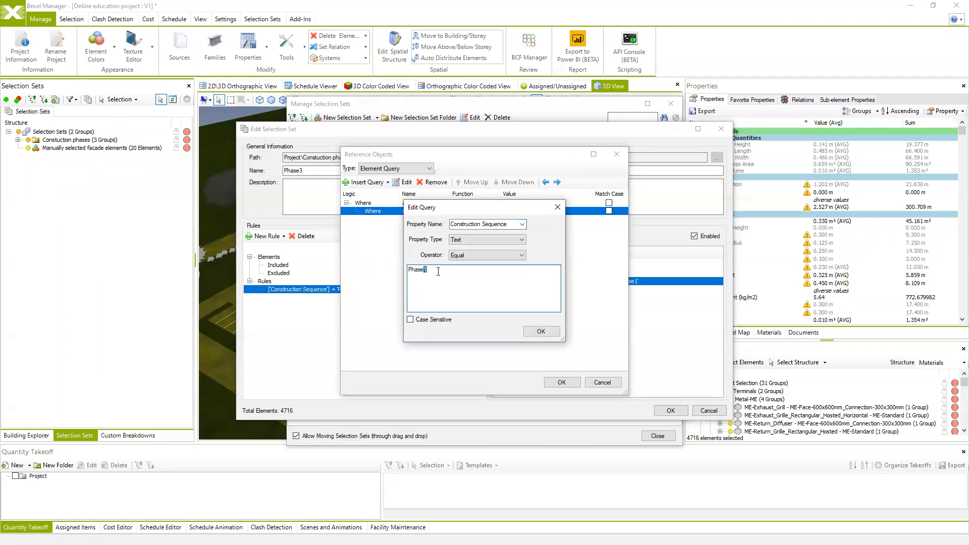
click(540, 330)
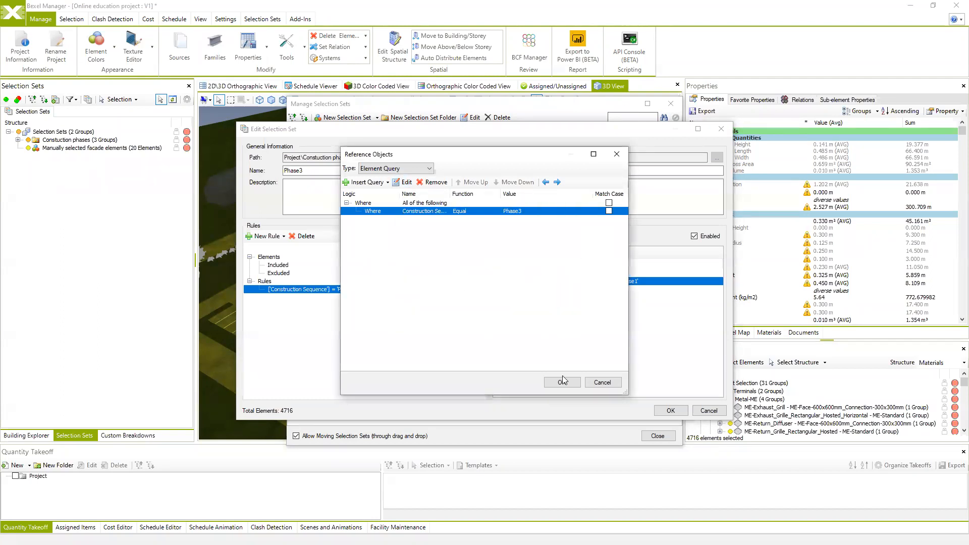
click(565, 383)
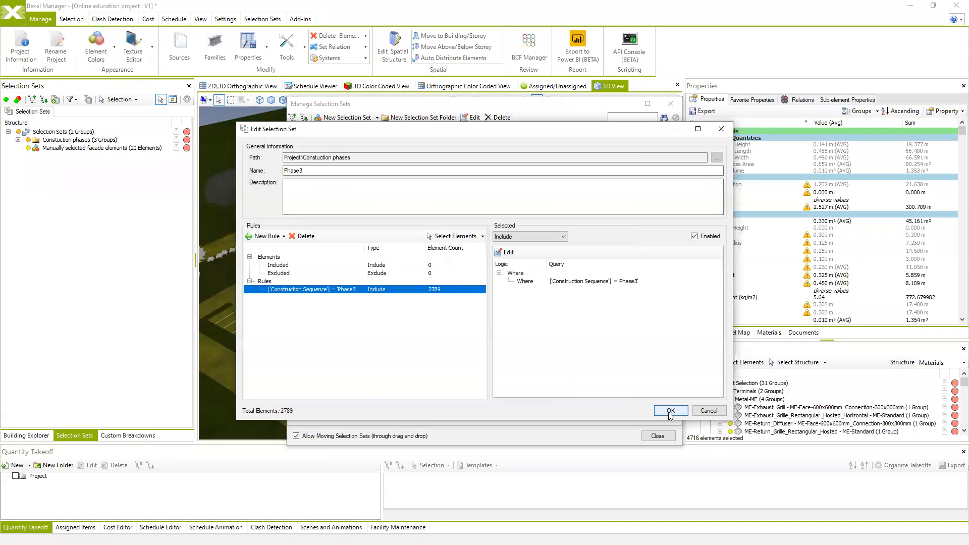
click(670, 410)
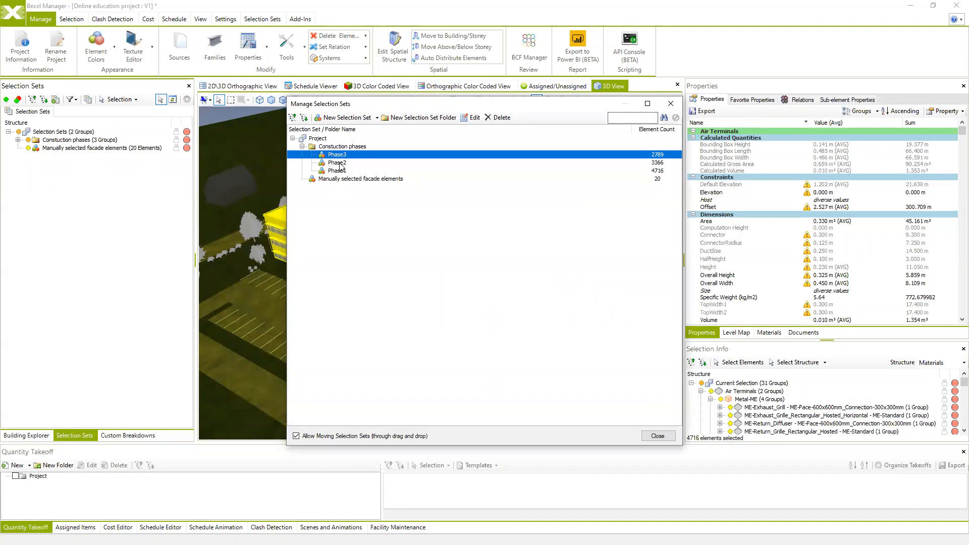
click(657, 435)
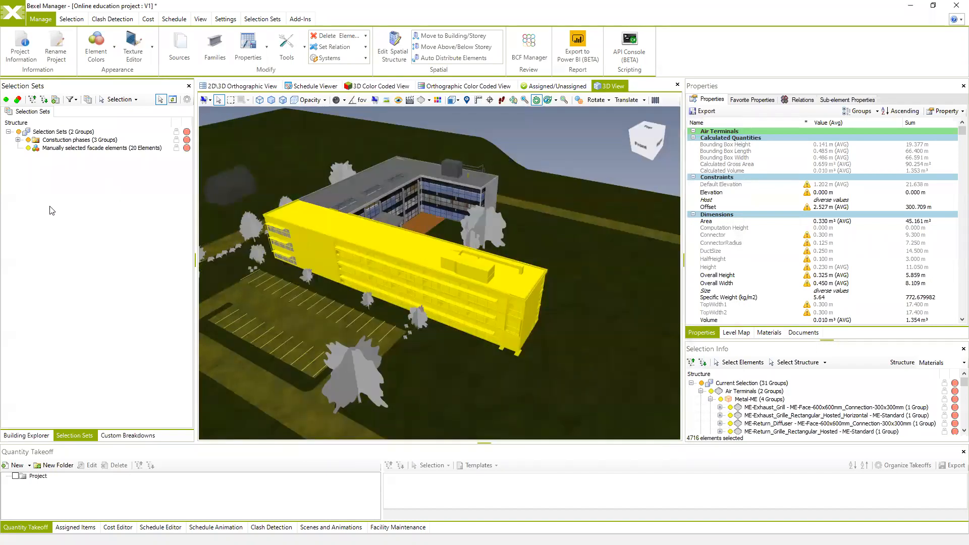
- Expand the Constuction phases folder and select the Phase1, Phase2 and Phase3 sets in turn to examine their elements and properties
click(17, 140)
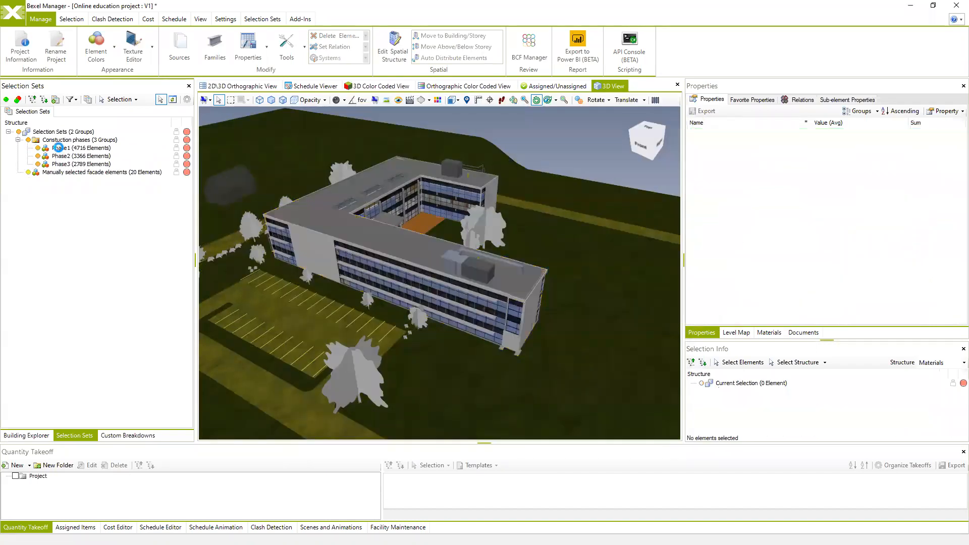
click(59, 148)
click(58, 156)
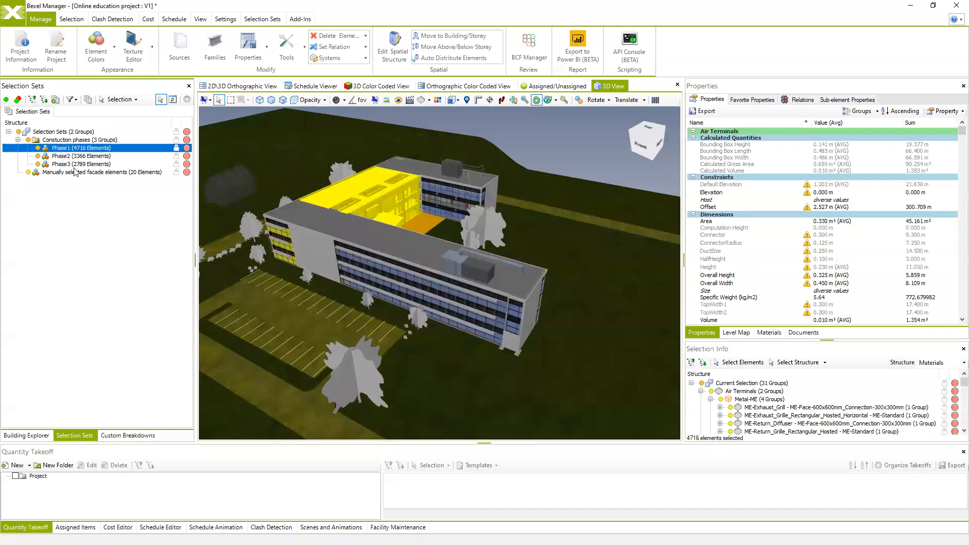
mouse_move(367, 236)
middle_down()
mouse_move(390, 235)
mouse_move(365, 232)
middle_up()
click(59, 164)
drag(961, 131, 961, 311)
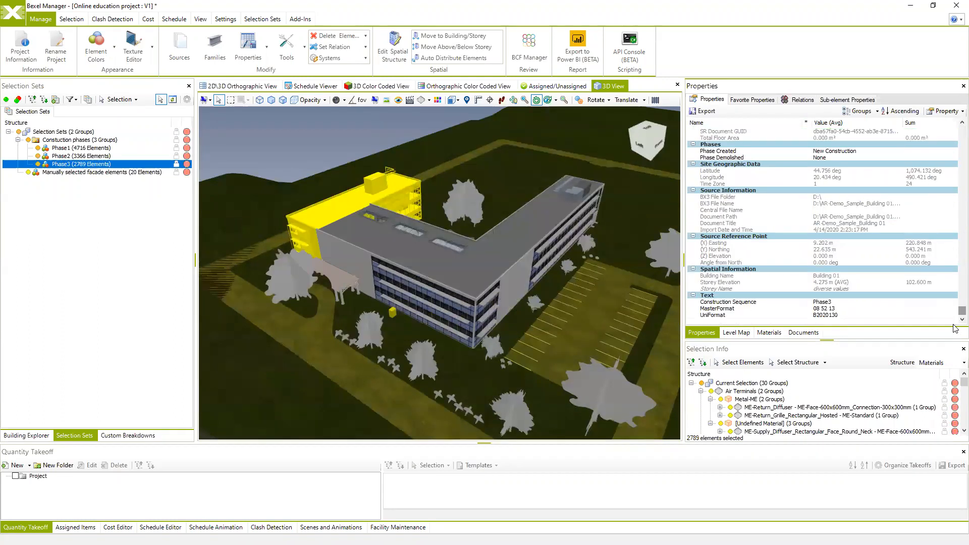
click(56, 156)
click(31, 210)
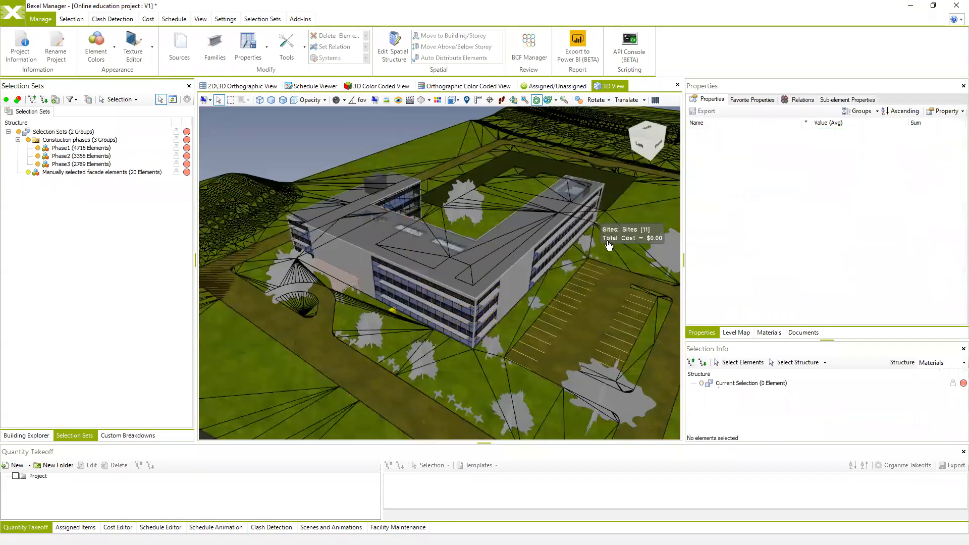
drag(608, 244, 544, 242)
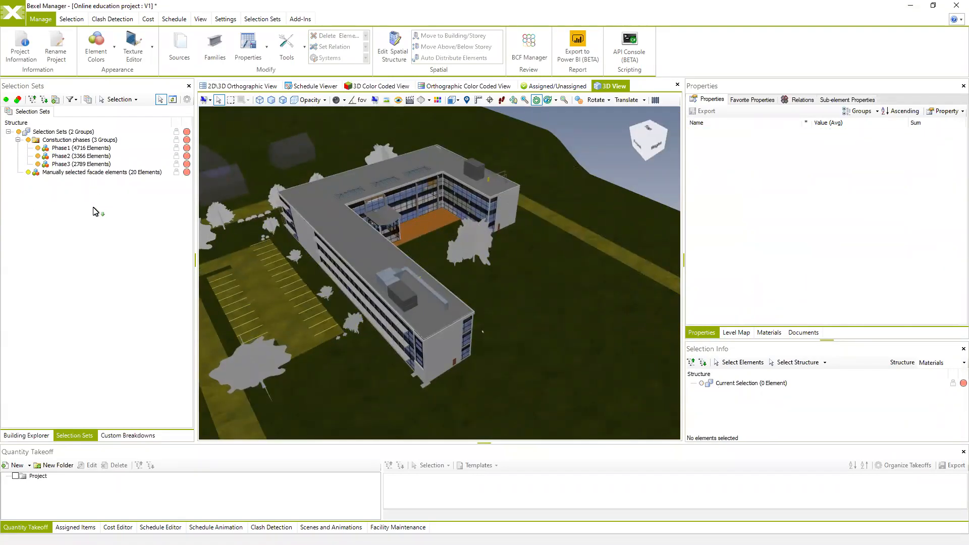
drag(310, 257, 324, 228)
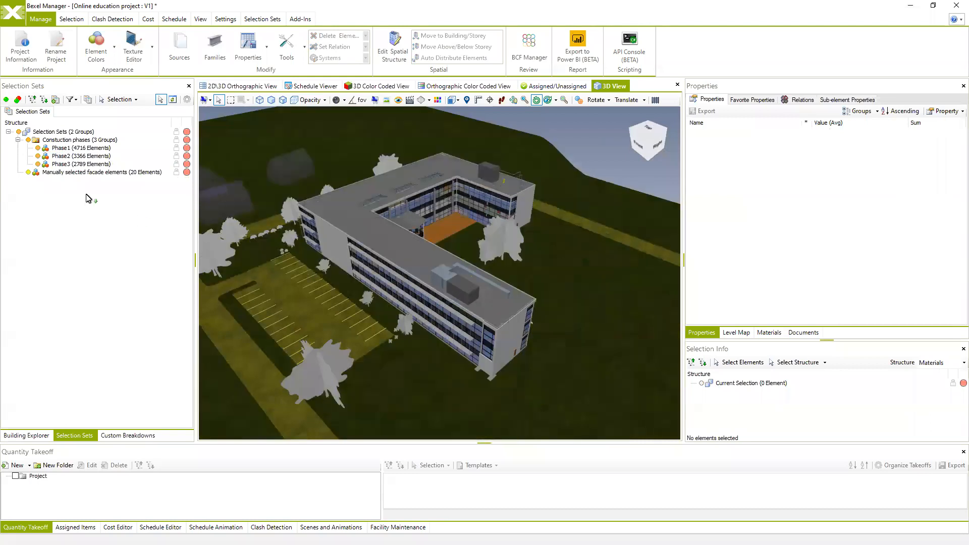
- Create a new selection set named Structural elements and start an inclusive rule of type Element Query
click(56, 100)
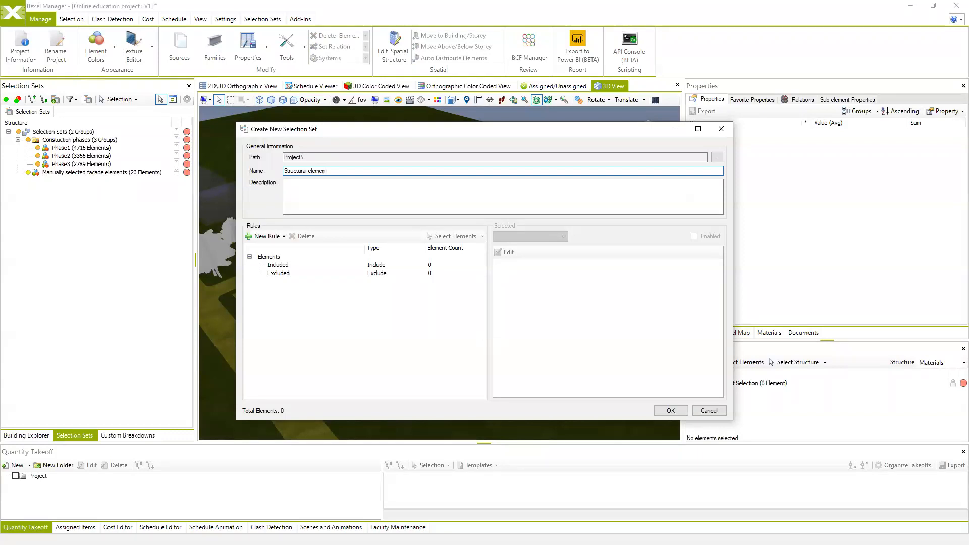
click(280, 236)
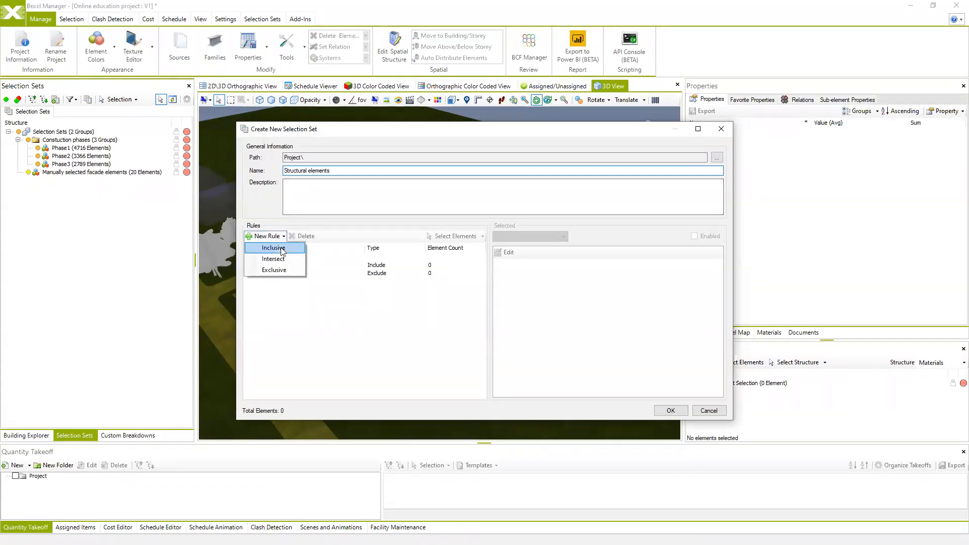
click(280, 248)
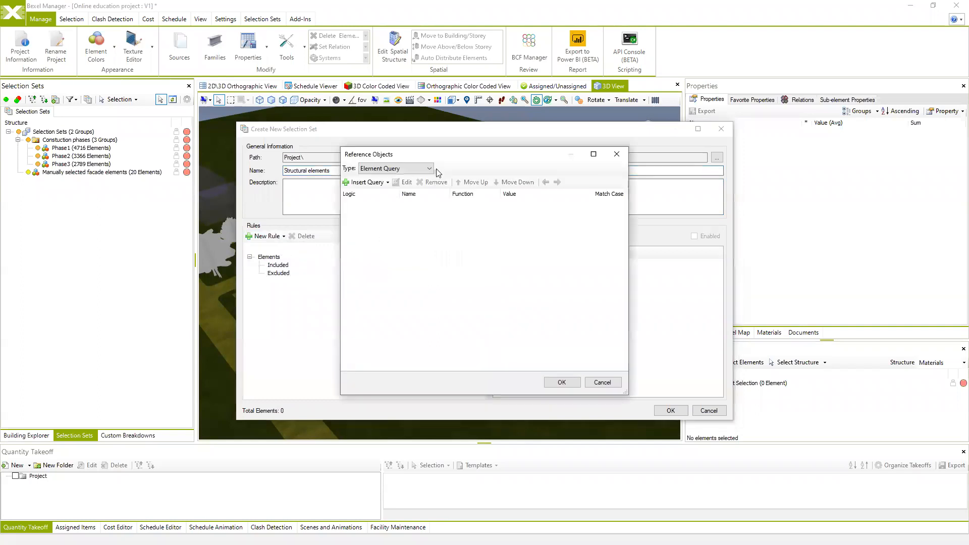
click(430, 170)
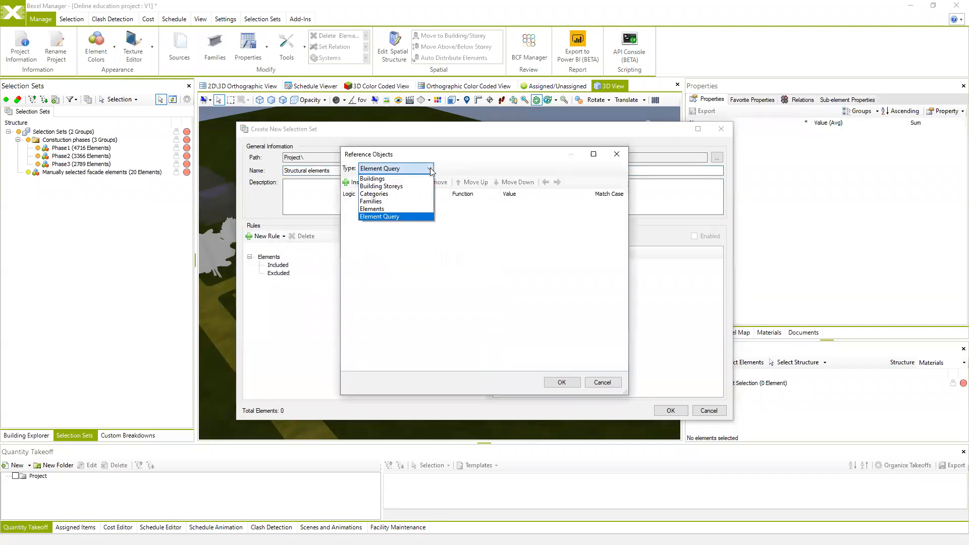
click(393, 217)
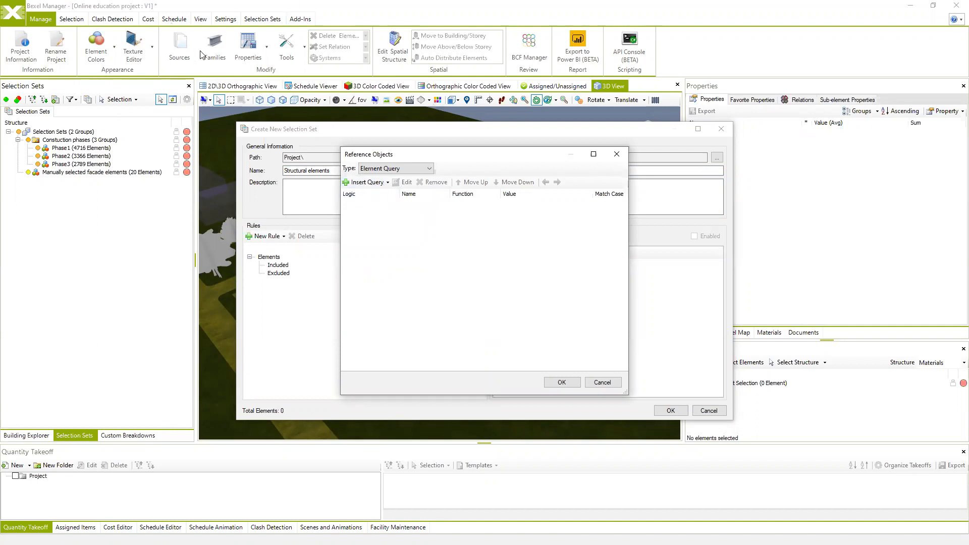
- Define the inclusive rule with a property value query where Document Title begins with ST
click(387, 182)
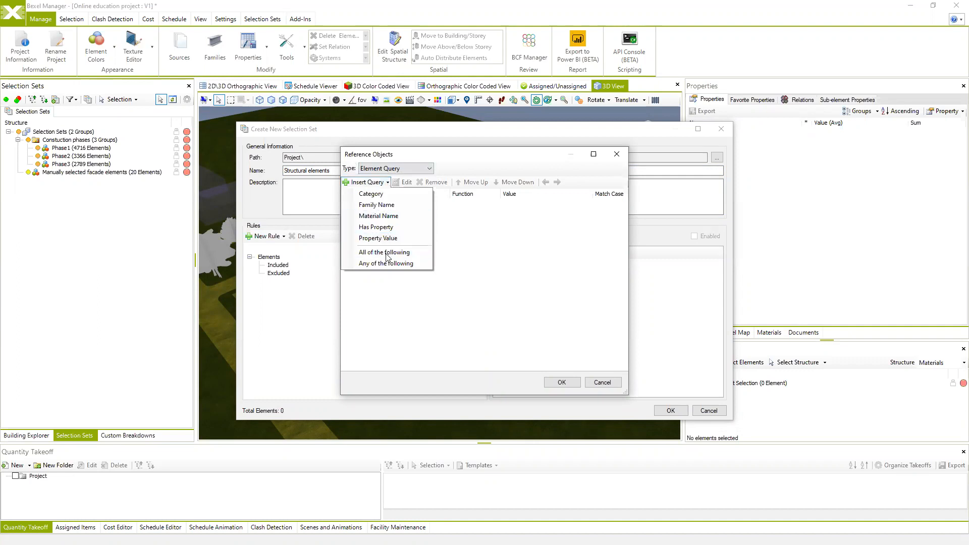
click(382, 239)
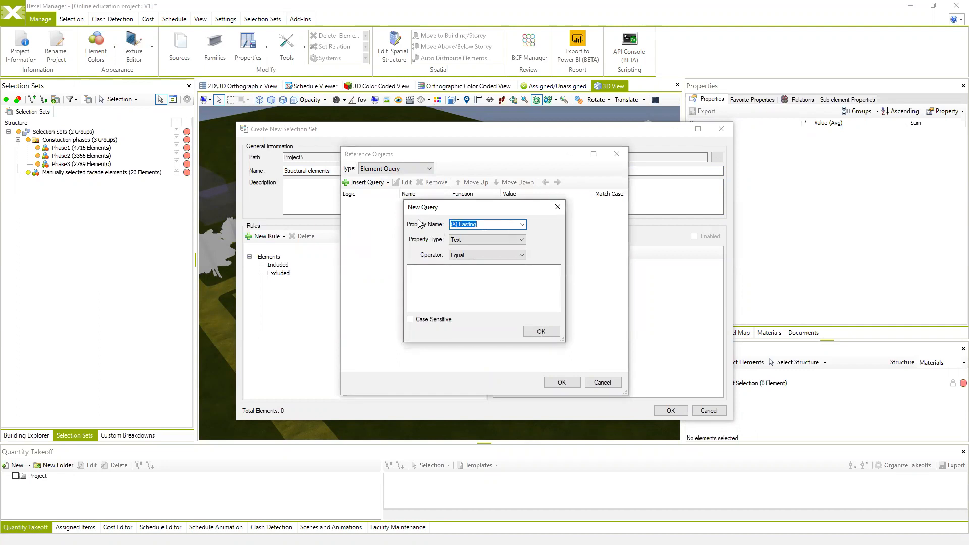
text(dos)
key(BackSpace)
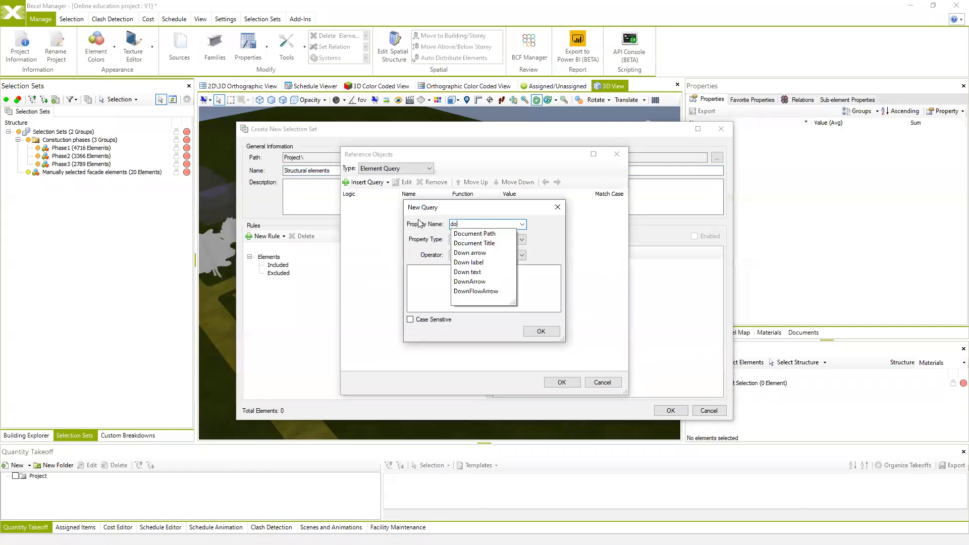
click(490, 244)
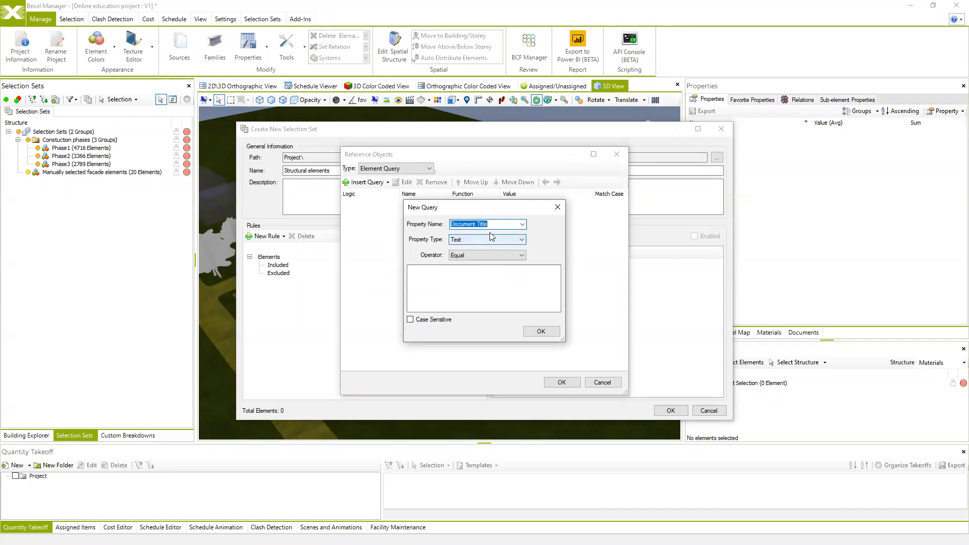
click(522, 256)
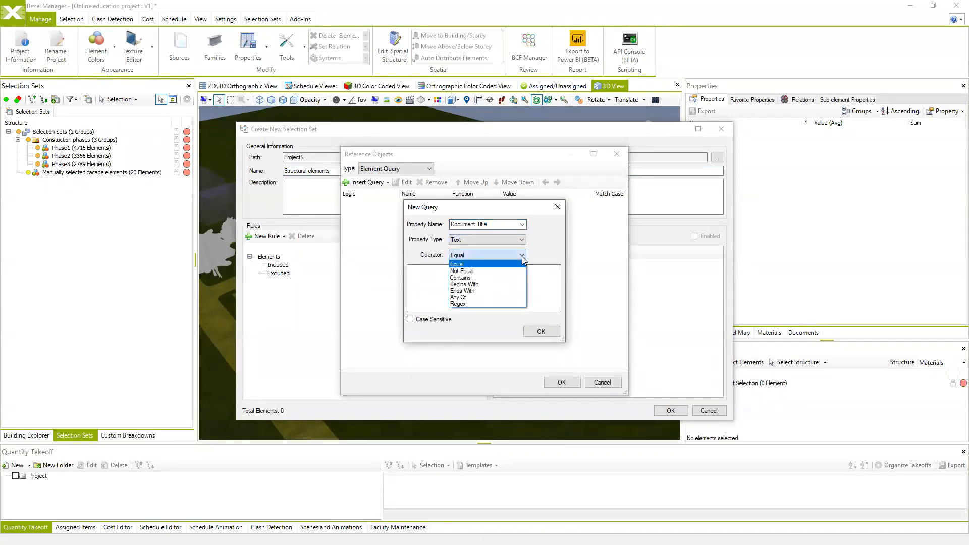
click(464, 284)
click(444, 279)
text(ST)
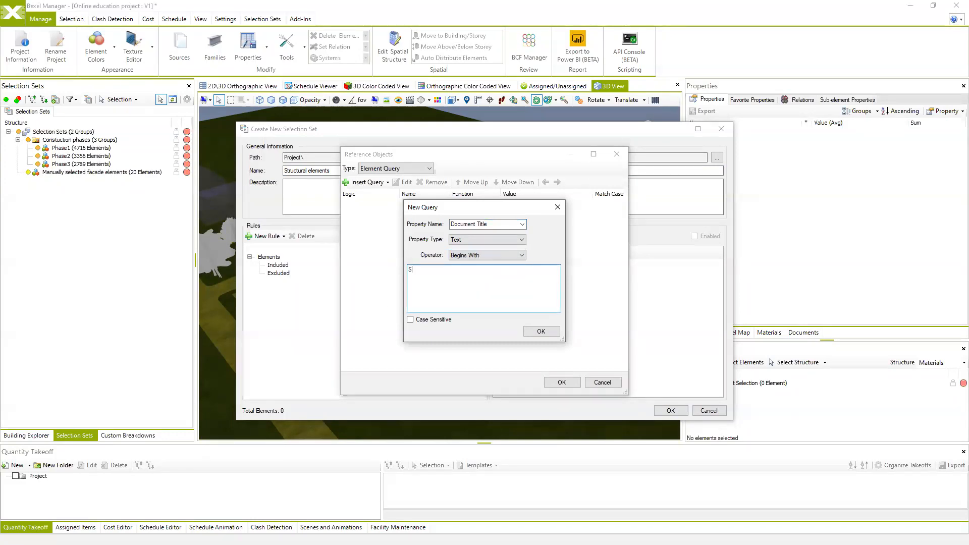
click(538, 332)
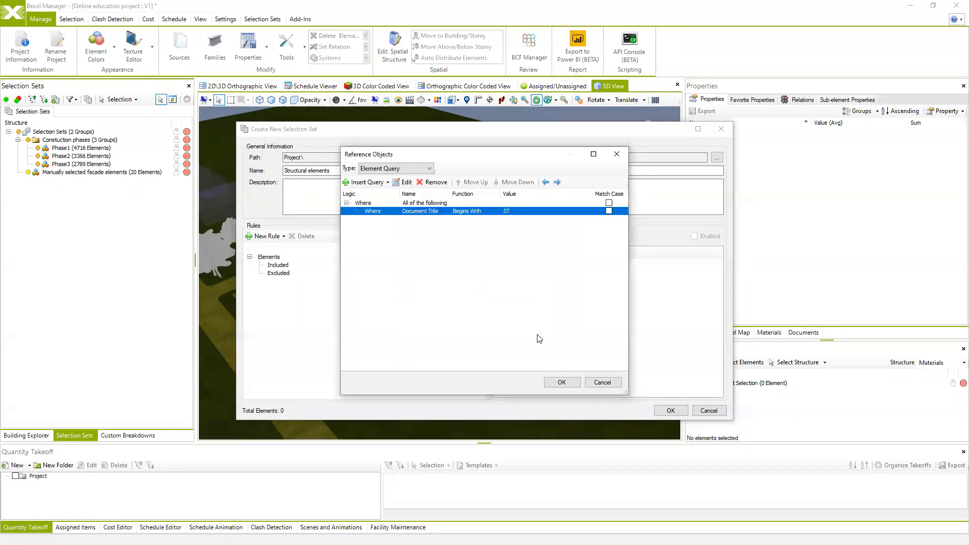
click(560, 382)
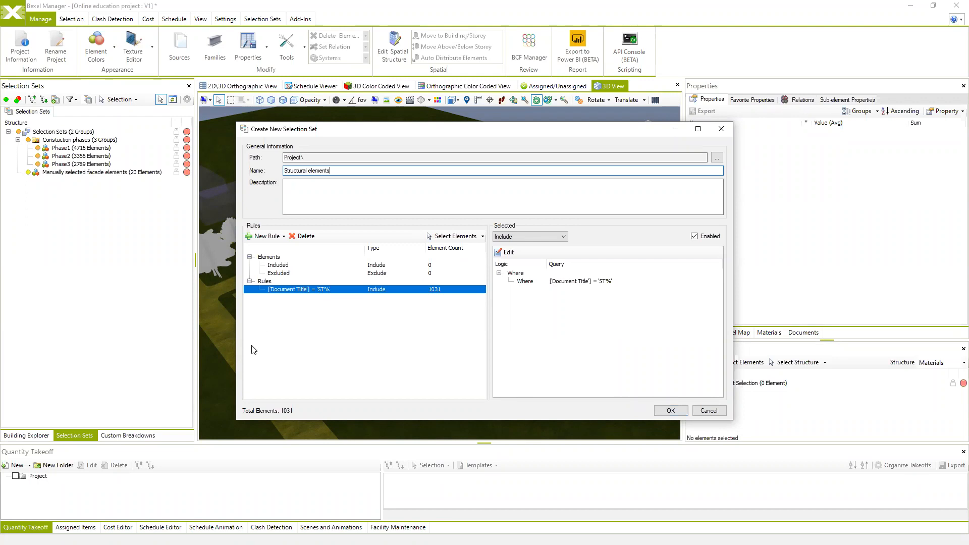
- Extend the new selection set's name to Structural elements for substructure
click(310, 170)
click(334, 170)
text(for substructure)
- Add an intersect rule of type Element Query to the new selection set and start a property value query in it
click(268, 236)
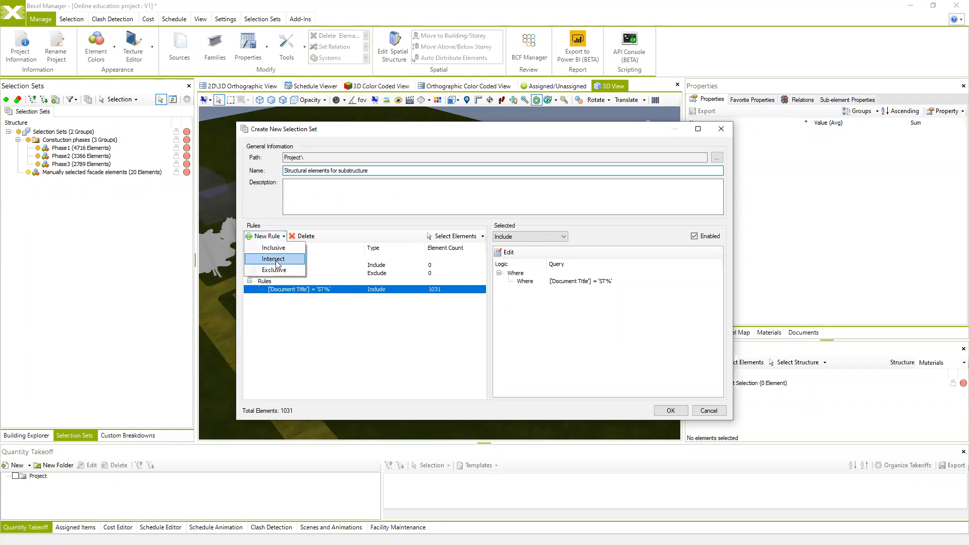
click(276, 259)
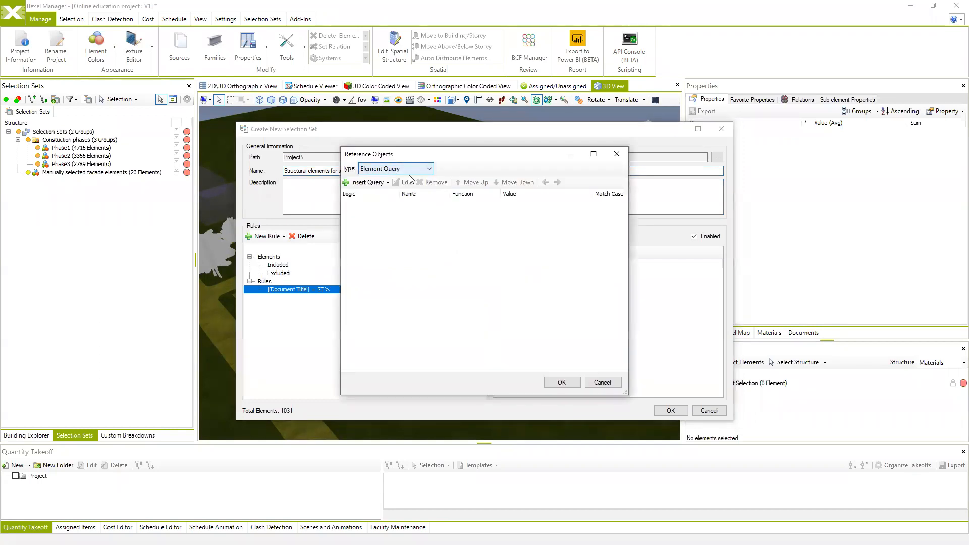
click(384, 183)
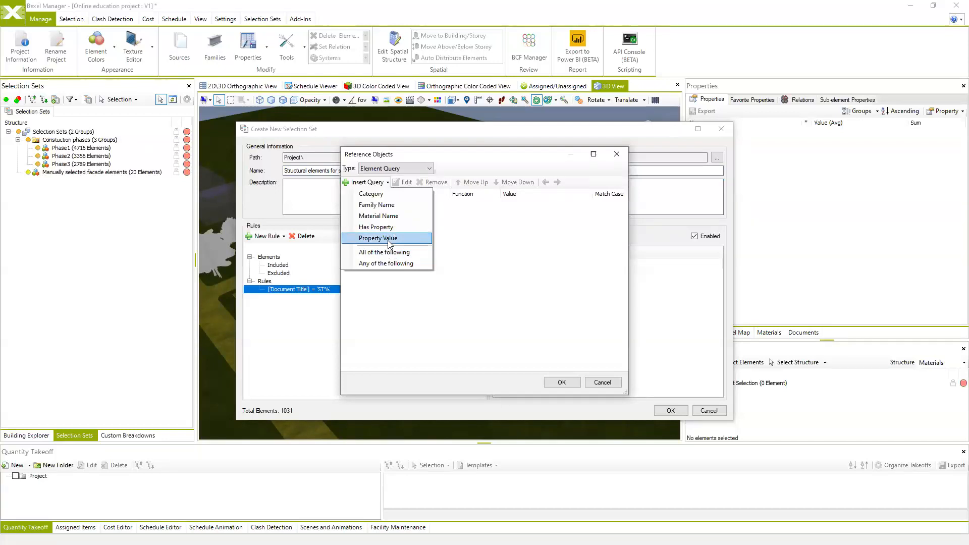
click(389, 238)
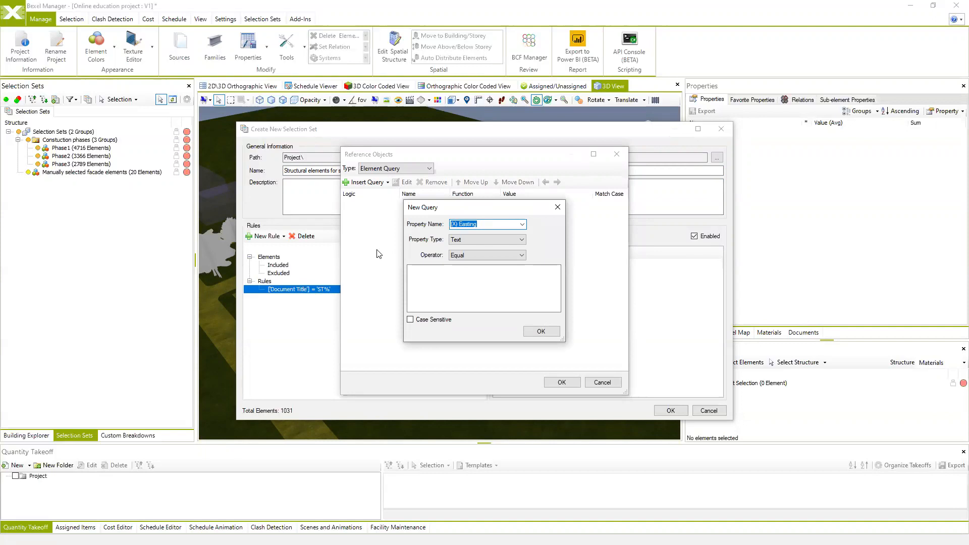
- Define the intersect query as UniFormat begins with A, check the Document Title rule, and create the selection set
text(UniFormat)
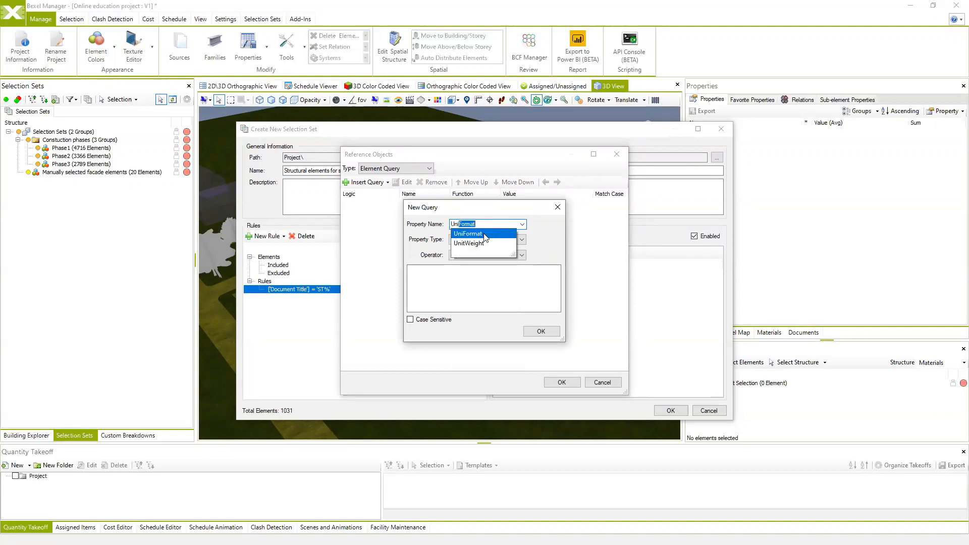
click(483, 234)
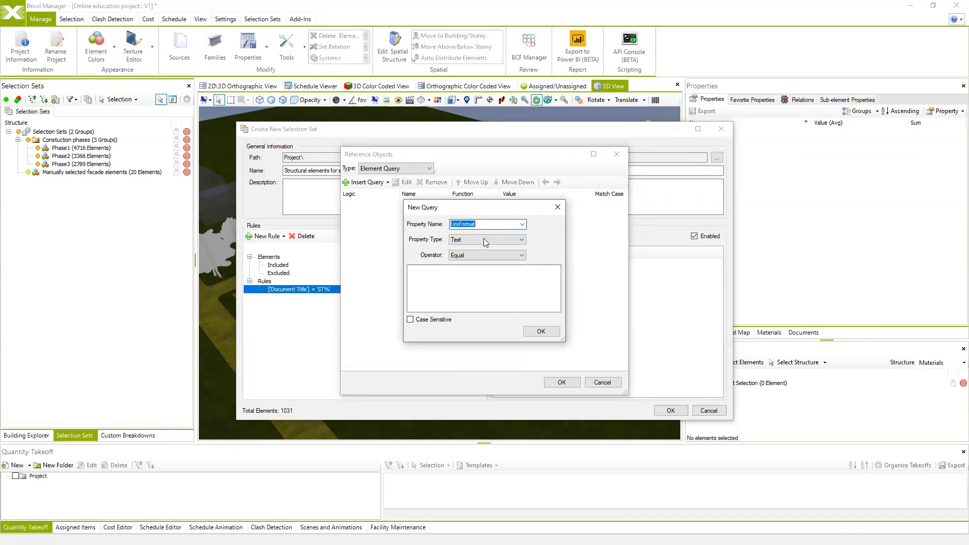
click(522, 256)
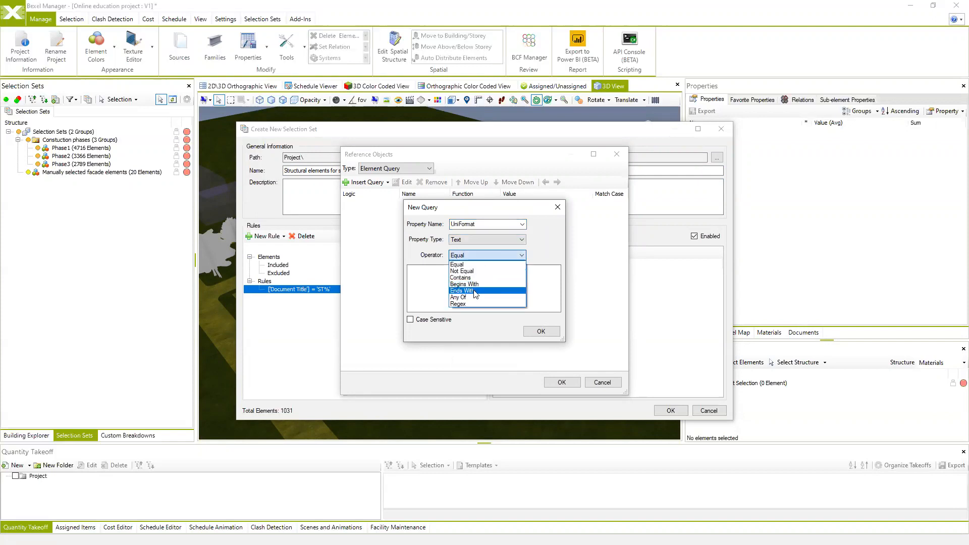
click(473, 284)
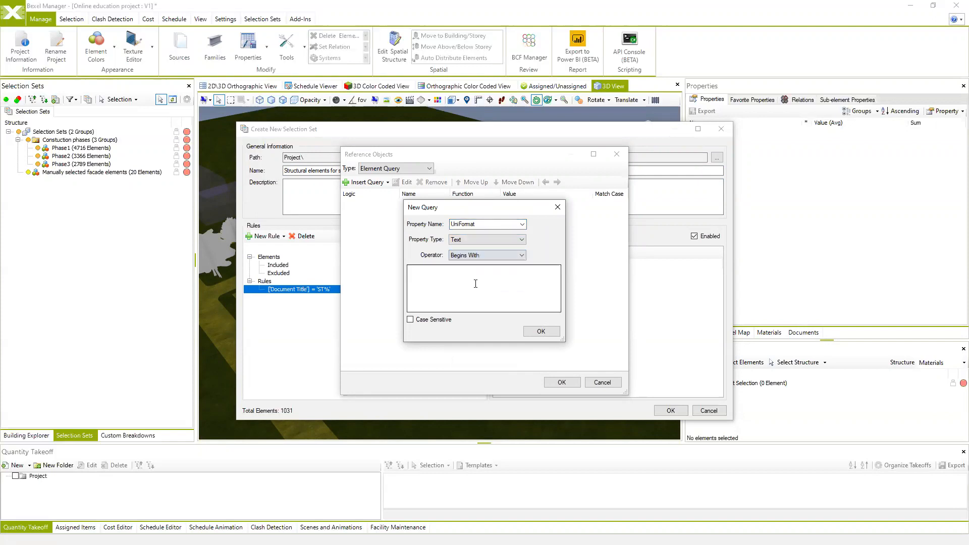
click(522, 257)
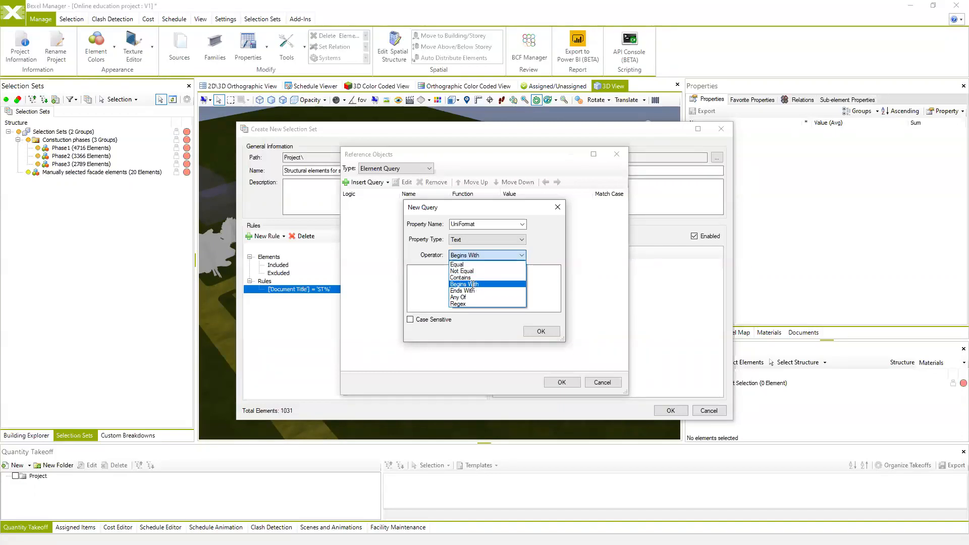
click(451, 284)
text(A)
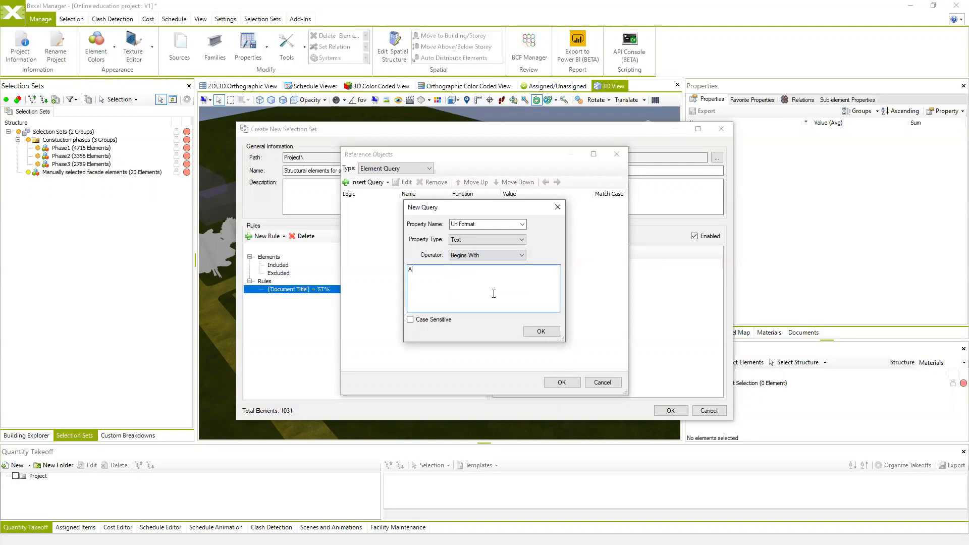
click(547, 331)
click(562, 382)
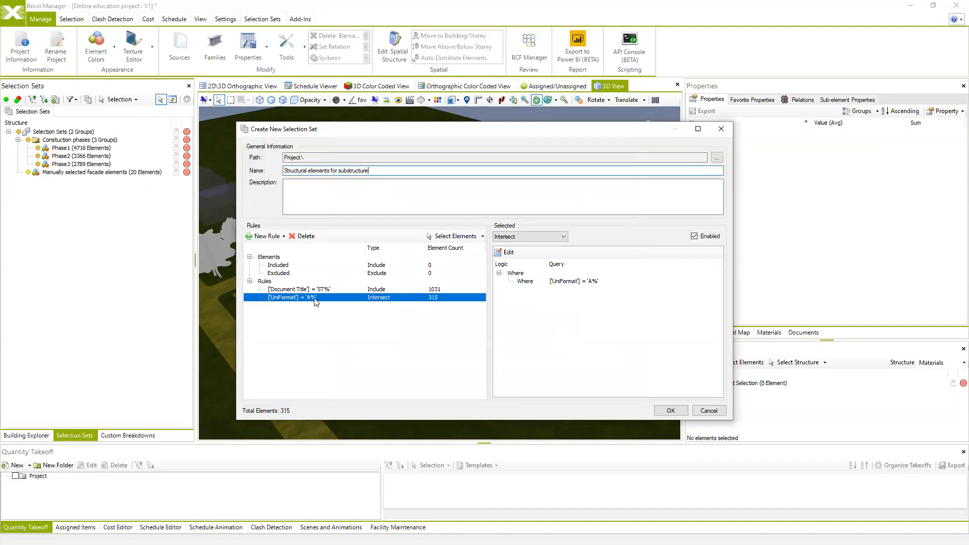
click(305, 289)
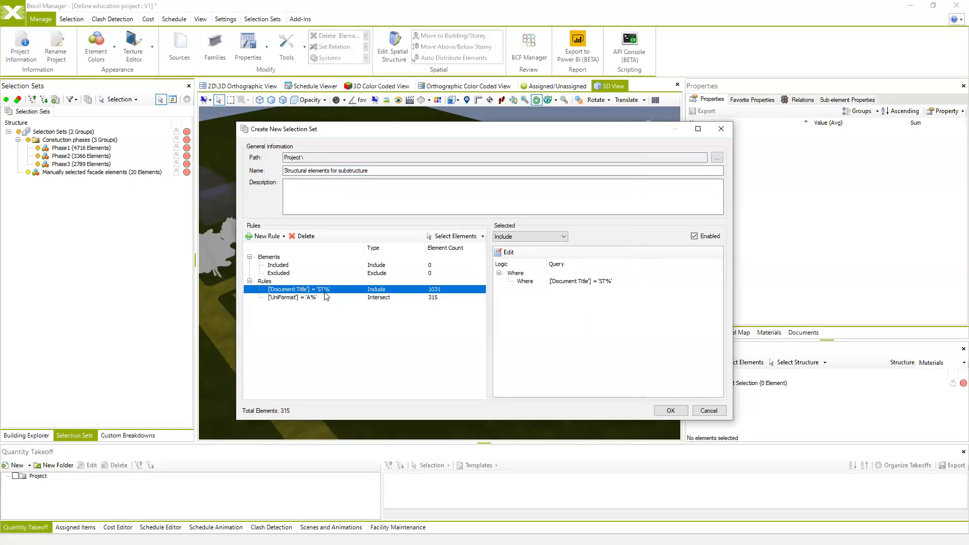
click(671, 410)
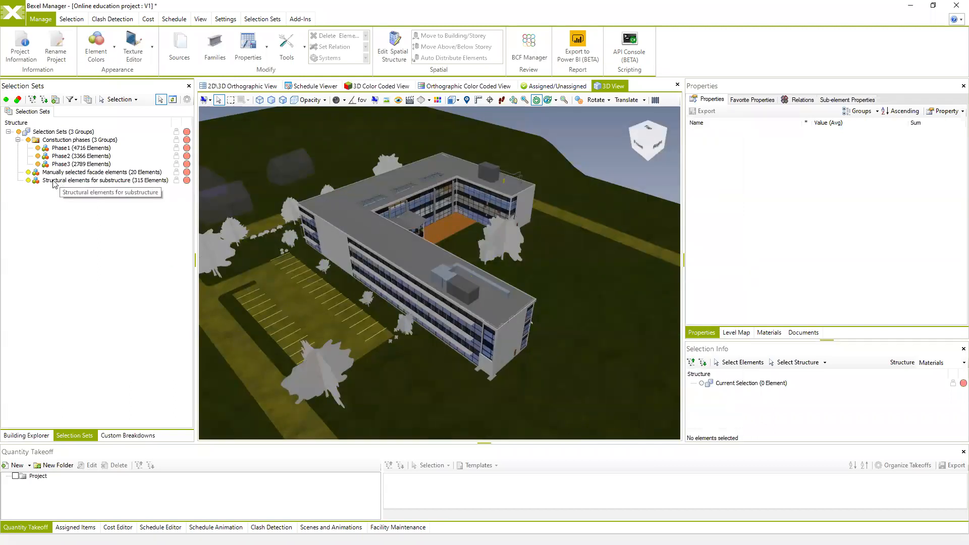
- Hide all selection sets, show only Structural elements for substructure in the 3D view, and select its elements
click(19, 132)
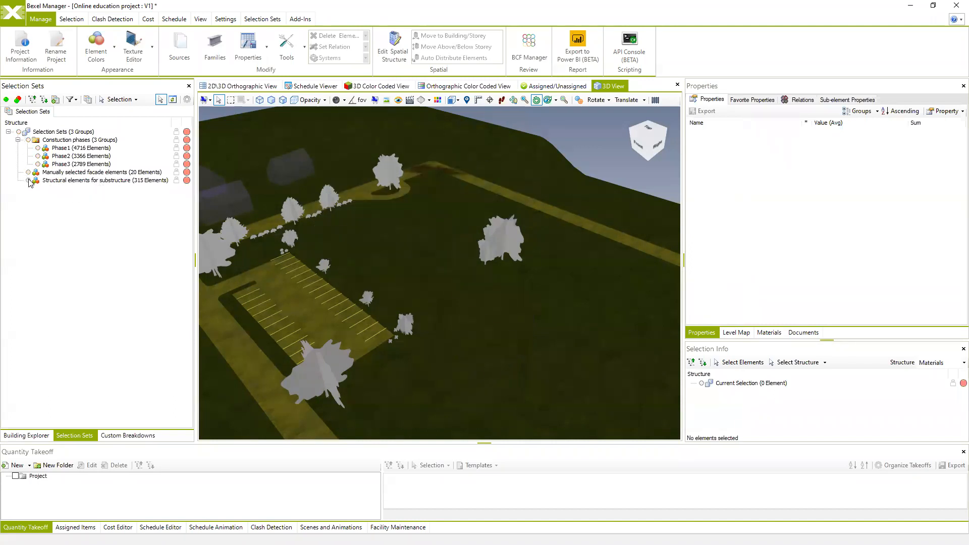
click(28, 180)
click(72, 182)
middle_drag(501, 233, 452, 250)
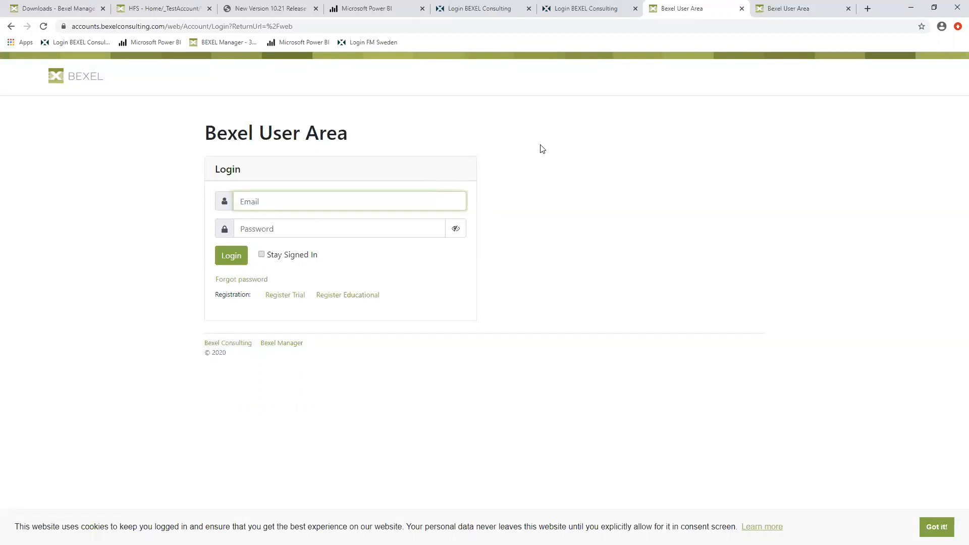
- Switch to the Bexel User Area in the browser and look through the manuals, tutorials and add-ins on the Materials page
click(777, 11)
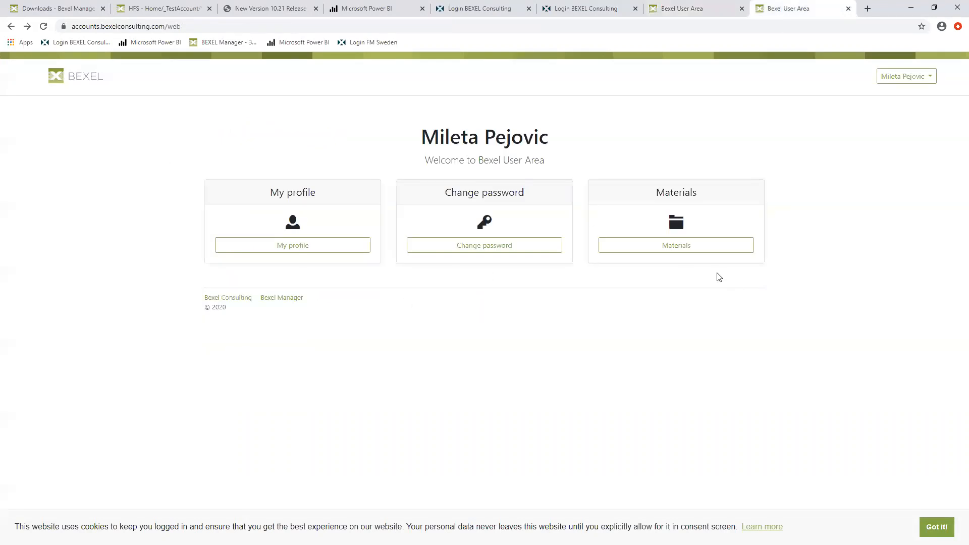
click(693, 243)
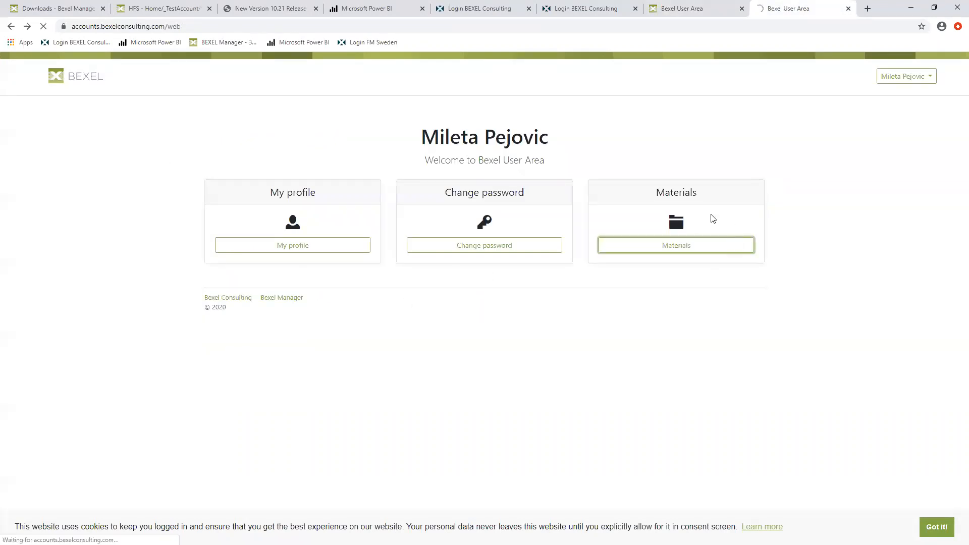
scroll(474, 232, down, 5)
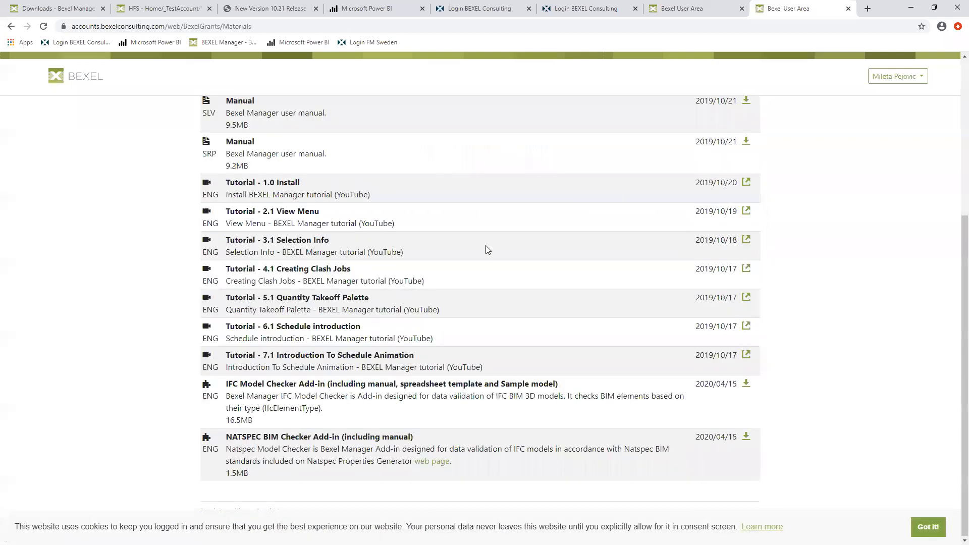
scroll(450, 288, up, 5)
scroll(448, 288, down, 4)
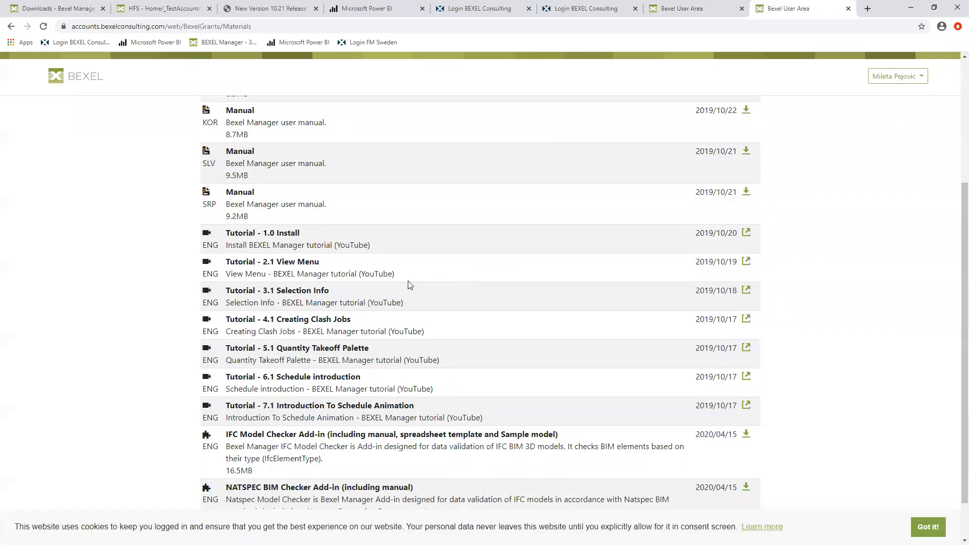
scroll(395, 290, up, 2)
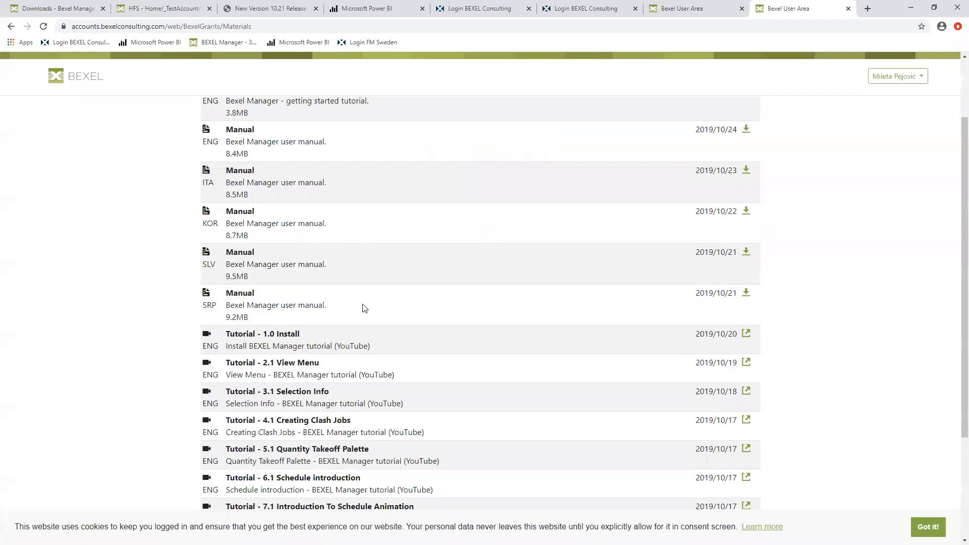
scroll(368, 307, down, 2)
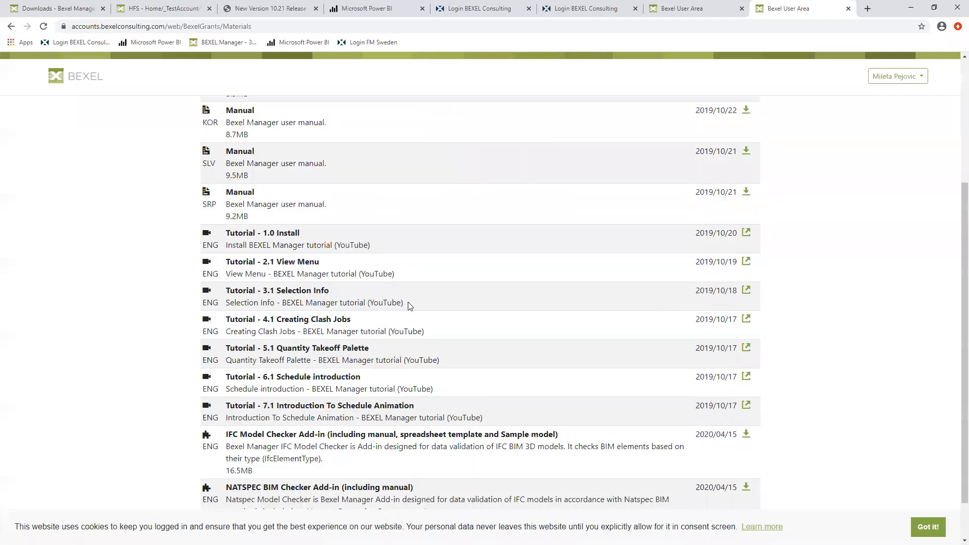
scroll(389, 298, down, 1)
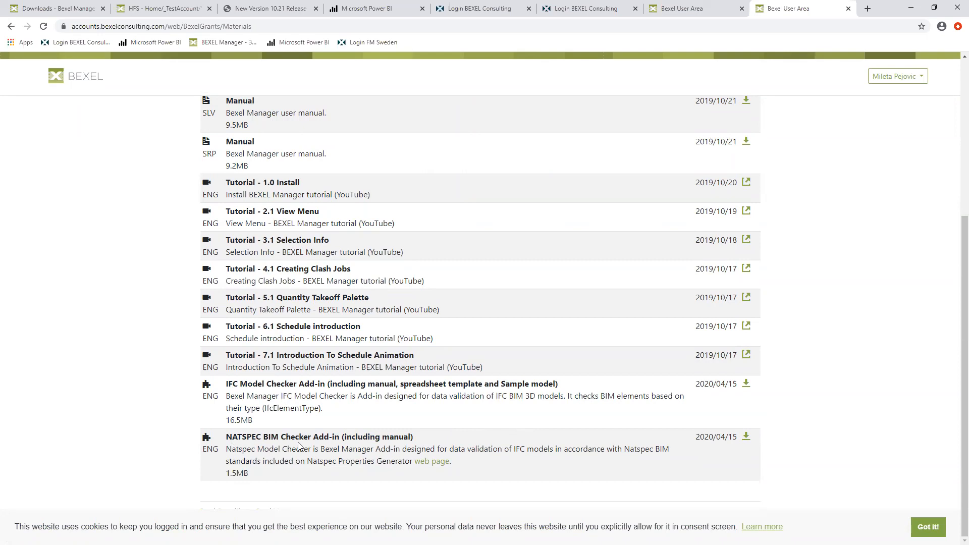
scroll(299, 446, up, 1)
scroll(383, 323, up, 1)
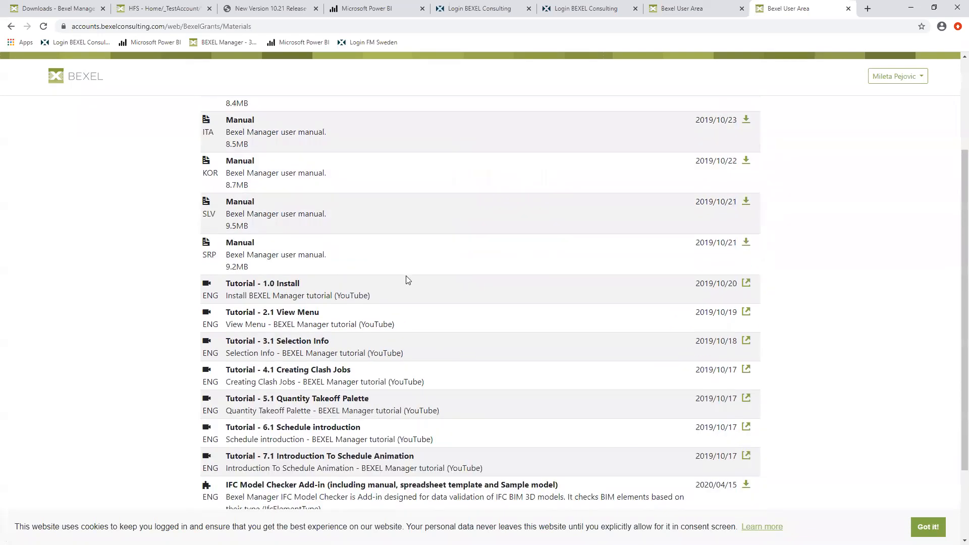
scroll(388, 311, up, 2)
scroll(281, 398, down, 4)
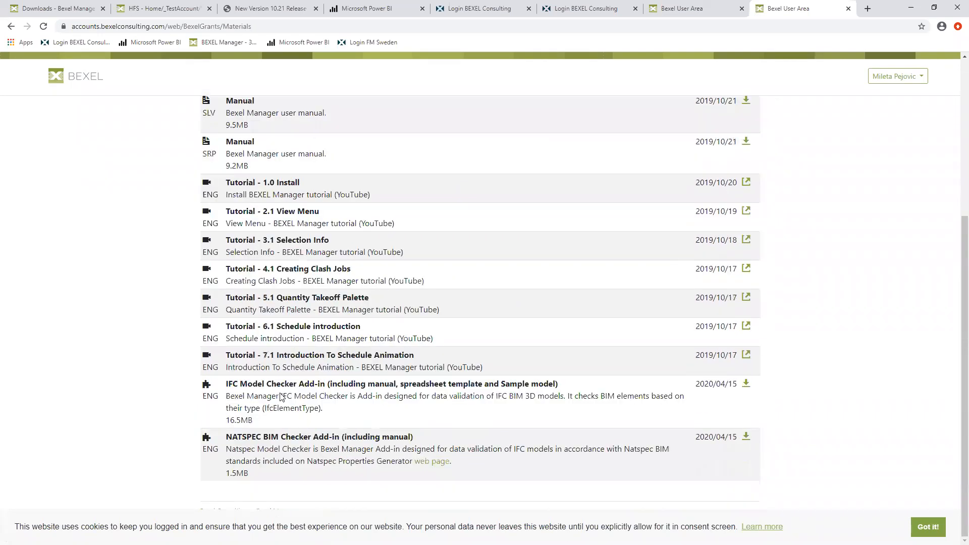
scroll(513, 324, up, 3)
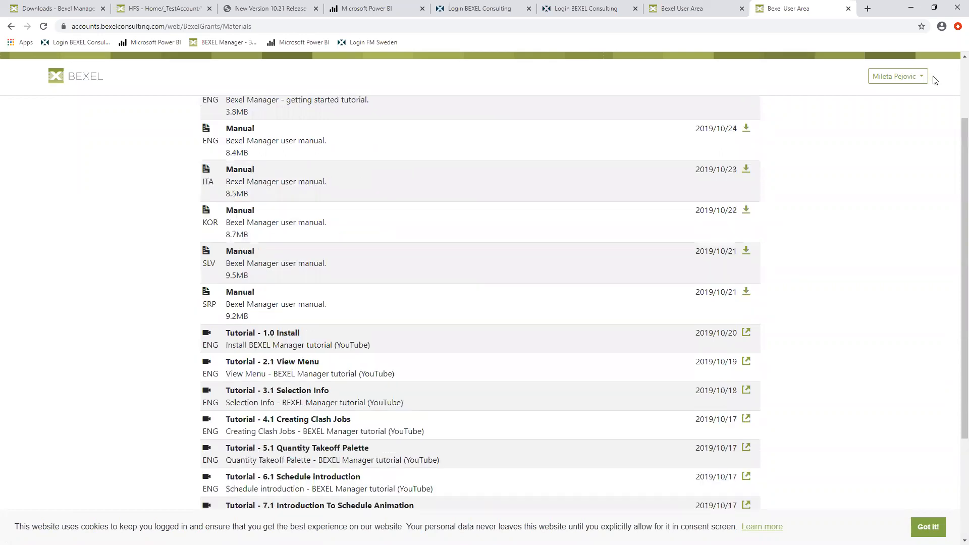
click(917, 9)
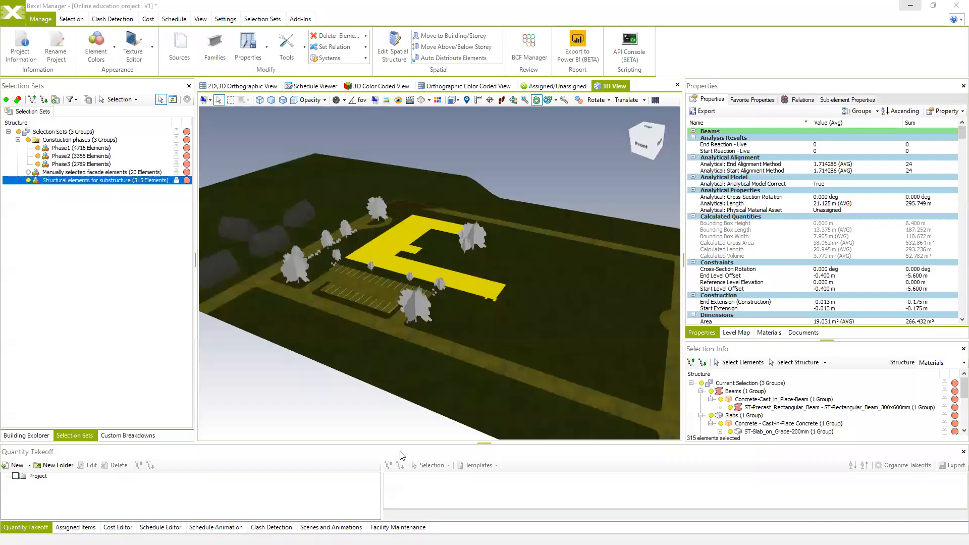
- Display the selection set import command in Bexel Manager and switch to the SS Clash demo model.xlsx workbook in a maximized Excel window
middle_drag(424, 322, 420, 359)
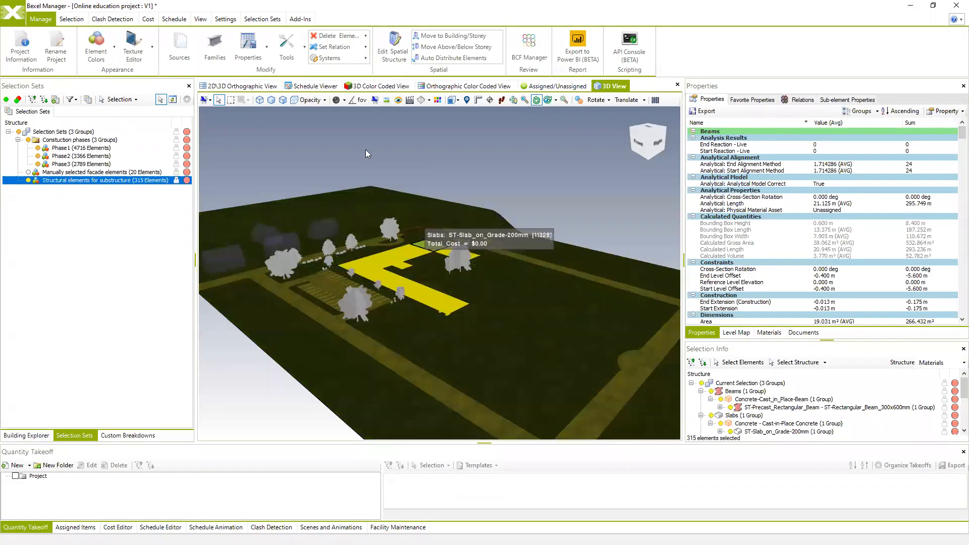
click(262, 19)
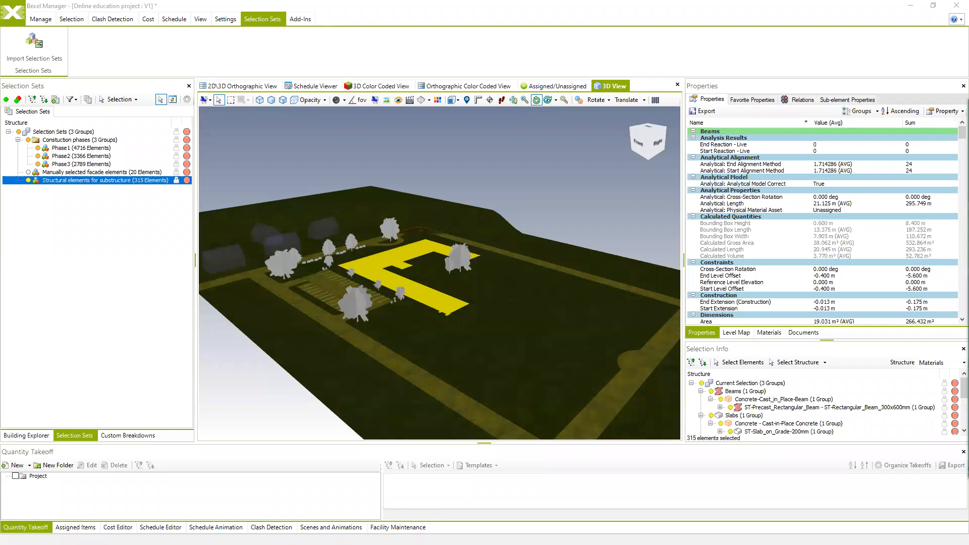
drag(968, 113, 497, 84)
click(770, 82)
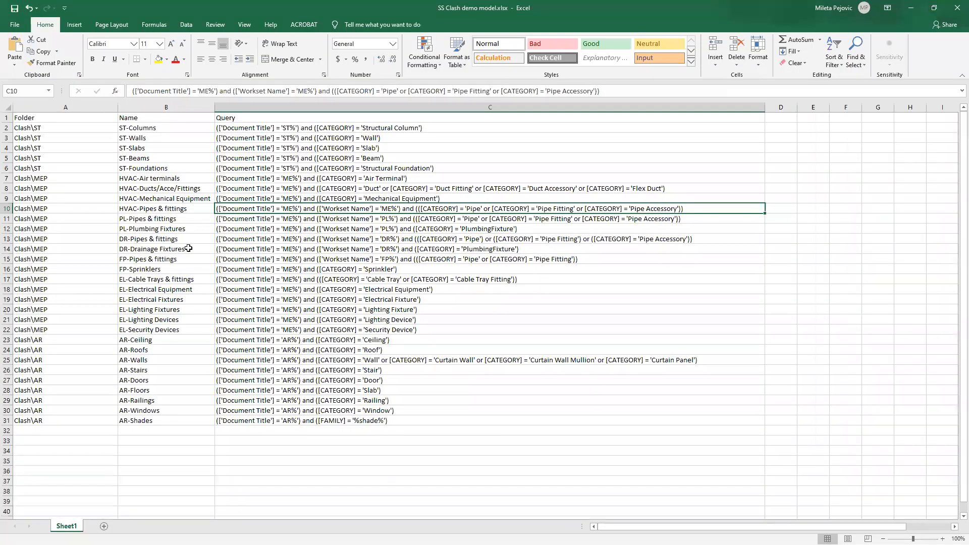
- Examine the Folder column of the selection set spreadsheet from the header through A31, including the Clash\ST and Clash\AR entries
click(38, 118)
shift+click(41, 420)
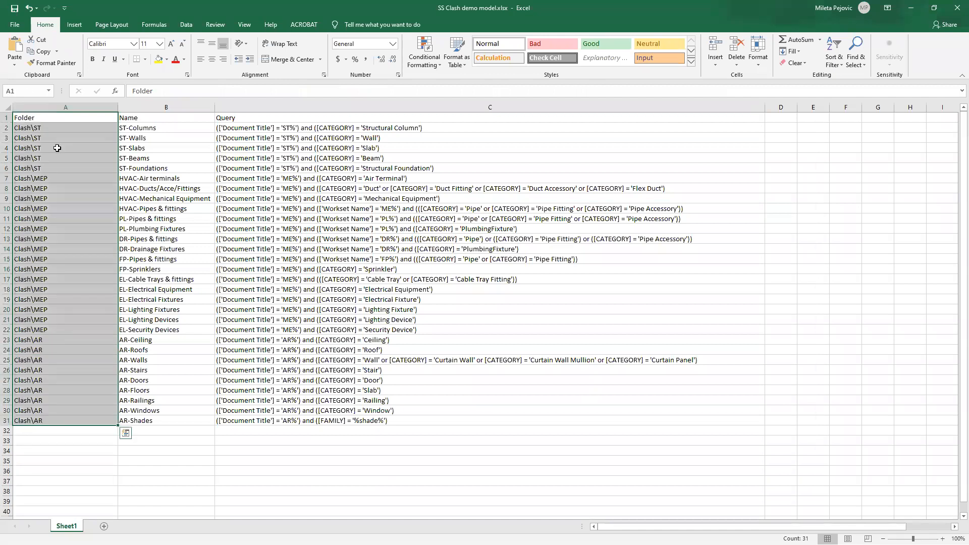
click(49, 127)
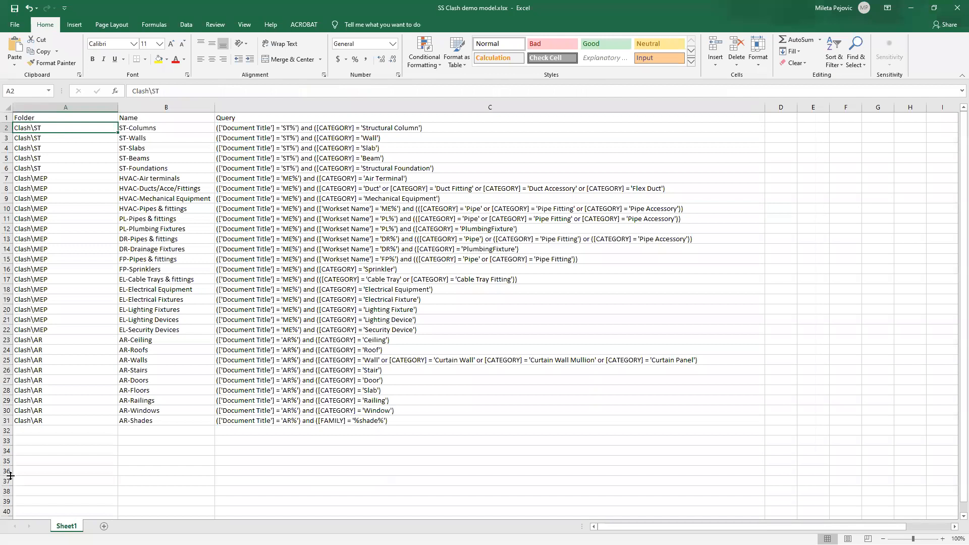
click(51, 420)
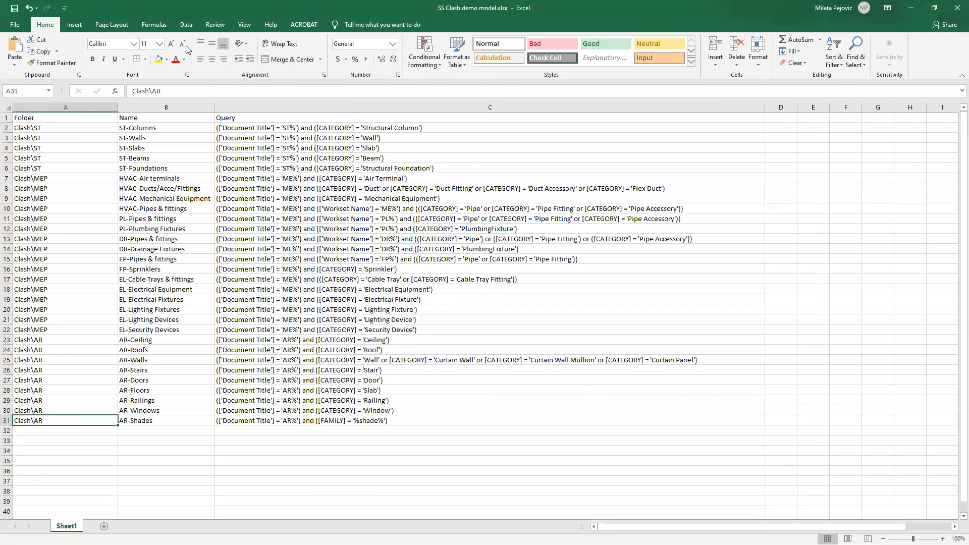
double_click(166, 12)
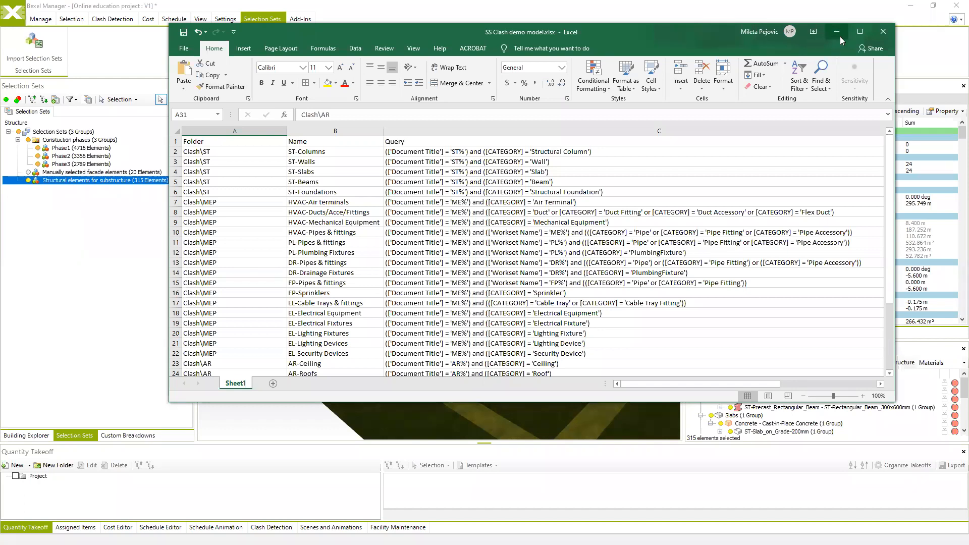
click(859, 31)
click(24, 129)
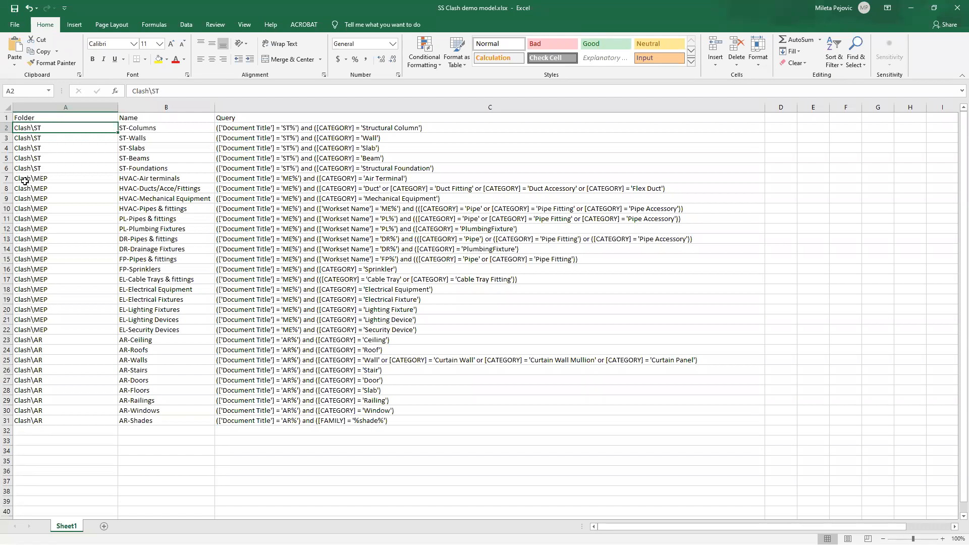
- Examine the Folder, Name and Query columns for the Clash\ST, Clash\MEP and Clash\AR selection sets
click(53, 179)
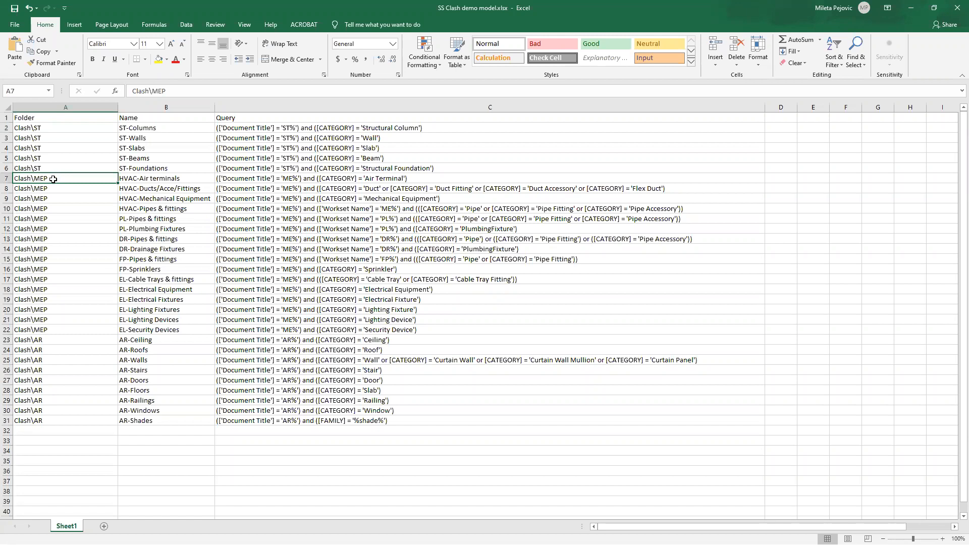
click(40, 339)
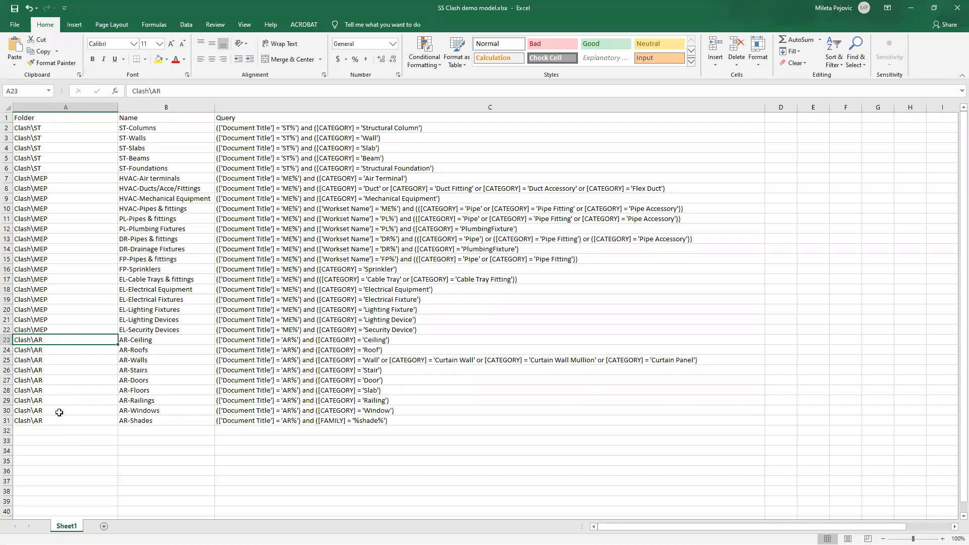
click(139, 129)
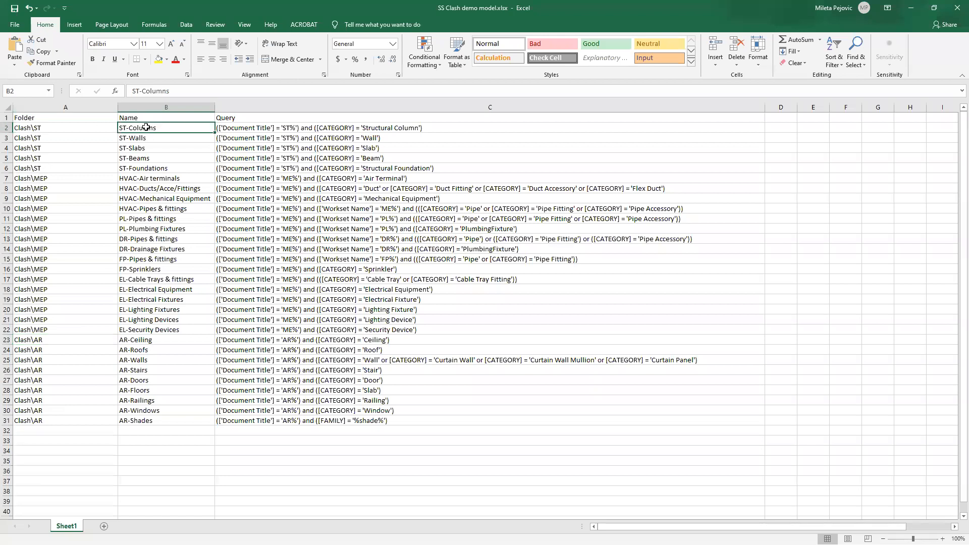
click(149, 138)
click(147, 147)
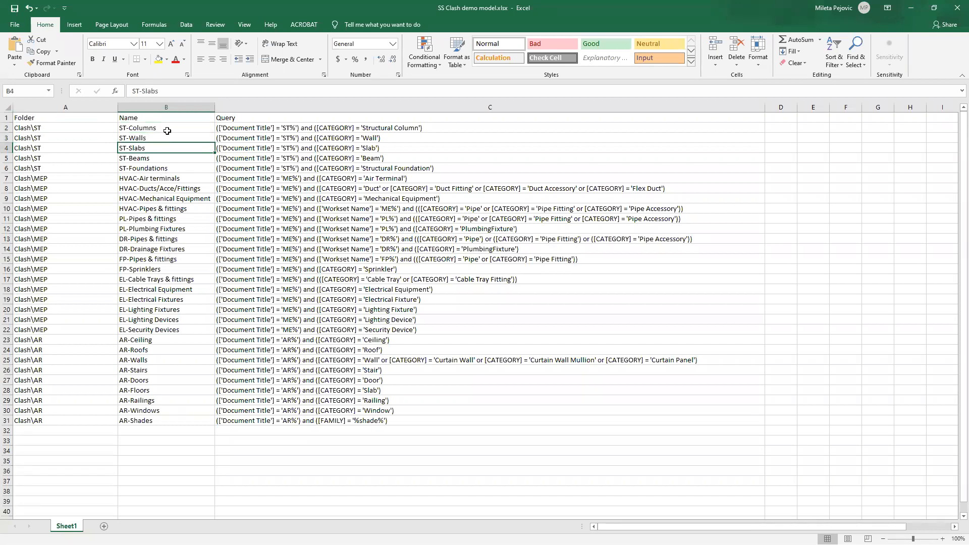
click(242, 126)
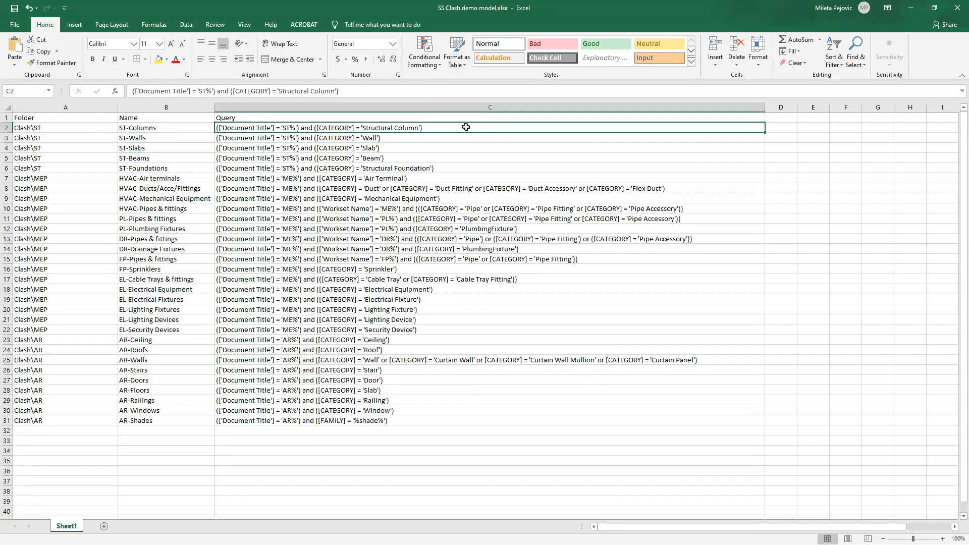
click(455, 219)
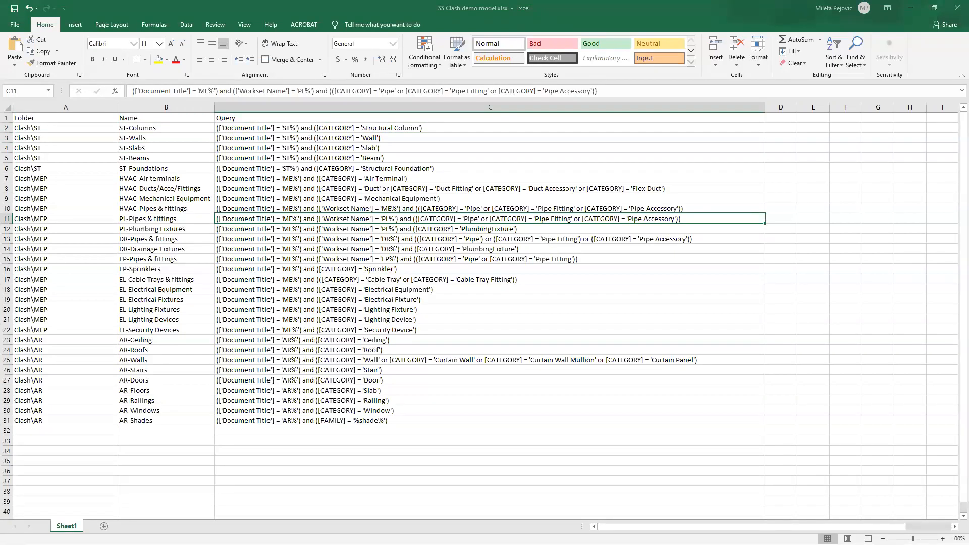
- Switch to Expressions.xlsx and examine the Equal, Contains, BeginsWith and EndsWith property expression syntax
key(alt+Tab)
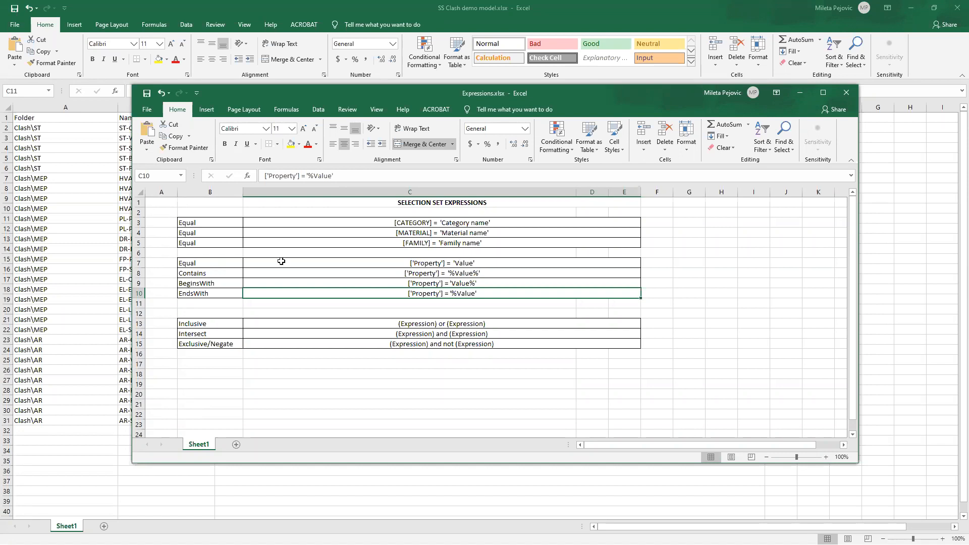
click(463, 263)
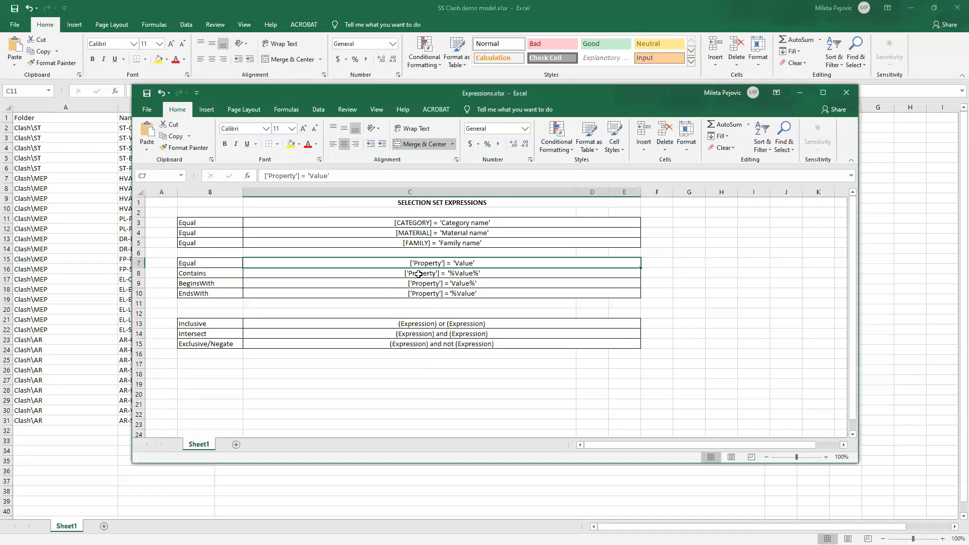
click(224, 274)
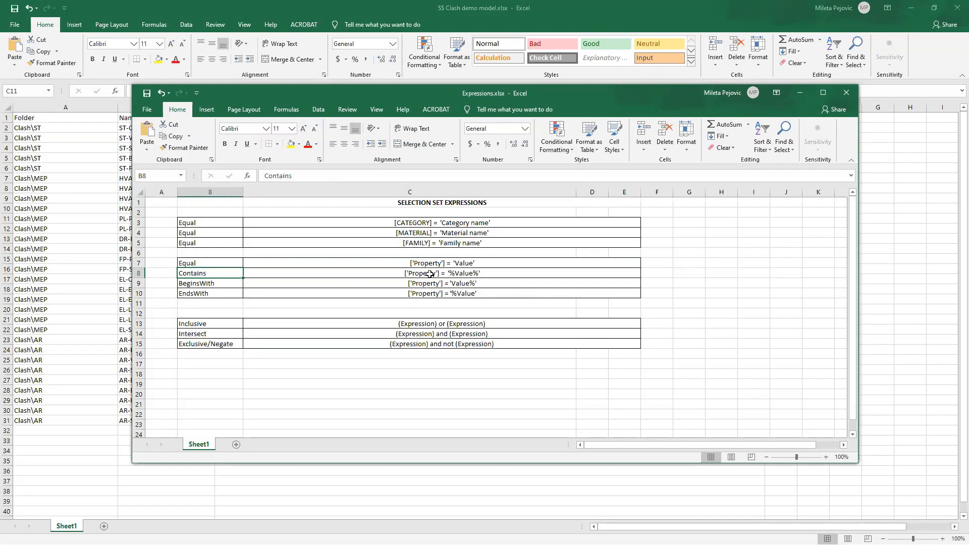
click(465, 274)
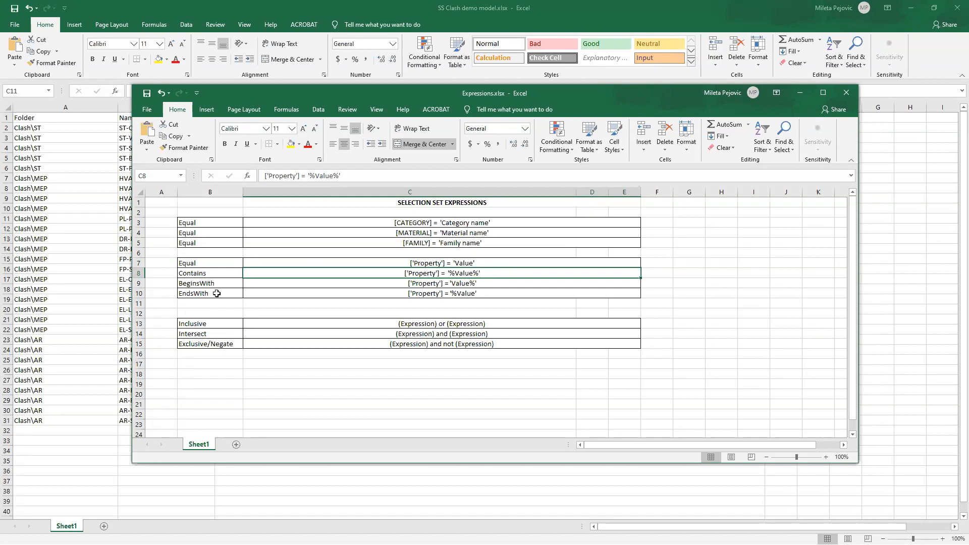
click(457, 293)
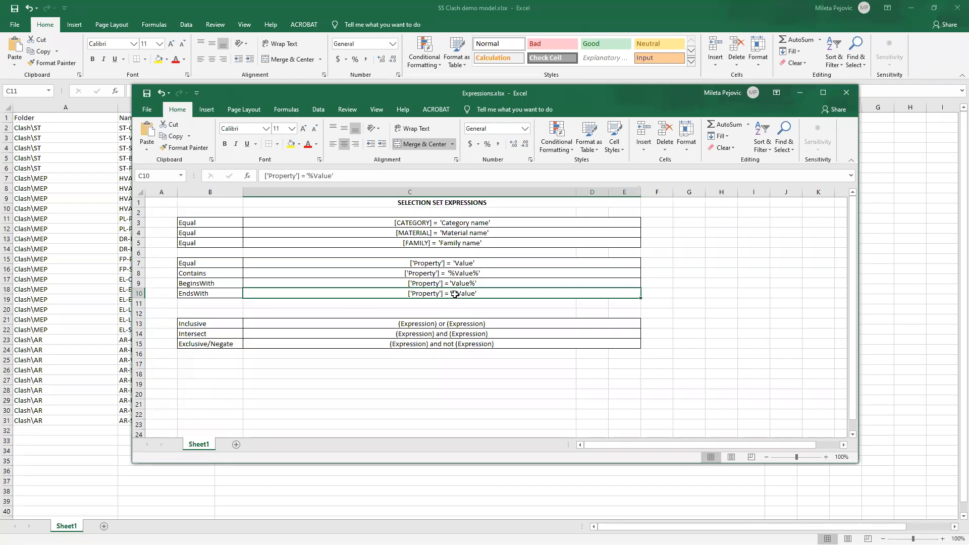
click(417, 385)
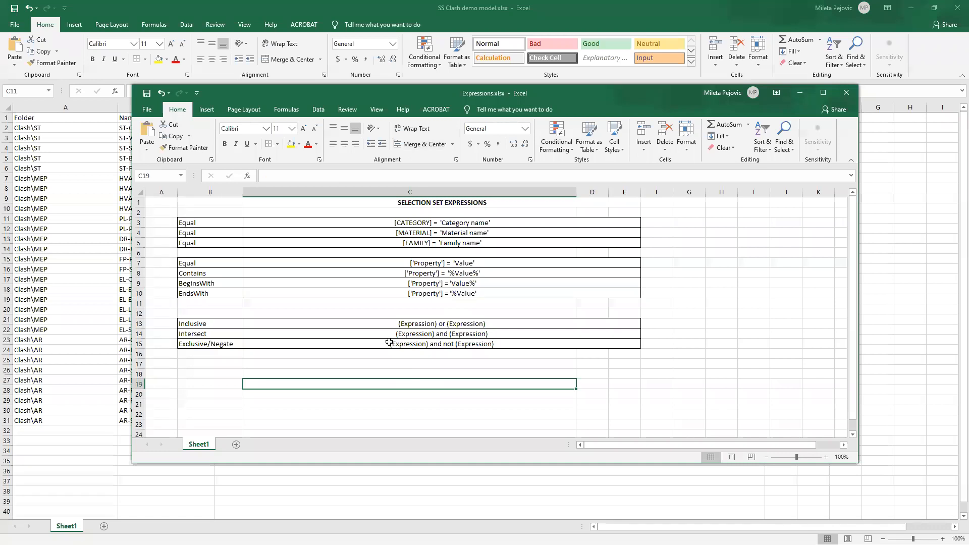
- Examine the Inclusive, Intersect and Exclusive/Negate rows for combining expressions
click(217, 322)
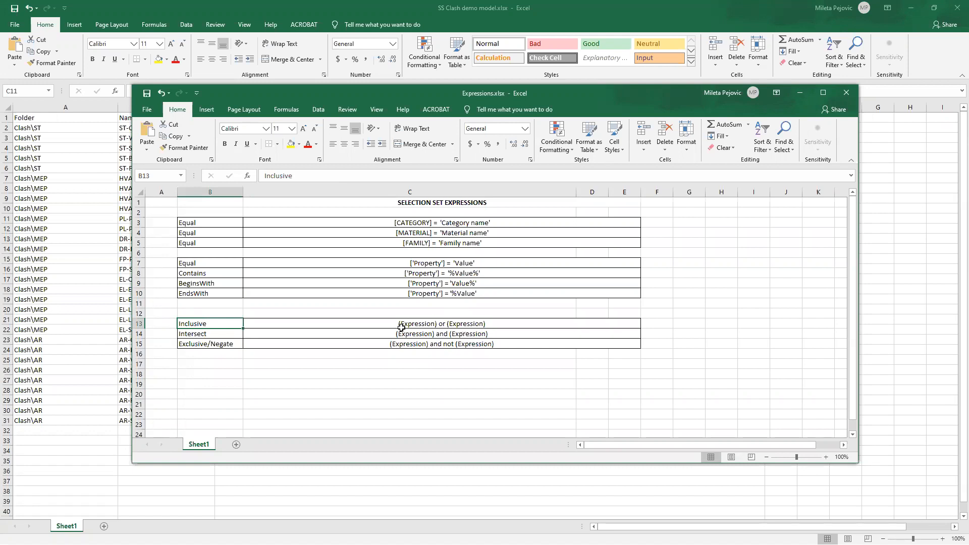
click(208, 334)
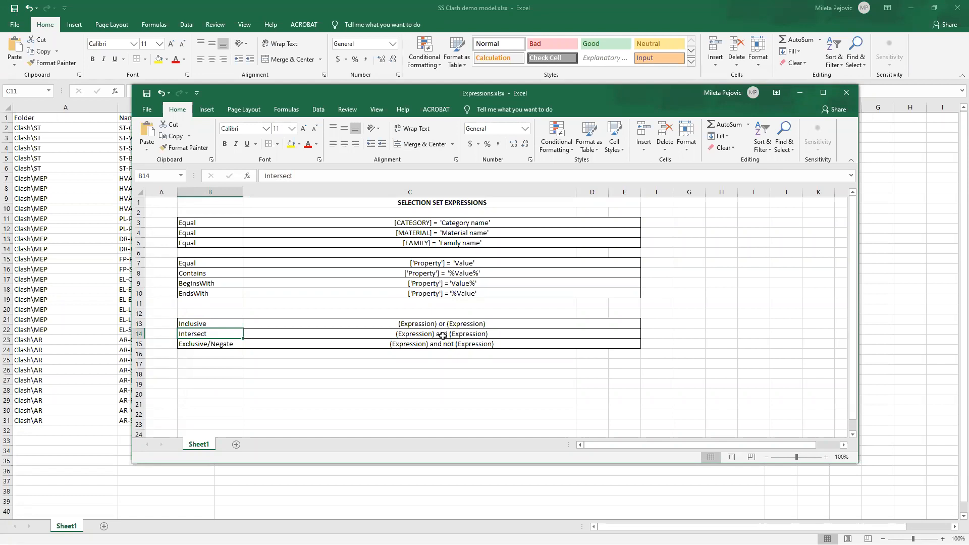
click(202, 351)
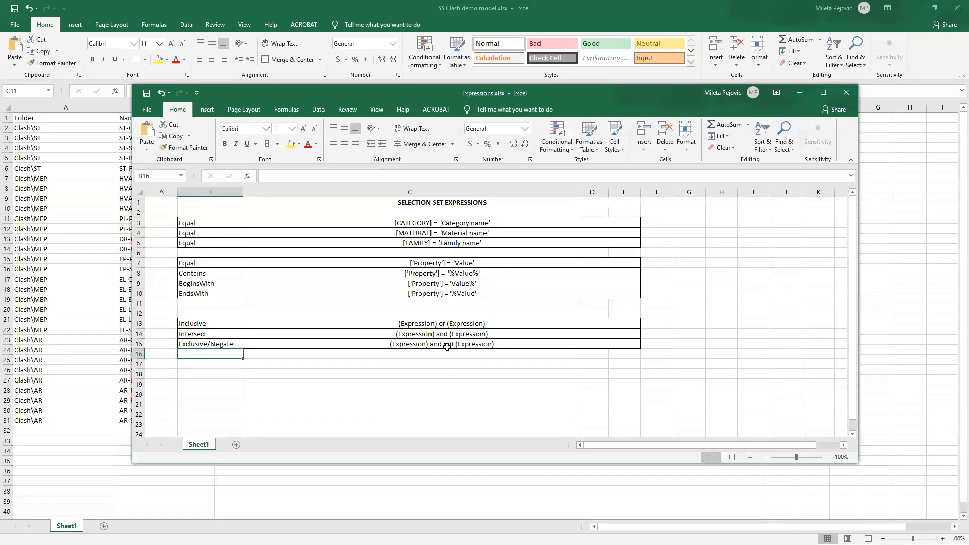
- Return to SS Clash demo model.xlsx and compare the ST-Columns name with its query, along with neighbouring ST and MEP sets
click(800, 92)
click(421, 319)
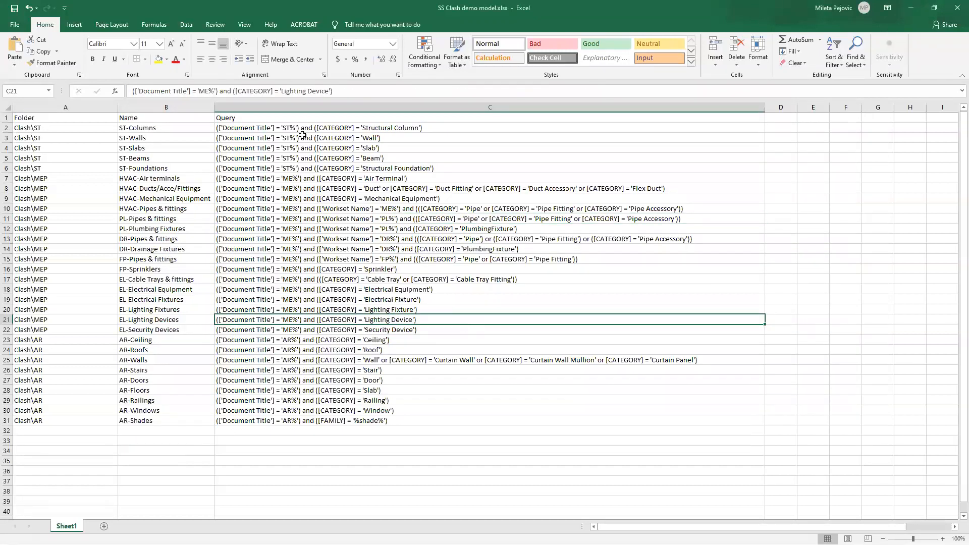
click(164, 127)
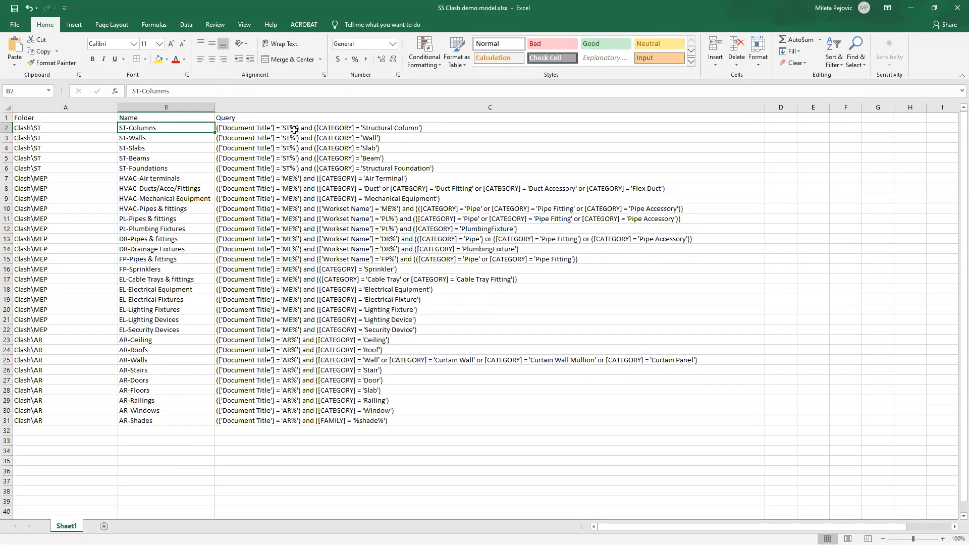
click(229, 129)
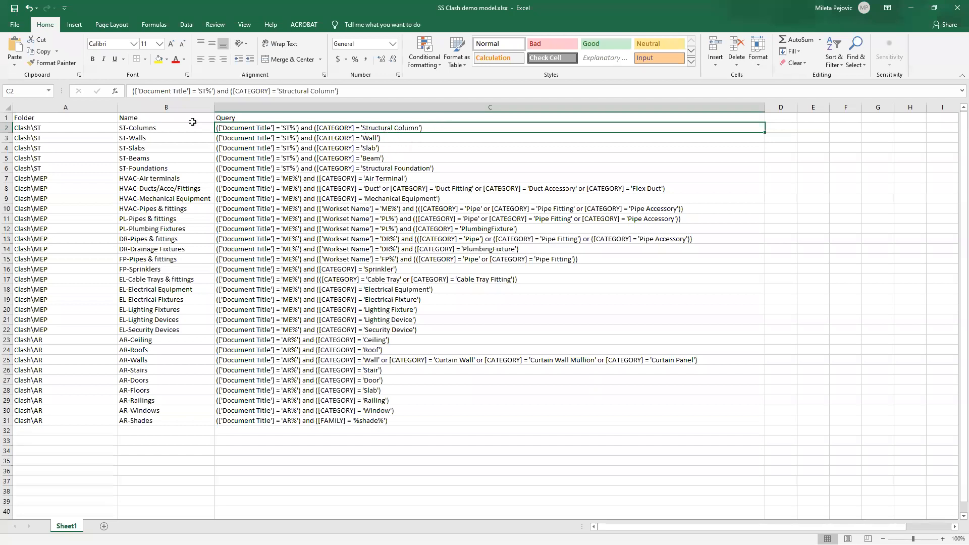
drag(151, 128, 396, 130)
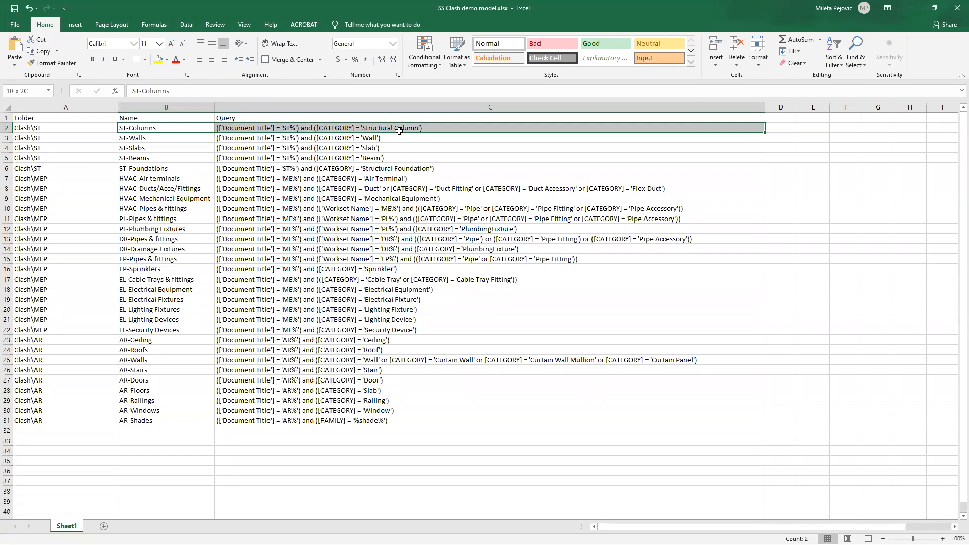
click(197, 138)
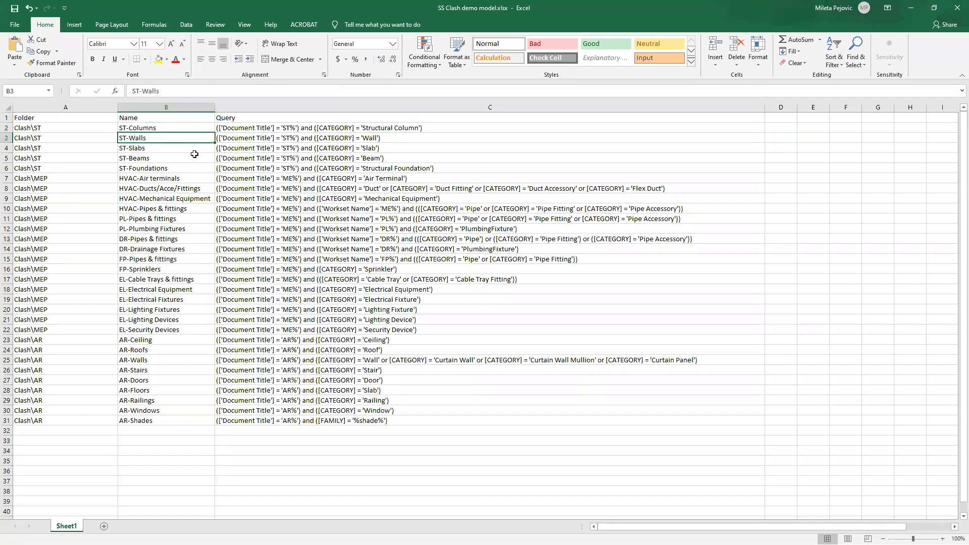
drag(194, 162, 237, 169)
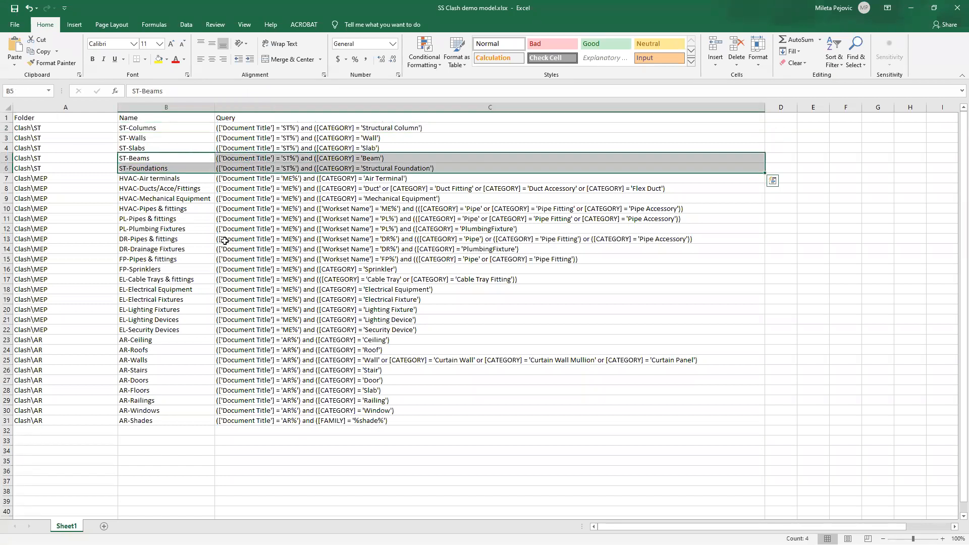
drag(200, 245, 206, 280)
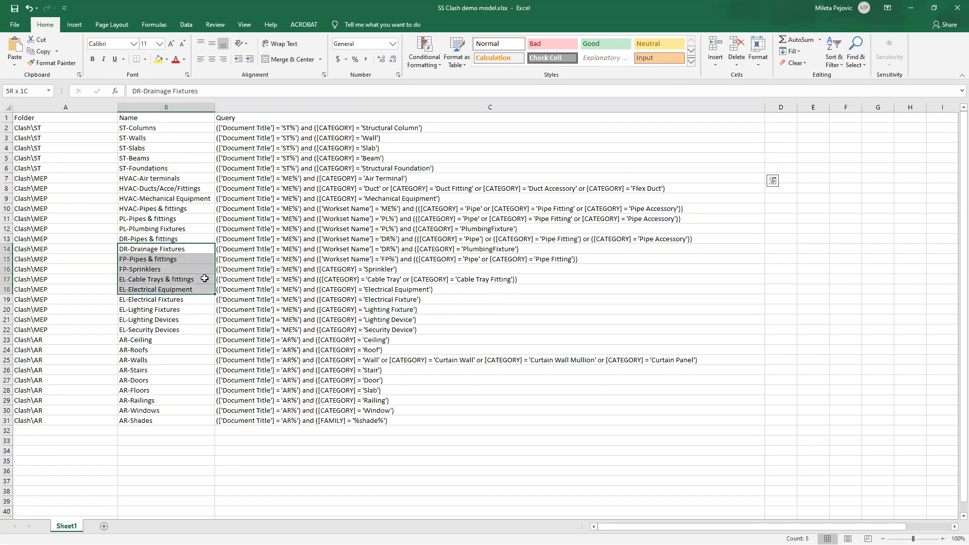
- Examine how the EL-Security Devices, AR-Floors and AR-Doors queries combine document title and category
click(392, 330)
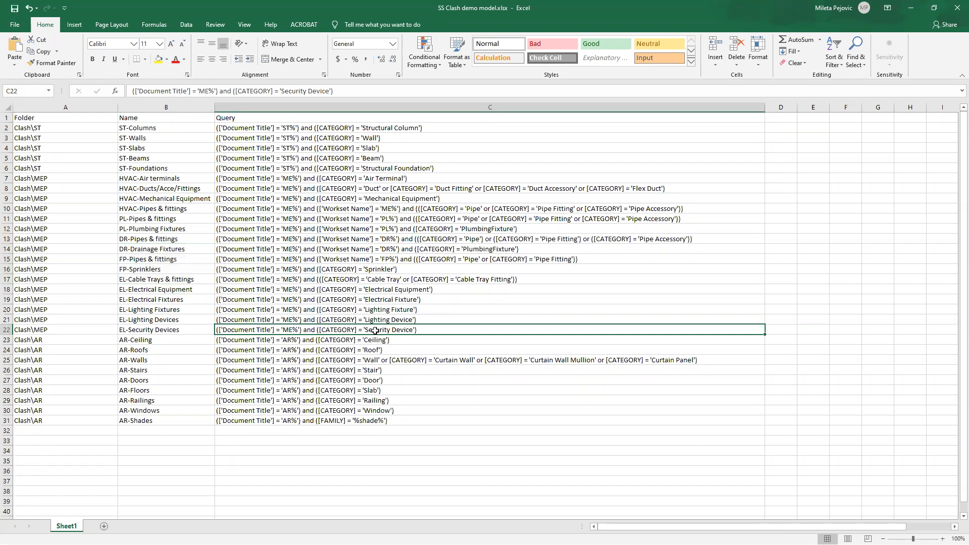
click(160, 331)
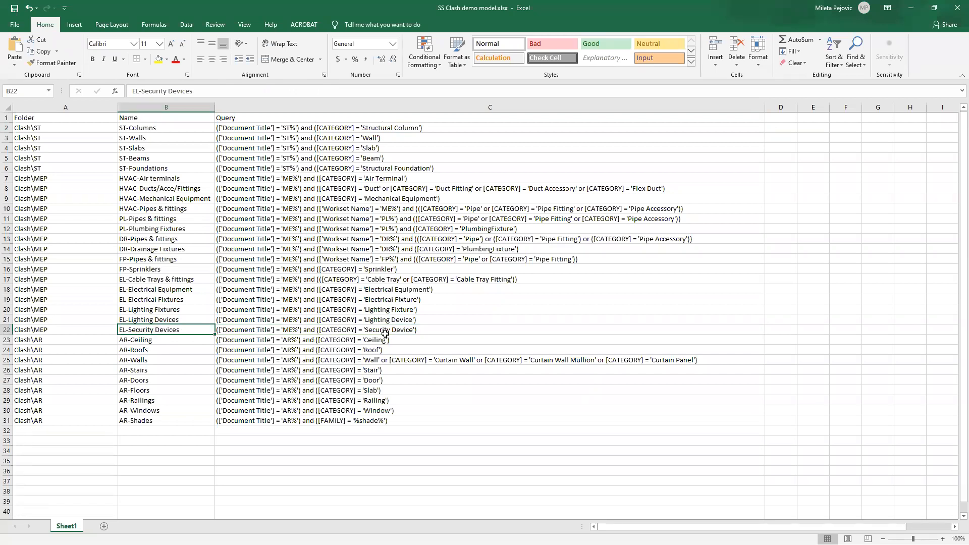
click(335, 329)
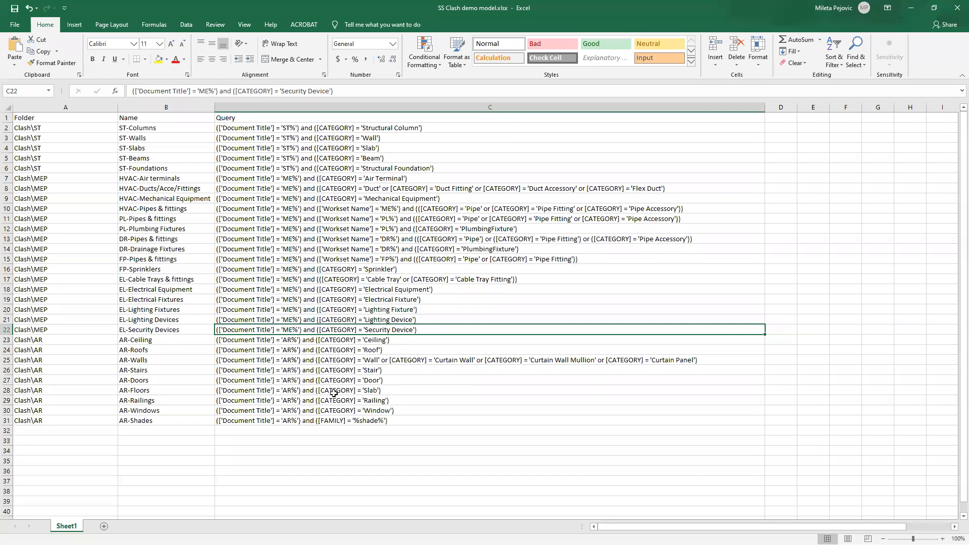
click(279, 393)
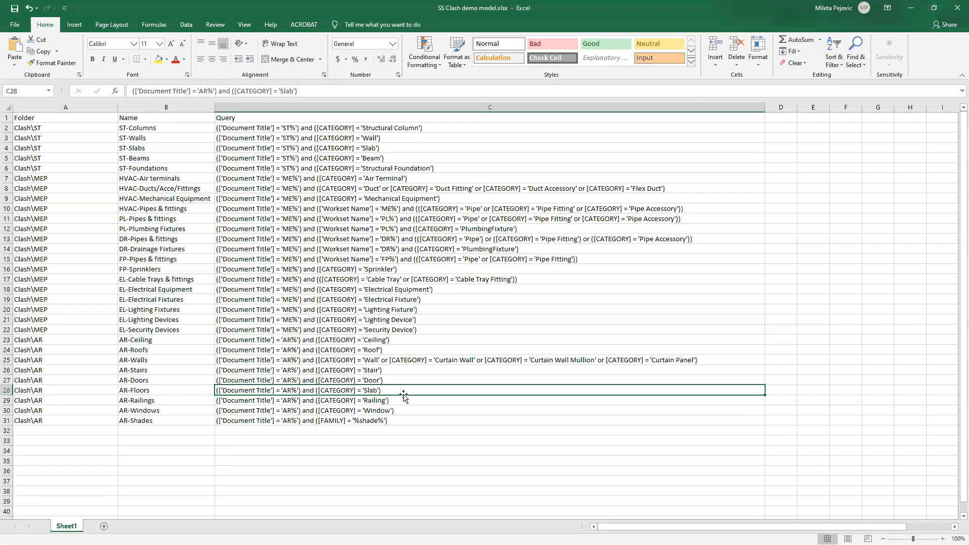
click(370, 383)
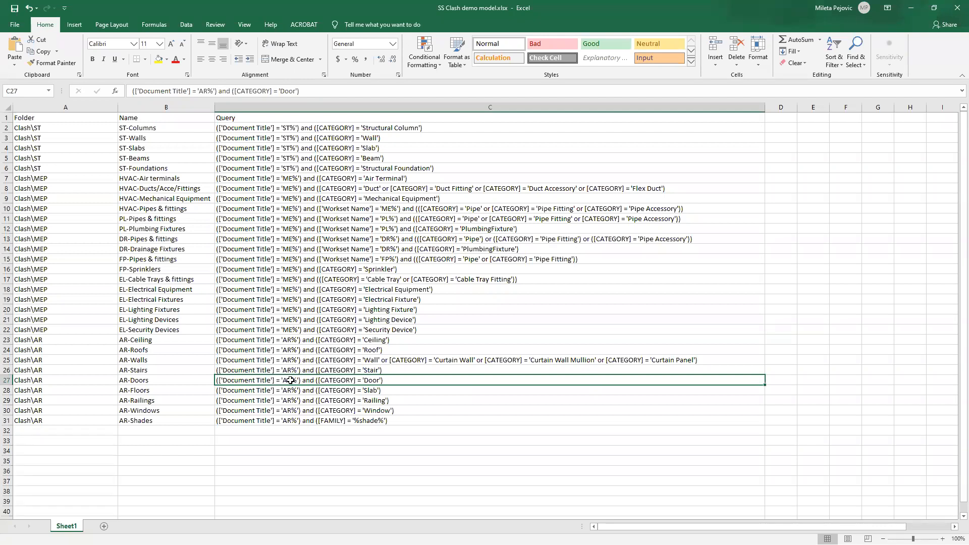
- Switch to SS uniformat with description.xlsx and review the UniFormatFlat folder, names and UniFormat queries throughout the list
click(17, 24)
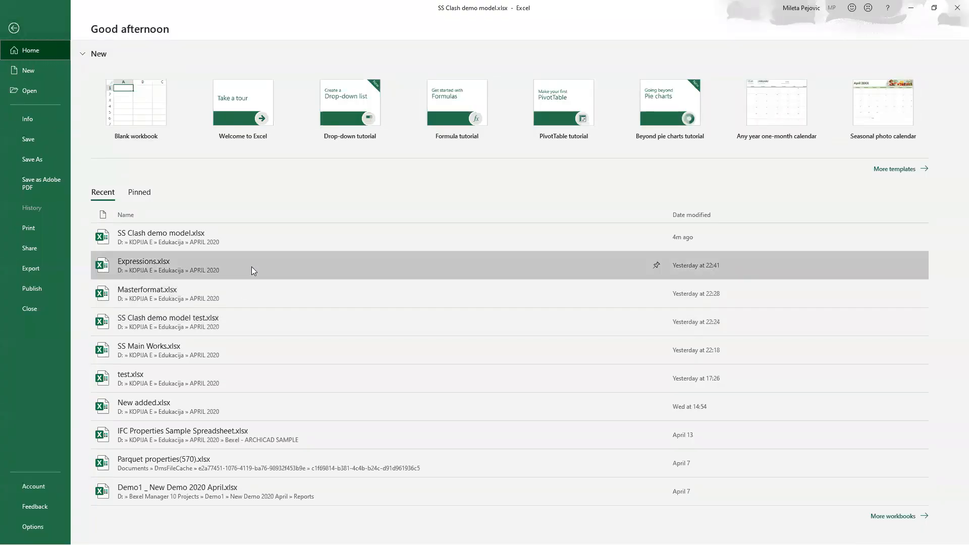
key(Escape)
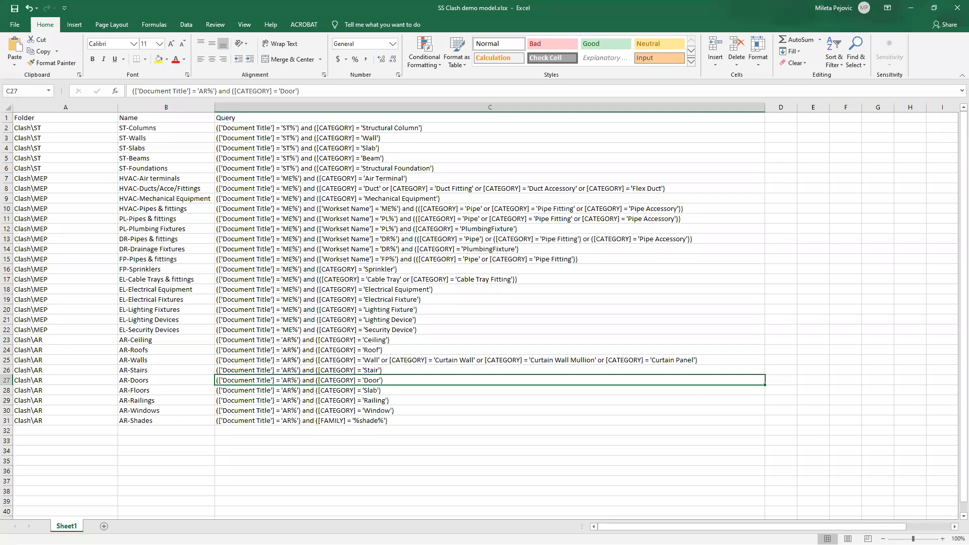
key(alt+Tab)
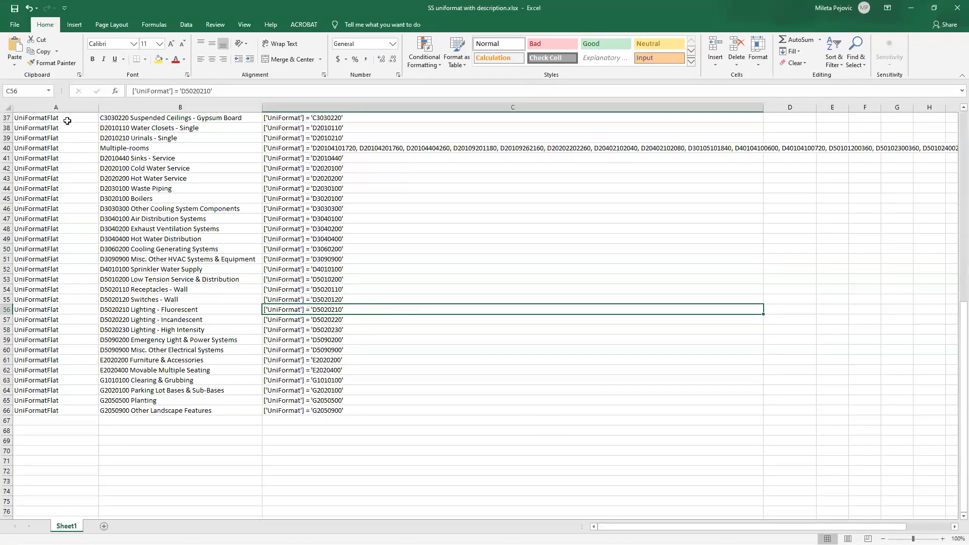
scroll(68, 121, up, 12)
drag(57, 129, 38, 426)
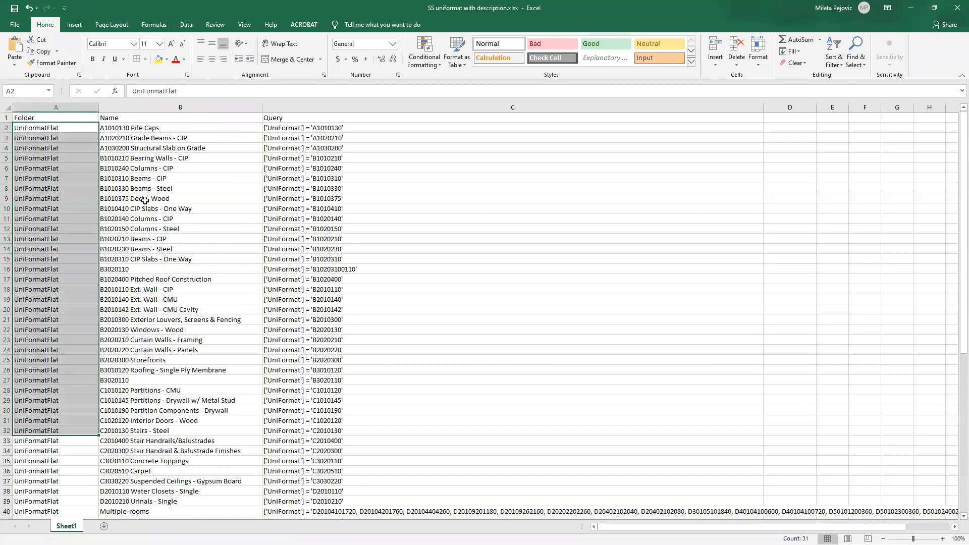
click(148, 128)
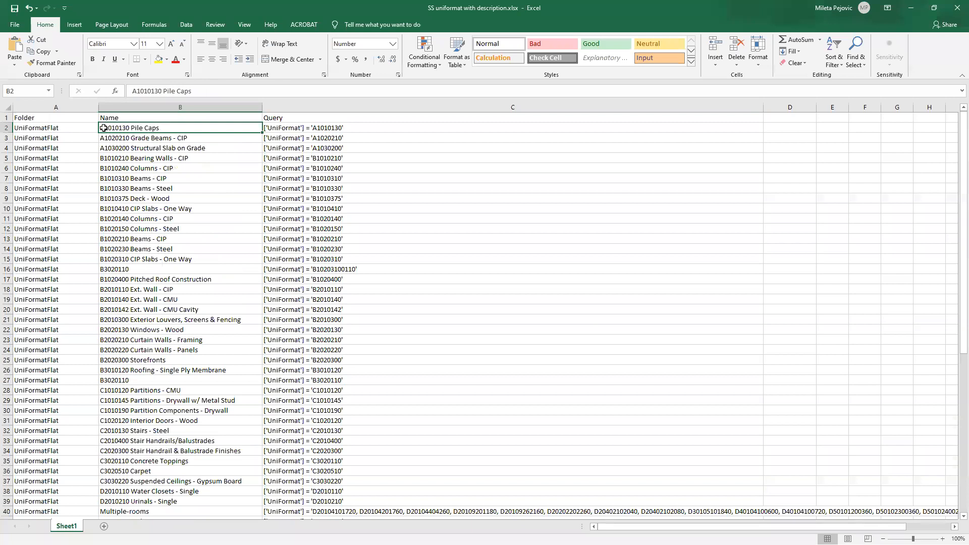
click(352, 127)
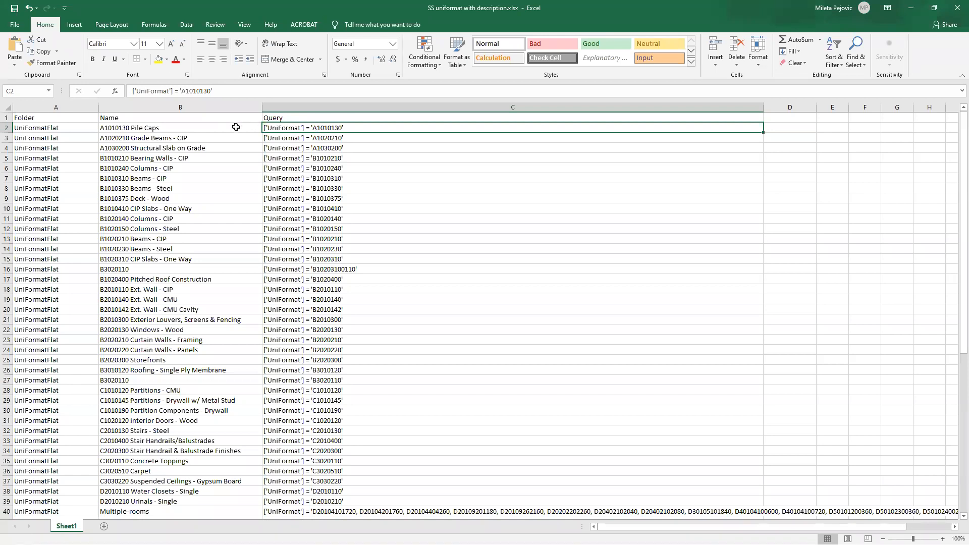
scroll(236, 126, down, 6)
scroll(245, 266, up, 1)
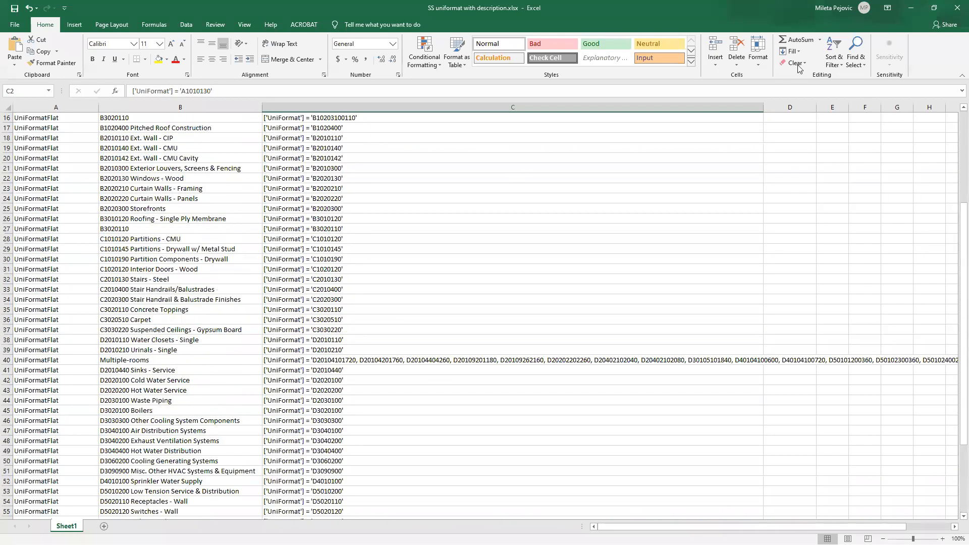
scroll(234, 273, down, 6)
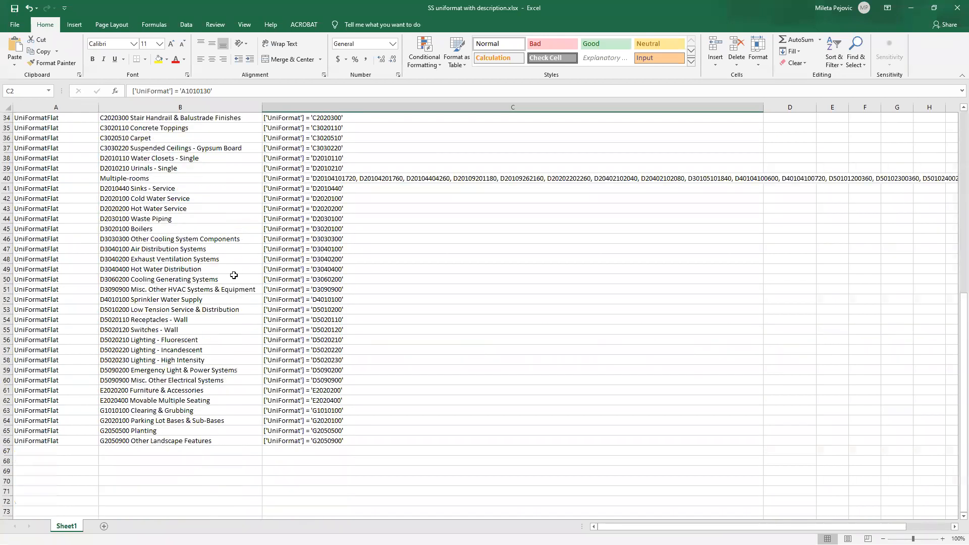
- Switch to Bexel Manager and import the selection sets from SS Clash demo model.xlsx in the APRIL 2020 folder
click(907, 15)
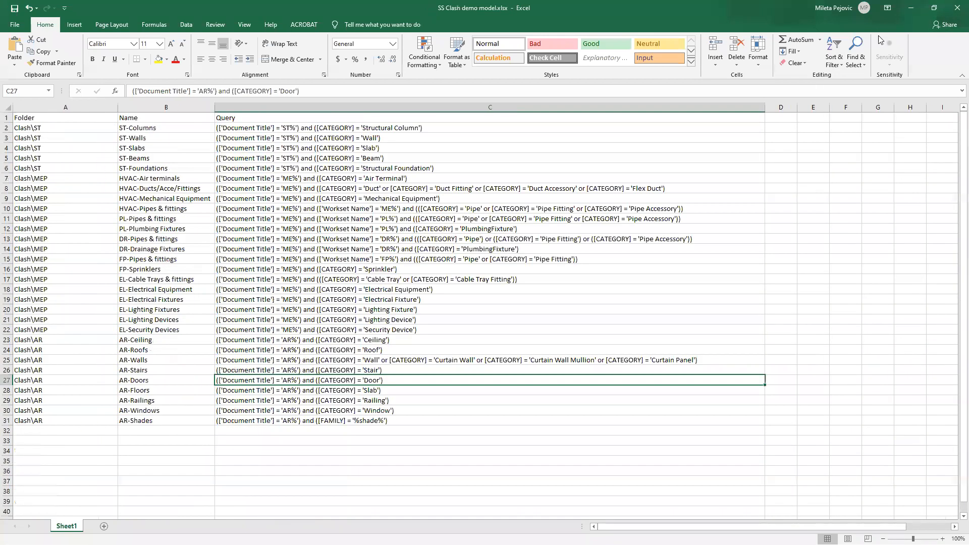
click(907, 14)
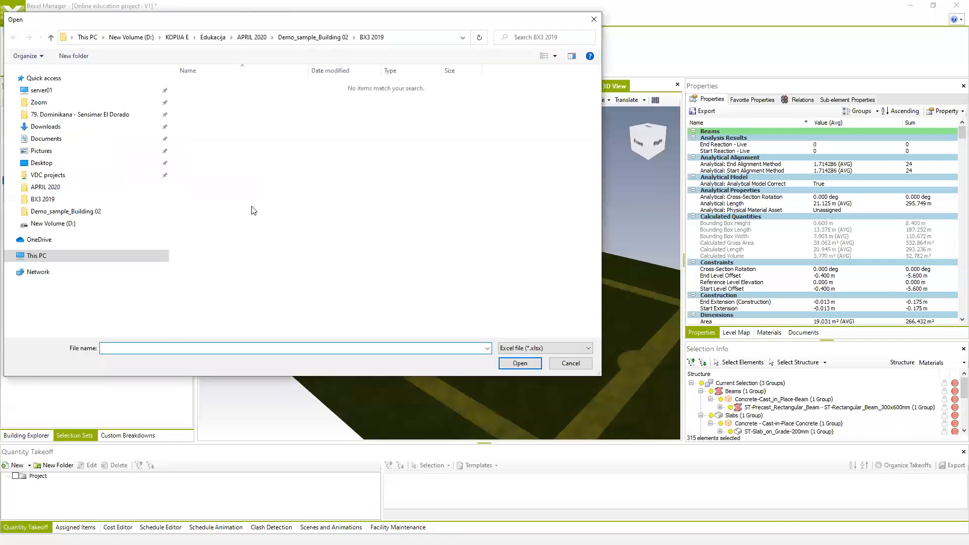
click(45, 187)
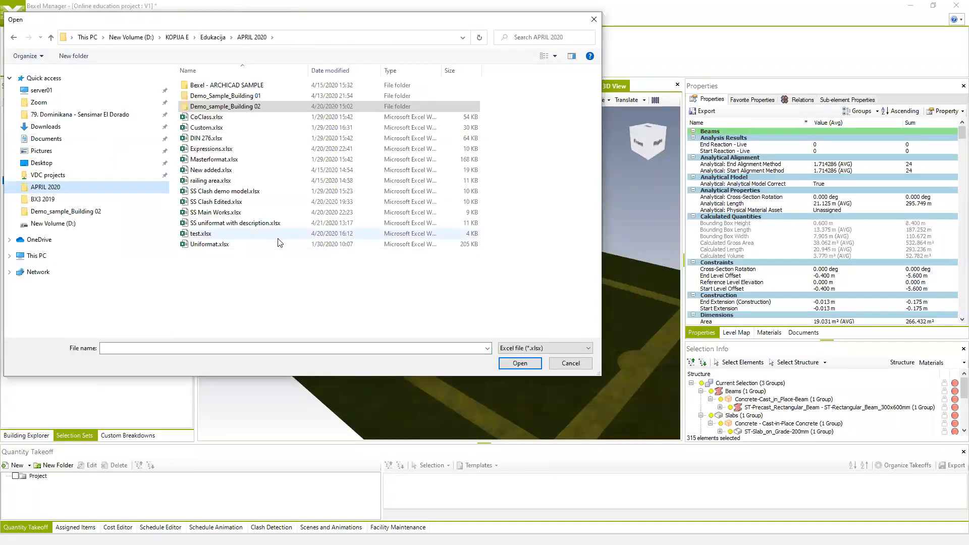
click(256, 286)
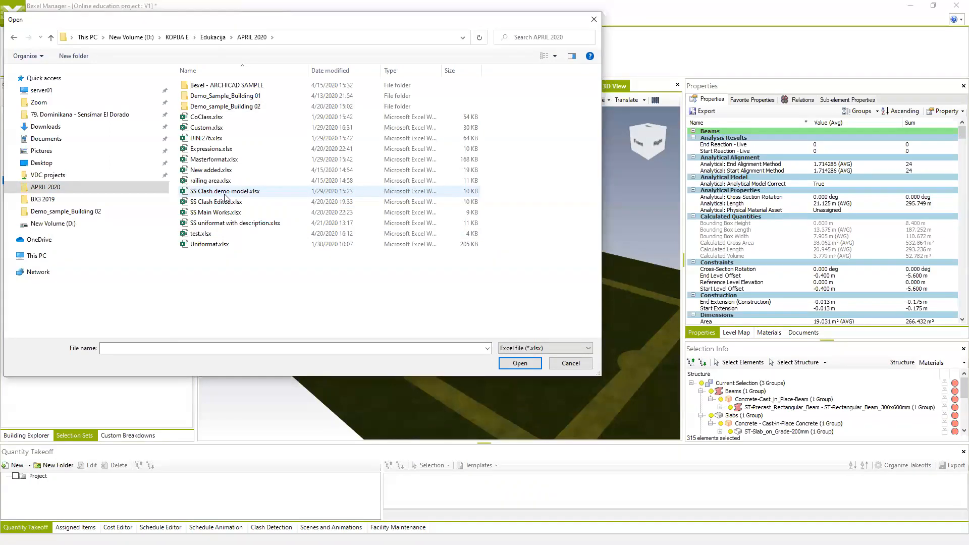
click(208, 191)
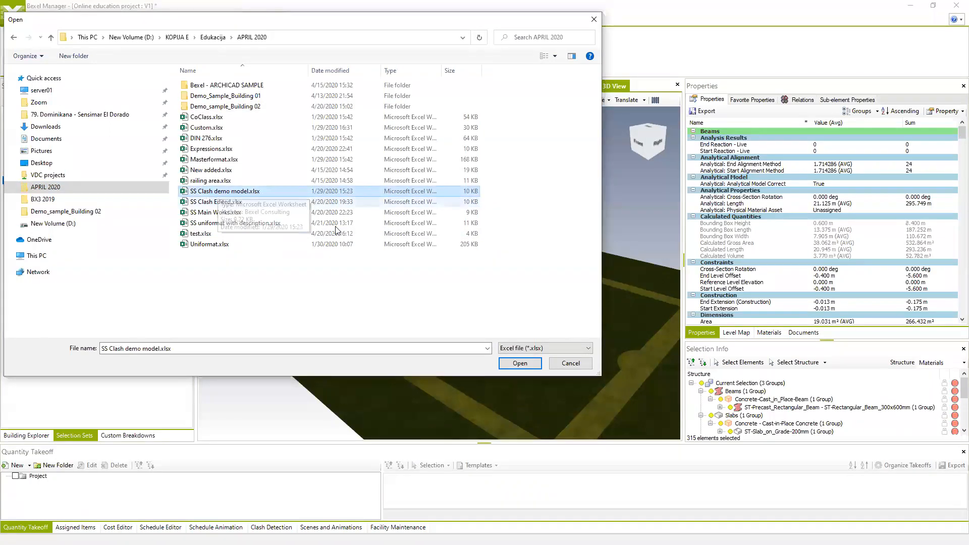
click(524, 366)
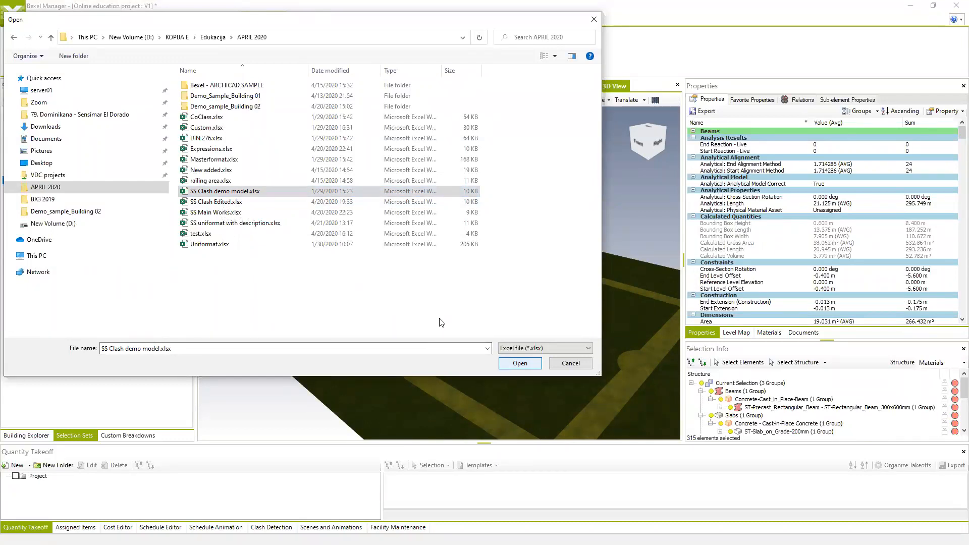
click(512, 367)
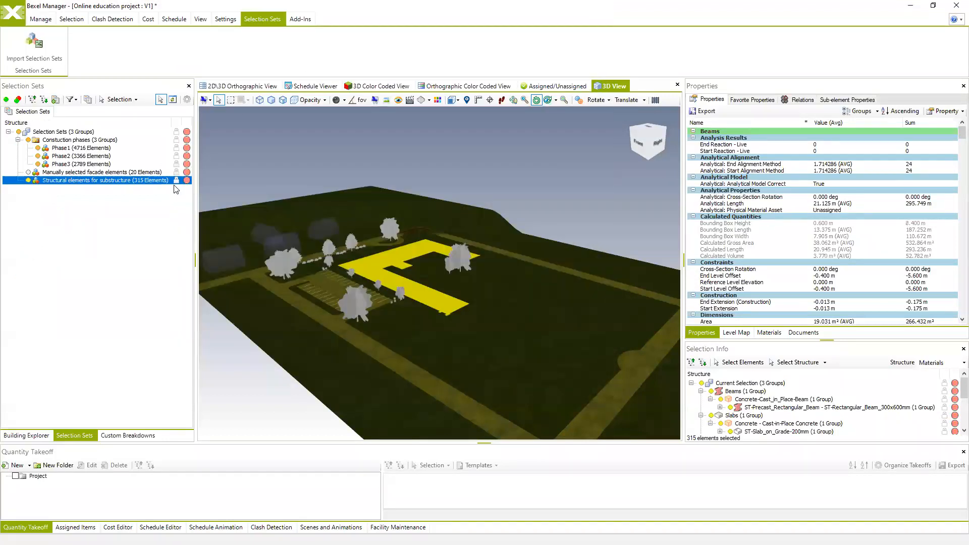
click(528, 311)
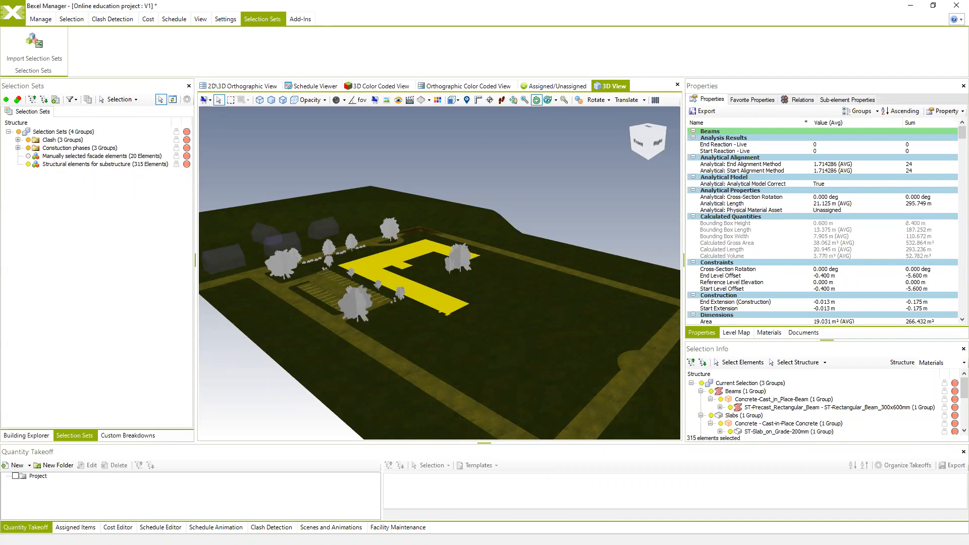
- Compare the folder and name columns of SS Clash demo model.xlsx with the imported Clash folder, expanding its ST, MEP and AR subfolders
key(alt+Tab)
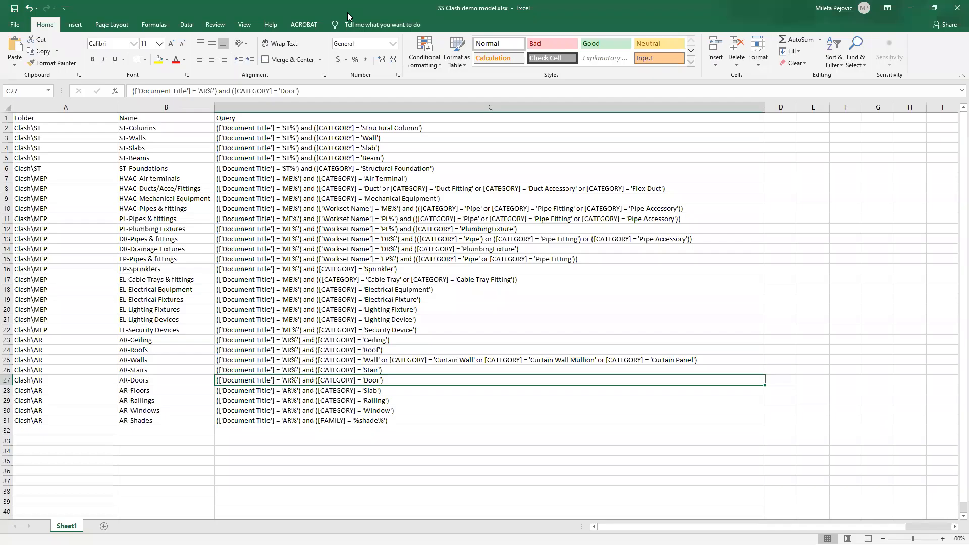
drag(347, 12, 592, 63)
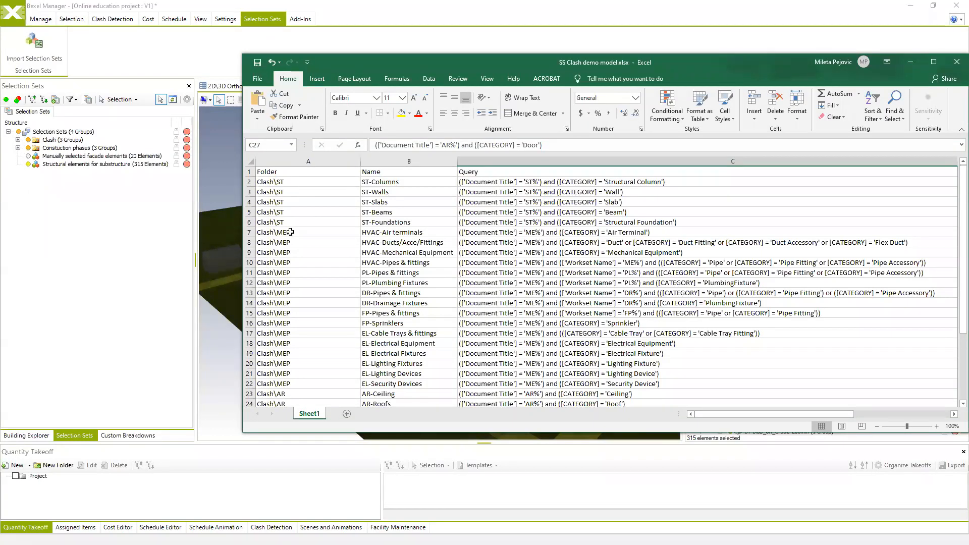
scroll(303, 321, down, 2)
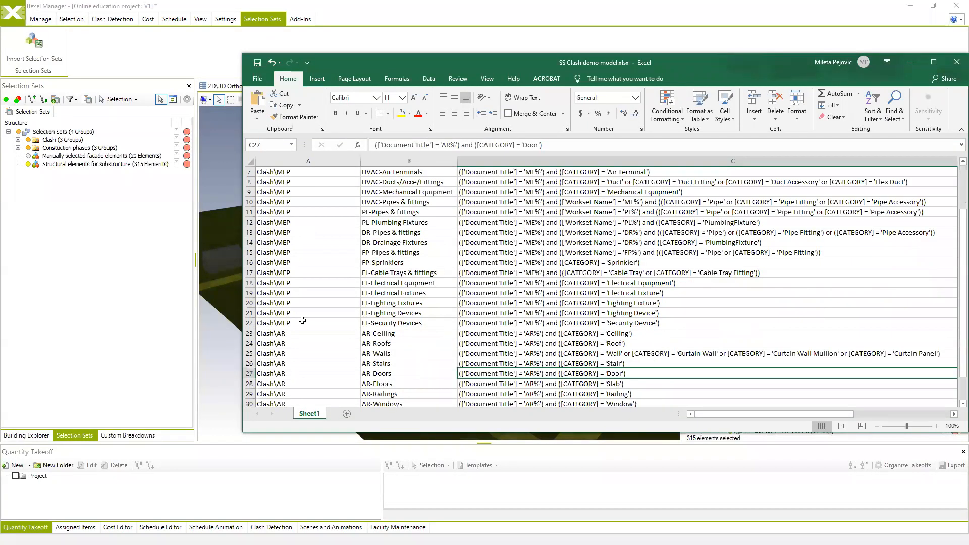
click(18, 140)
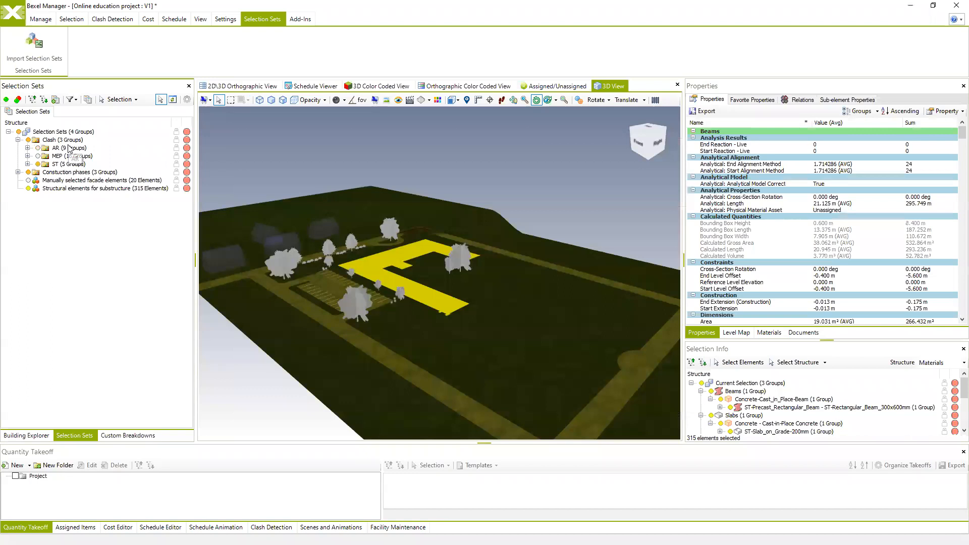
click(27, 164)
click(27, 156)
click(27, 148)
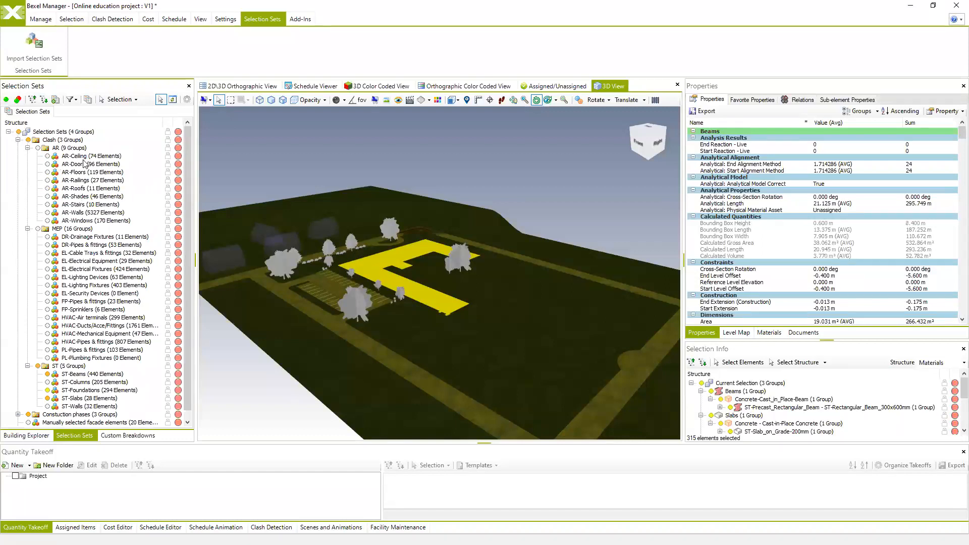
- Hide all selection sets in the 3D view and clear the current element selection
click(18, 132)
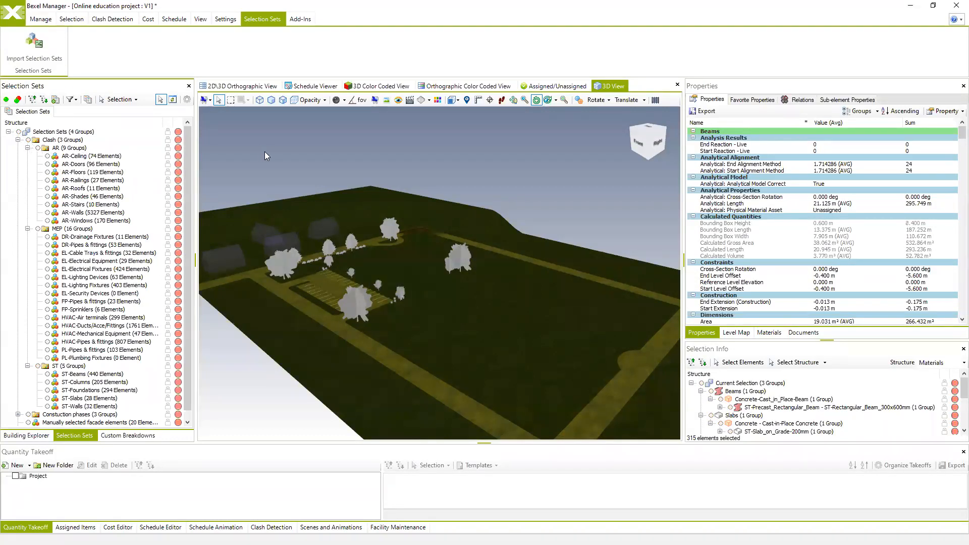
click(49, 156)
drag(291, 234, 309, 232)
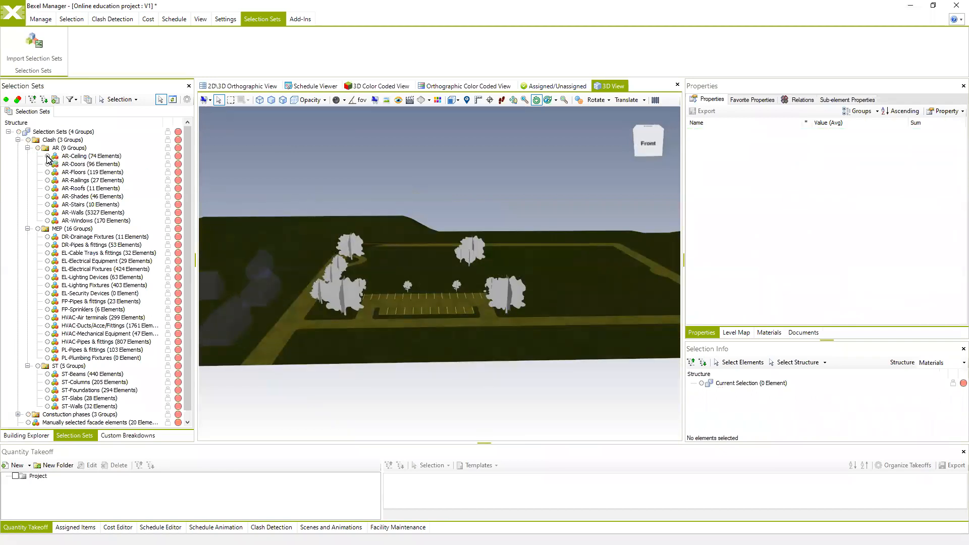
drag(401, 215, 388, 209)
scroll(388, 209, up, 3)
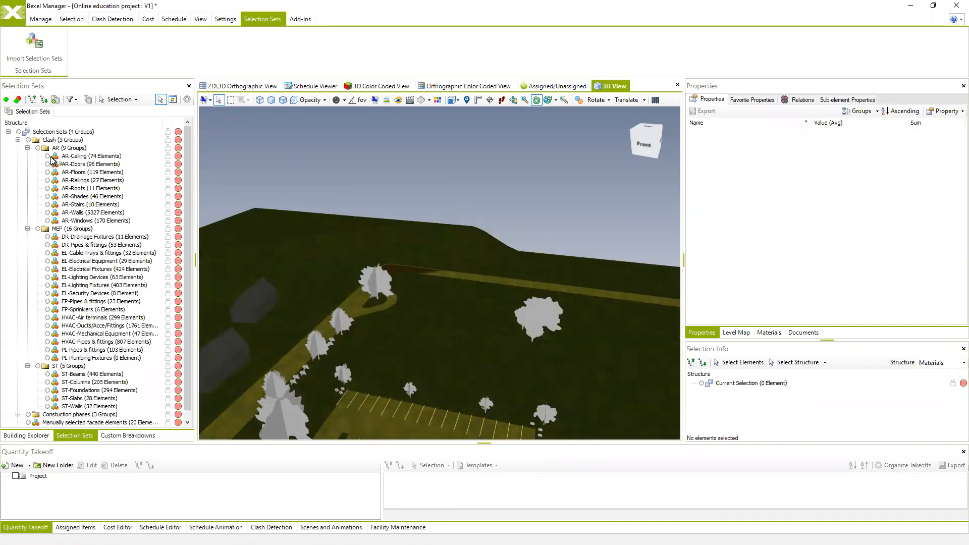
- Inspect the AR-Ceiling, AR-Doors, AR-Floors and ST-Foundations sets in the 3D view by showing them one at a time
click(48, 156)
click(48, 157)
click(48, 164)
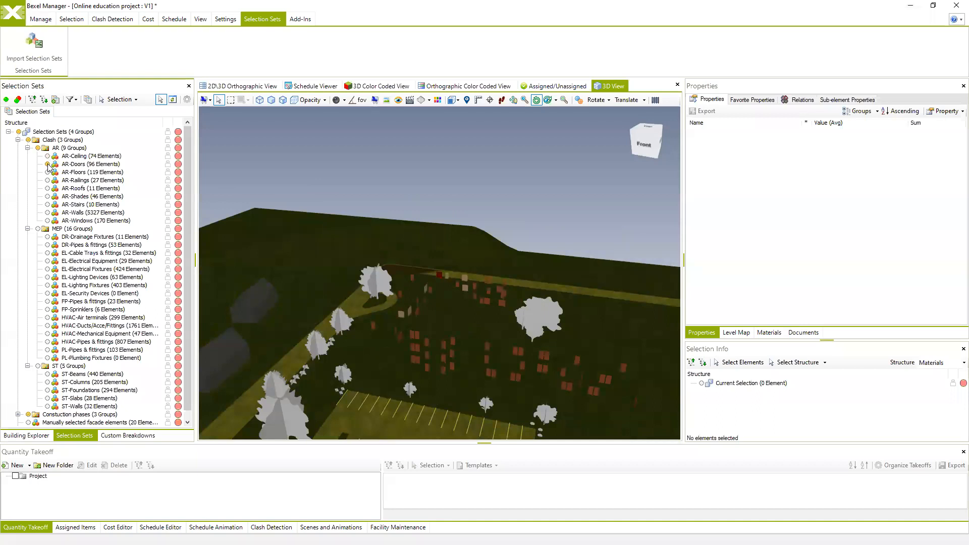
scroll(470, 309, up, 3)
scroll(441, 248, up, 5)
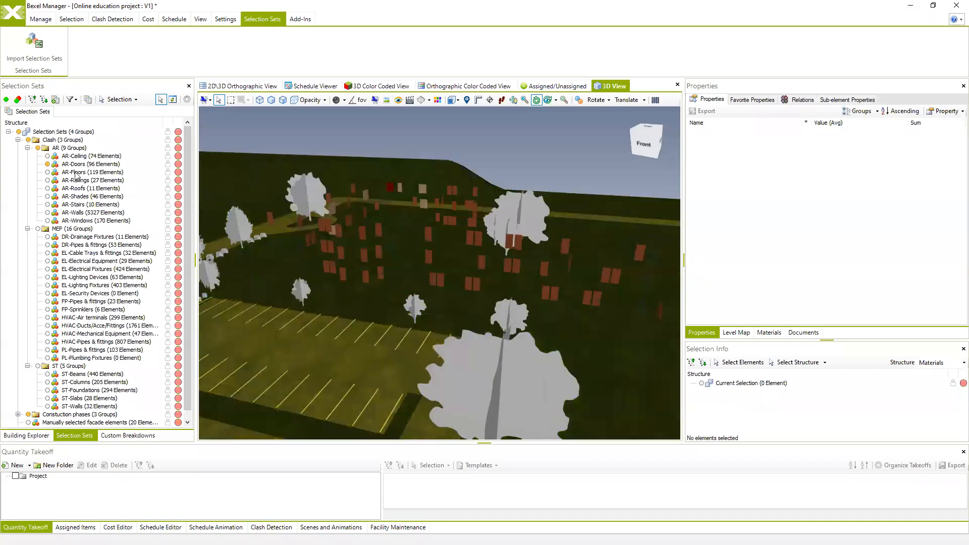
click(48, 164)
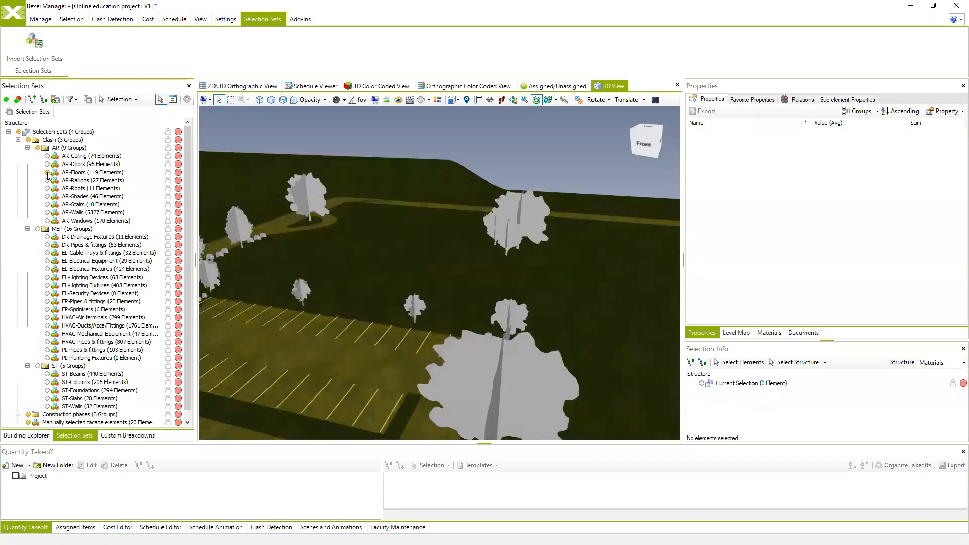
scroll(71, 315, down, 1)
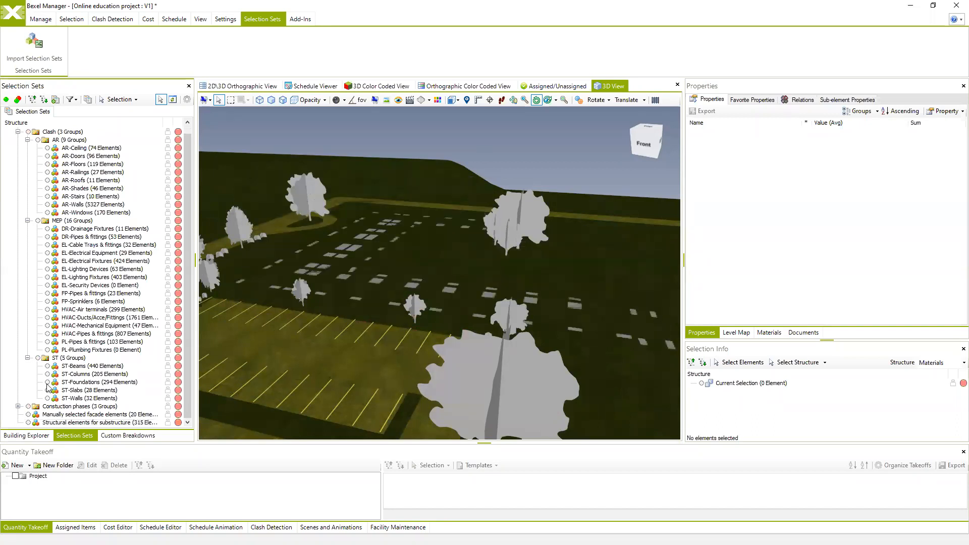
middle_drag(476, 220, 104, 119)
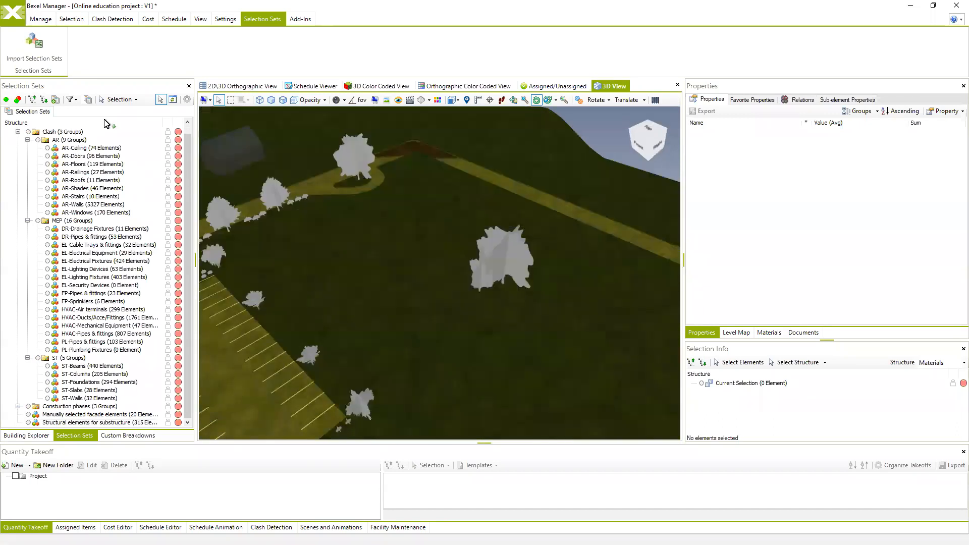
- Collapse the Clash folder and import the selection sets from SS uniformat with description.xlsx
click(28, 139)
click(17, 139)
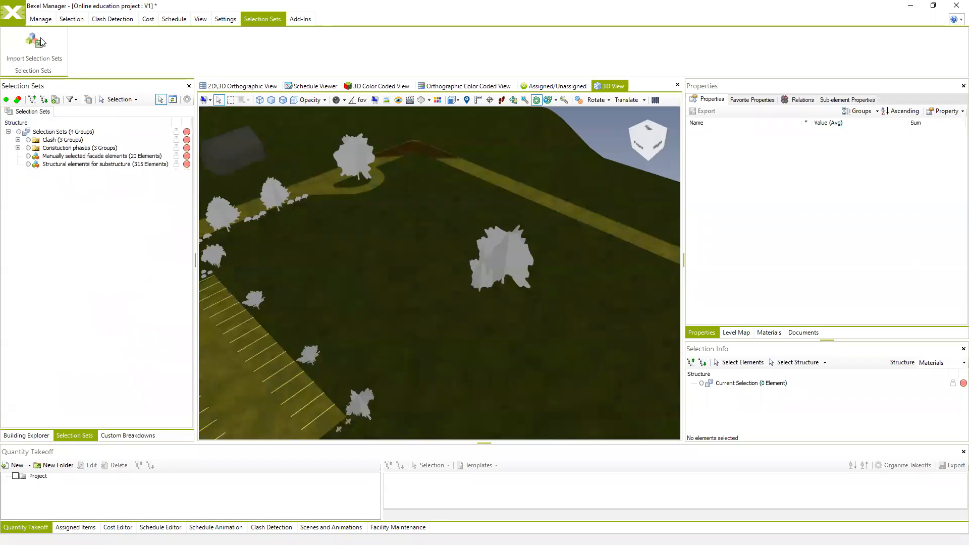
click(34, 47)
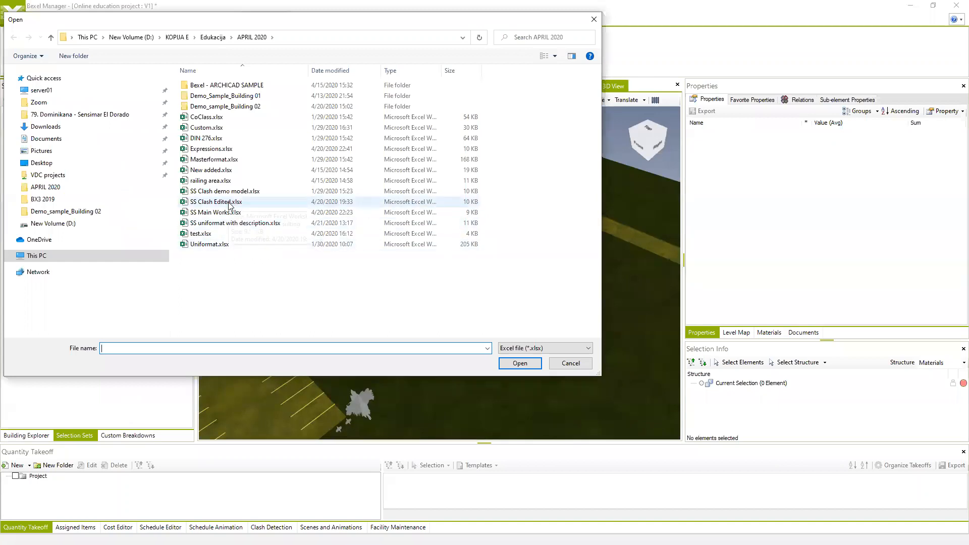
click(252, 223)
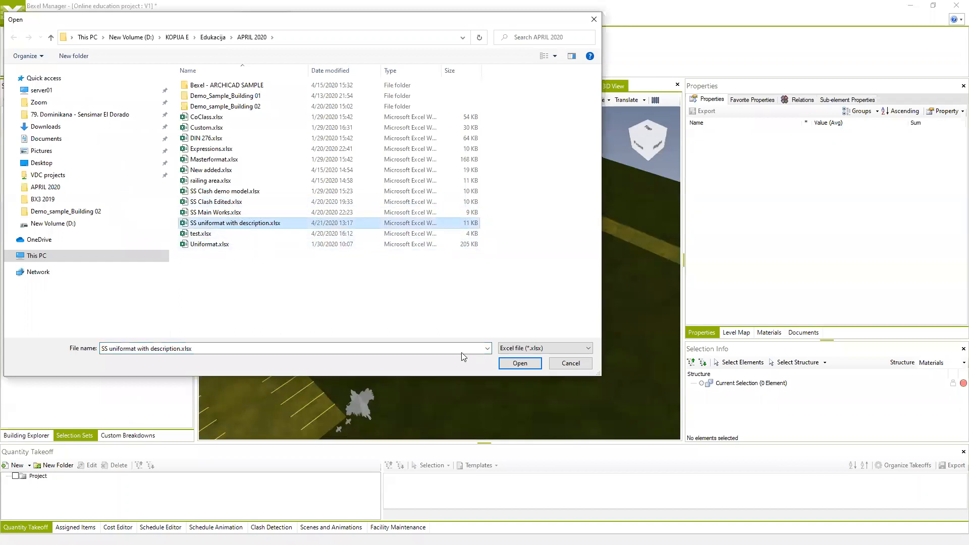
click(518, 363)
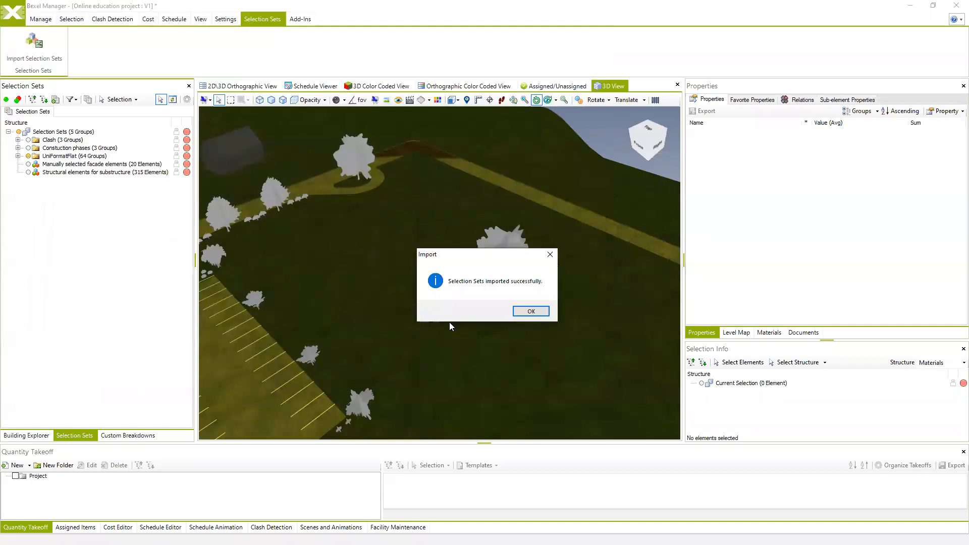
click(534, 311)
- Expand the UniFormatFlat folder and view the A1010130 Pile Caps and A1020210 Grade Beams - CIP sets individually in 3D
click(18, 156)
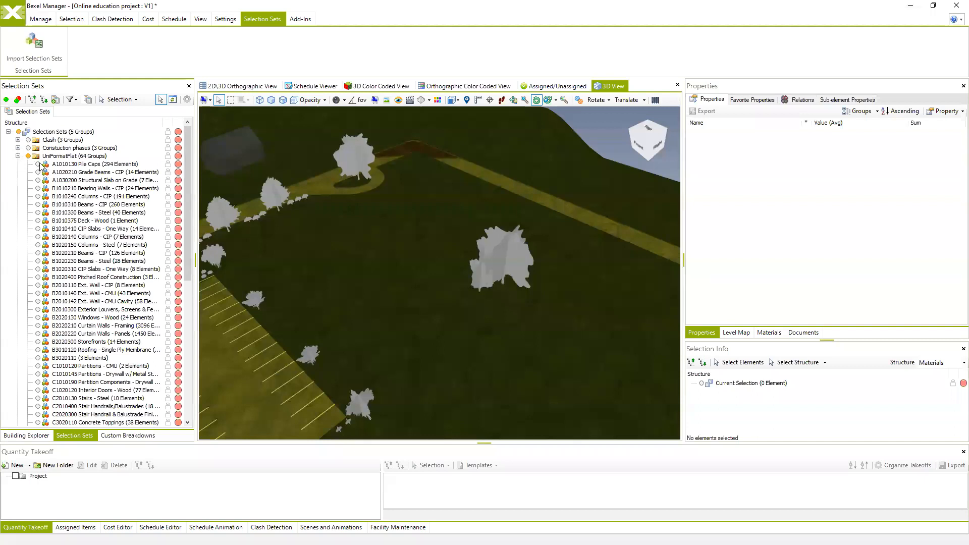
click(37, 164)
middle_drag(383, 258, 399, 235)
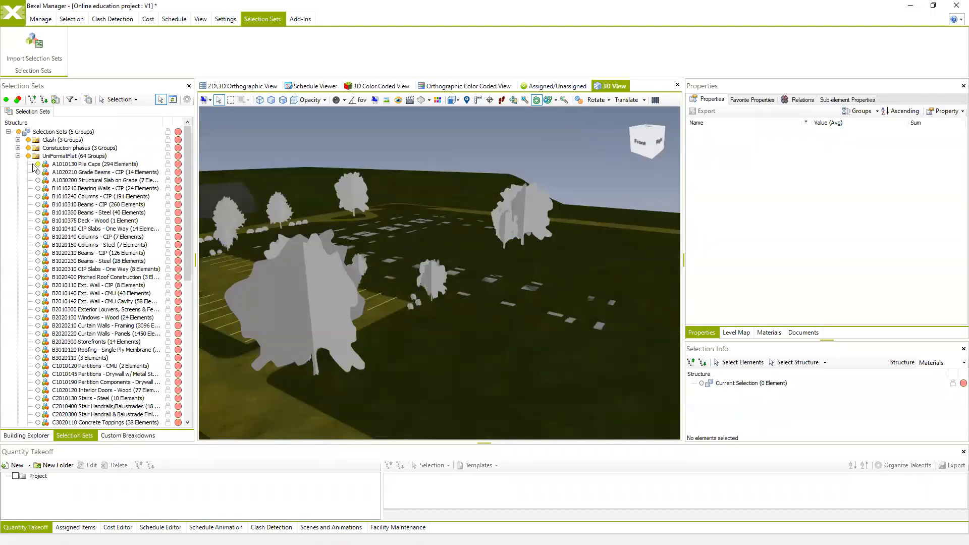
click(37, 164)
mouse_move(339, 264)
middle_down()
mouse_move(342, 249)
mouse_move(343, 261)
middle_up()
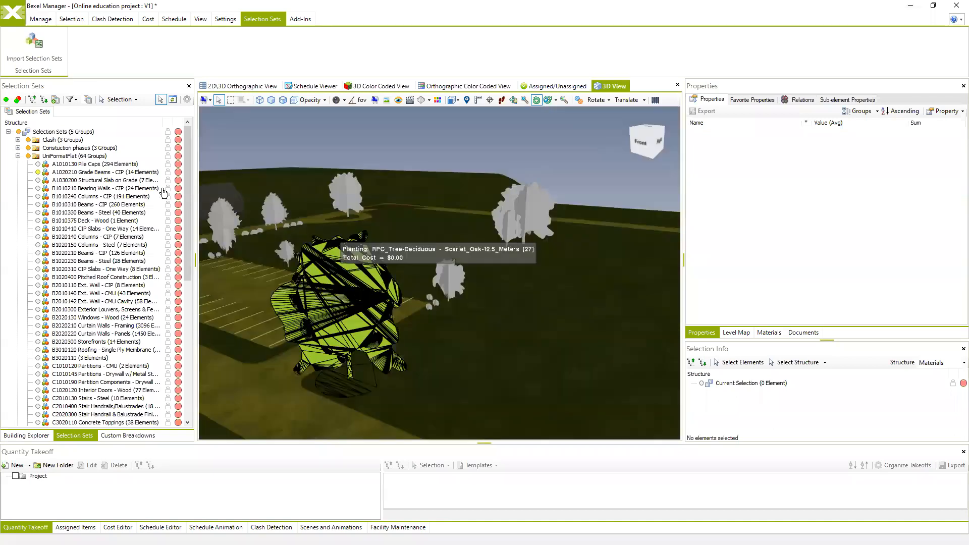
- Examine the query rule of the A1020210 Grade Beams - CIP set in its edit dialog, leave it unsaved and collapse UniFormatFlat
click(70, 174)
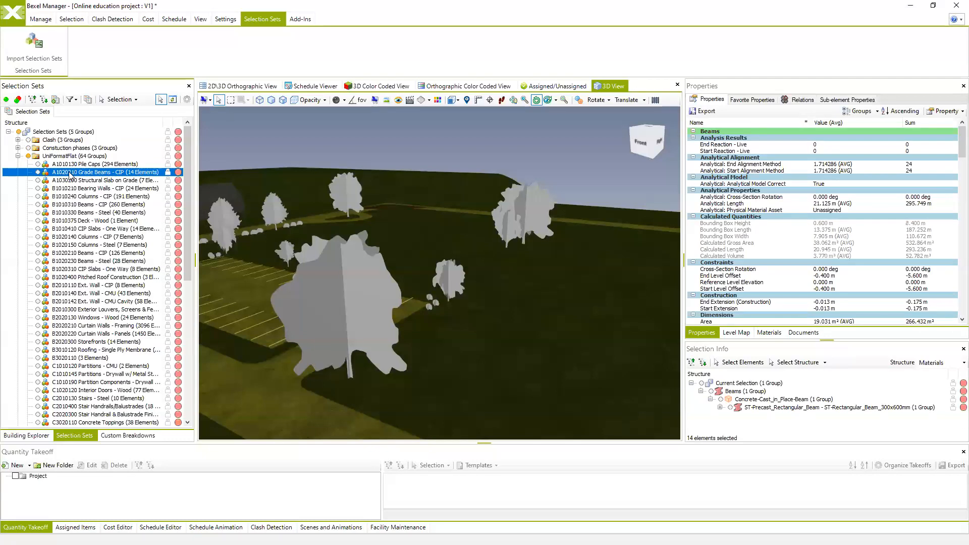
right_click(65, 176)
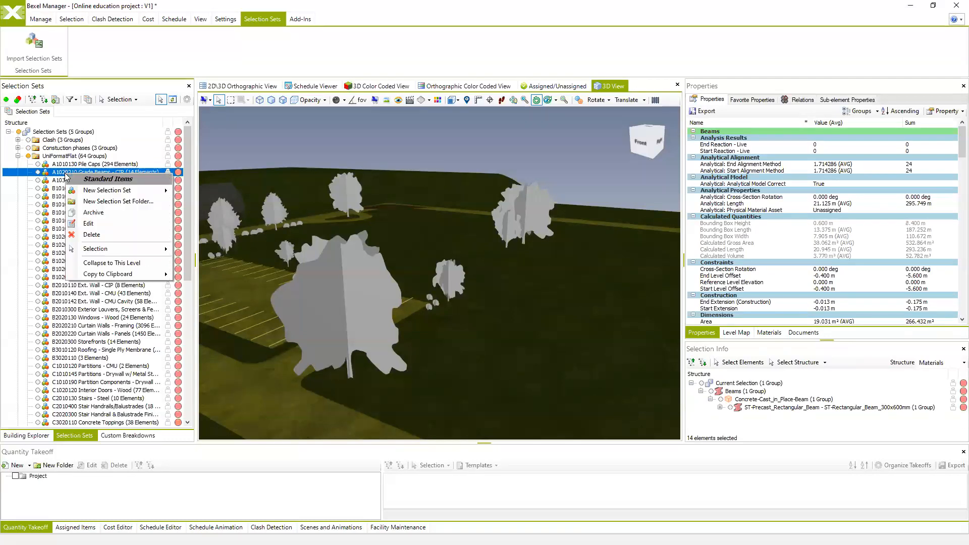
click(109, 224)
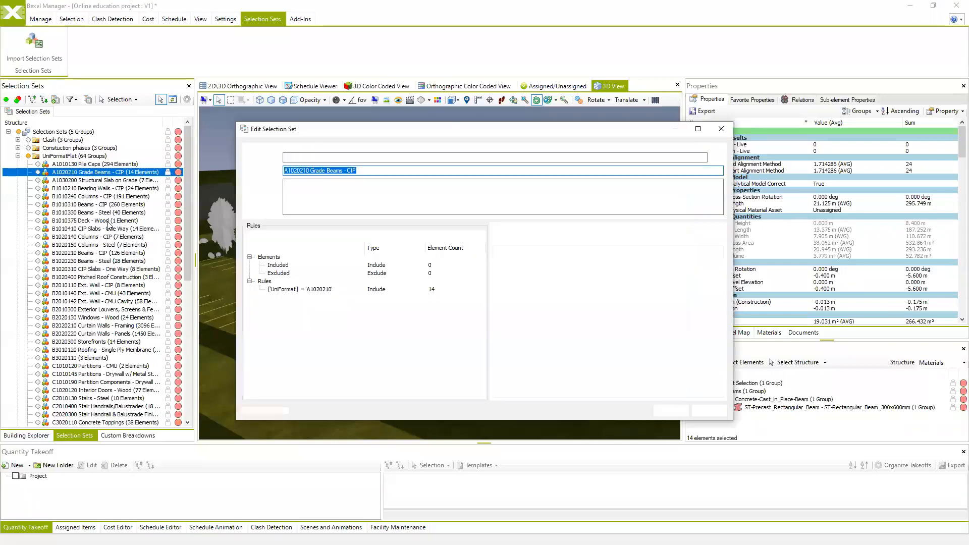
click(291, 291)
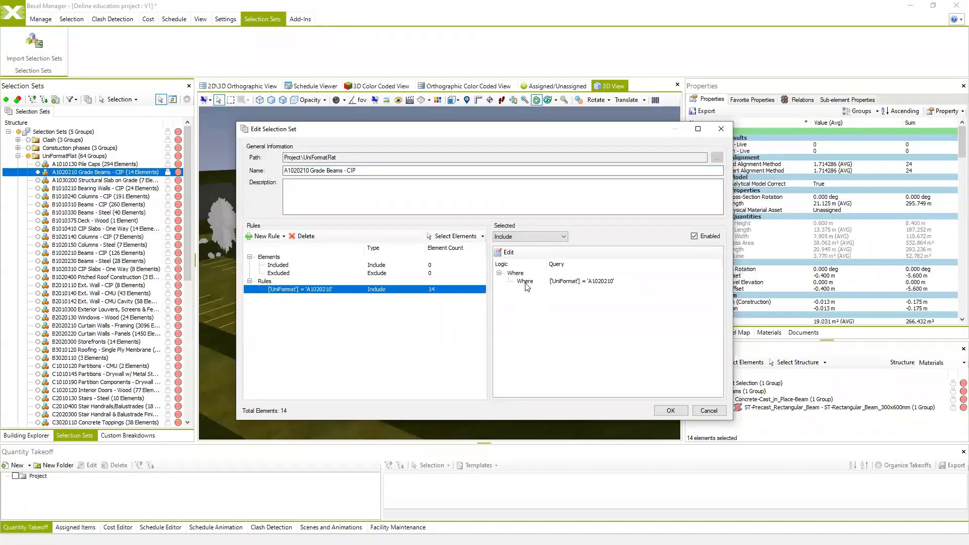
click(566, 283)
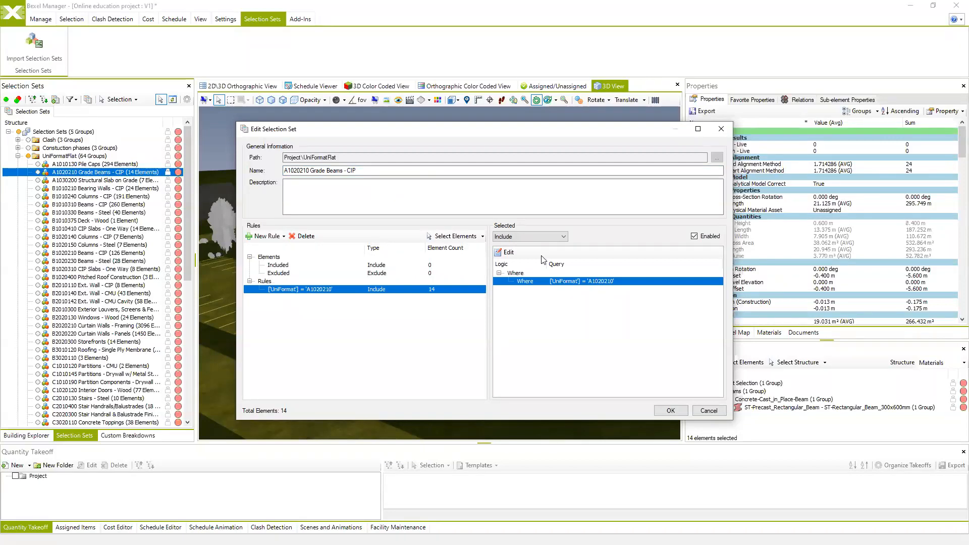
click(709, 411)
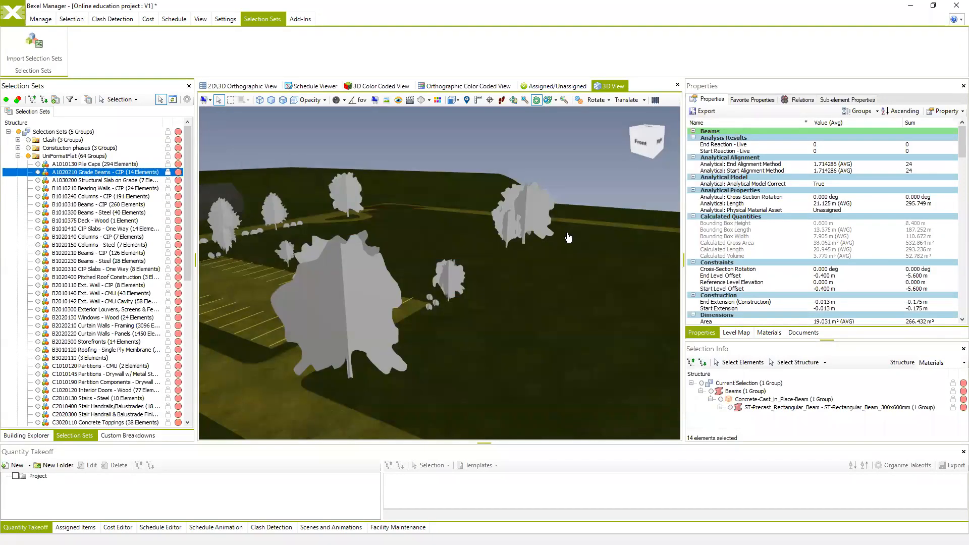
click(18, 156)
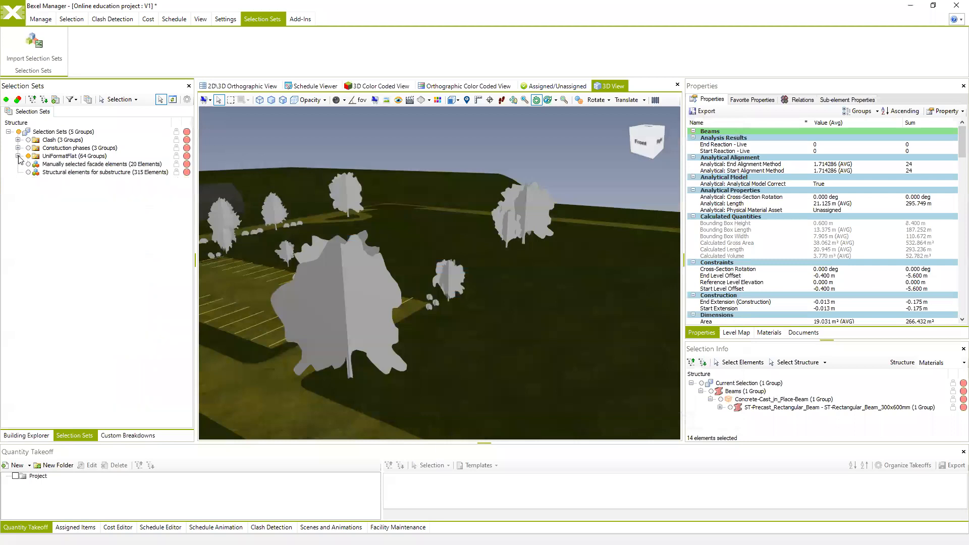
- Review the project's folders in the selection set manager, close it, and select and expand the UniFormatFlat folder
click(188, 99)
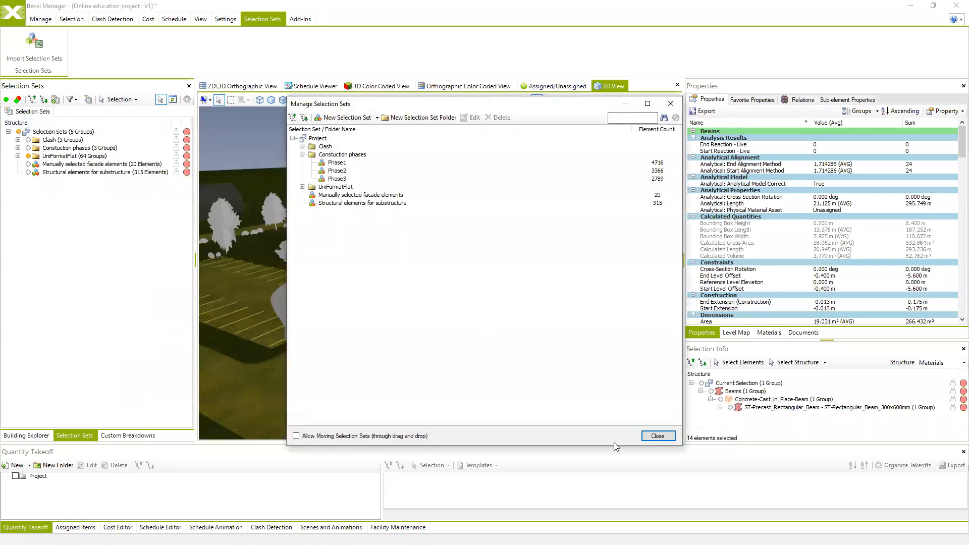
click(653, 436)
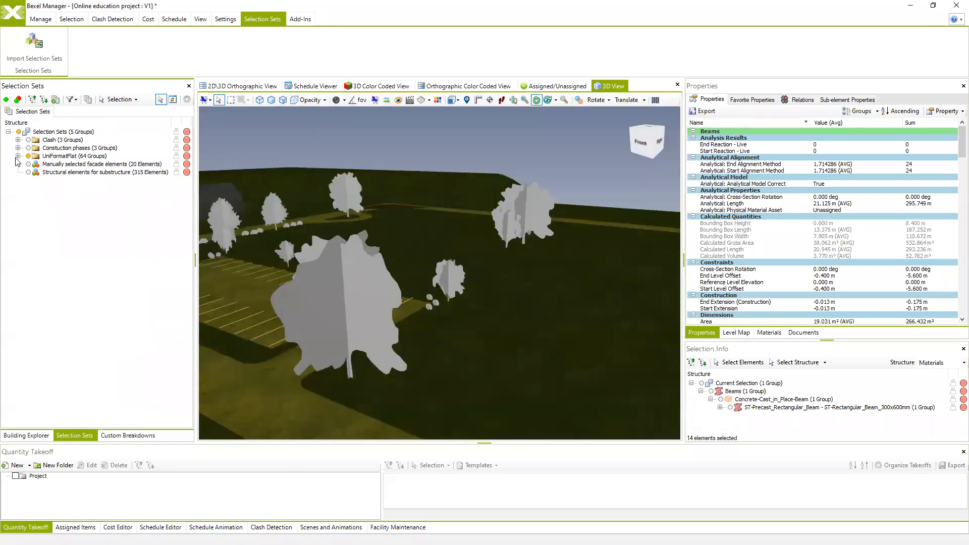
click(51, 156)
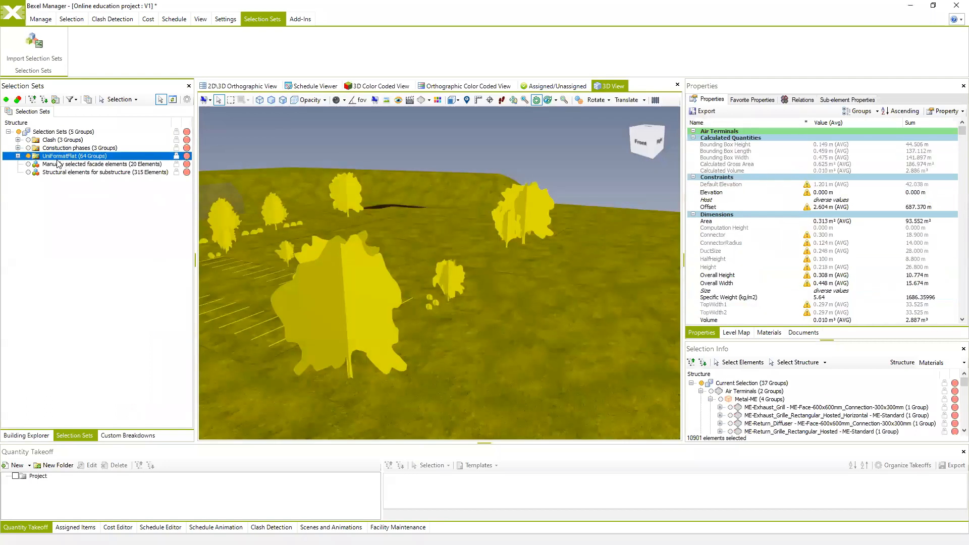
click(17, 156)
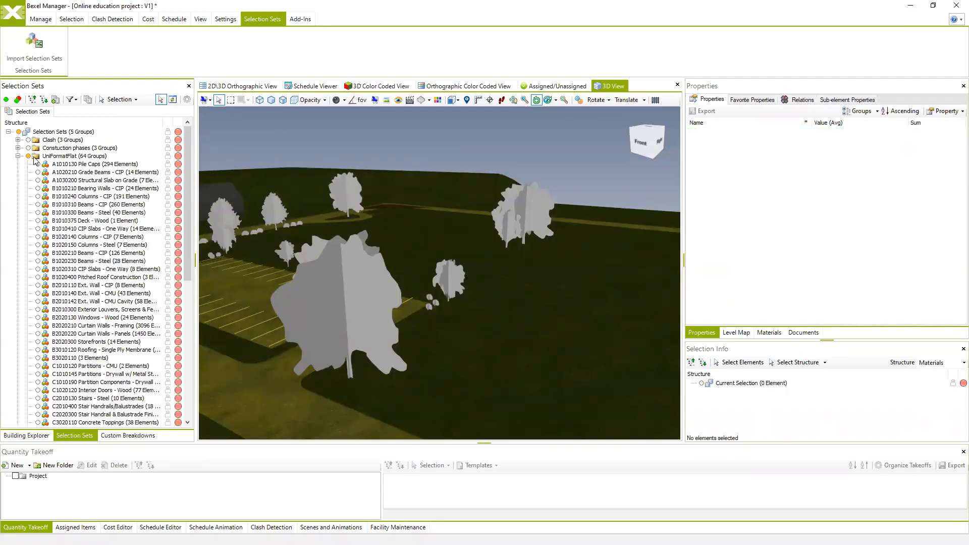
- Delete the first four UniFormatFlat sets, from A1010130 Pile Caps to B1010210 Bearing Walls - CIP, and collapse the folder
click(70, 163)
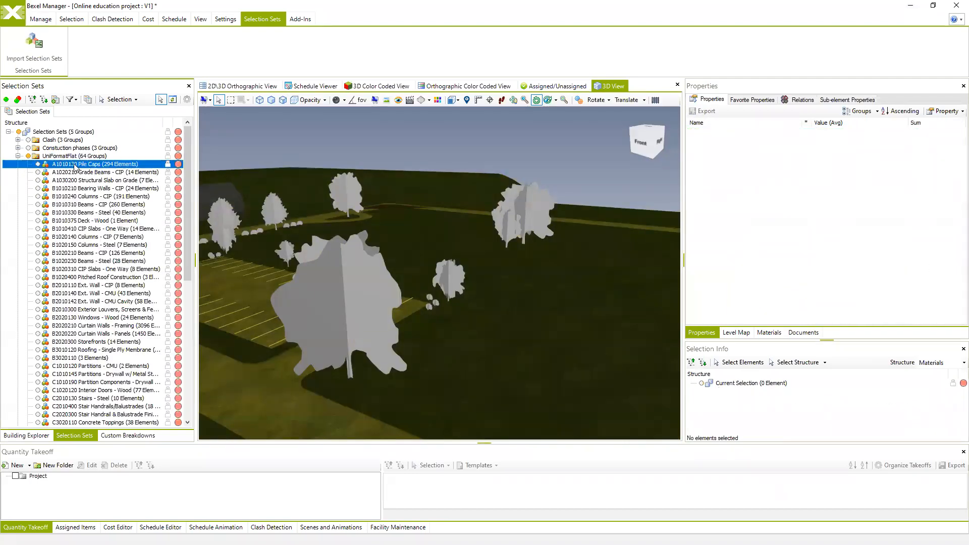
shift+click(84, 188)
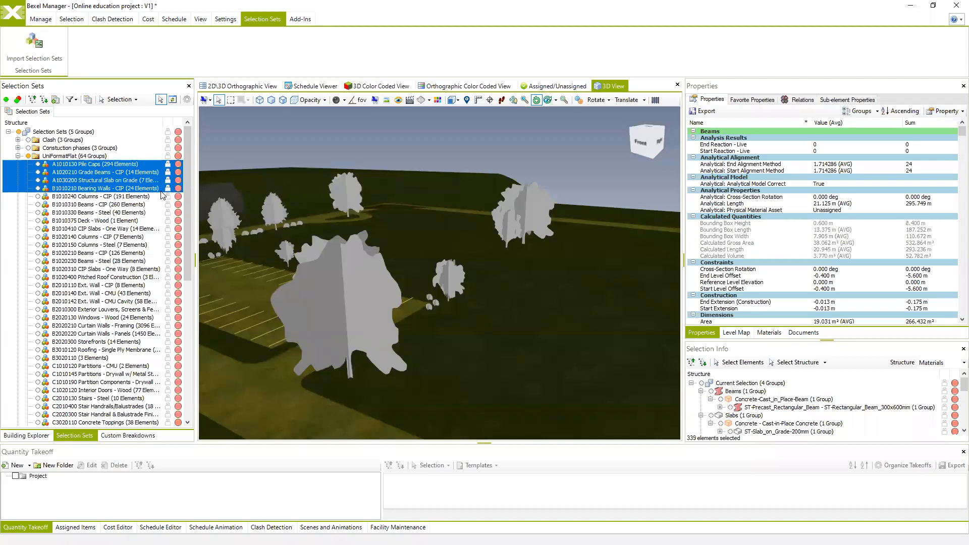
right_click(113, 180)
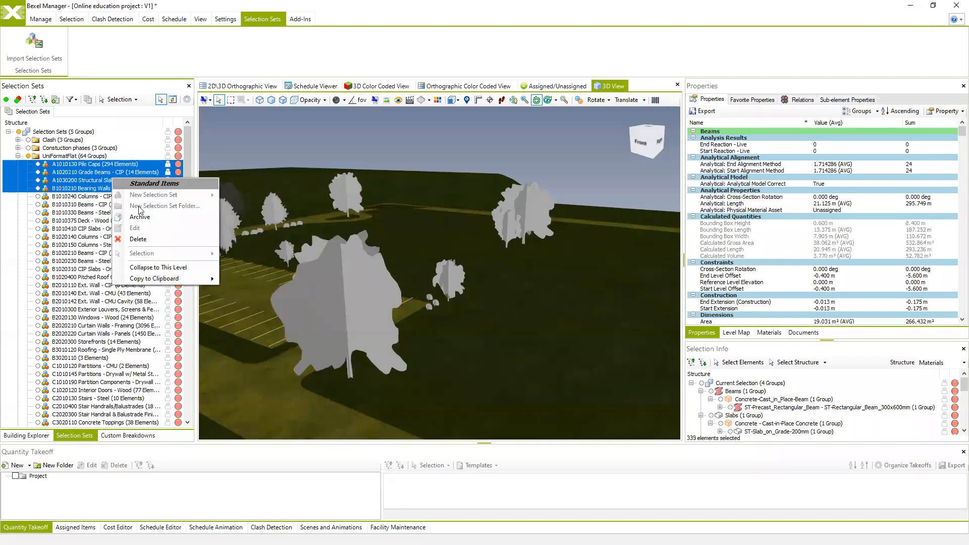
click(148, 239)
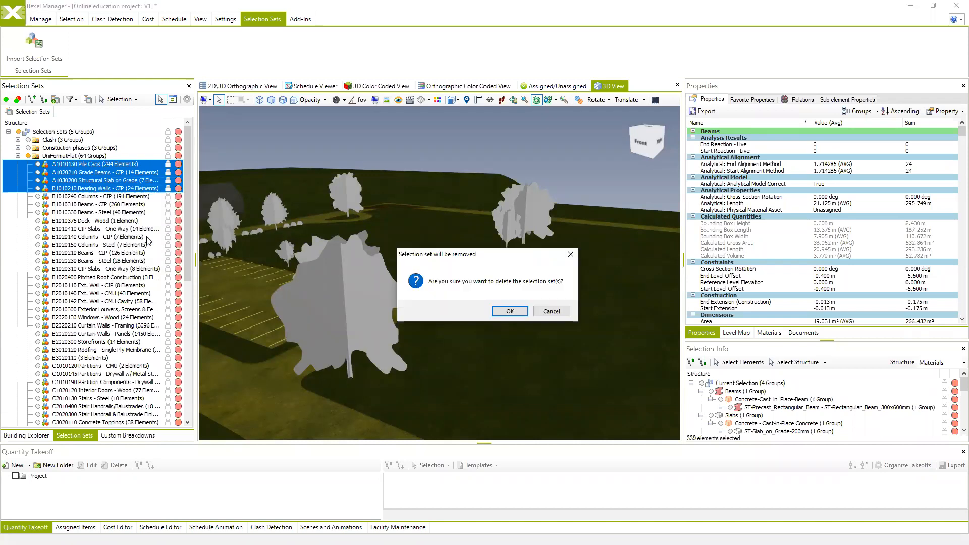
click(508, 311)
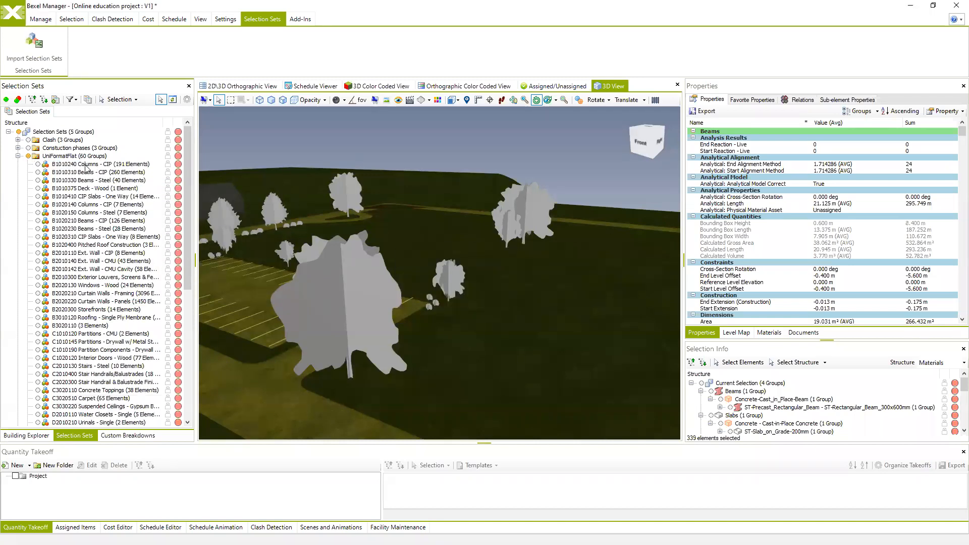
click(18, 156)
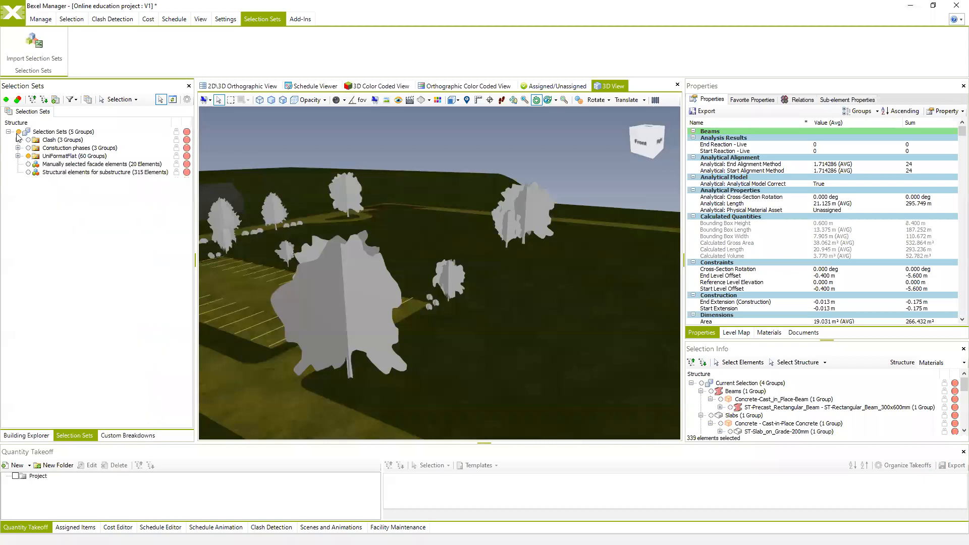
- Make the entire Element Structure visible in the 3D view and expand the Constuction phases folder in the selection sets
middle_drag(374, 238, 305, 353)
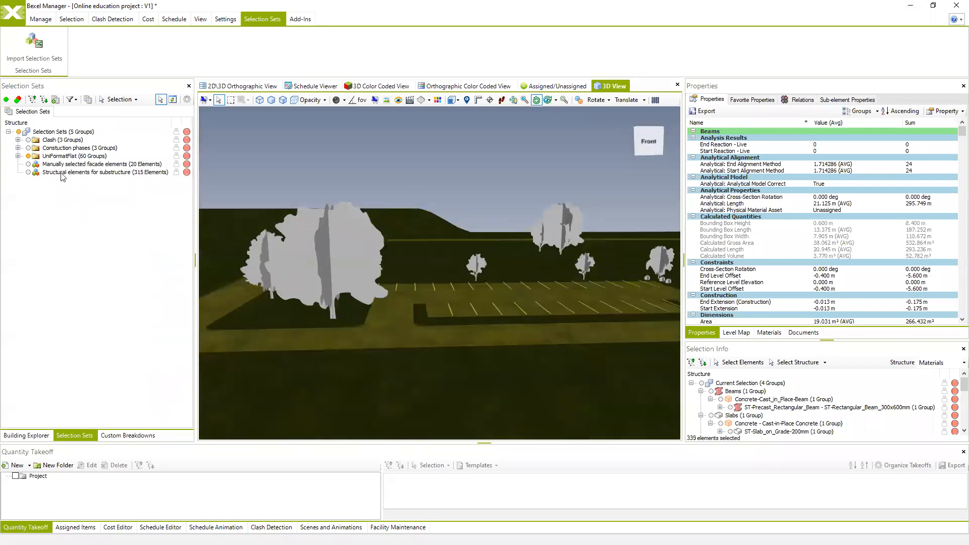
click(30, 435)
scroll(31, 146, up, 2)
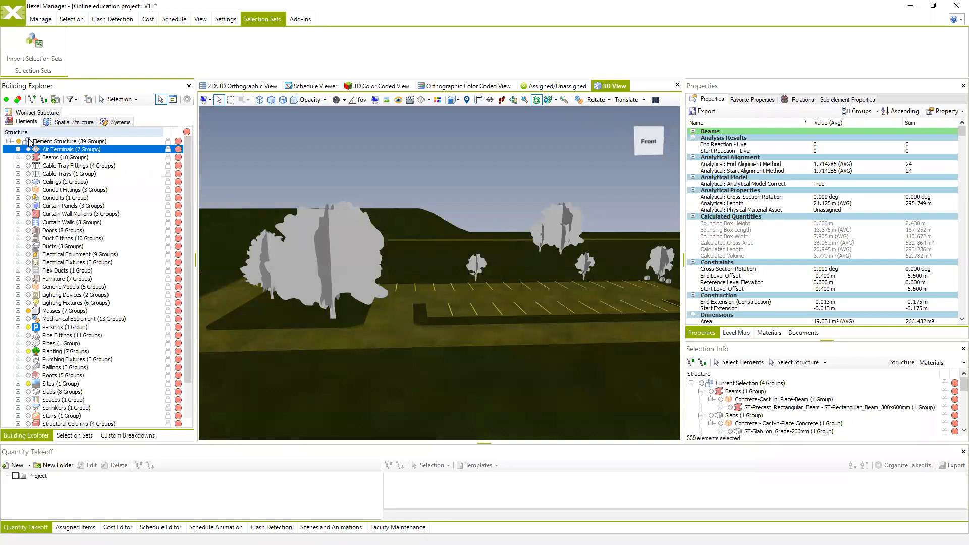
click(19, 142)
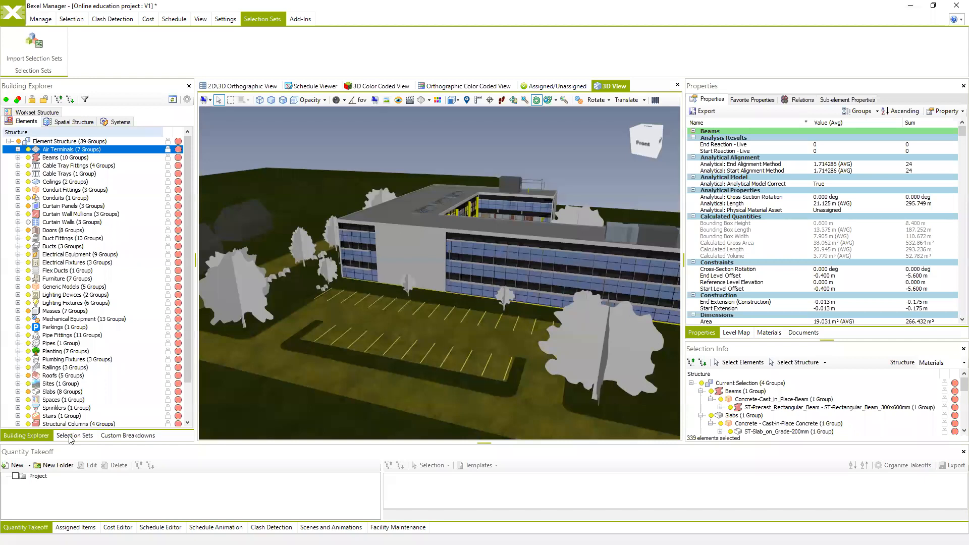
click(74, 435)
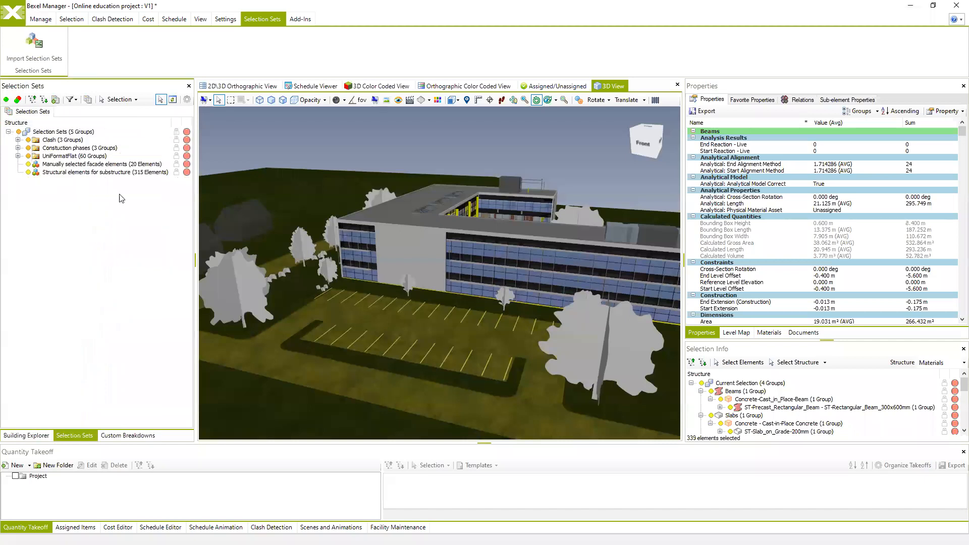
drag(353, 242, 366, 278)
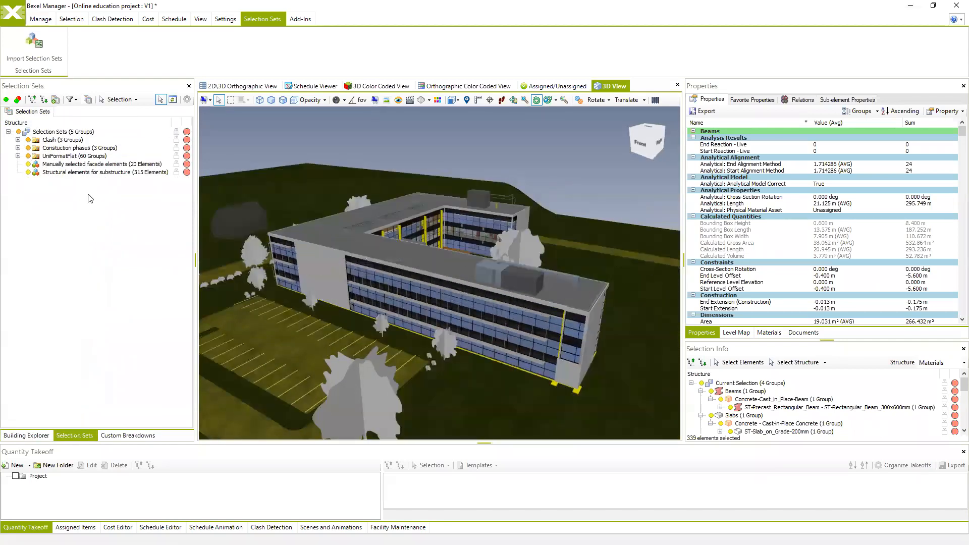
click(18, 147)
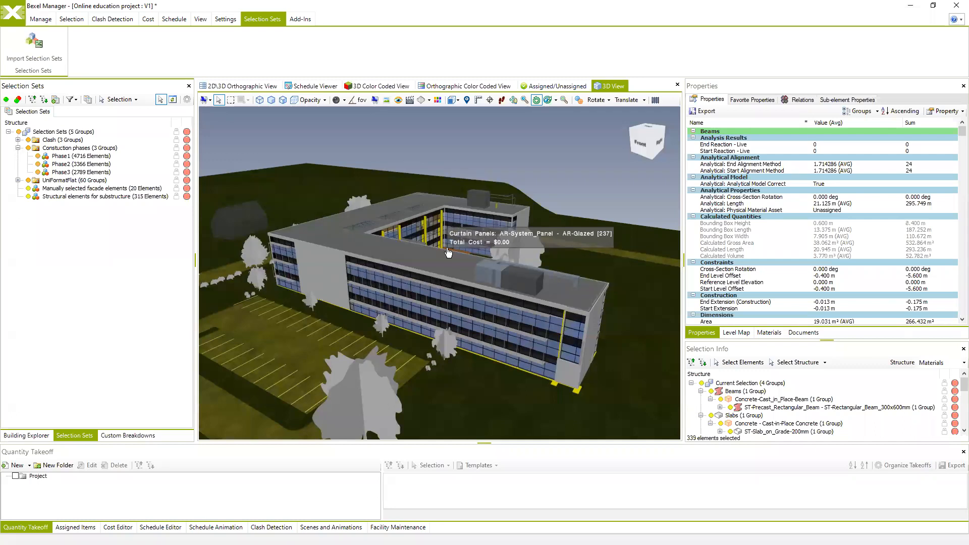
drag(449, 252, 470, 243)
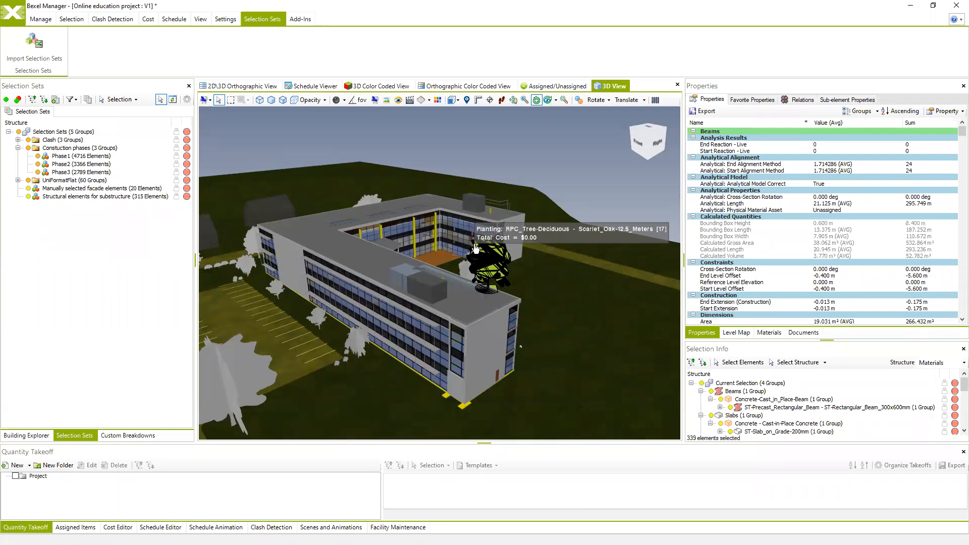
- Open the project's scenes and animations, adjust the pane height, and frame the whole building from its back side
drag(431, 443, 427, 356)
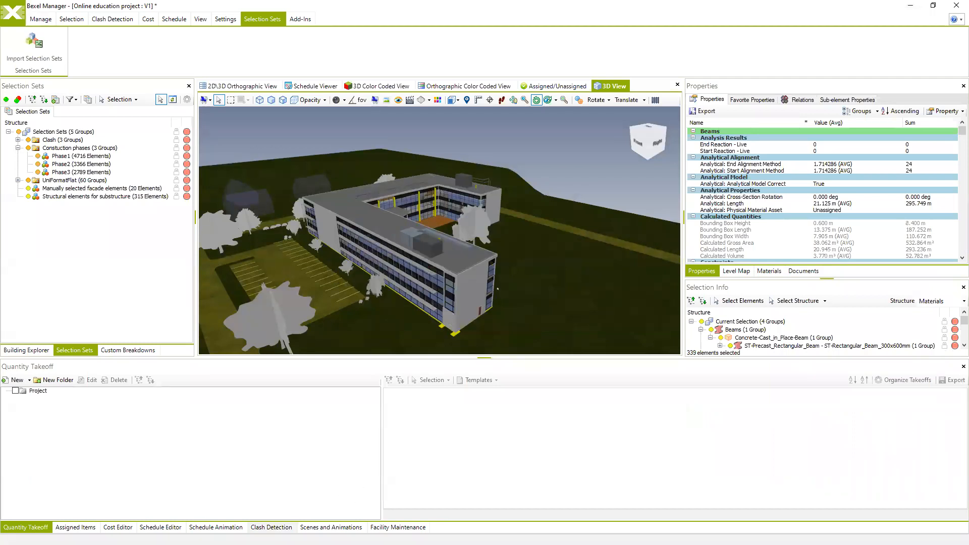
click(331, 527)
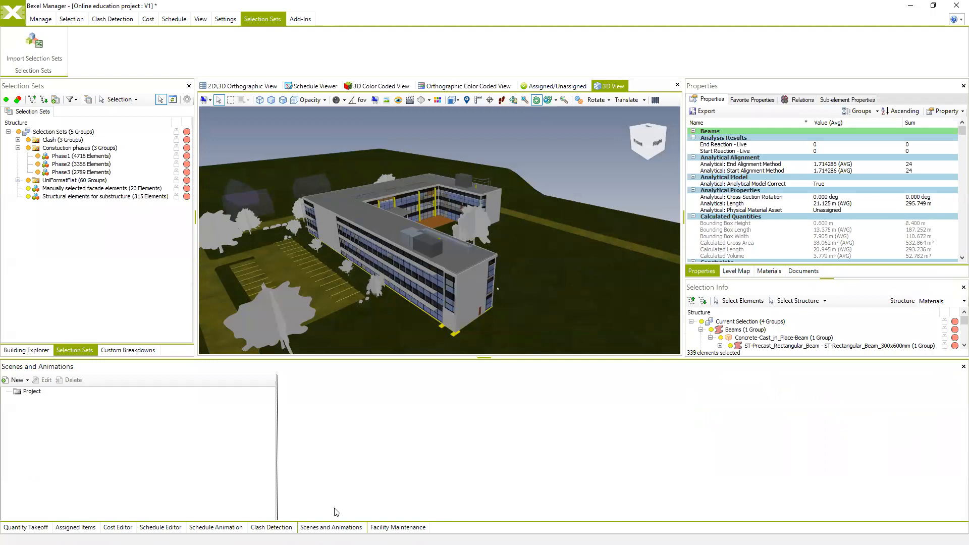
middle_drag(466, 208, 471, 215)
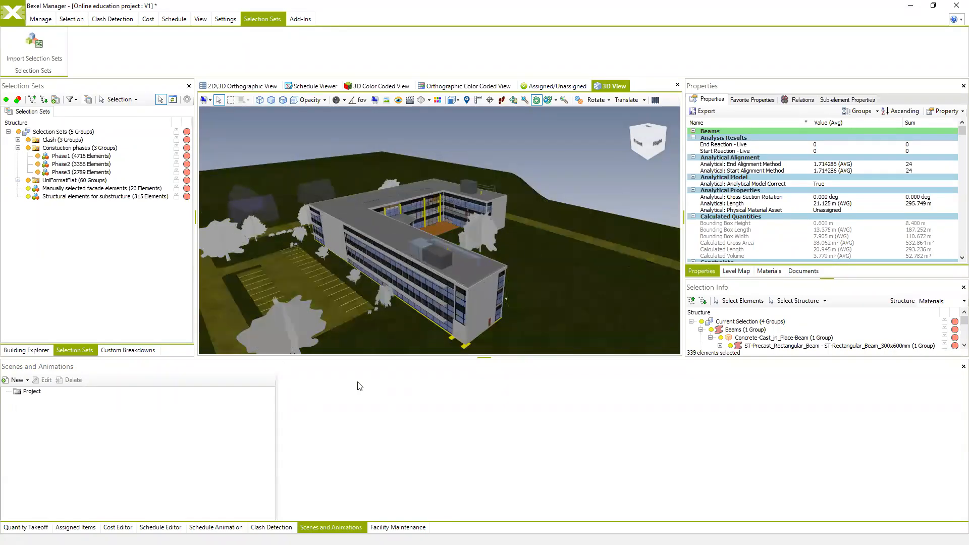
drag(386, 356, 351, 392)
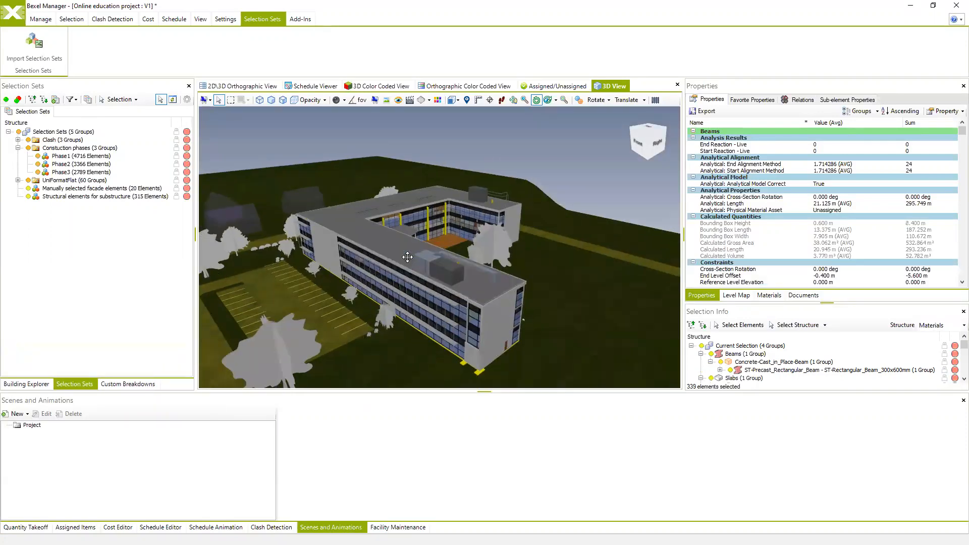
middle_drag(407, 257, 404, 257)
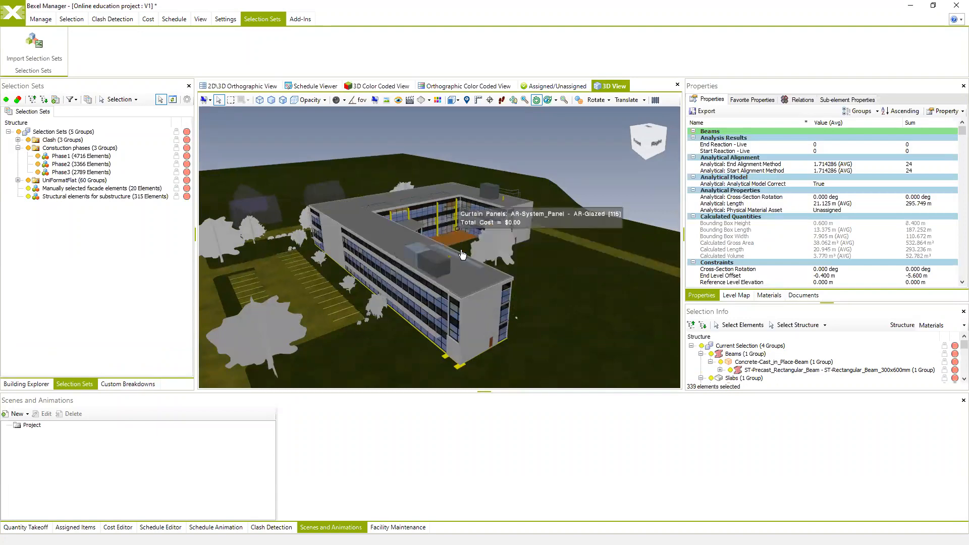
middle_drag(379, 234, 242, 253)
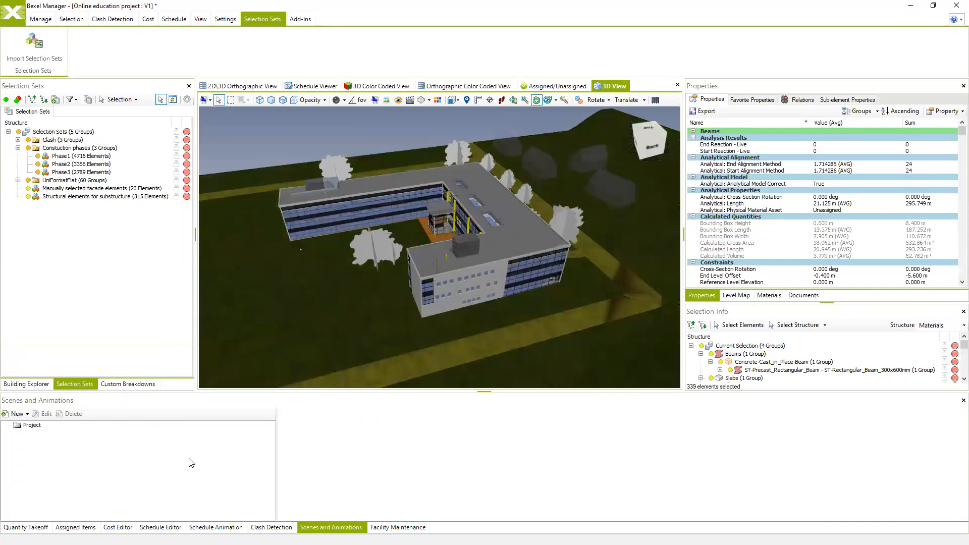
- Create an animation scene named Scene1 that stores viewpoint, visibility, color and render type but not the selection
right_click(48, 449)
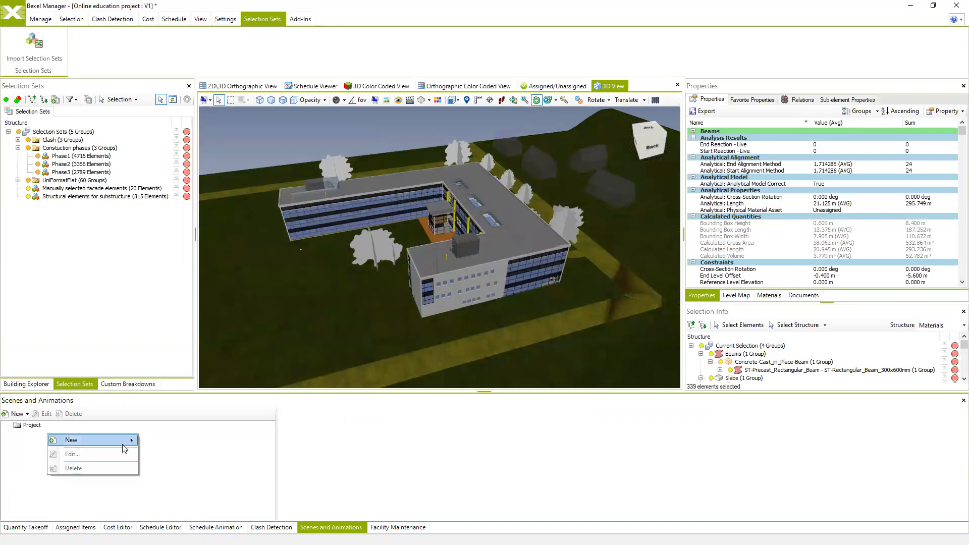
mouse_move(124, 449)
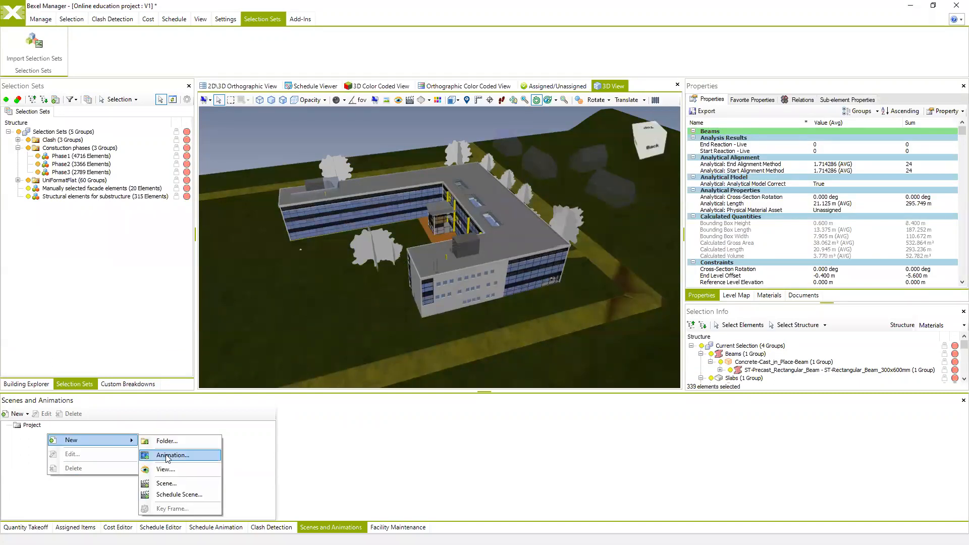
click(173, 483)
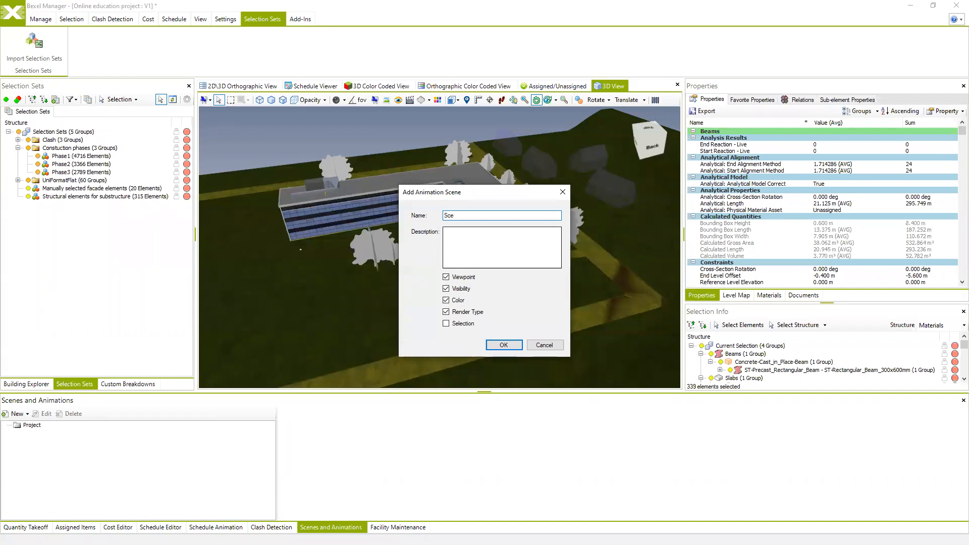
text(e1)
click(469, 257)
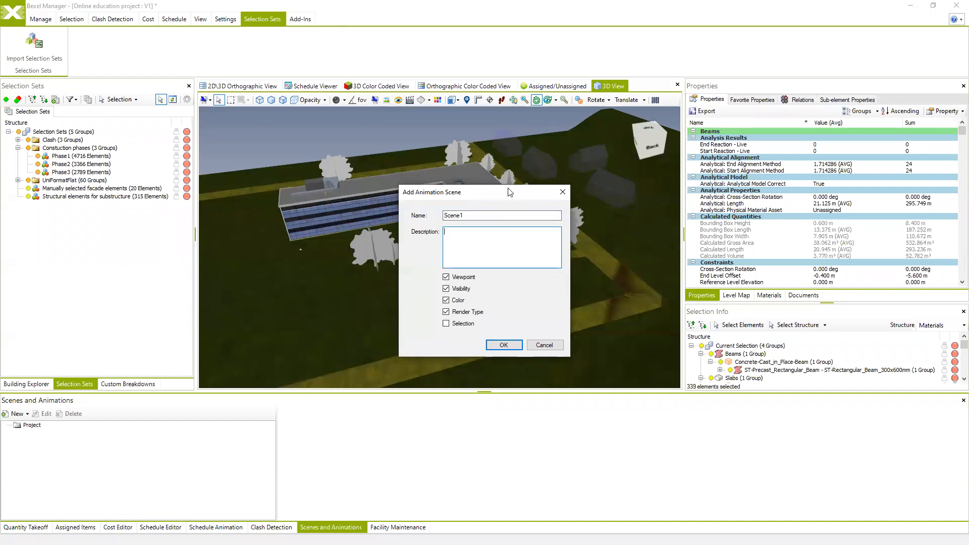
drag(509, 192, 625, 175)
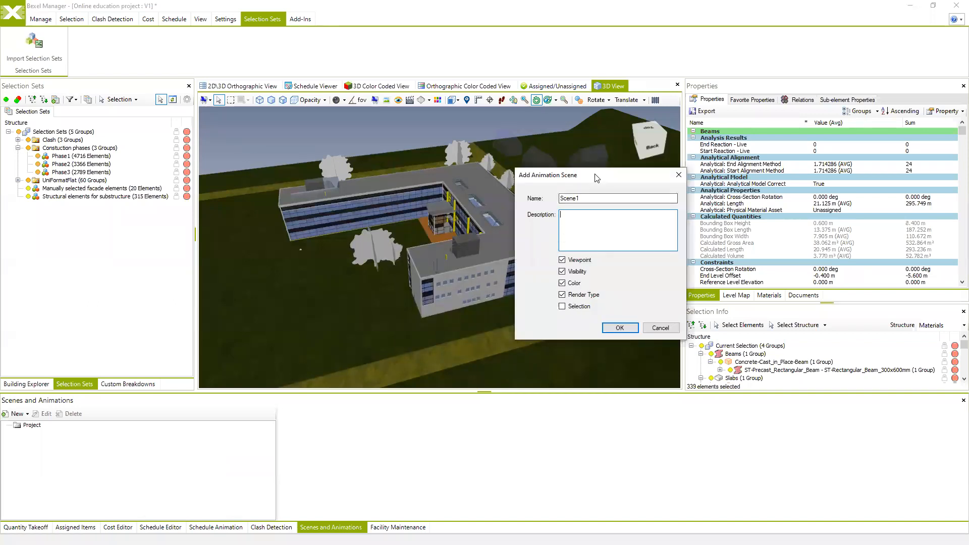
drag(588, 170, 582, 165)
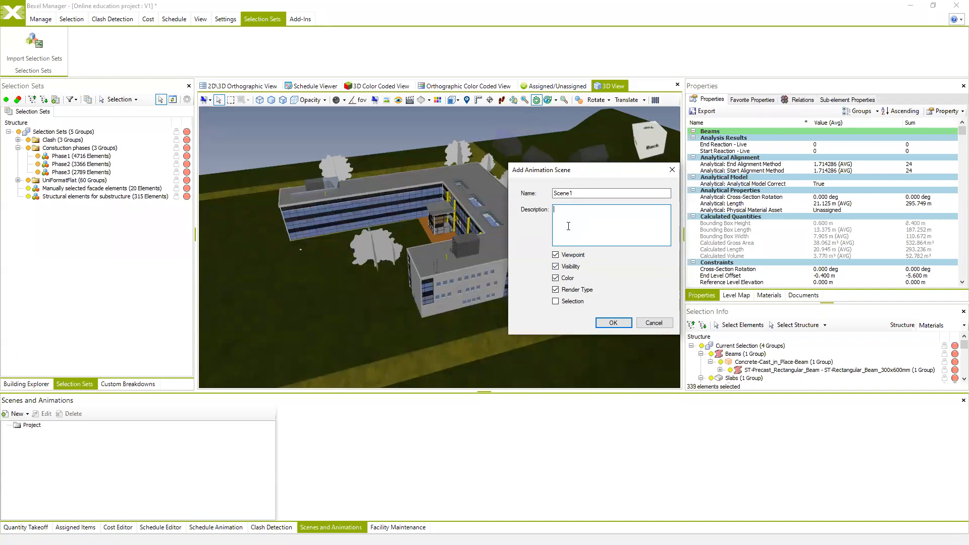
click(622, 322)
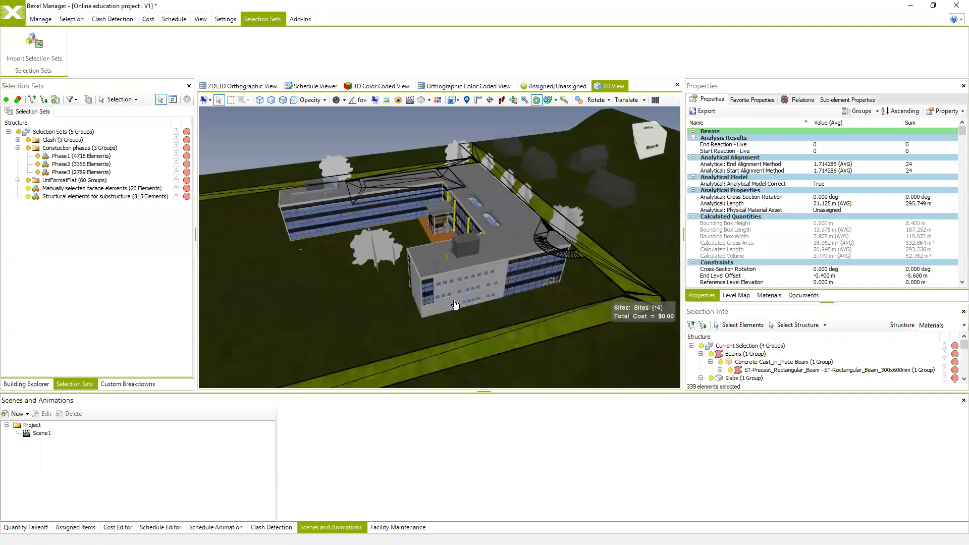
- Turn the model to a different viewpoint, open Scene1 and enlarge its preview to compare it with the current view
drag(467, 300, 452, 268)
drag(406, 301, 512, 281)
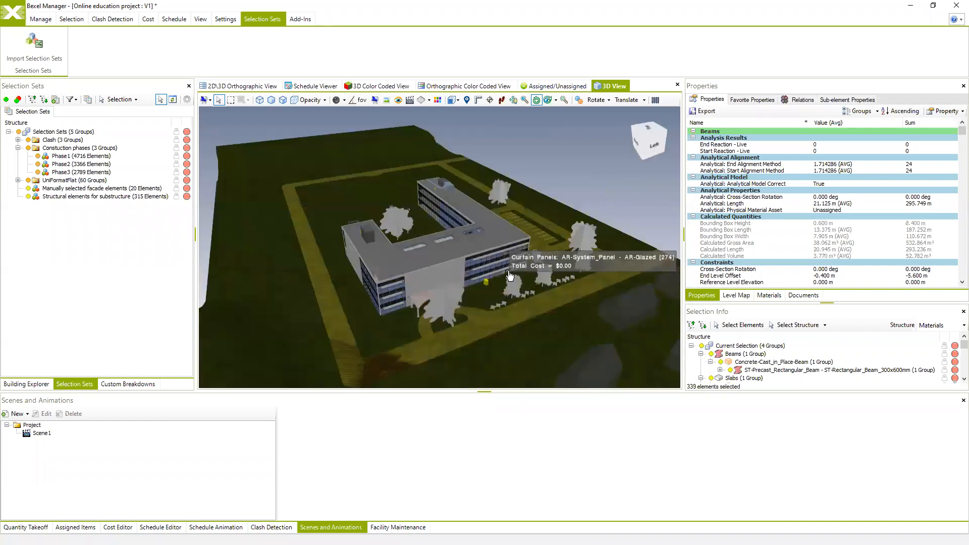
double_click(44, 434)
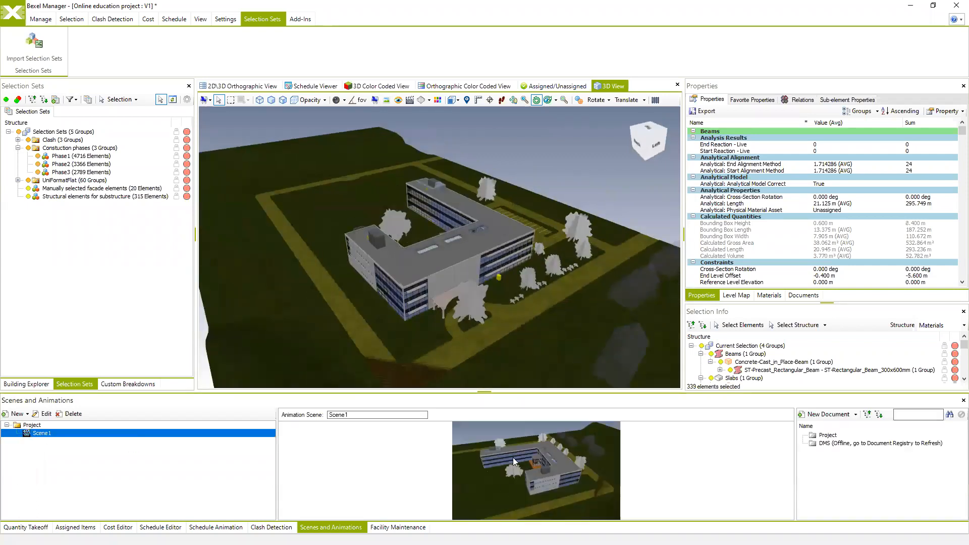
drag(537, 400, 534, 350)
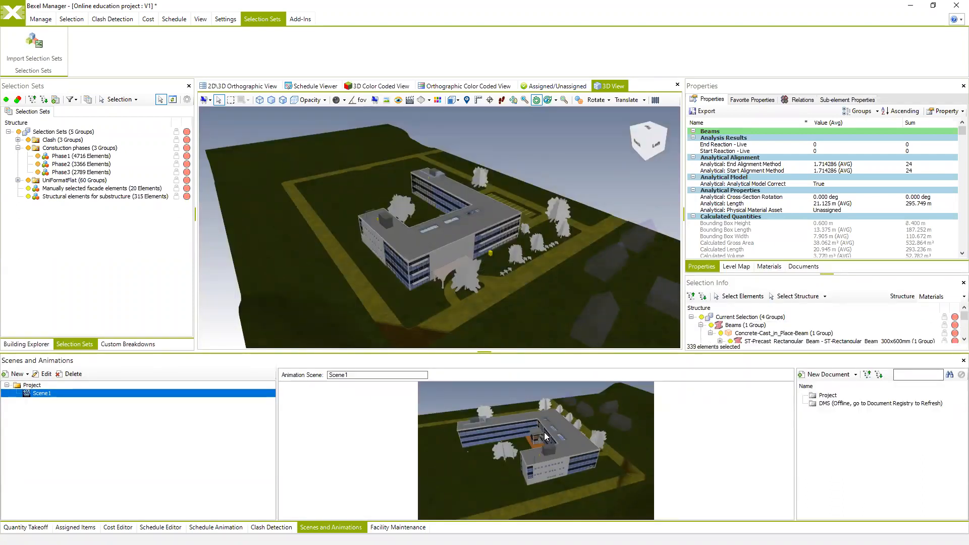
- Hide all elements of the selection sets and select the site terrain in the 3D view
middle_drag(410, 209, 410, 243)
click(18, 132)
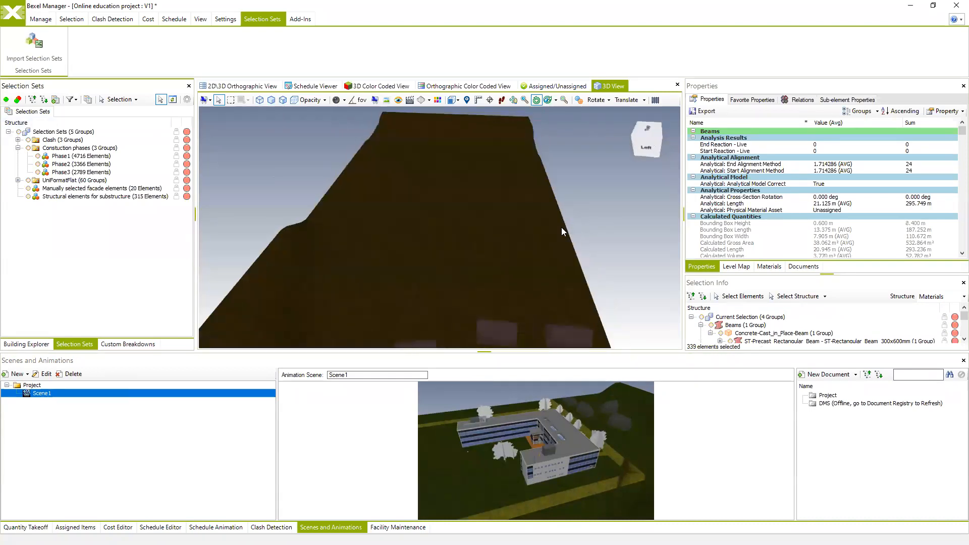
middle_drag(562, 228, 542, 218)
click(527, 276)
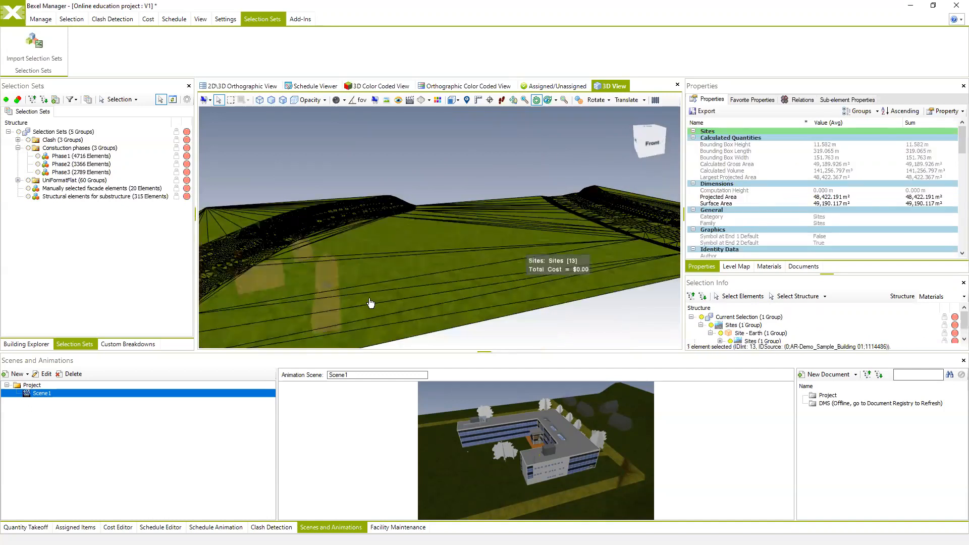
middle_drag(370, 302, 384, 174)
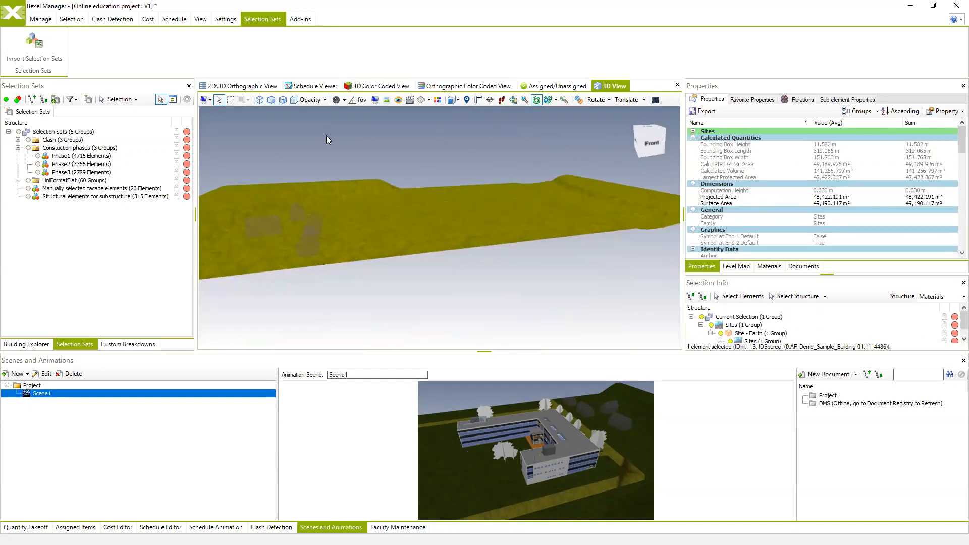
- Window-select the remaining site elements in the 3D view and hide them
click(230, 102)
drag(390, 163, 218, 311)
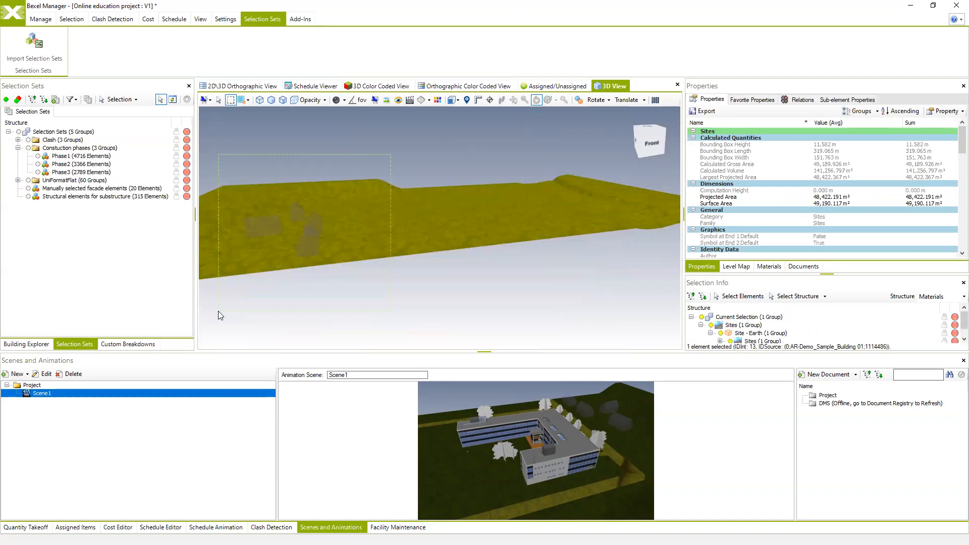
right_click(392, 257)
mouse_move(479, 313)
click(539, 301)
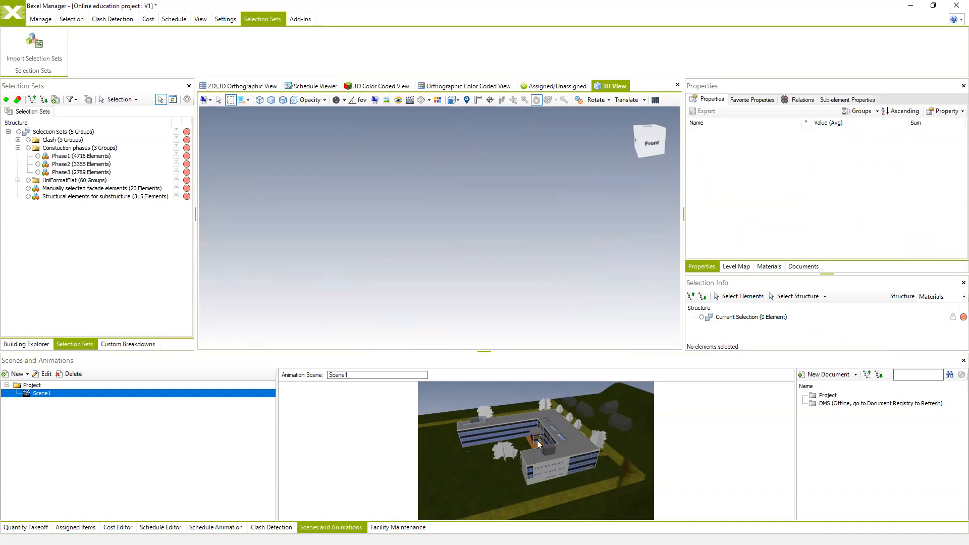
- Apply Scene1 to restore the saved 3D view and inspect the building from closer up
double_click(47, 393)
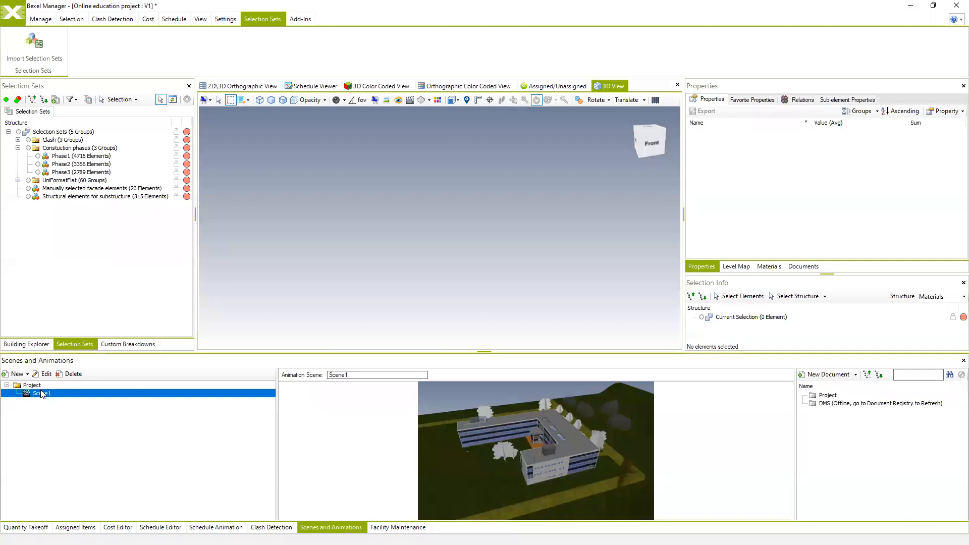
middle_drag(445, 268, 437, 244)
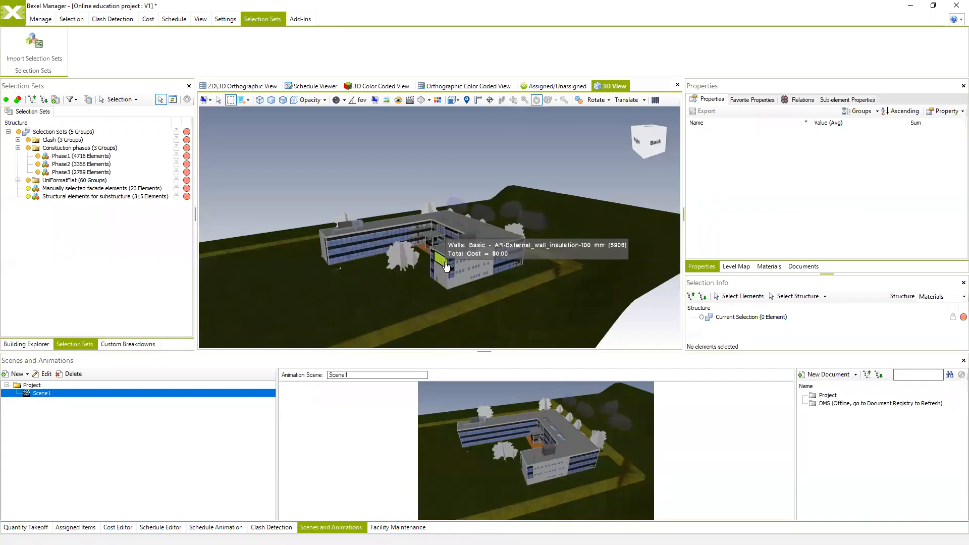
middle_drag(447, 269, 487, 268)
scroll(460, 264, up, 3)
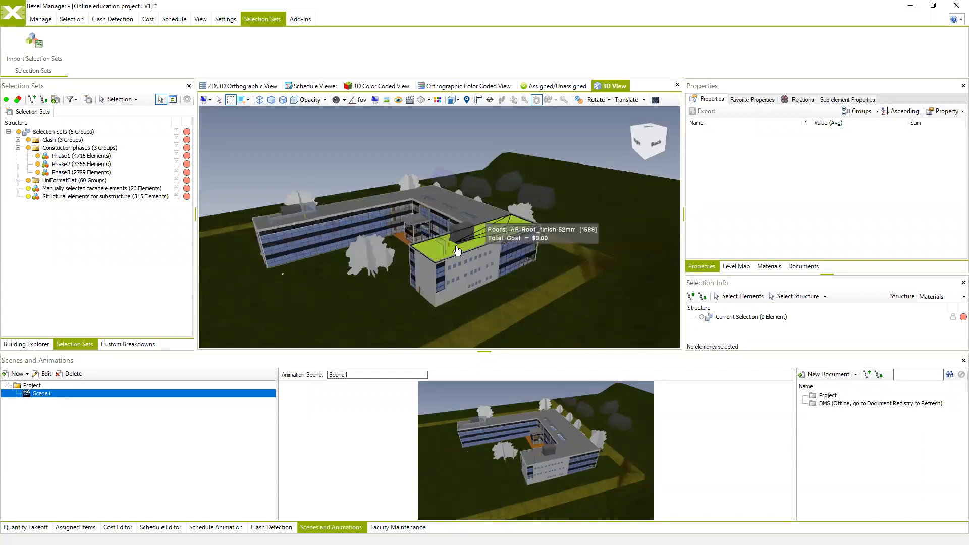
- Hide all selection sets, expand the Clash folder and show only its ST group after briefly checking AR
click(20, 131)
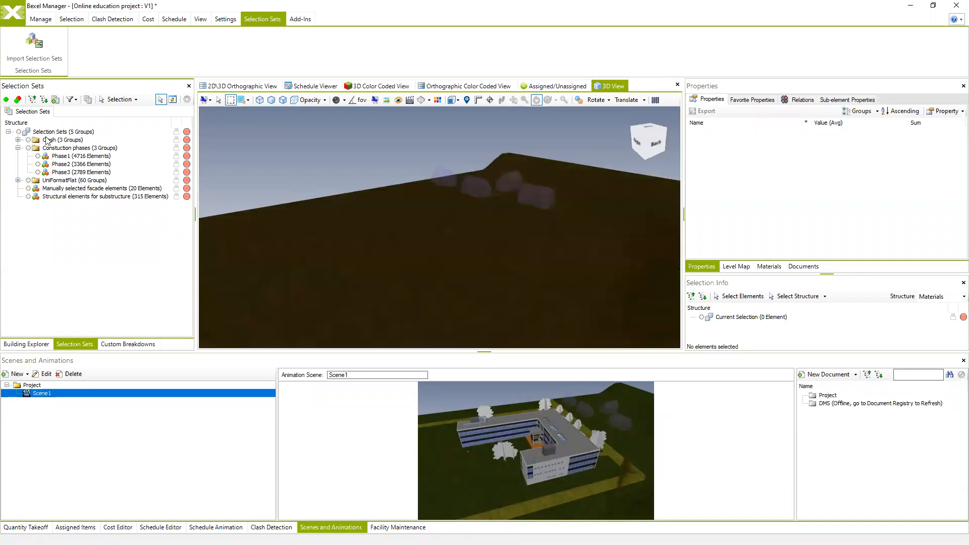
click(18, 140)
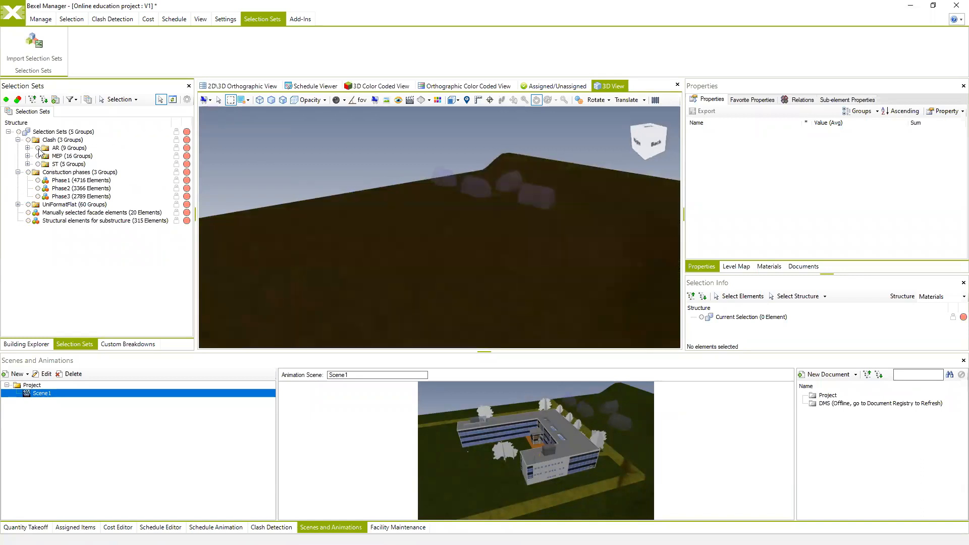
click(37, 148)
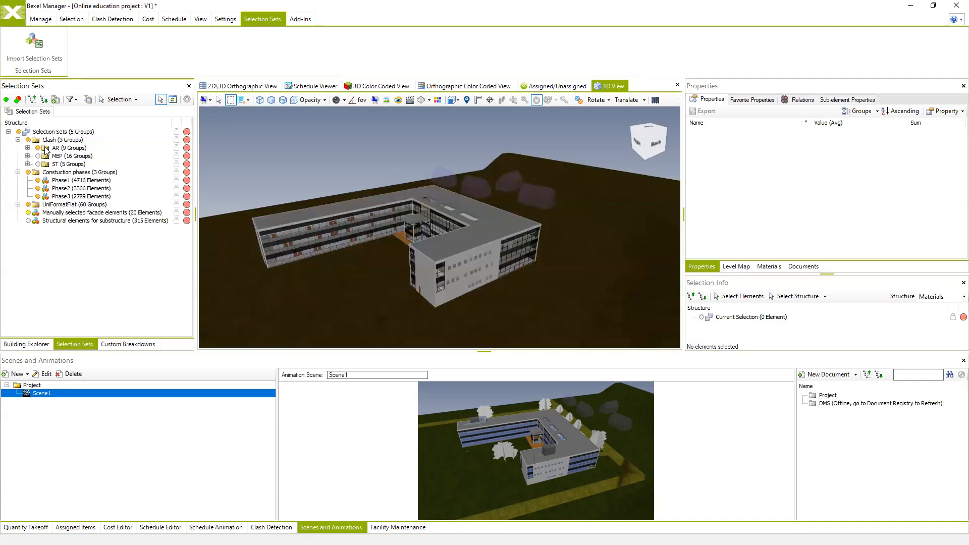
click(37, 148)
click(38, 164)
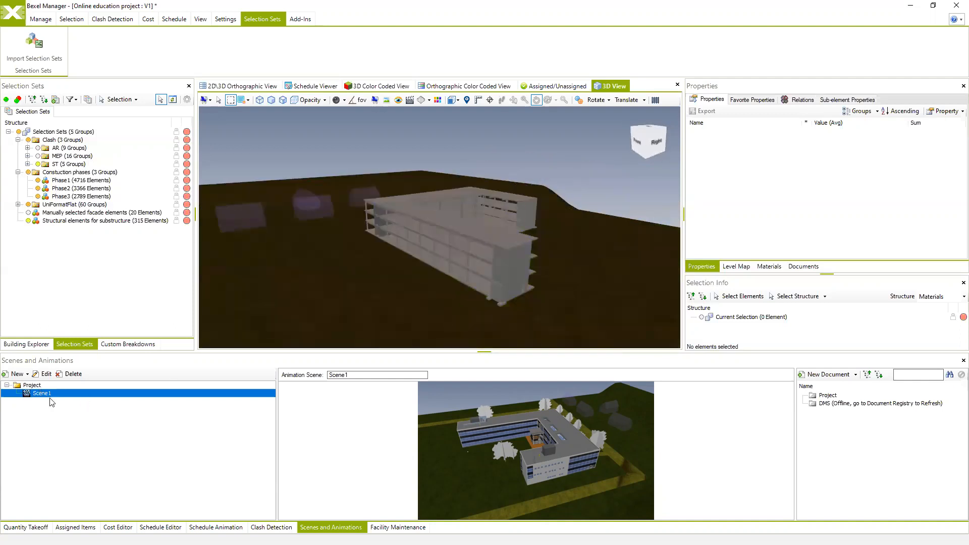
- Create an animation viewpoint named View1 that stores only the viewpoint, and open its preview
right_click(48, 414)
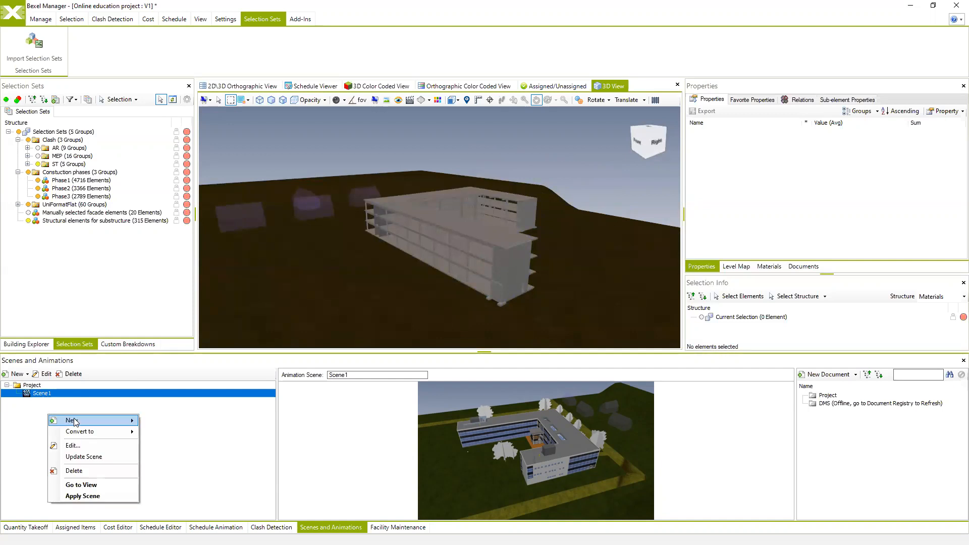
mouse_move(75, 421)
click(164, 449)
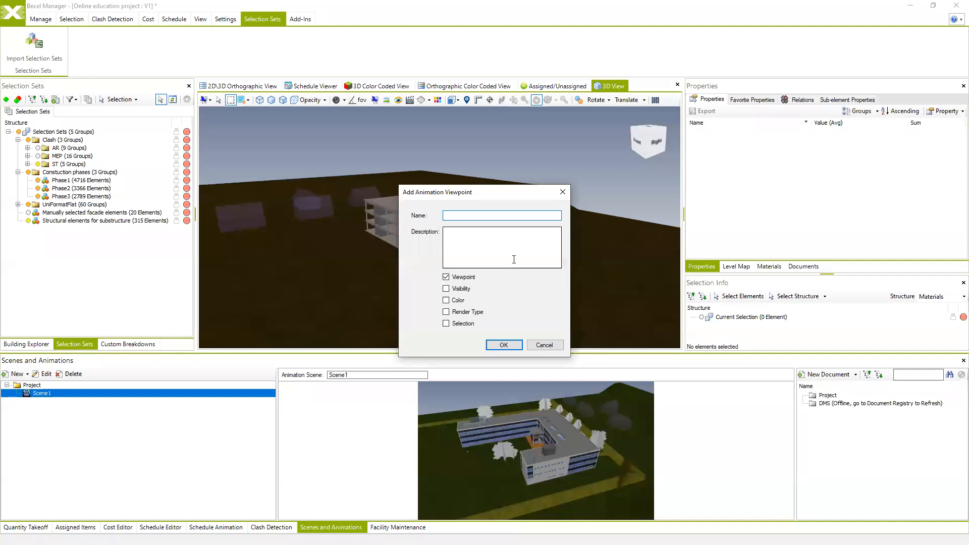
text(View1)
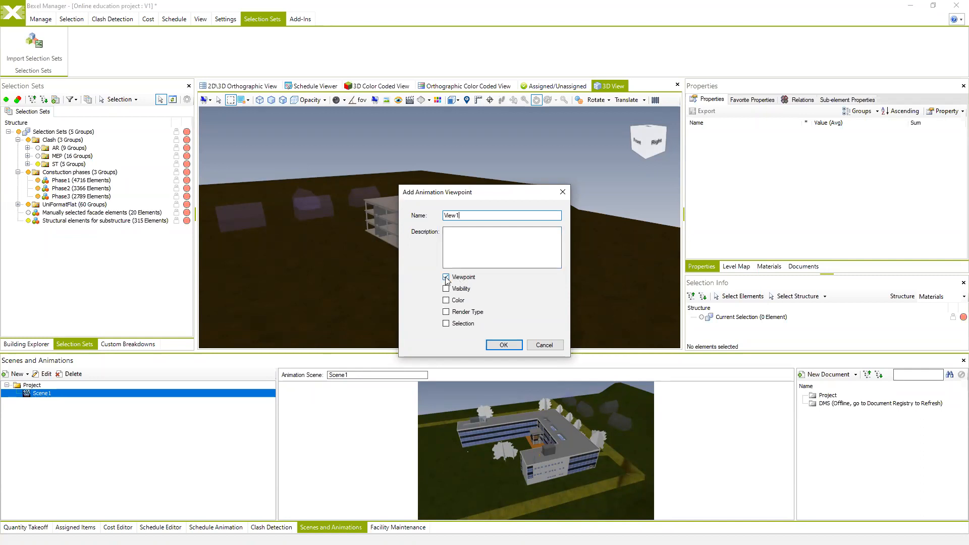
click(504, 344)
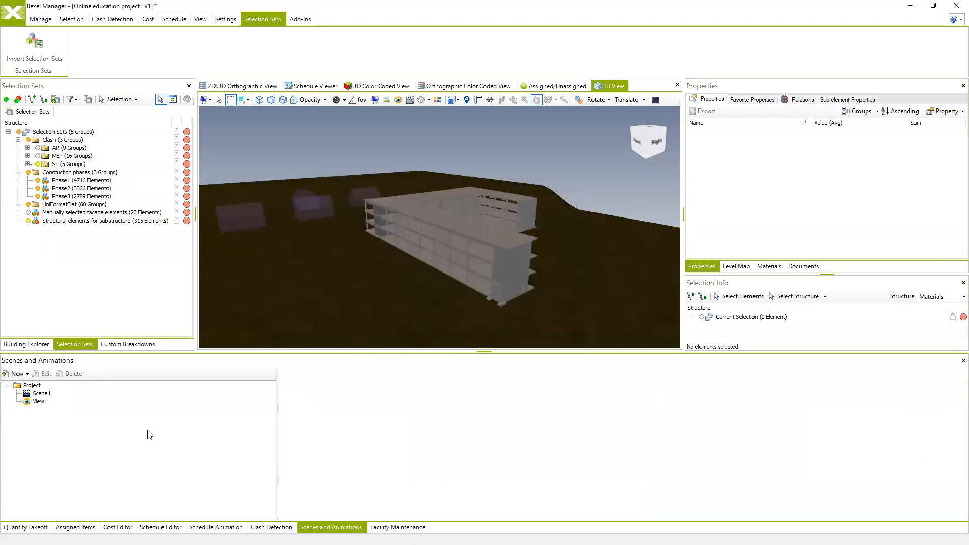
click(220, 400)
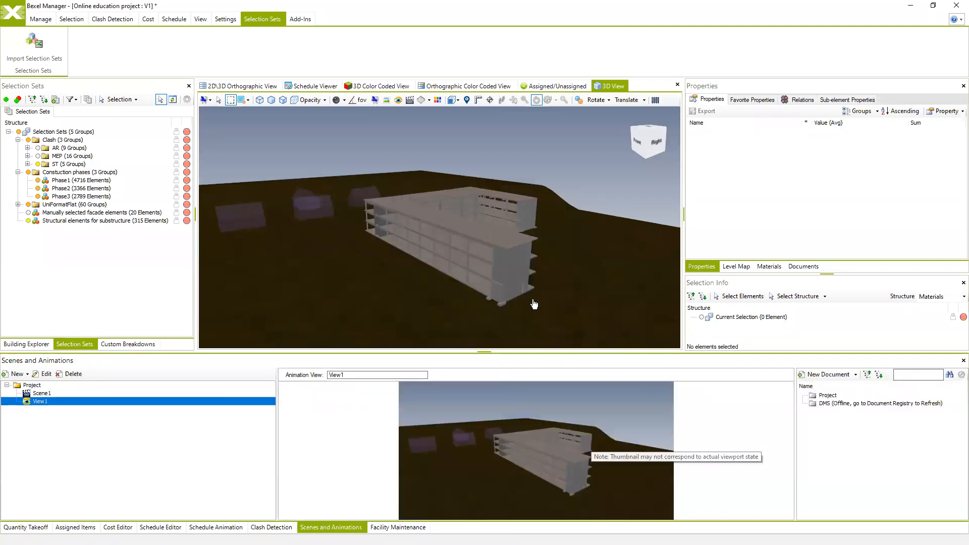
- Turn the model to a different viewpoint and hide all selection sets
middle_drag(489, 278, 555, 286)
middle_drag(432, 295, 437, 294)
right_click(327, 165)
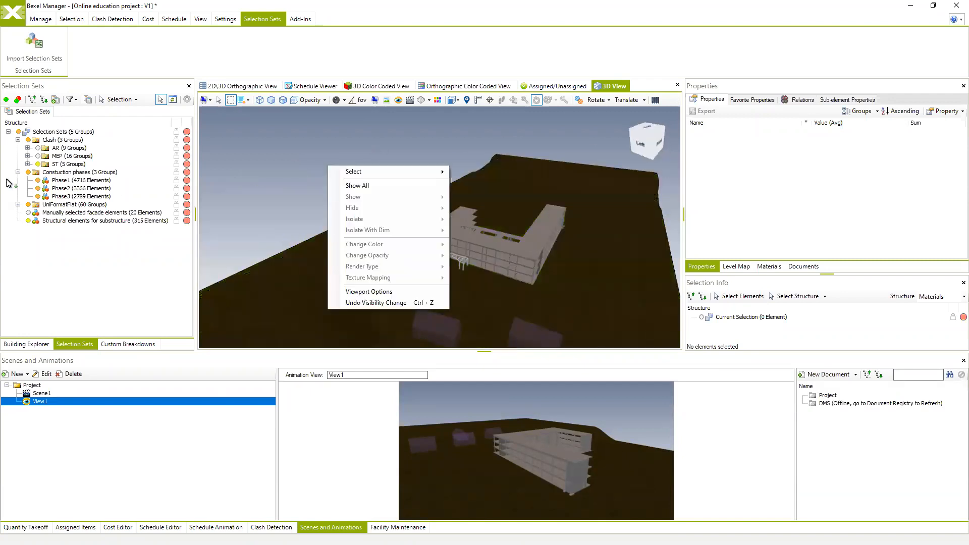
click(21, 138)
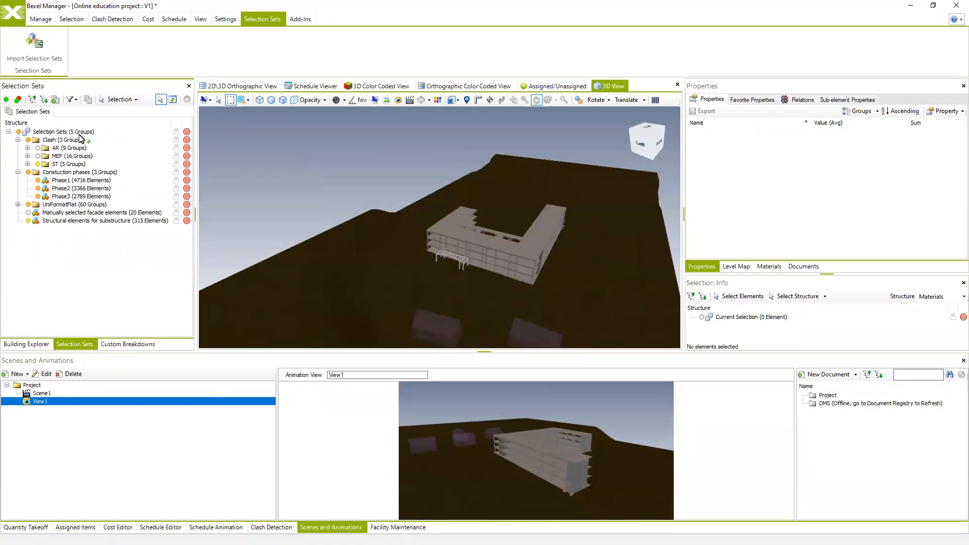
click(19, 132)
middle_drag(358, 233, 416, 244)
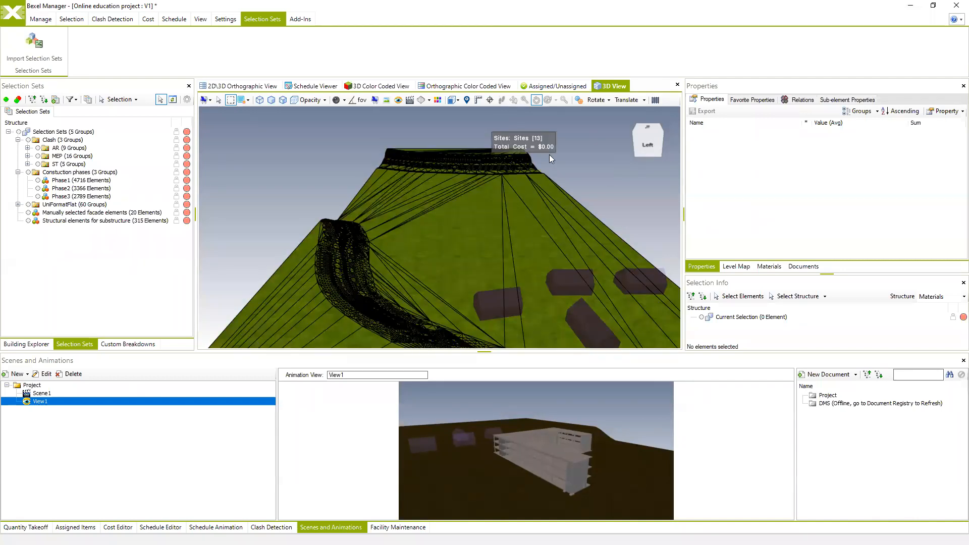
- Apply the saved View1 viewpoint, then restore the full building by applying Scene1
double_click(40, 402)
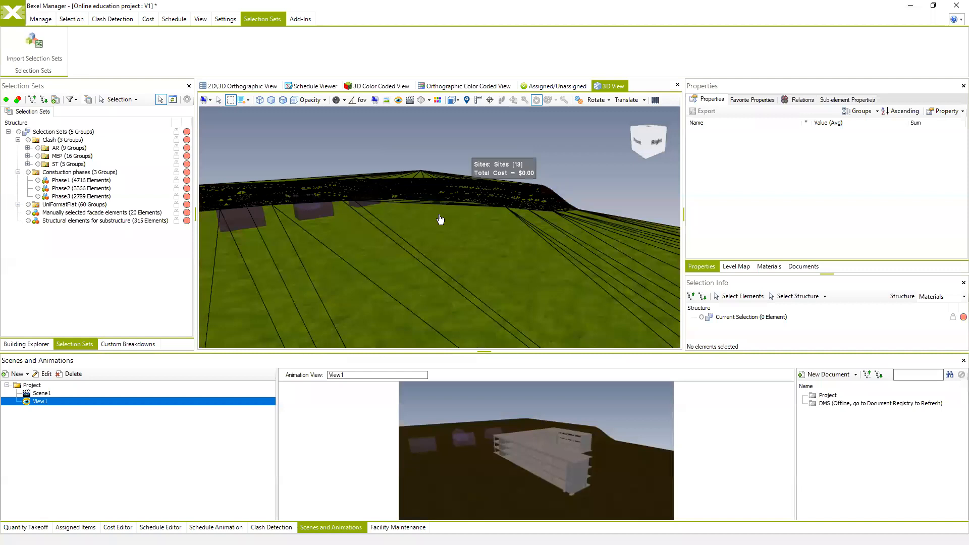
click(38, 394)
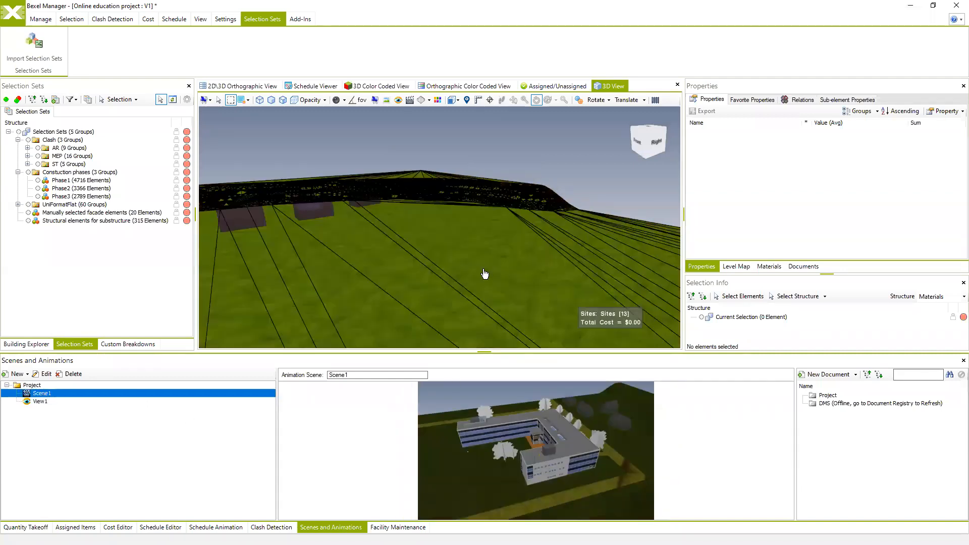
double_click(43, 394)
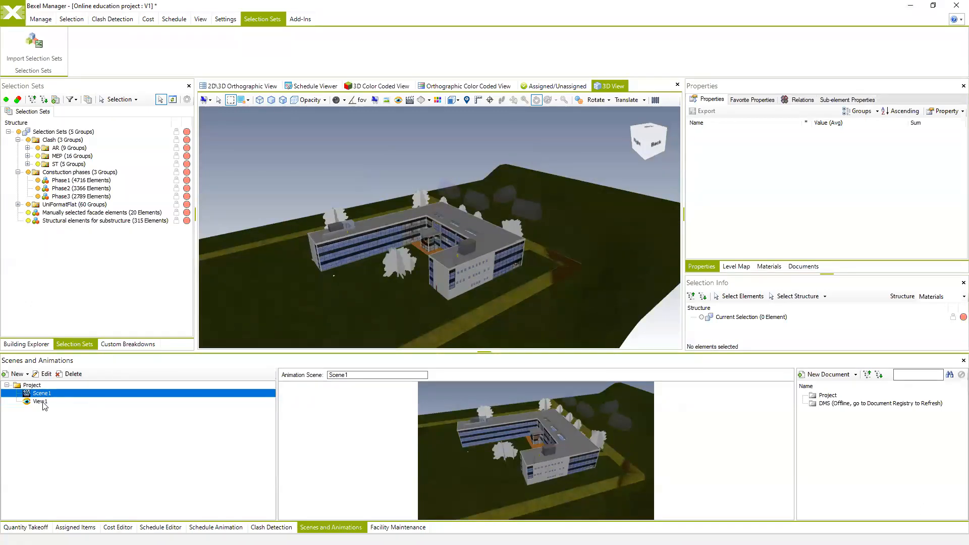
- Compare the previews of View1 and Scene1 in the project's scenes and animations
click(40, 401)
click(42, 393)
click(40, 401)
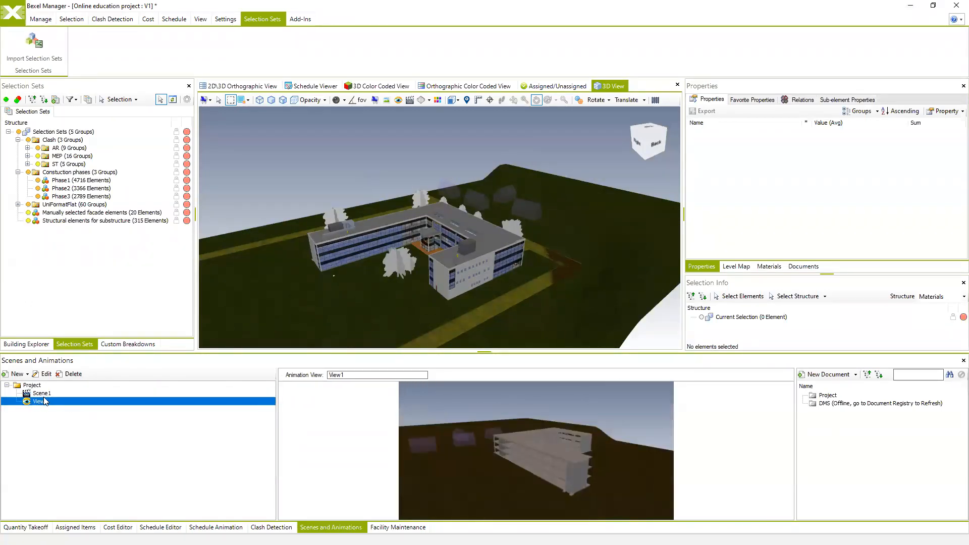
click(63, 460)
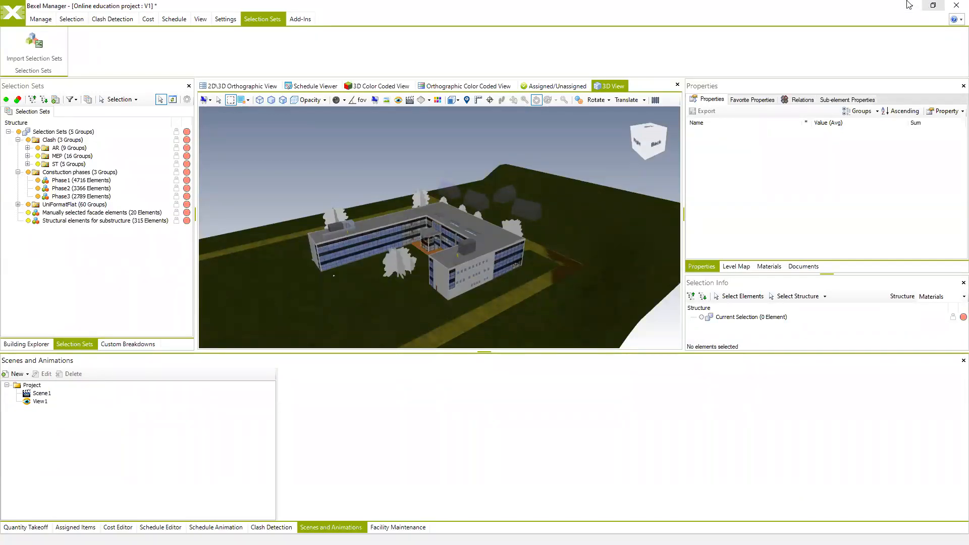
click(41, 401)
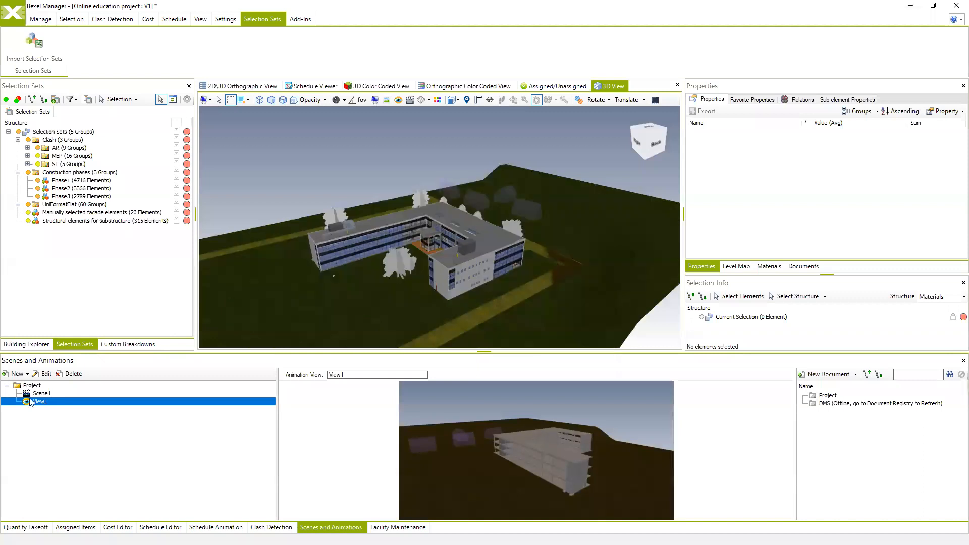
click(40, 394)
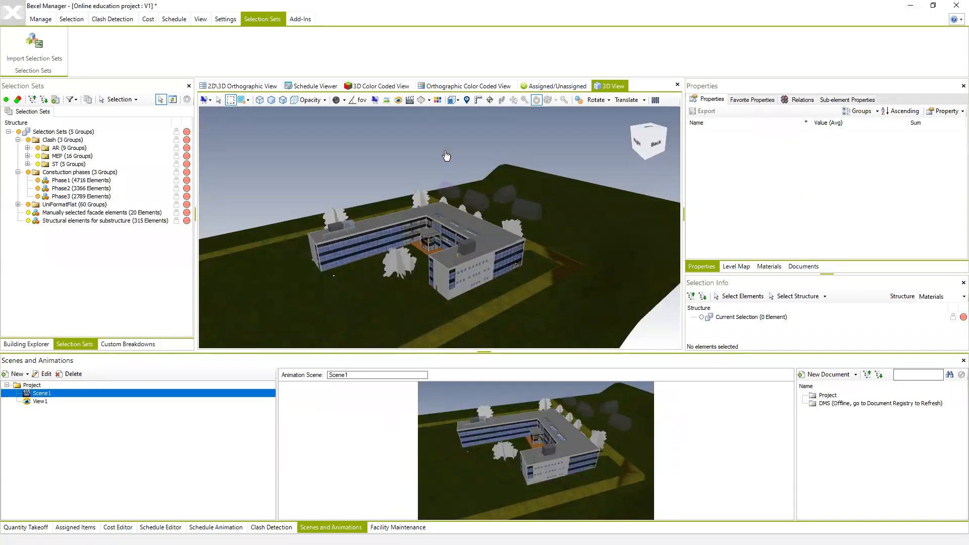
- Examine the Scenes and Animations section in the export wizard for another Bexel project, then leave it without exporting
click(12, 19)
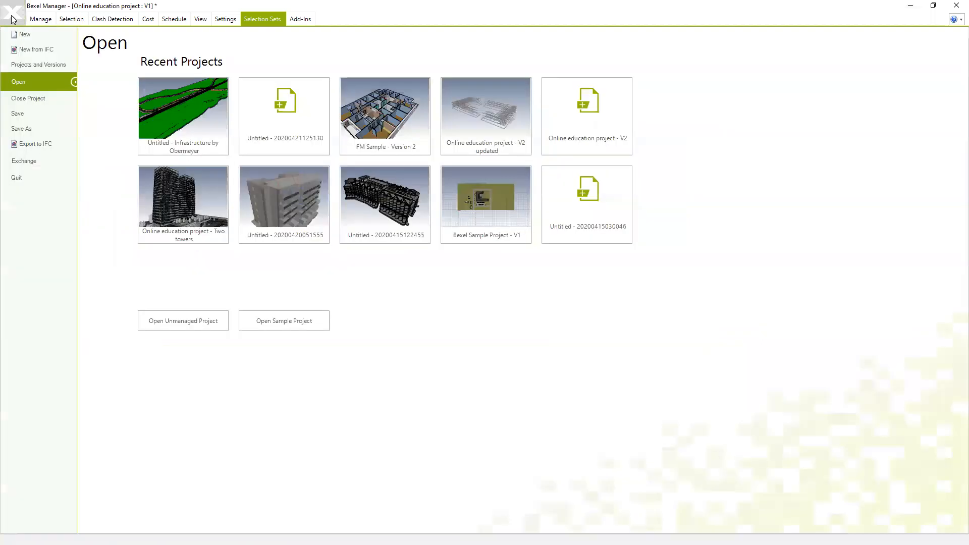
click(25, 163)
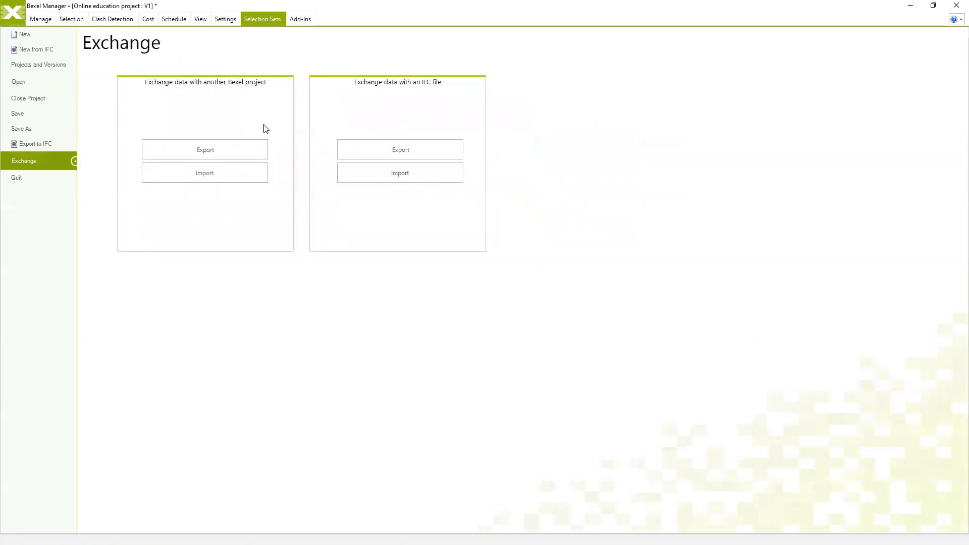
click(201, 151)
click(216, 149)
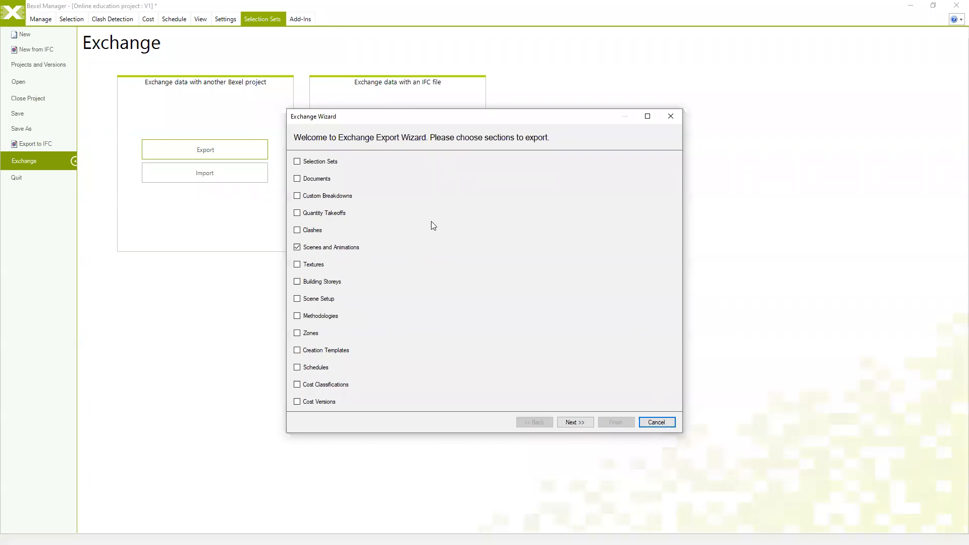
click(298, 247)
click(673, 421)
click(655, 422)
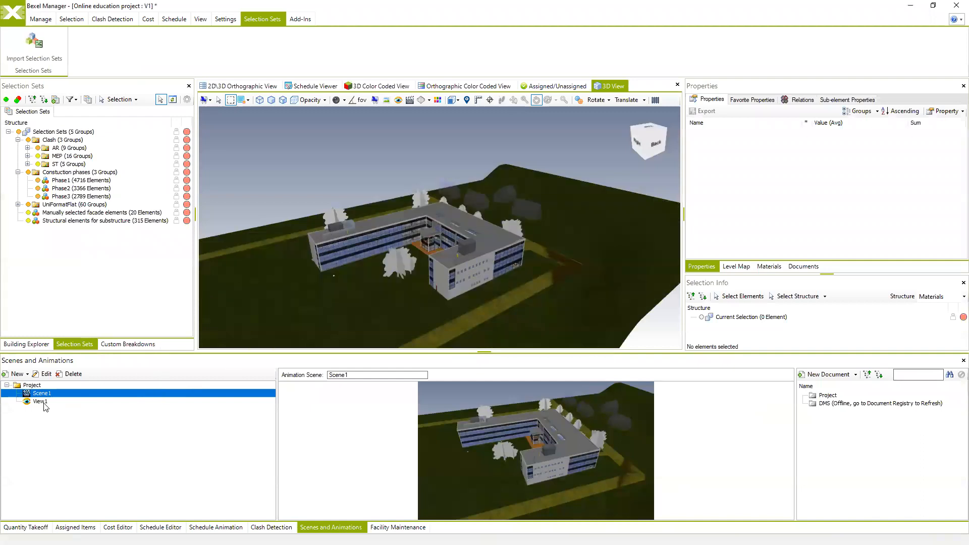
- Switch between the View1 and Scene1 previews, turn the model, and bring the 3D view back to Scene1
click(43, 402)
click(44, 393)
click(45, 403)
middle_drag(439, 255, 434, 214)
click(41, 395)
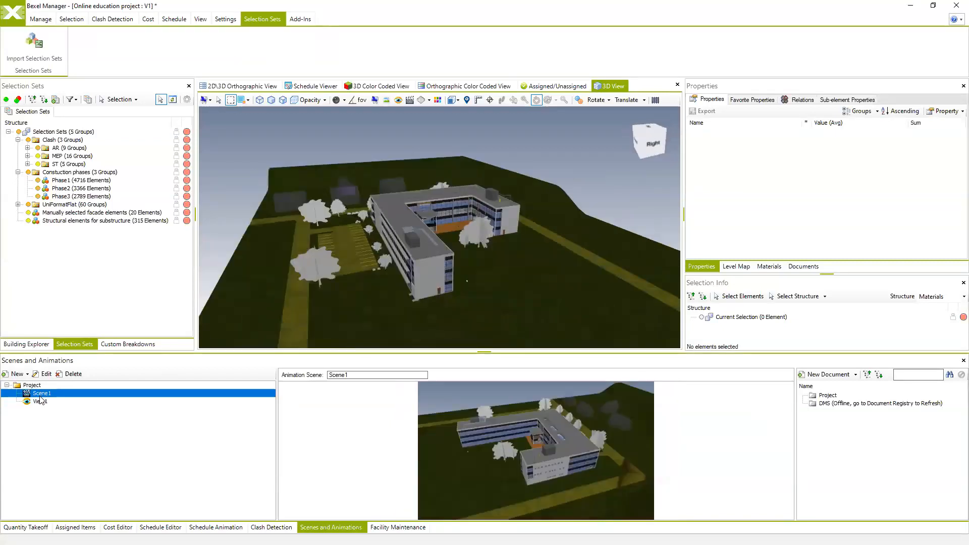
- Save a screenshot of the 3D view with a width of 1000 as a JPEG image in the APRIL 2020 folder
click(387, 101)
drag(433, 188, 388, 188)
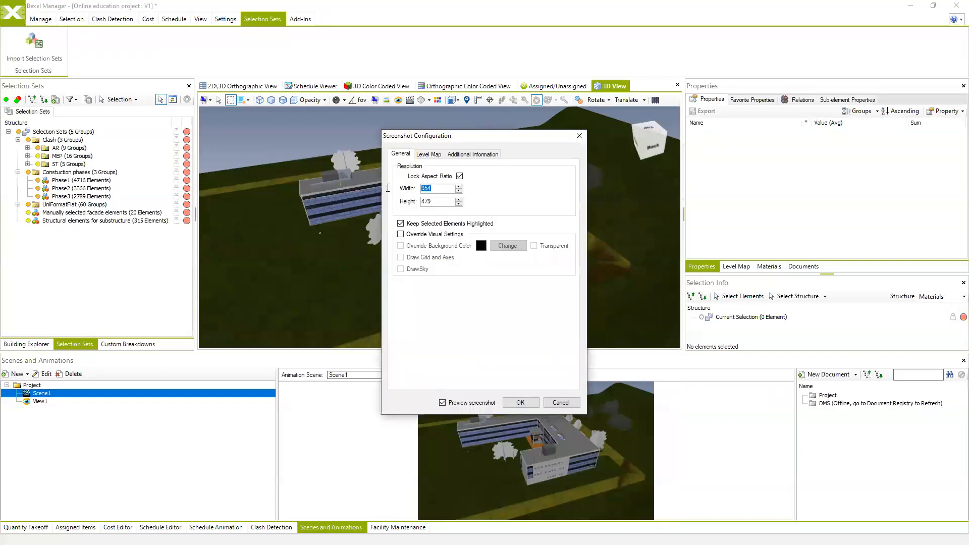
text(1000)
click(522, 399)
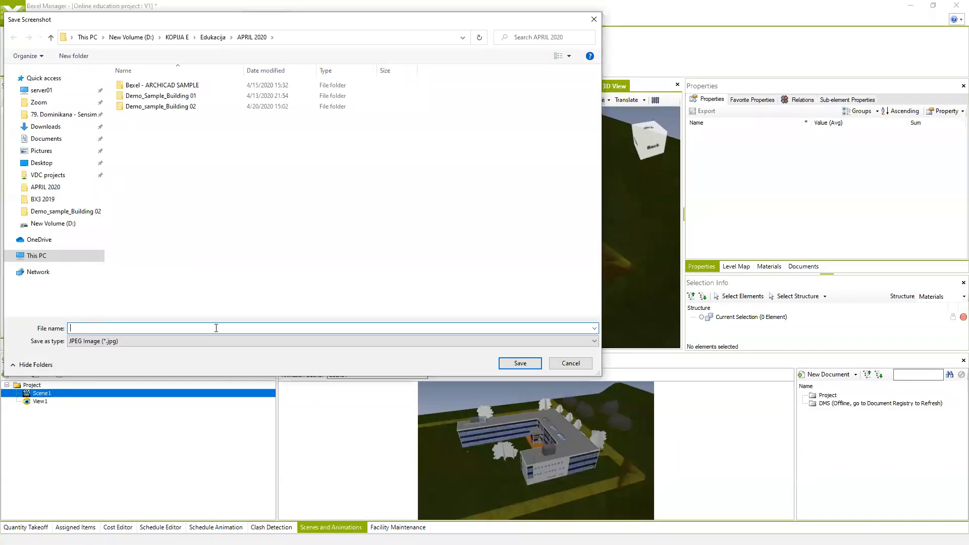
click(520, 363)
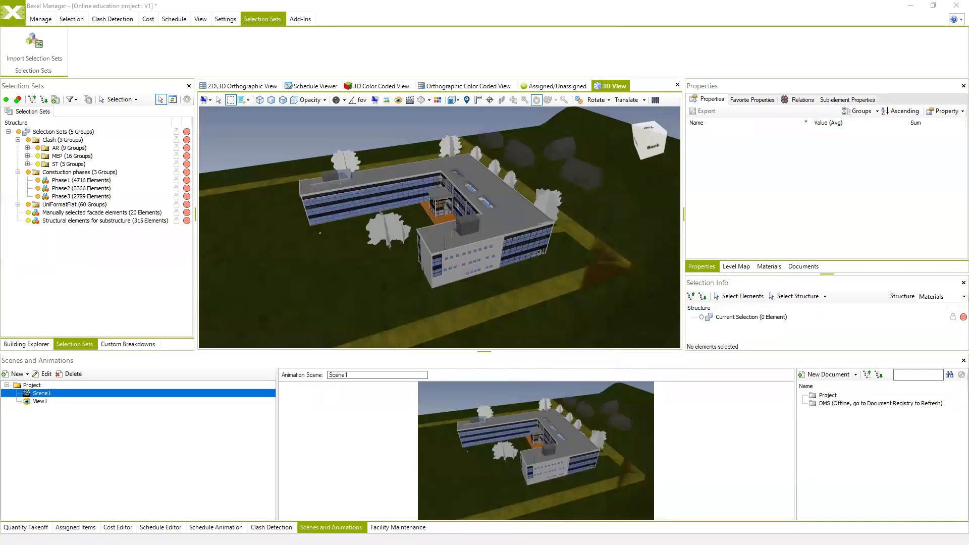
middle_drag(497, 256, 557, 229)
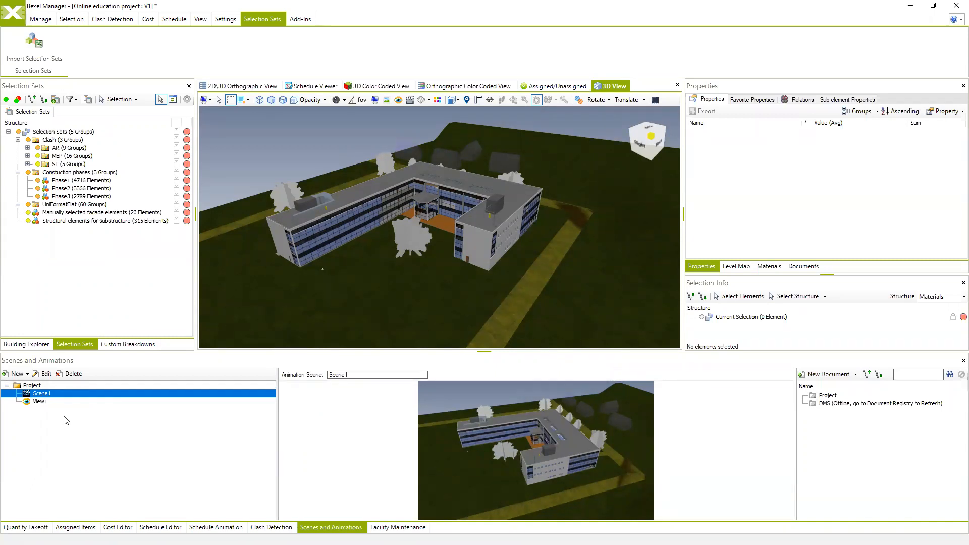
click(46, 374)
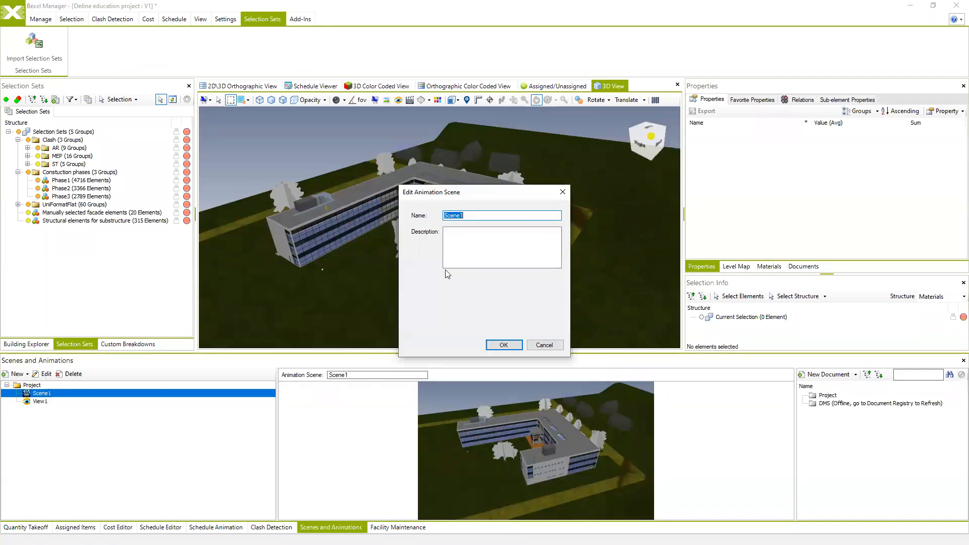
click(549, 344)
right_click(54, 422)
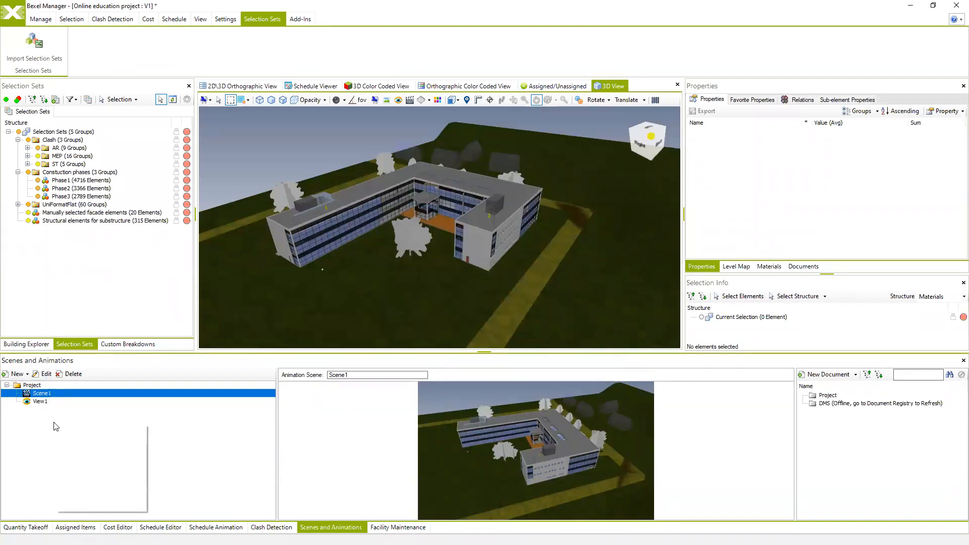
click(14, 438)
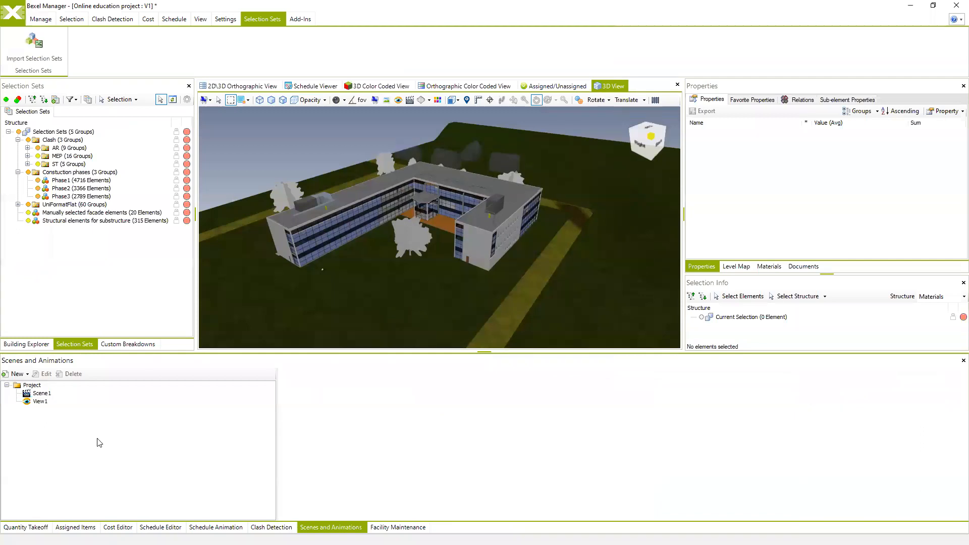
- Create an animation named New Animation with a frame count of 600 and a duration of 20 seconds
click(27, 375)
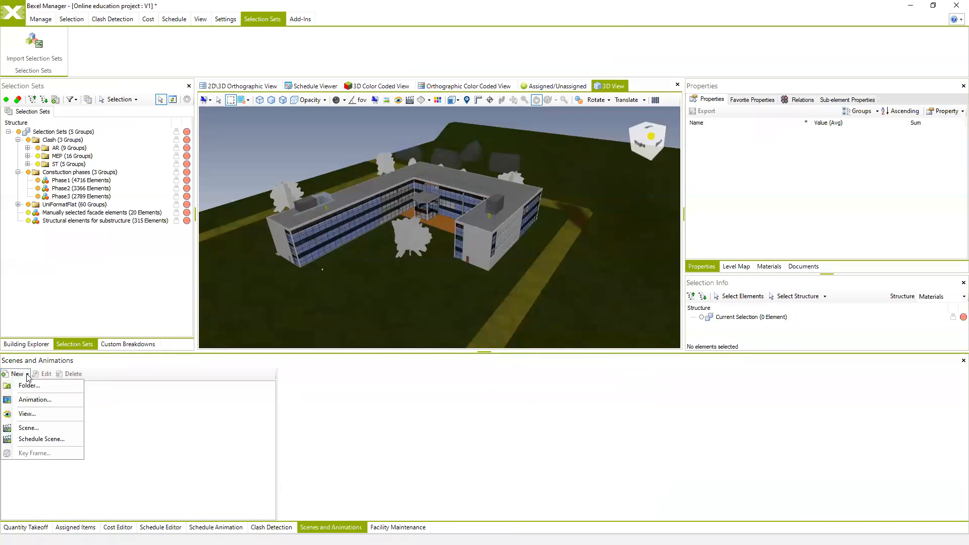
click(34, 400)
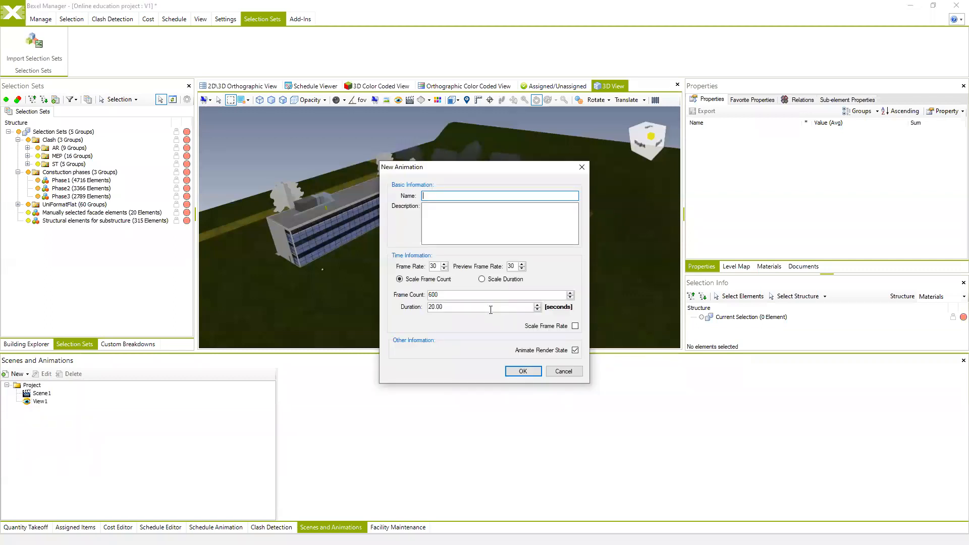
text(New Animation)
drag(447, 294, 420, 295)
double_click(435, 308)
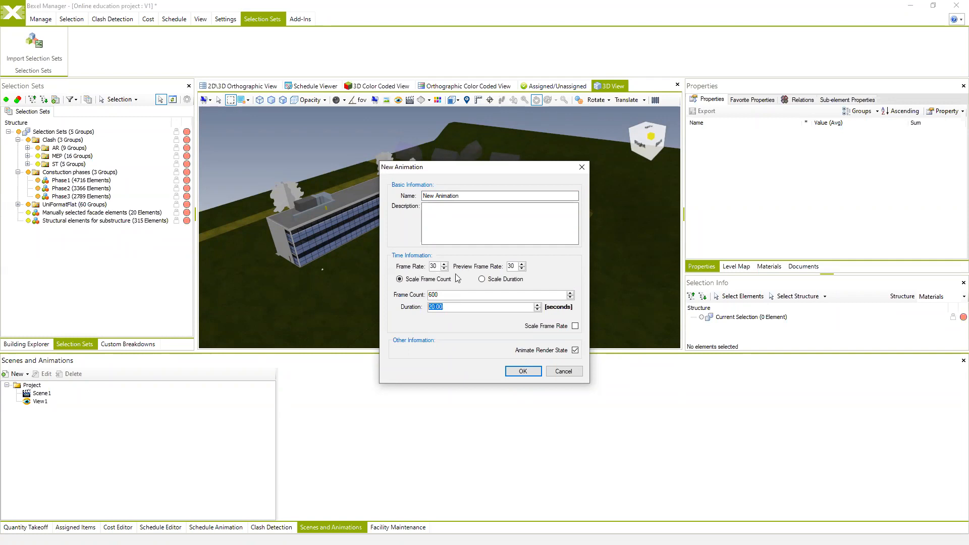
click(437, 295)
click(513, 369)
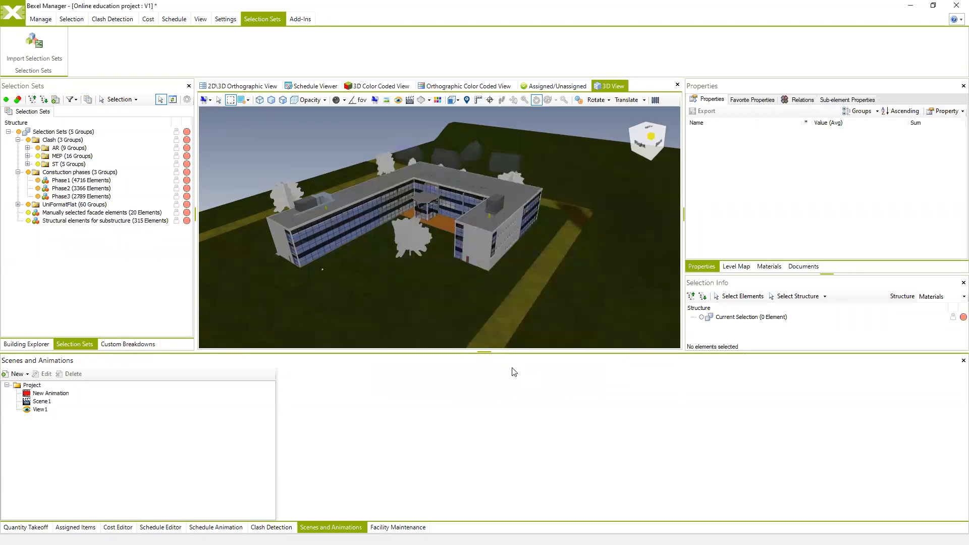
- Turn the model to an elevated view of the building beside the parking lot and add key frame 1 at frame 0 of New Animation
click(51, 394)
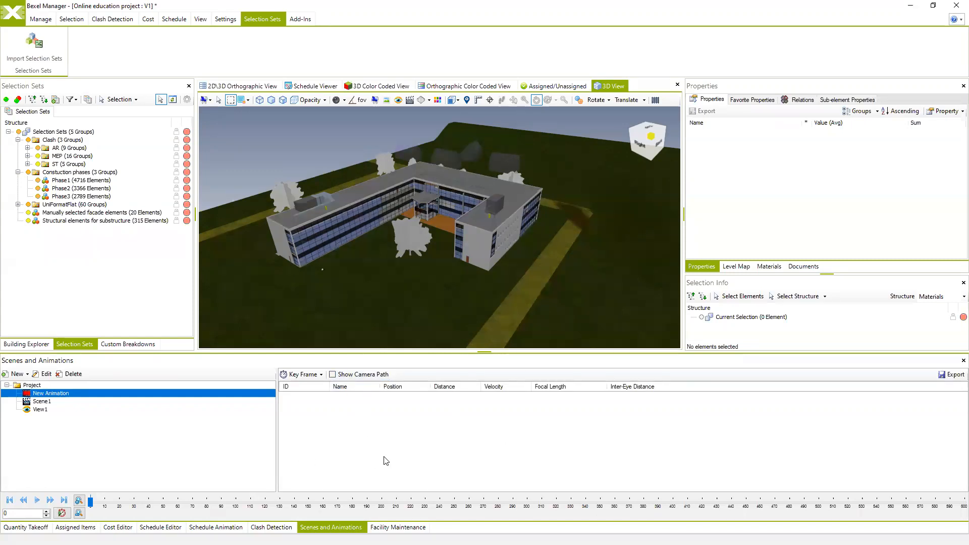
mouse_move(91, 501)
mouse_down()
mouse_move(635, 521)
mouse_move(632, 503)
mouse_move(81, 504)
mouse_up()
middle_drag(319, 268, 378, 245)
scroll(387, 250, up, 1)
scroll(387, 250, up, 2)
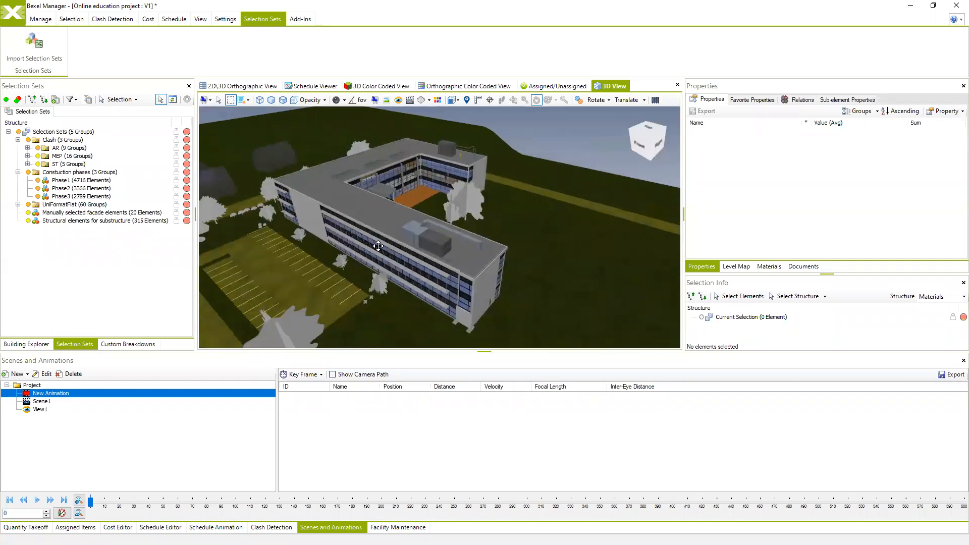
middle_drag(450, 222, 375, 239)
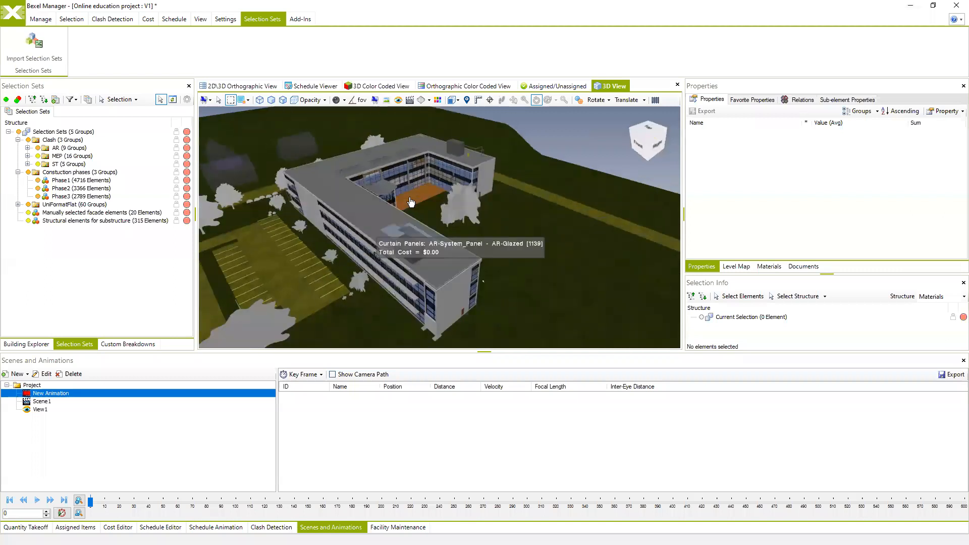
right_click(313, 427)
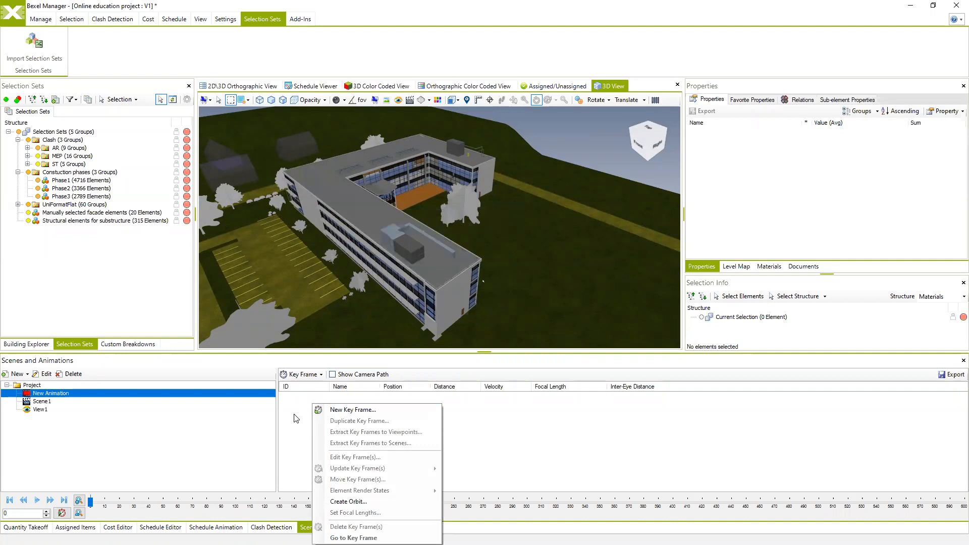
right_click(291, 411)
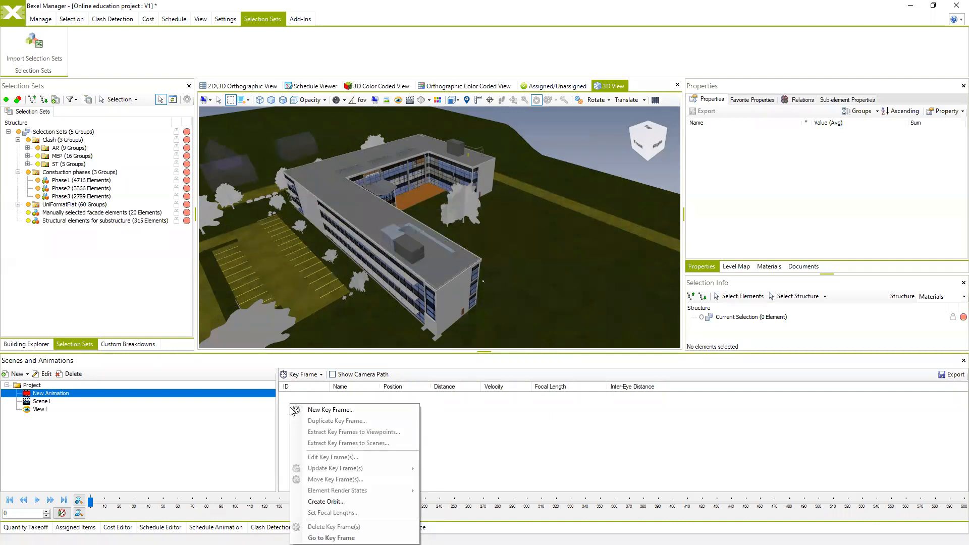
click(317, 411)
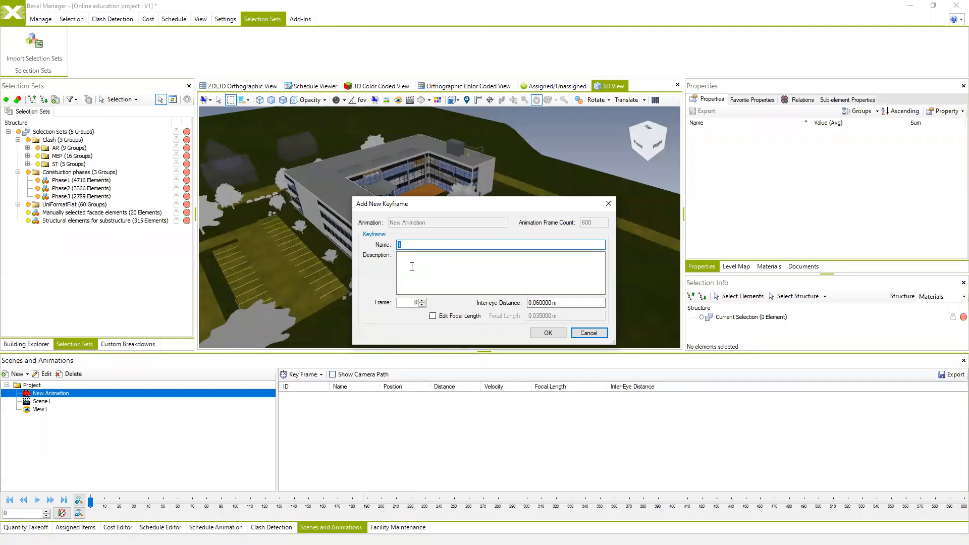
click(549, 332)
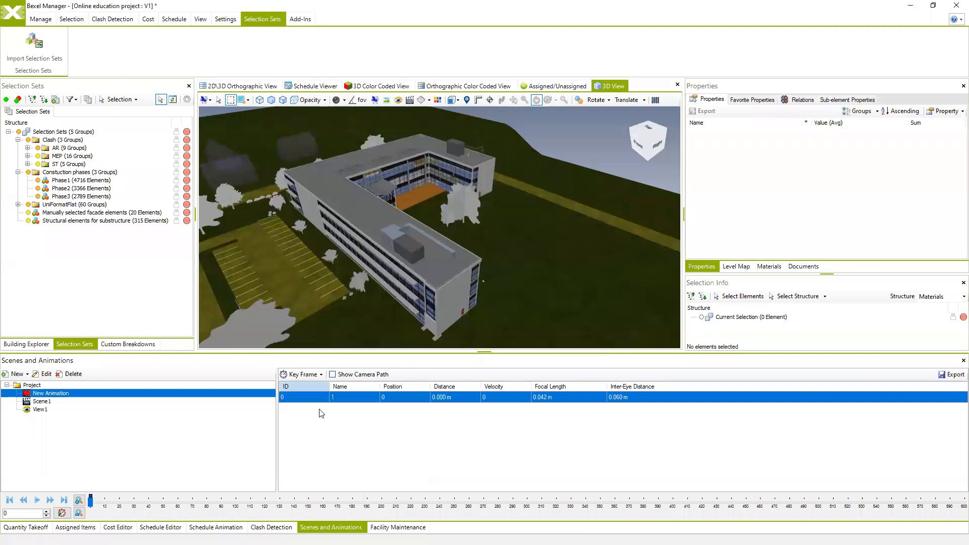
right_click(305, 400)
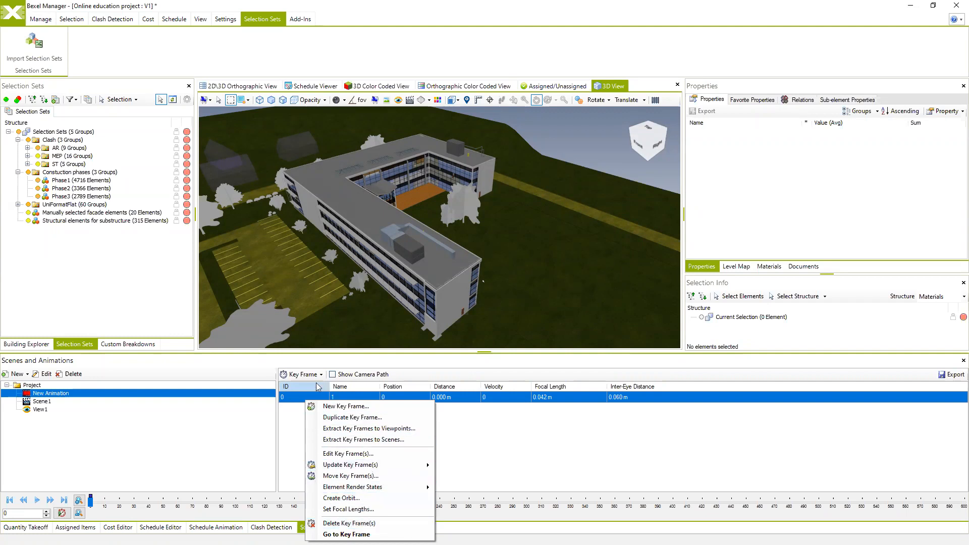
click(342, 456)
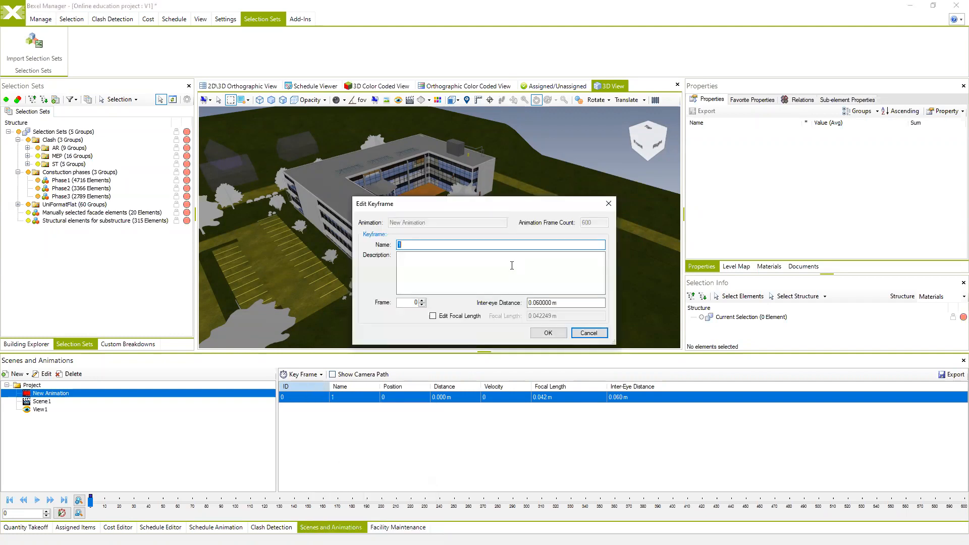
click(433, 316)
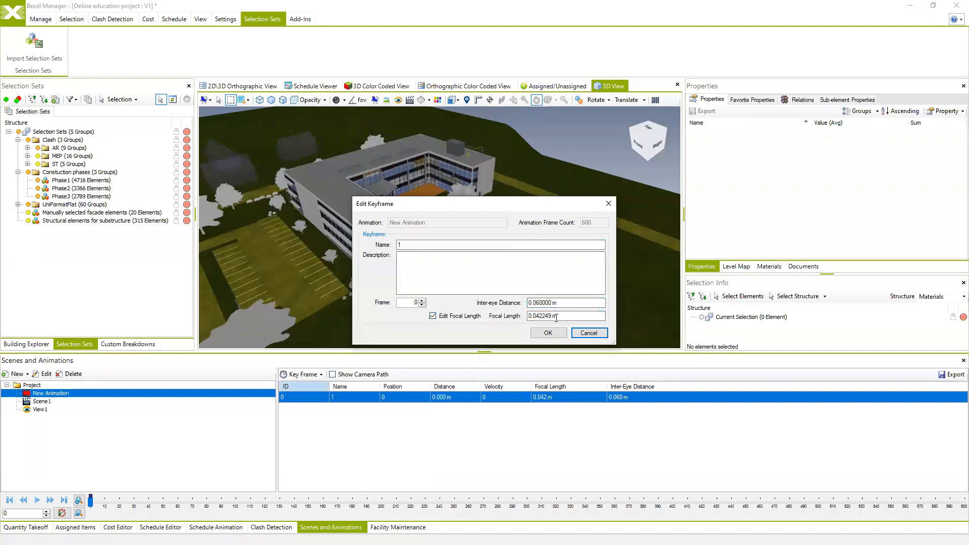
click(588, 333)
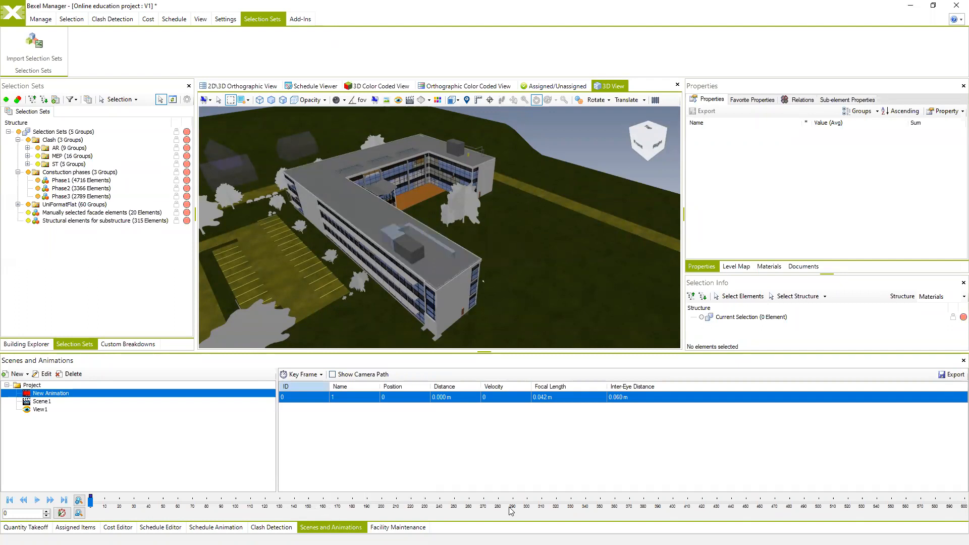
- At frame 300 of the animation, turn the model to a low back view and show only the ST selection set
click(528, 504)
drag(545, 241, 500, 226)
mouse_move(500, 225)
middle_down()
mouse_move(483, 226)
mouse_move(503, 225)
middle_up()
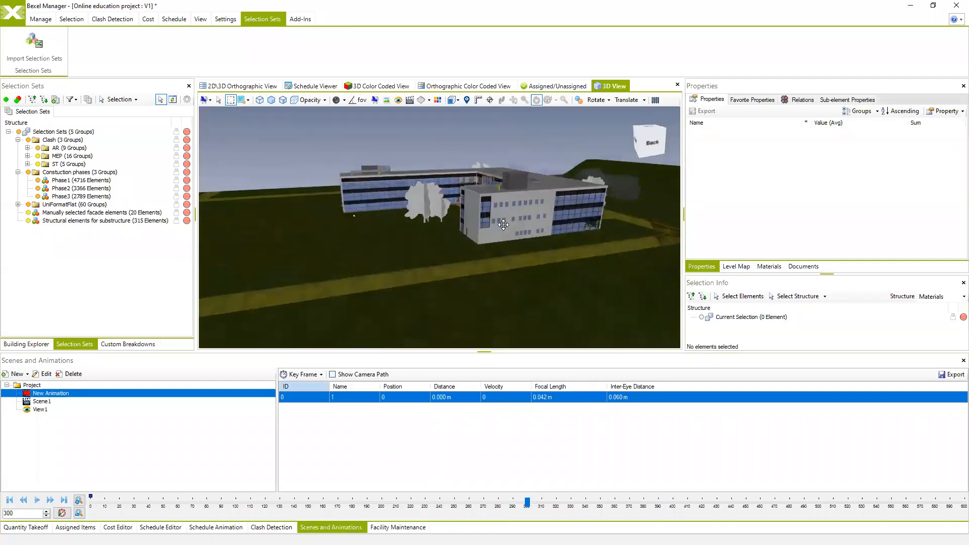
click(18, 132)
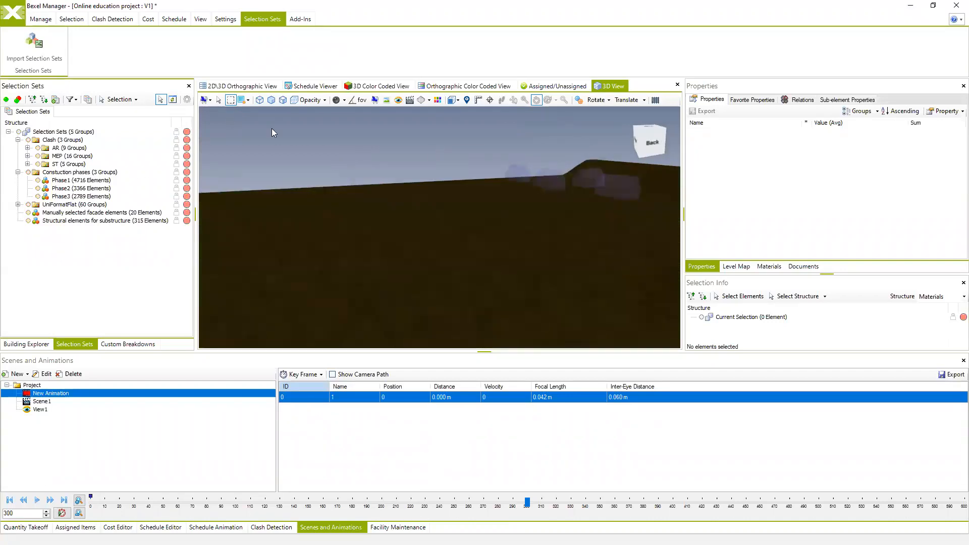
click(38, 164)
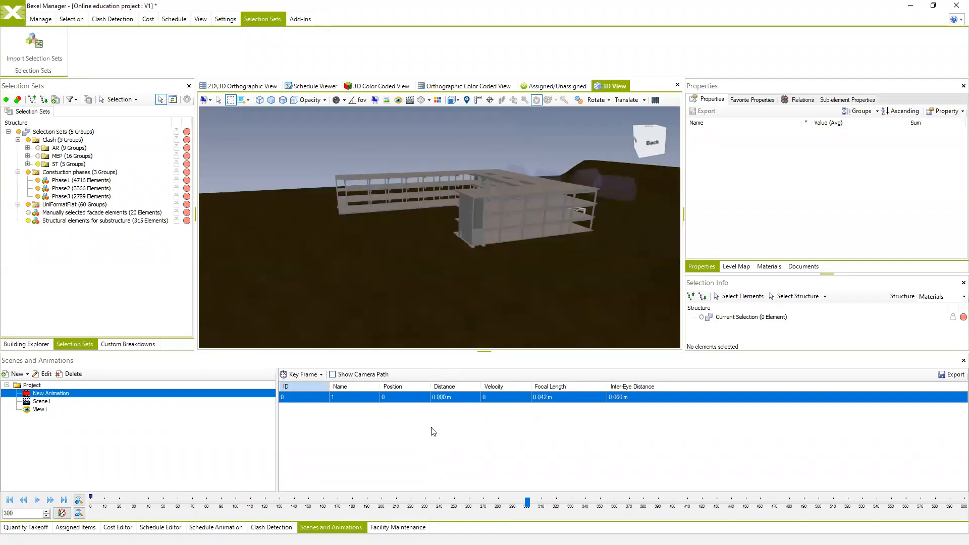
- Add key frame 2 at frame 300 to New Animation
right_click(422, 430)
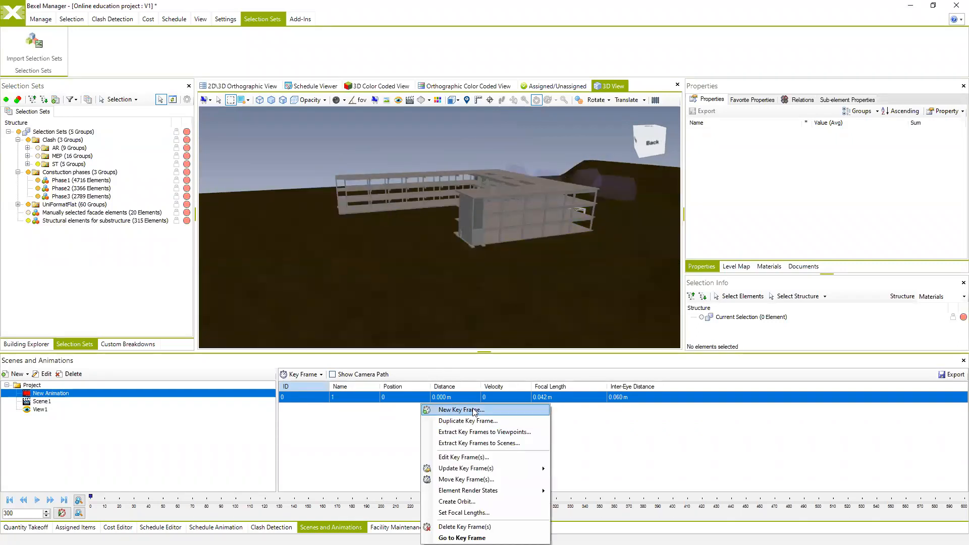
click(460, 410)
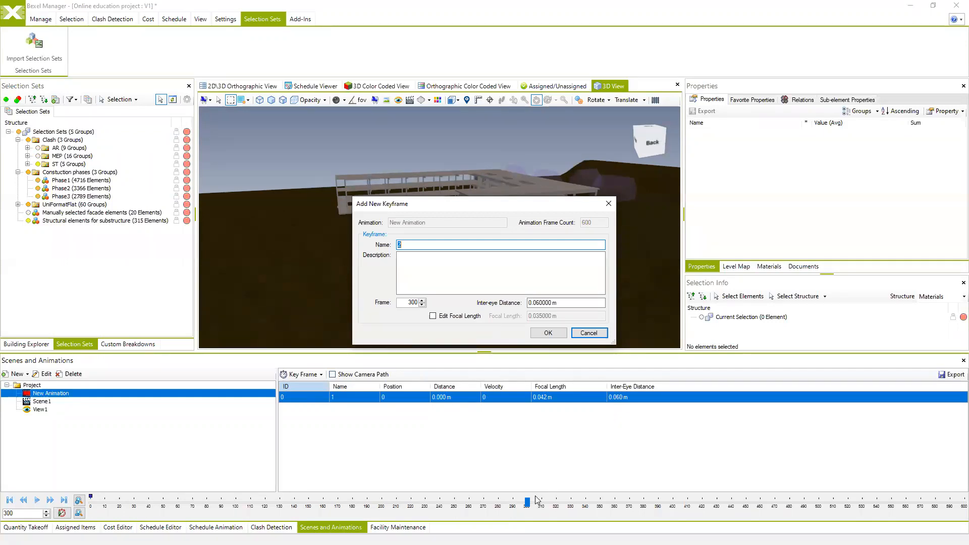
click(548, 334)
click(332, 406)
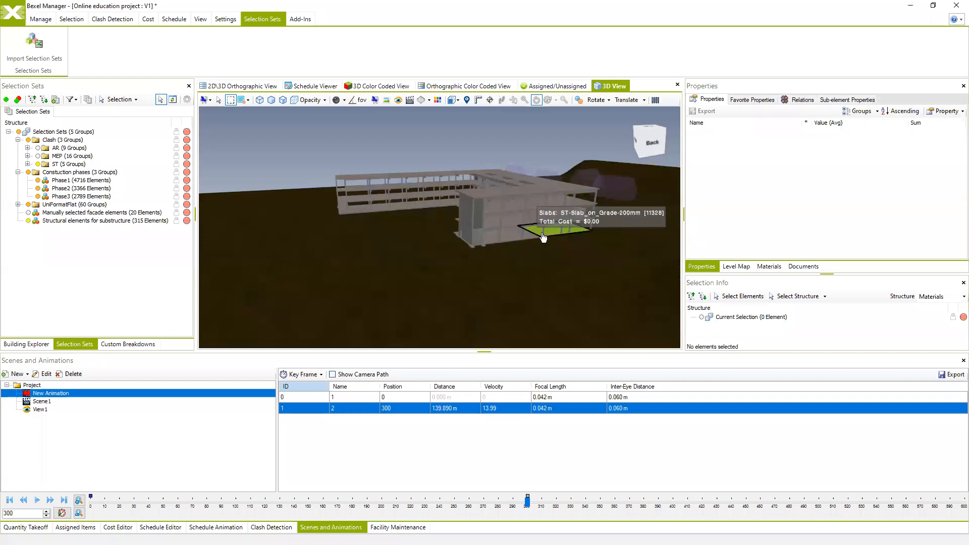
- At frame 591 of the animation, turn the model to its left side and show the MEP selection set instead of ST
click(951, 504)
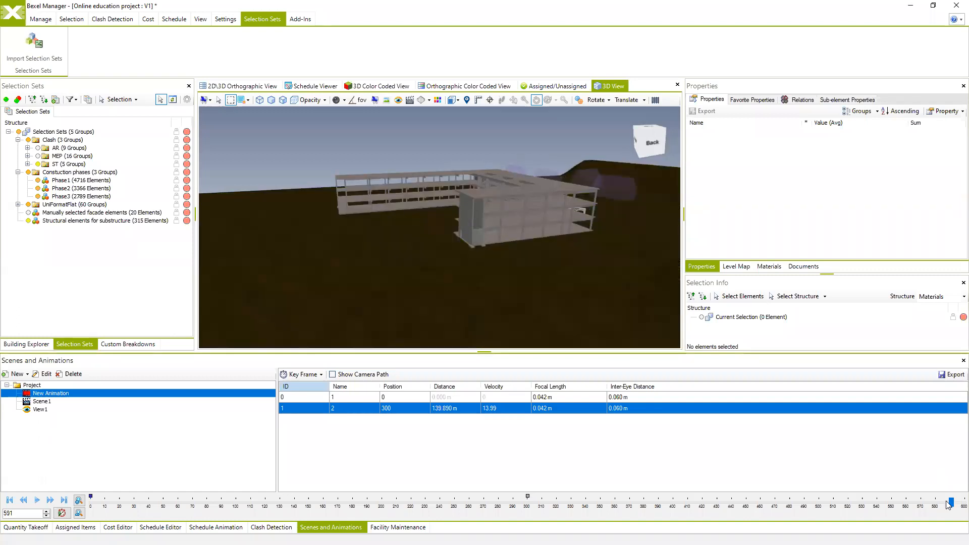
middle_drag(485, 226, 445, 221)
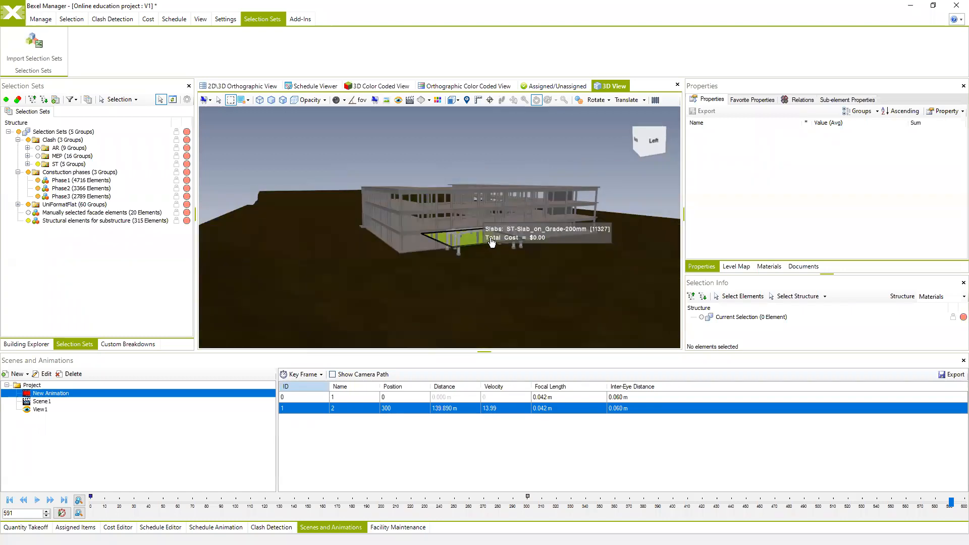
click(37, 164)
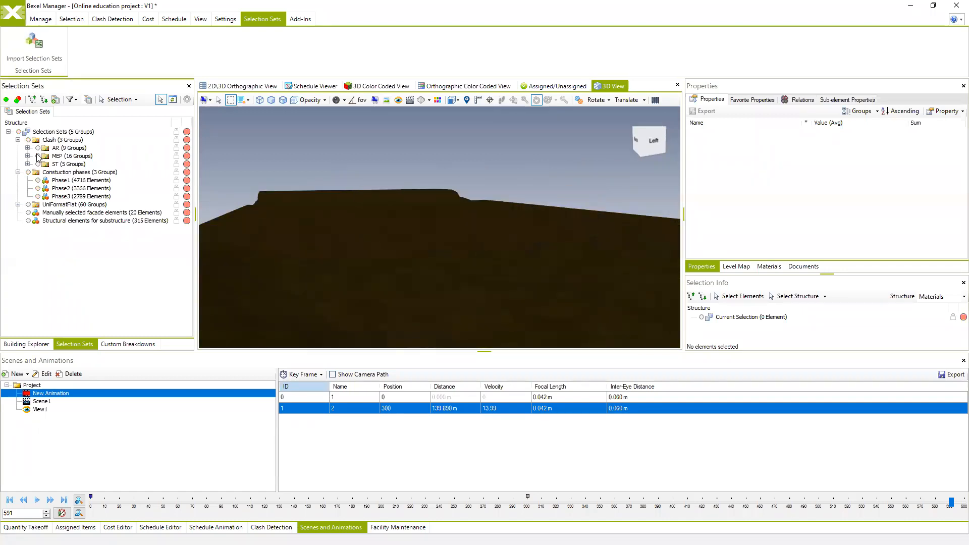
click(38, 156)
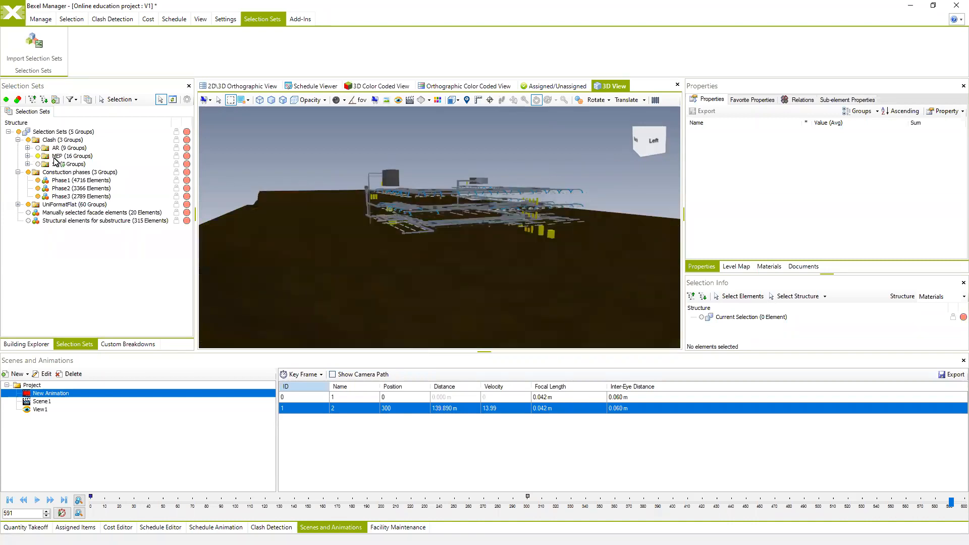
- Select all MEP elements and change the color of the selected elements
click(71, 156)
right_click(455, 221)
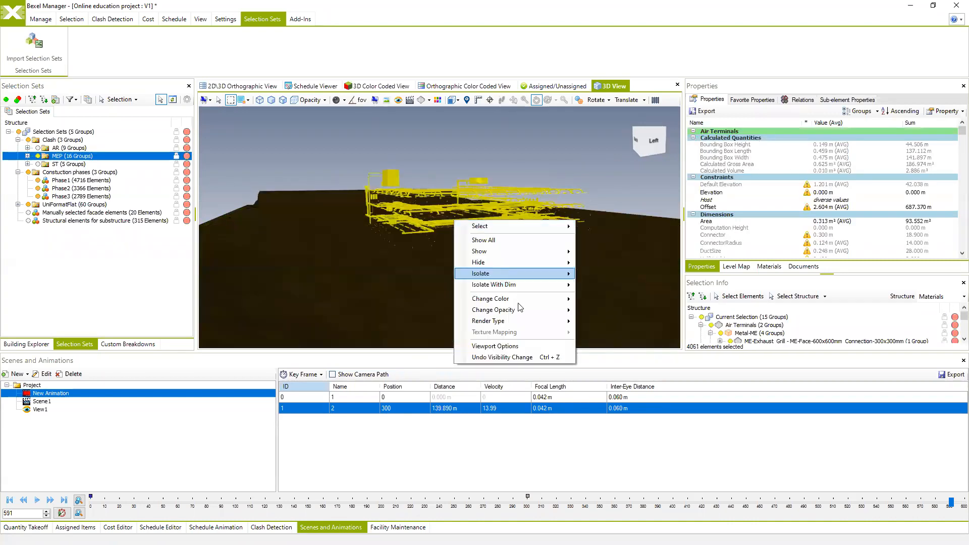
mouse_move(520, 310)
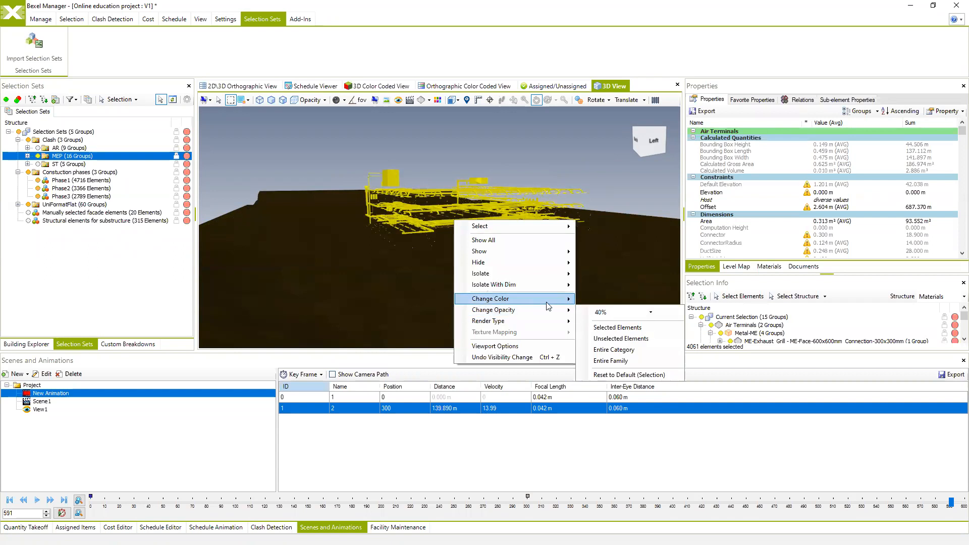
mouse_move(550, 299)
click(616, 327)
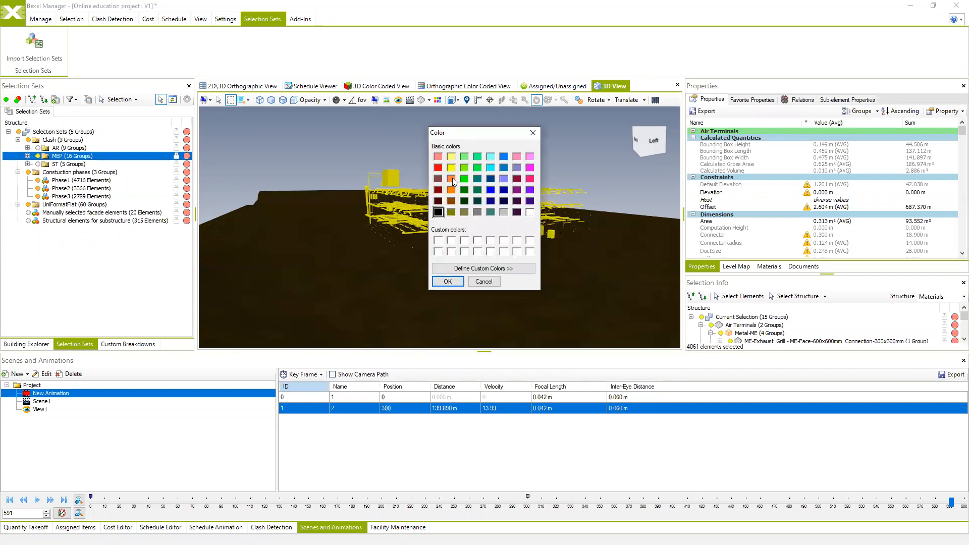
click(454, 282)
- Color the selected MEP elements orange, set their render type to Shaded with Edges, and clear the selection
click(597, 161)
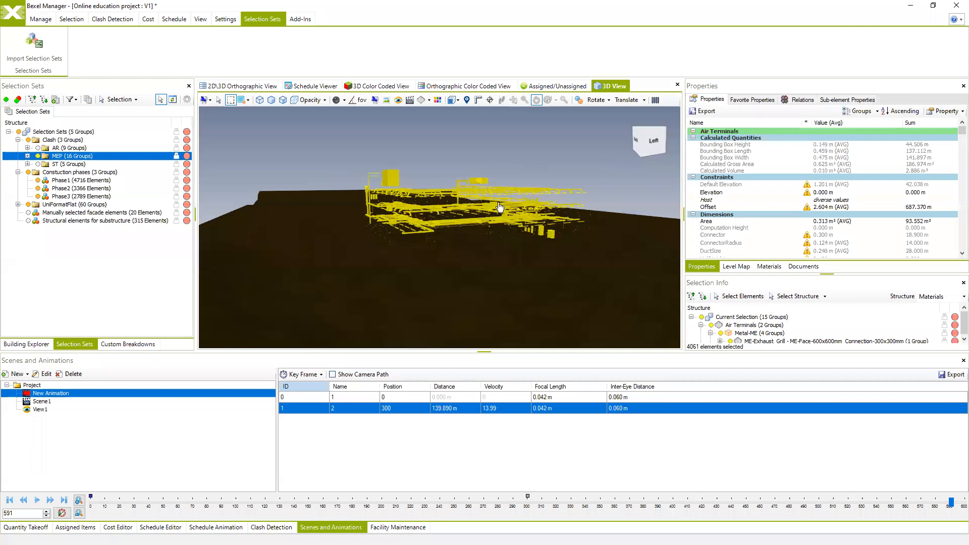
click(481, 186)
right_click(482, 184)
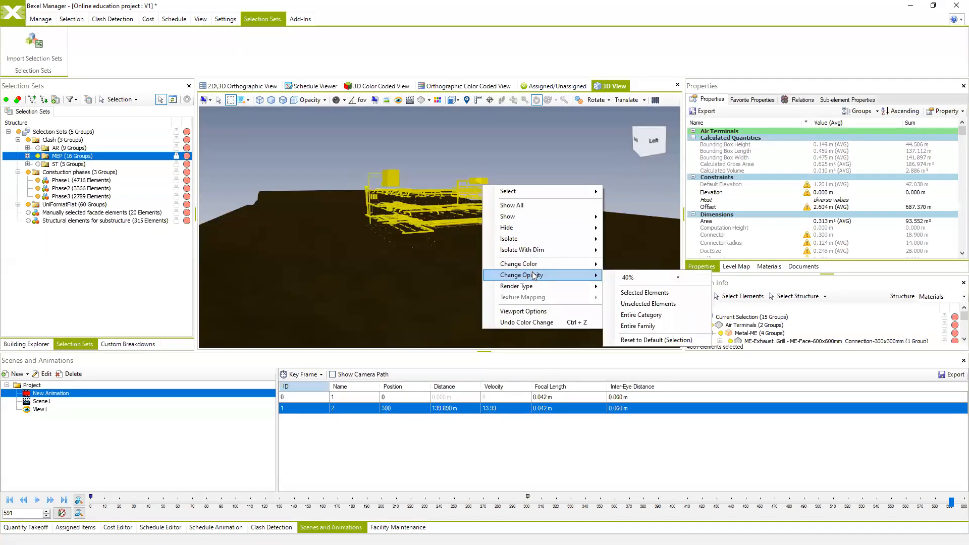
mouse_move(536, 286)
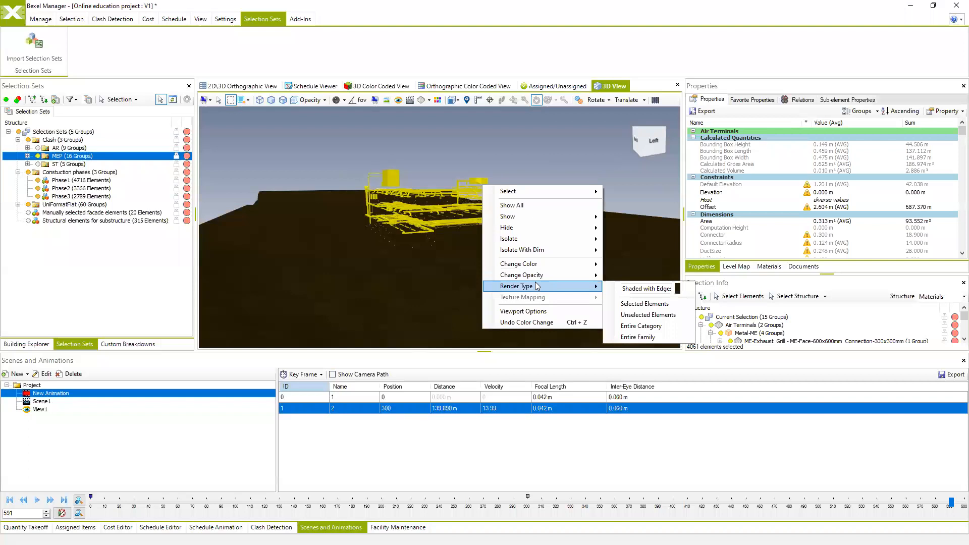
click(635, 292)
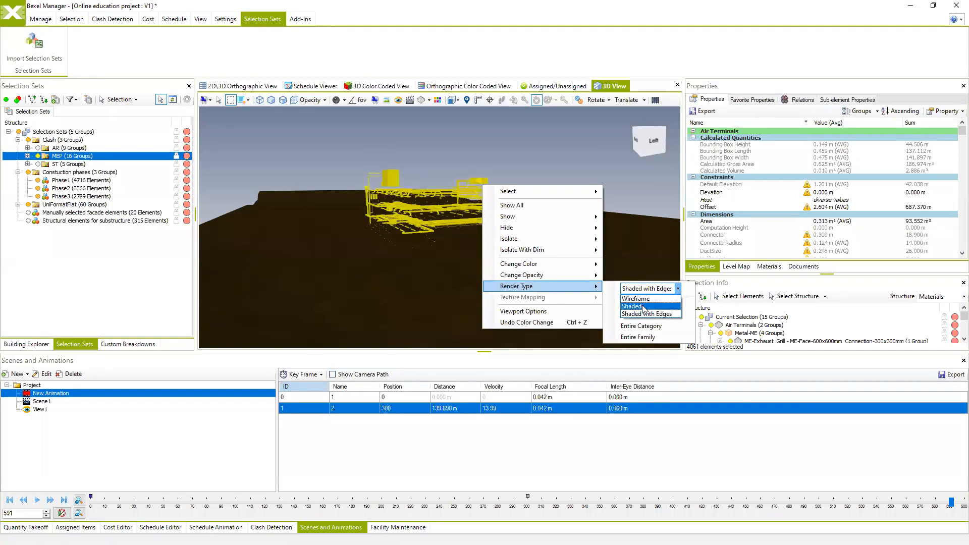
click(644, 315)
click(632, 305)
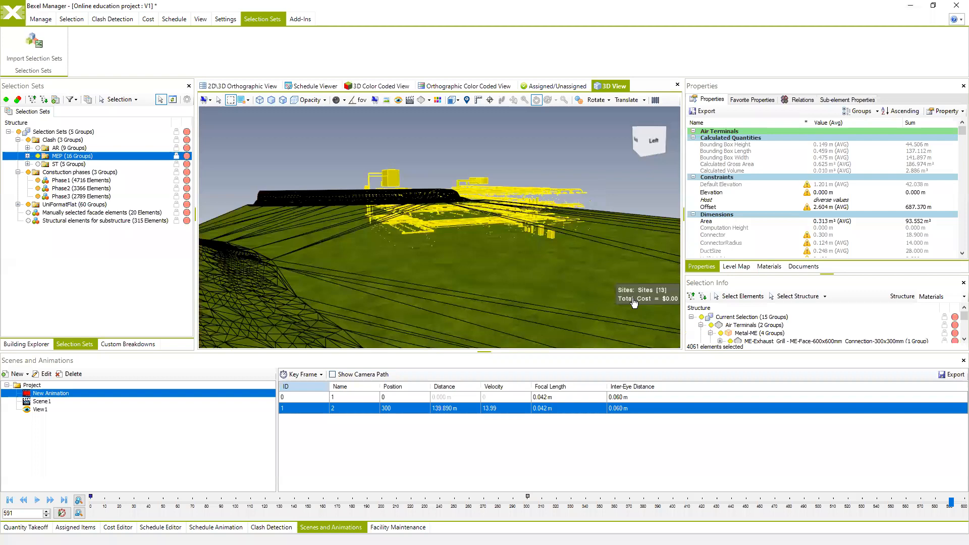
click(597, 147)
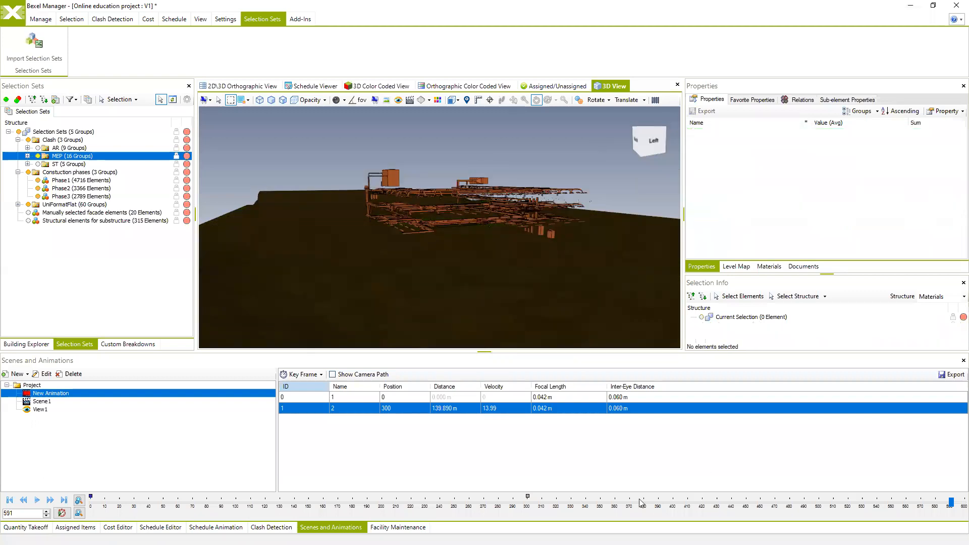
- Add key frame 3 at frame 591 to New Animation
right_click(647, 453)
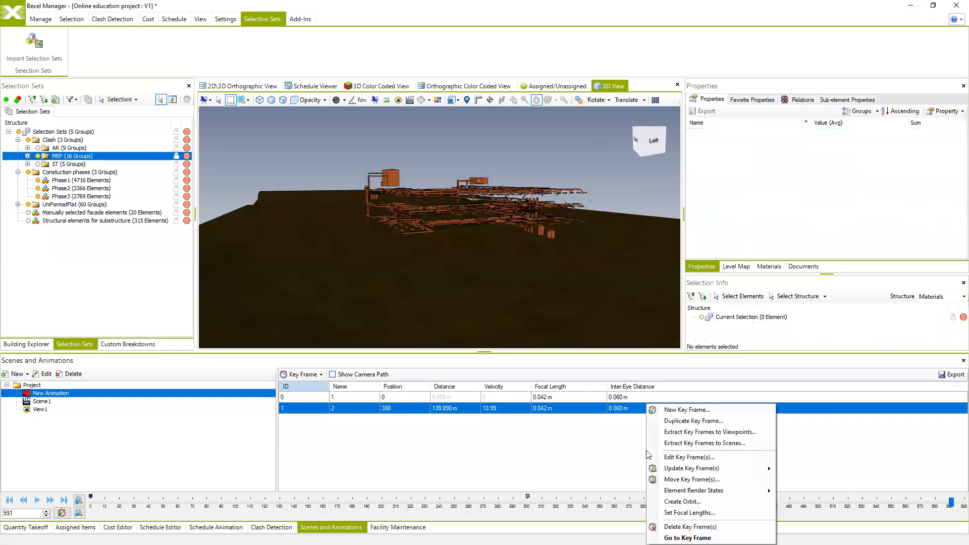
click(686, 410)
click(553, 332)
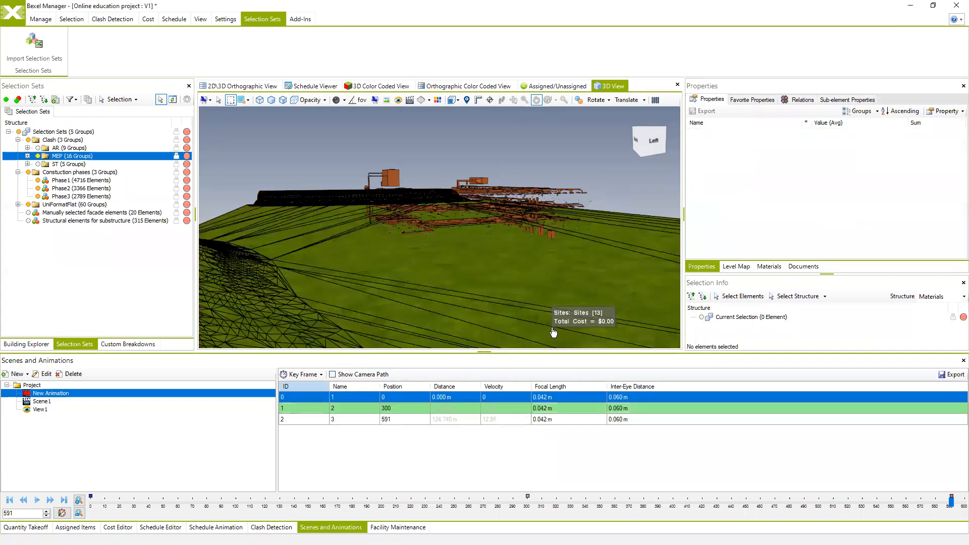
- Review key frames 1, 2 and 3 in the 3D view, and play New Animation from the start
double_click(304, 397)
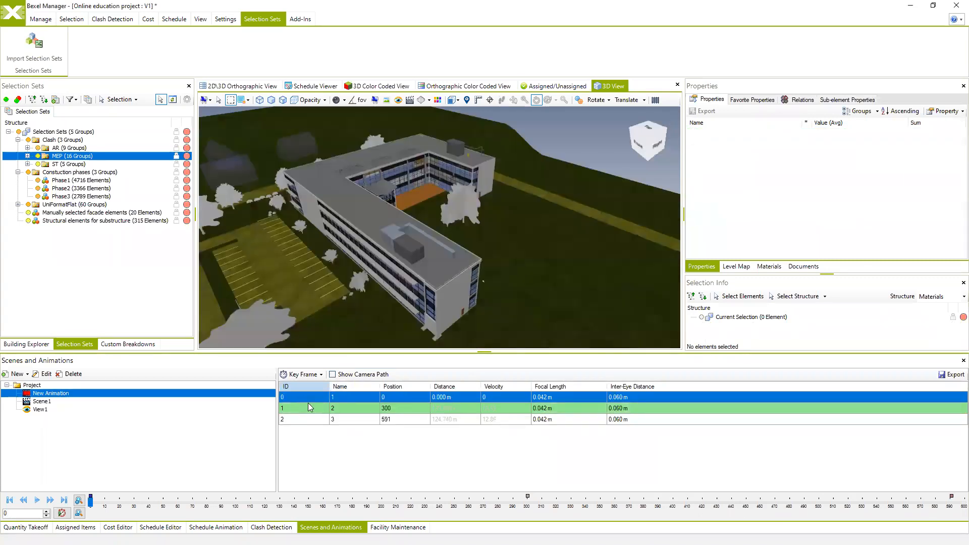
double_click(307, 407)
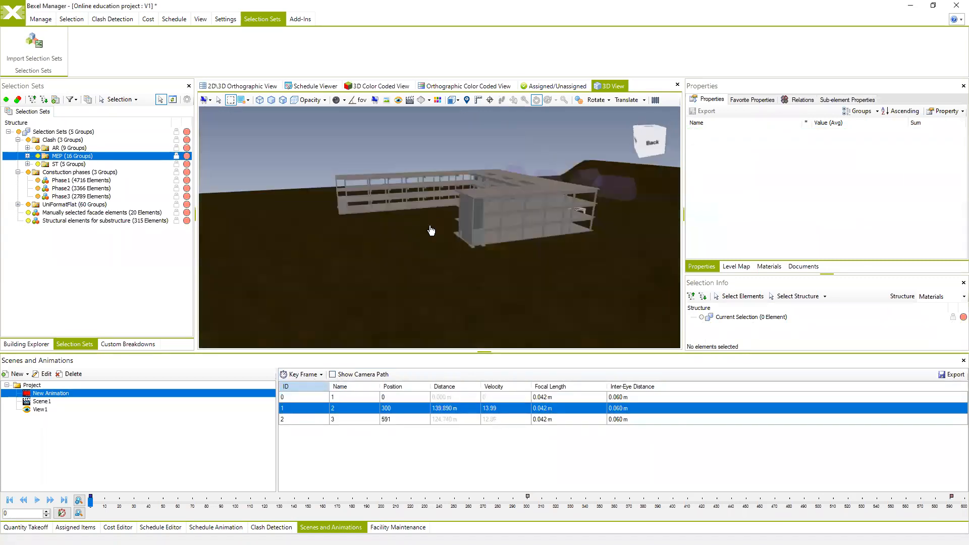
double_click(321, 419)
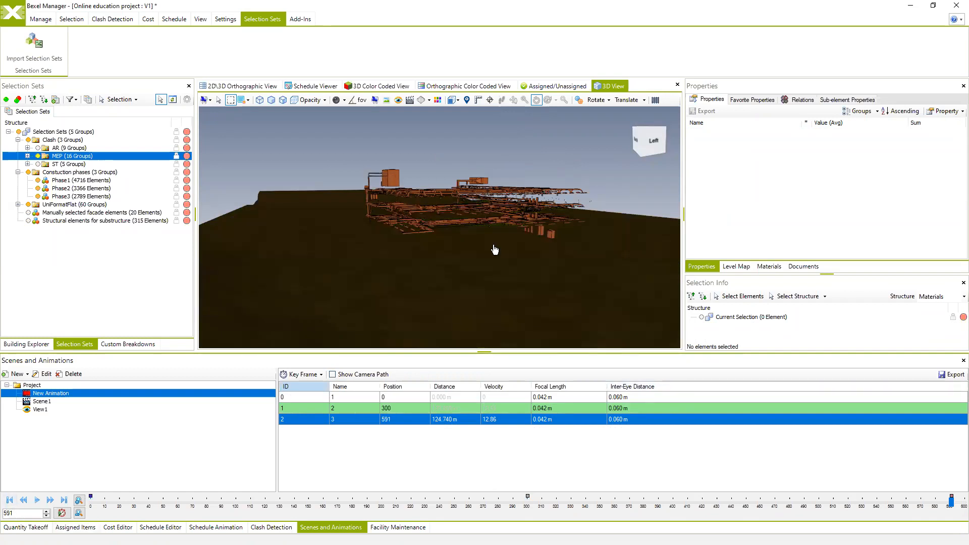
click(9, 500)
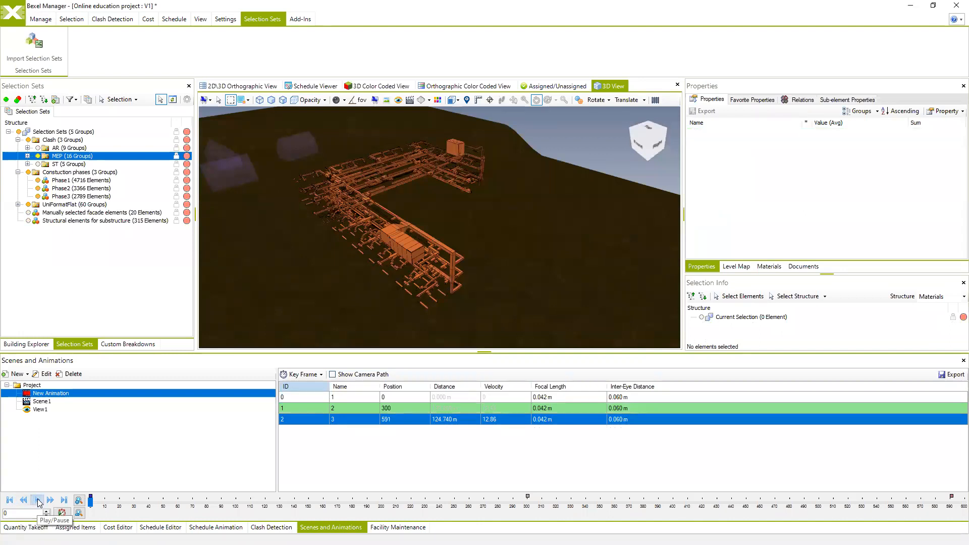
click(38, 500)
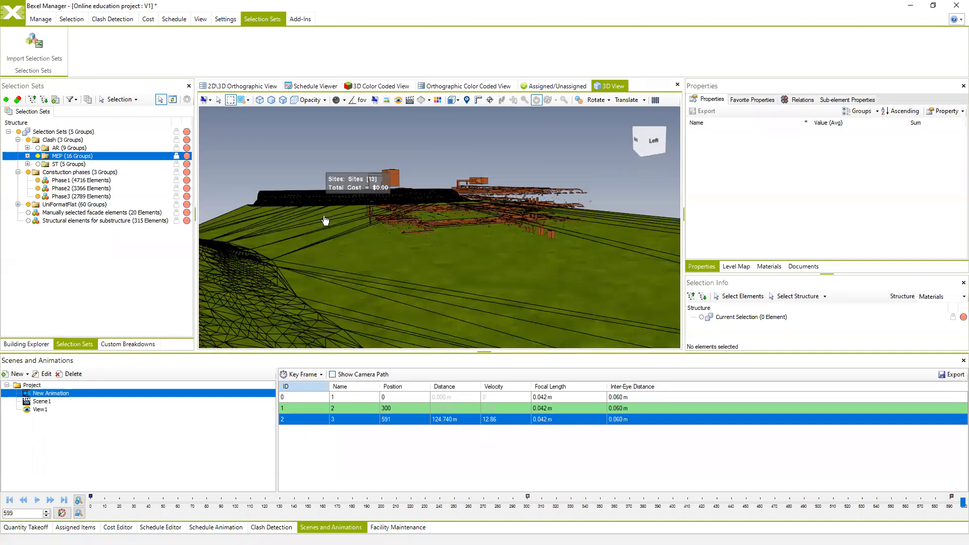
- Display the animation's camera path, examine it around the whole model, and hide it again
ctrl+click(295, 398)
click(314, 419)
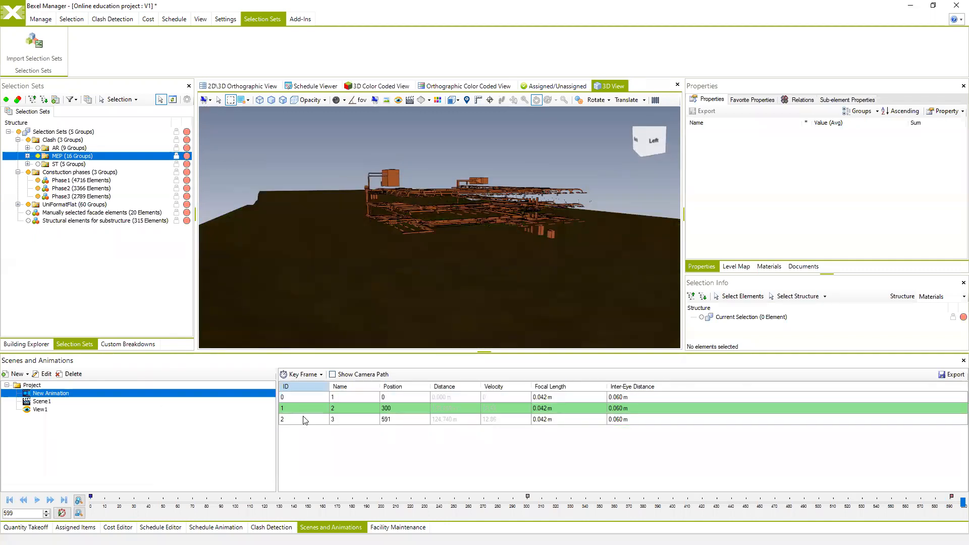
click(333, 374)
middle_drag(346, 277, 425, 275)
scroll(376, 259, down, 6)
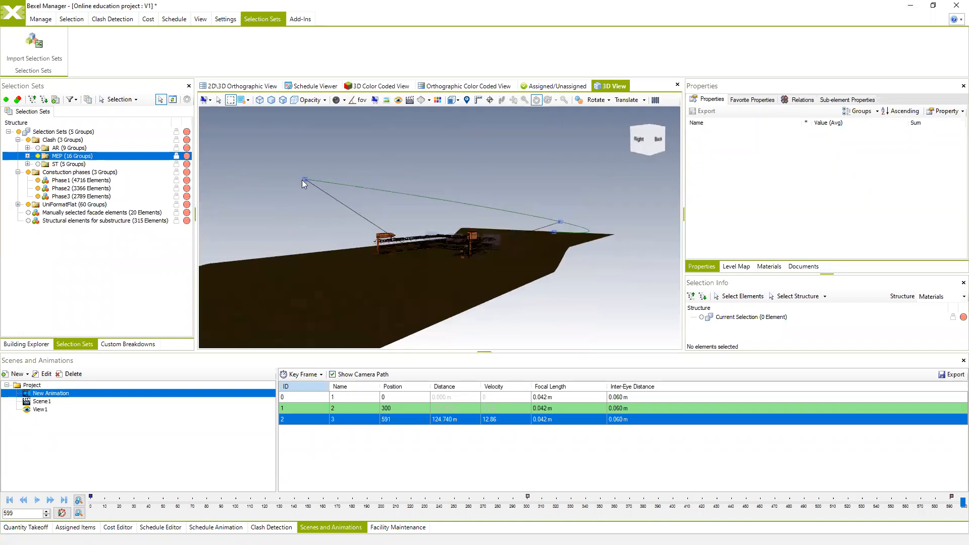
middle_drag(304, 180, 293, 184)
middle_drag(529, 250, 561, 235)
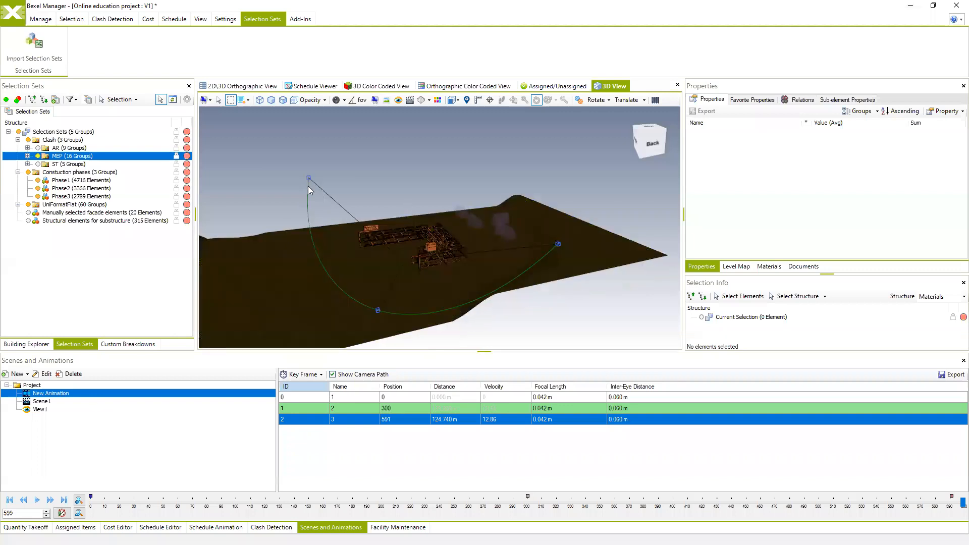
middle_drag(396, 336, 490, 283)
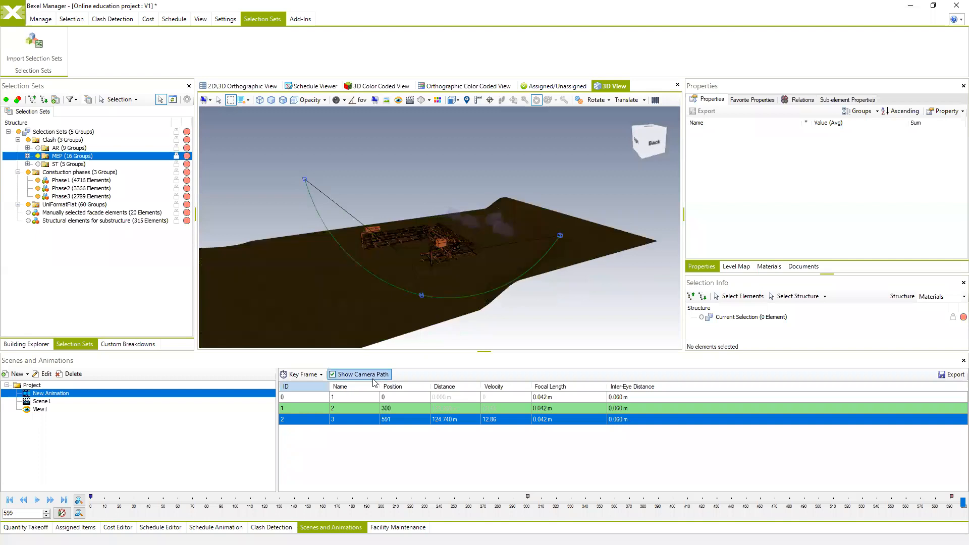
click(332, 375)
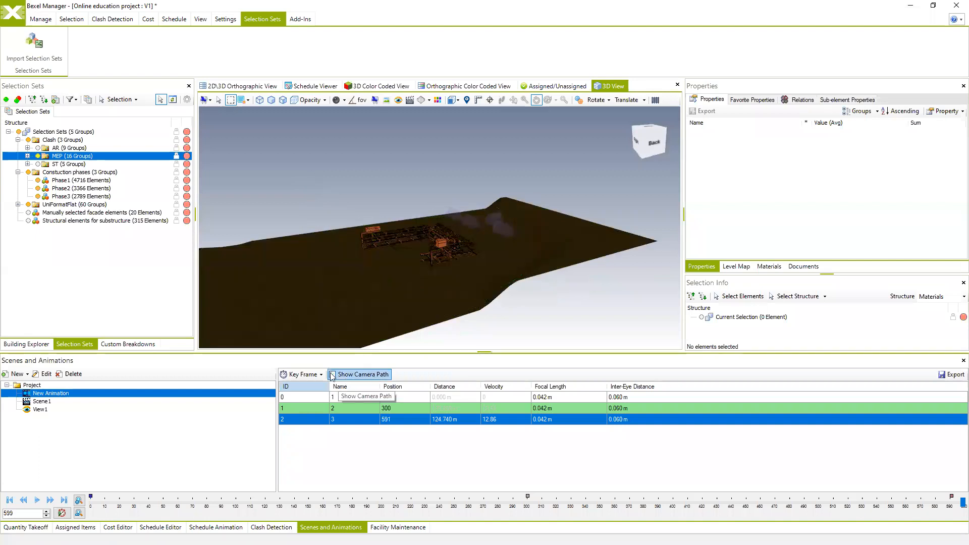
- Turn the model at key frame 3 to a higher back-left view and update that key frame's camera position and render state
click(372, 420)
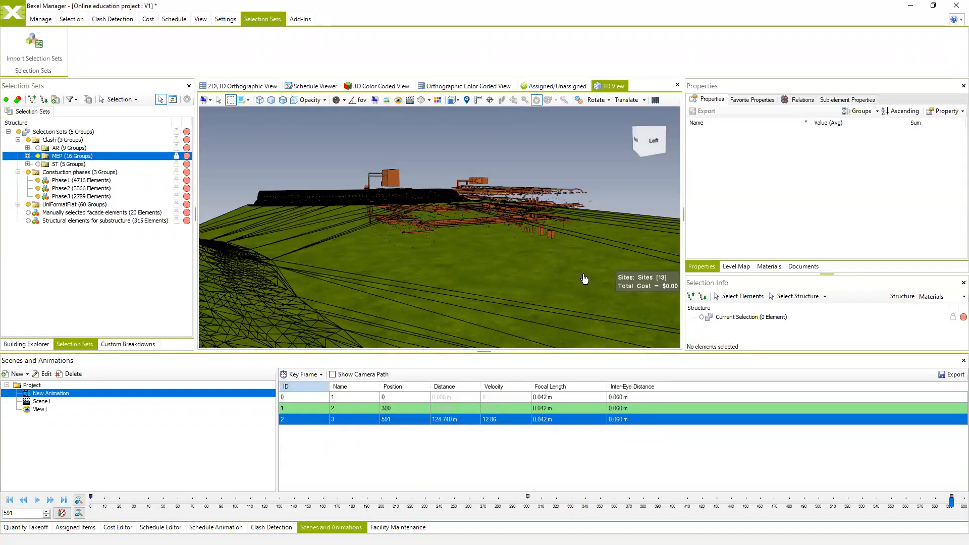
middle_drag(584, 276, 550, 273)
click(341, 419)
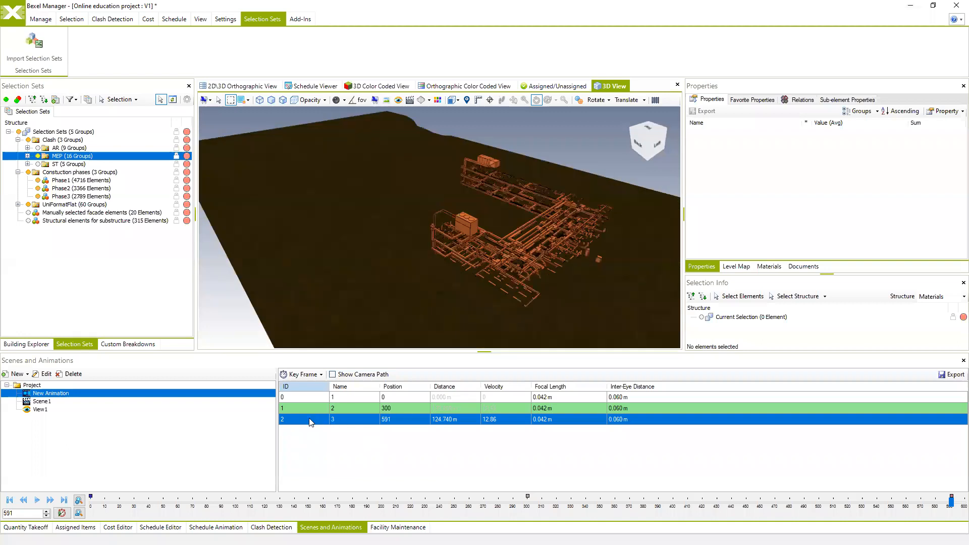
right_click(309, 422)
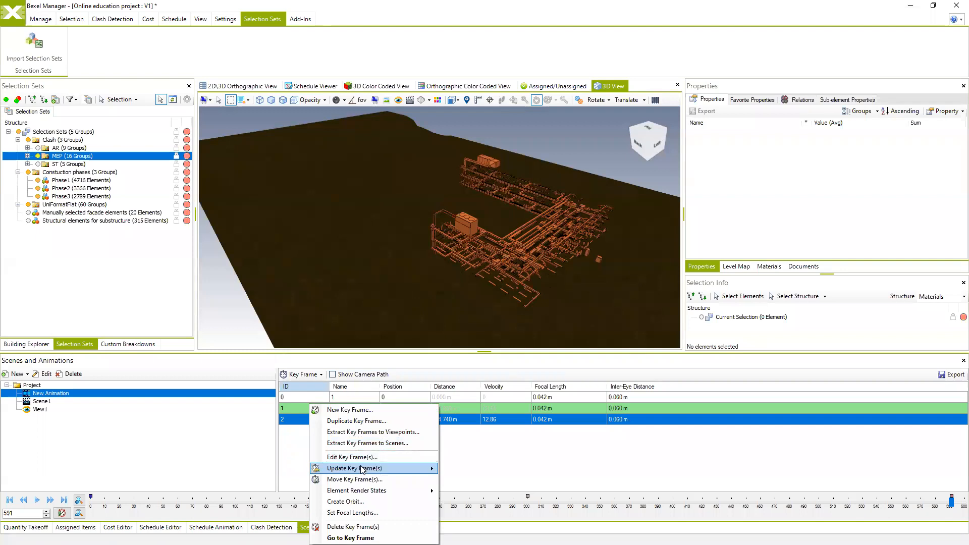
mouse_move(362, 470)
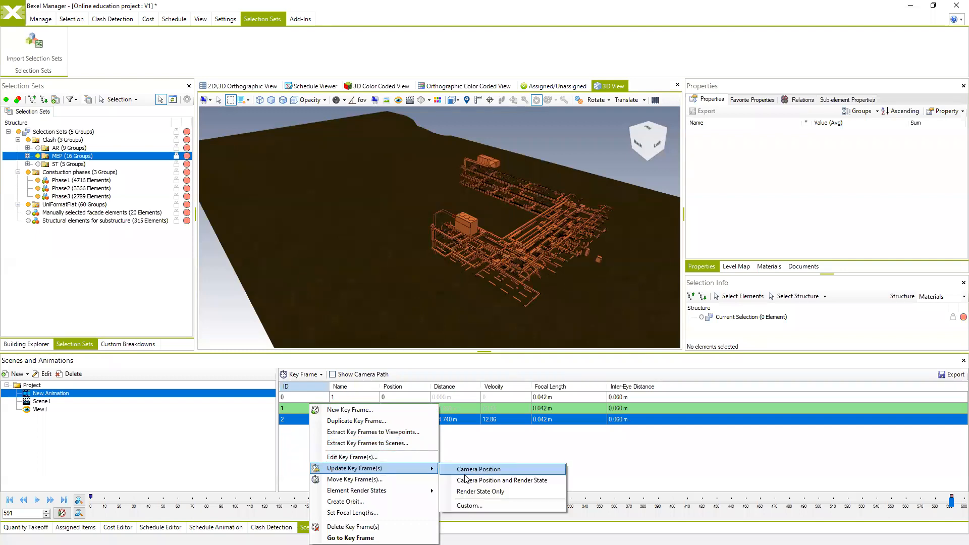
click(521, 486)
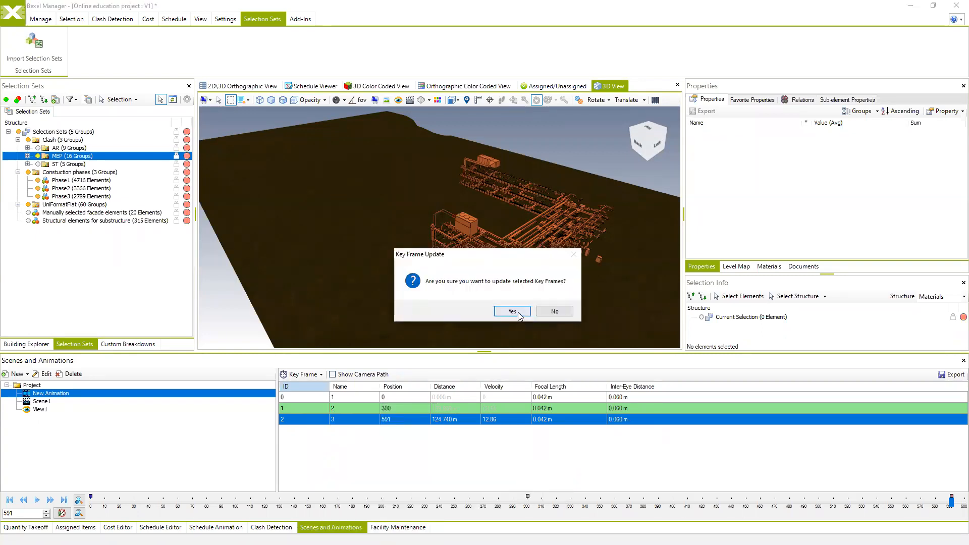
click(519, 313)
- Play the updated animation from frame 0 and stop it before key frame 3
click(9, 500)
click(37, 500)
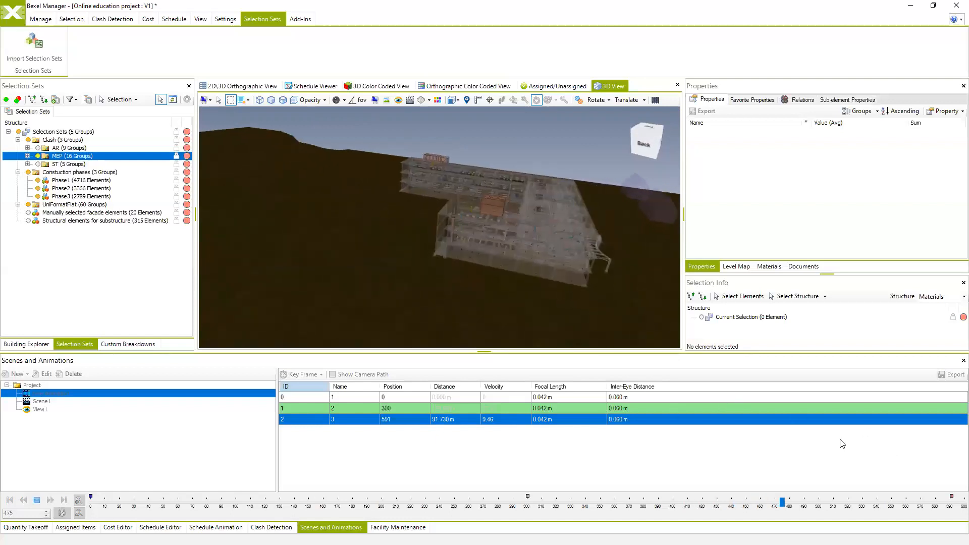
click(42, 501)
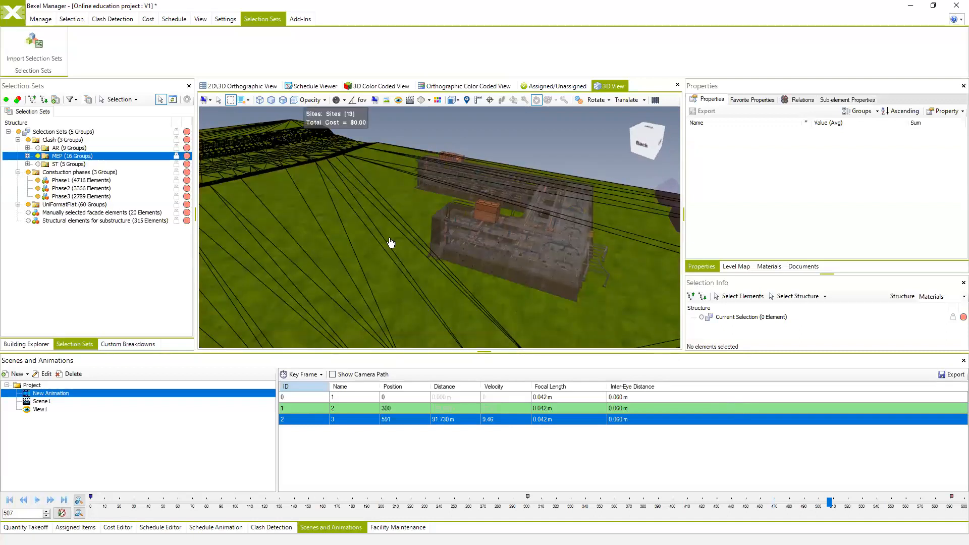
- Set the animation export type to Video with the x264 codec, and check the codec's other settings without changing them
click(953, 375)
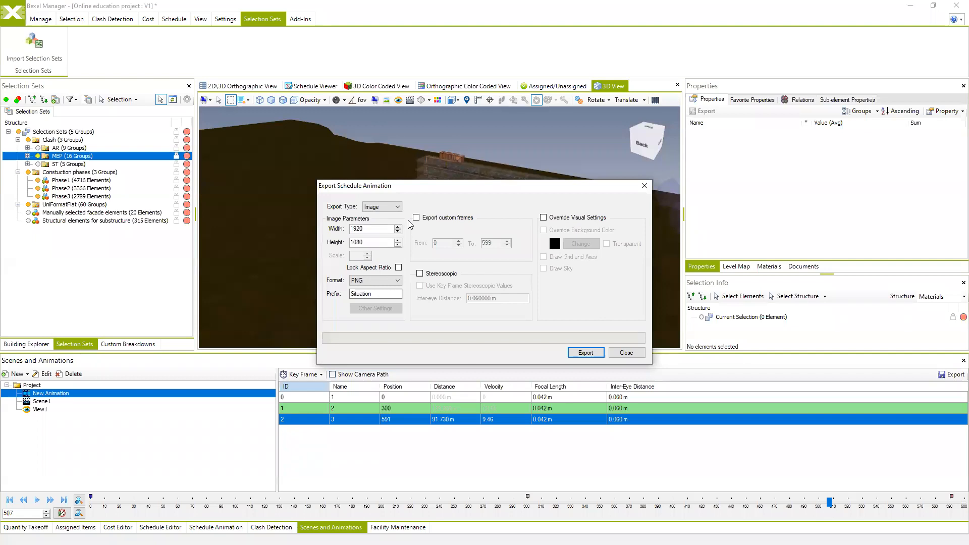
click(397, 208)
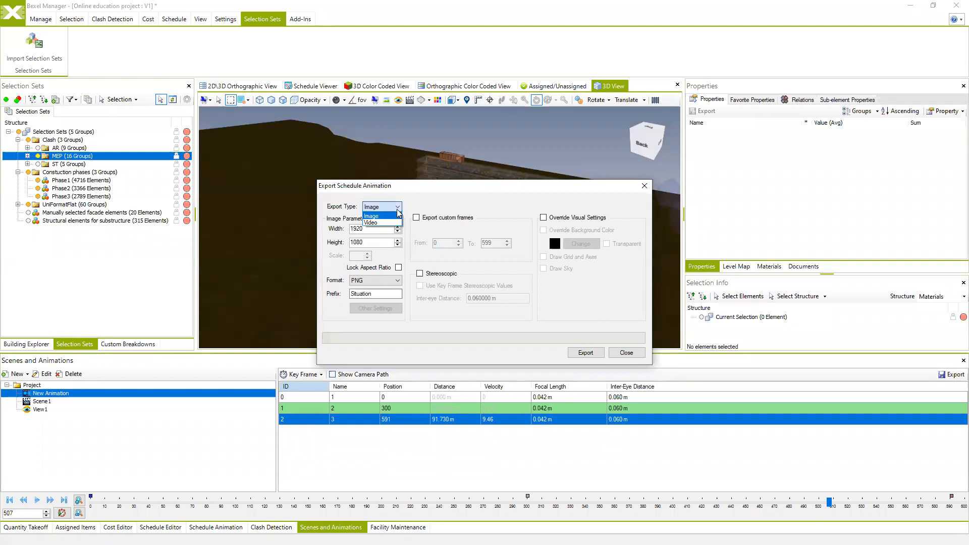
click(397, 209)
click(397, 208)
click(376, 223)
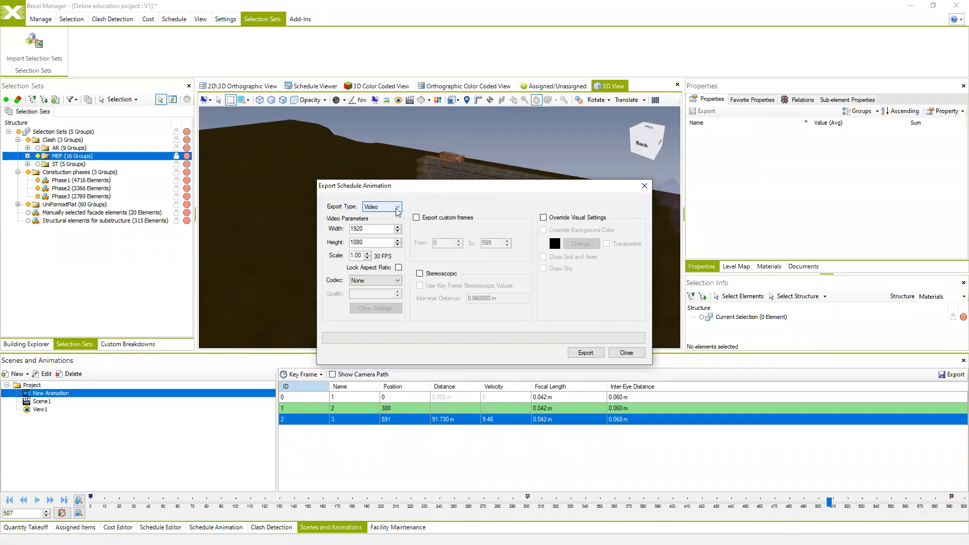
click(398, 281)
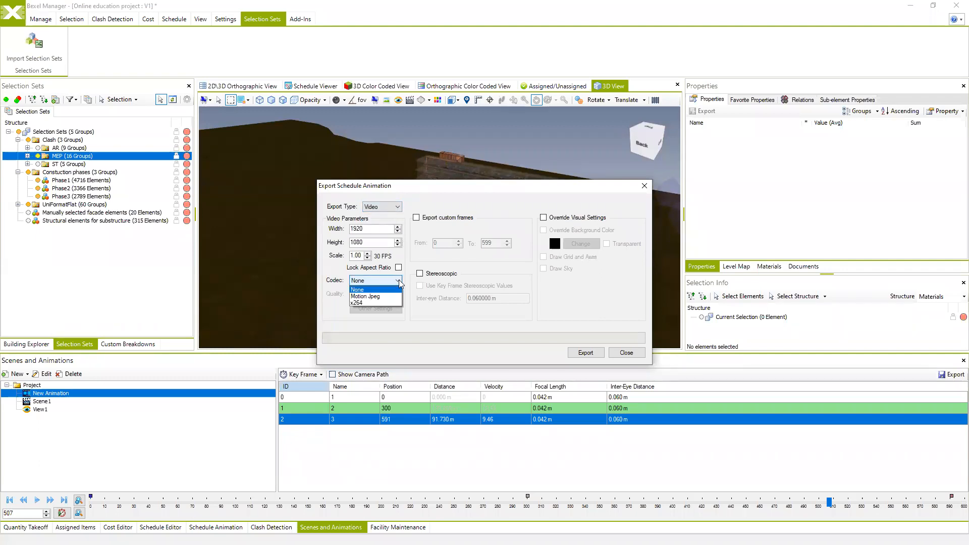
click(368, 304)
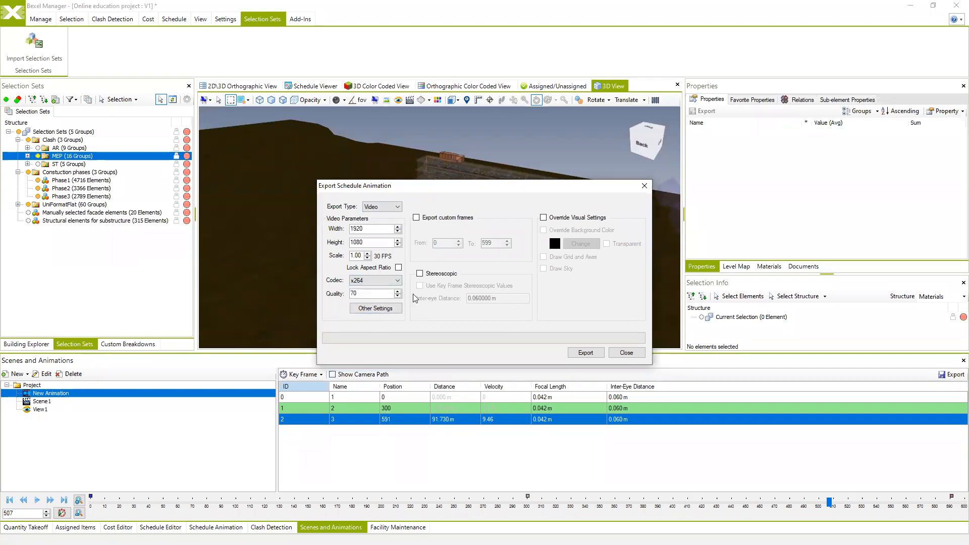
click(374, 309)
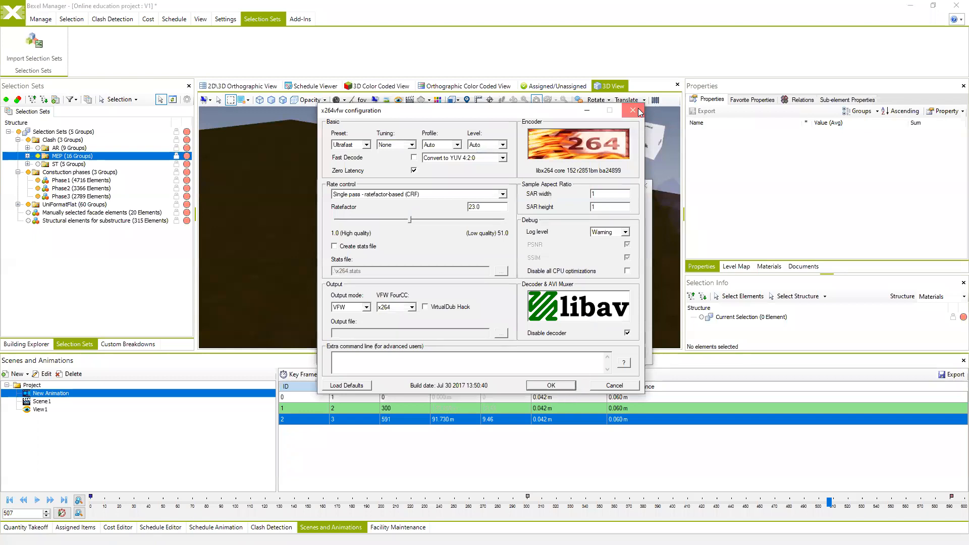
click(638, 110)
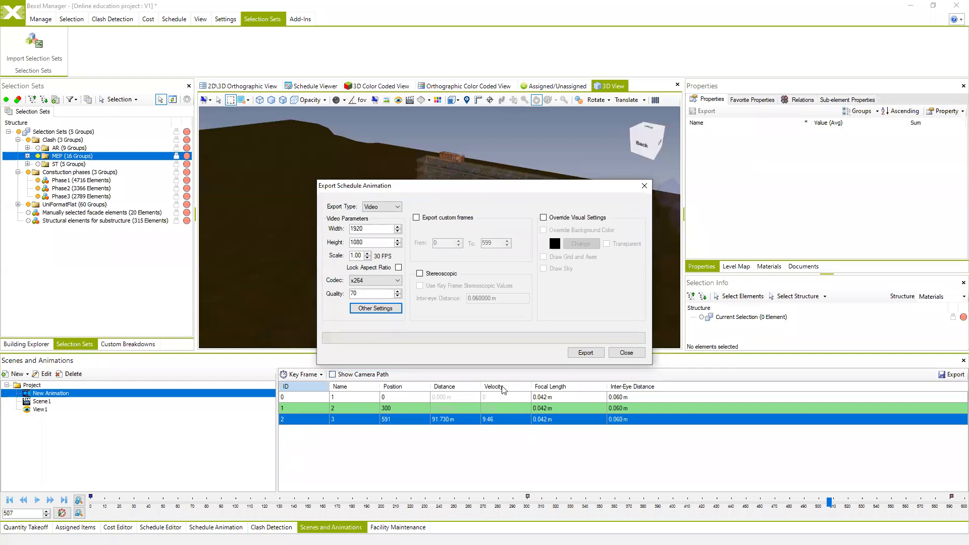
- Export custom frames 0 to 599 of the animation as Animation_New Animation.avi in the APRIL 2020 folder
click(416, 218)
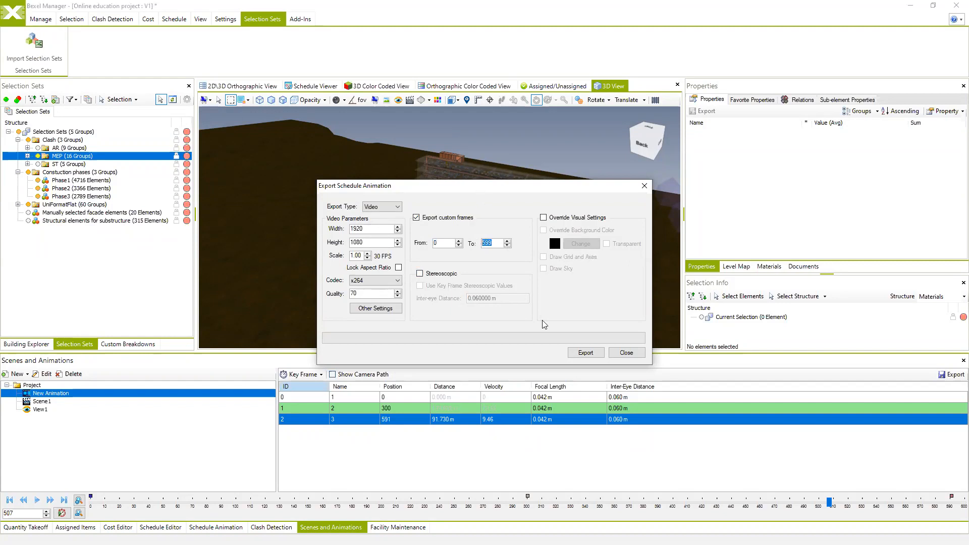
click(596, 353)
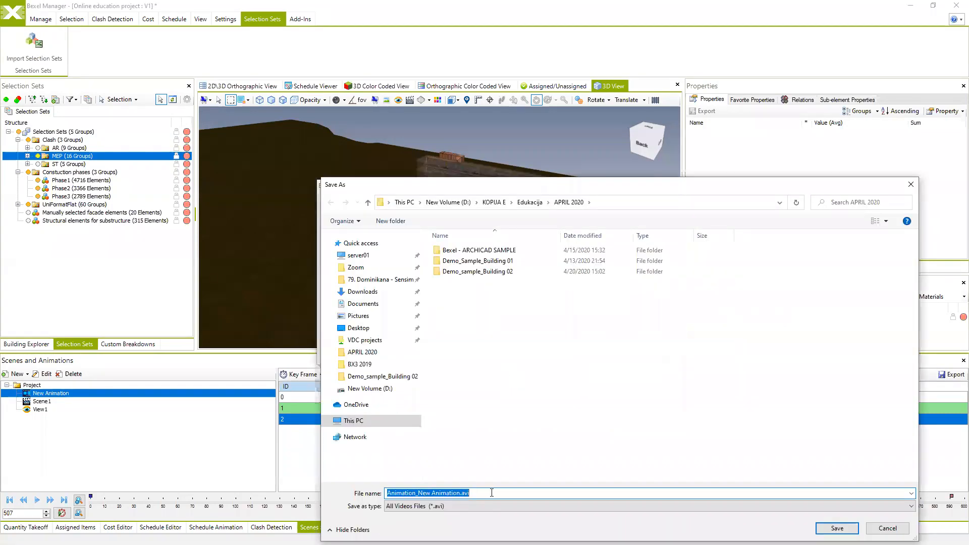
click(837, 528)
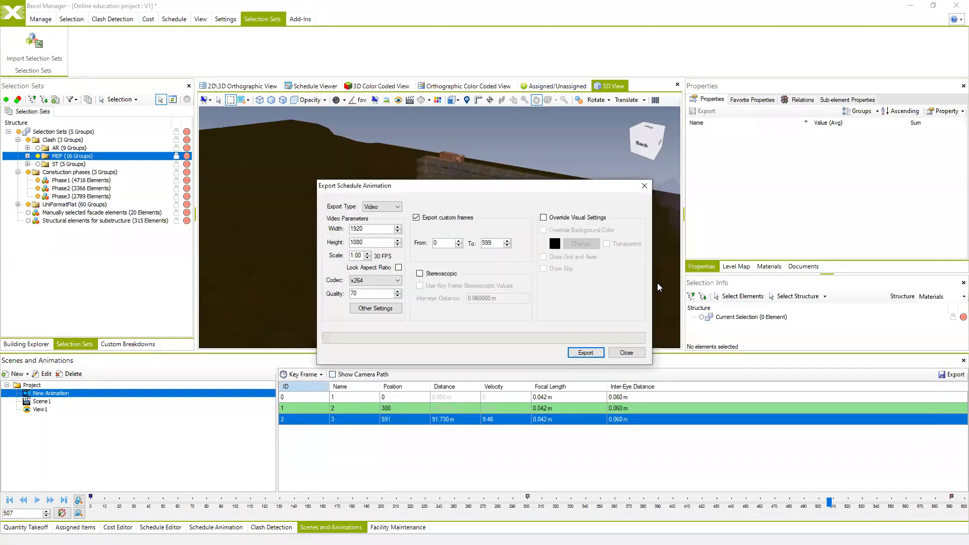
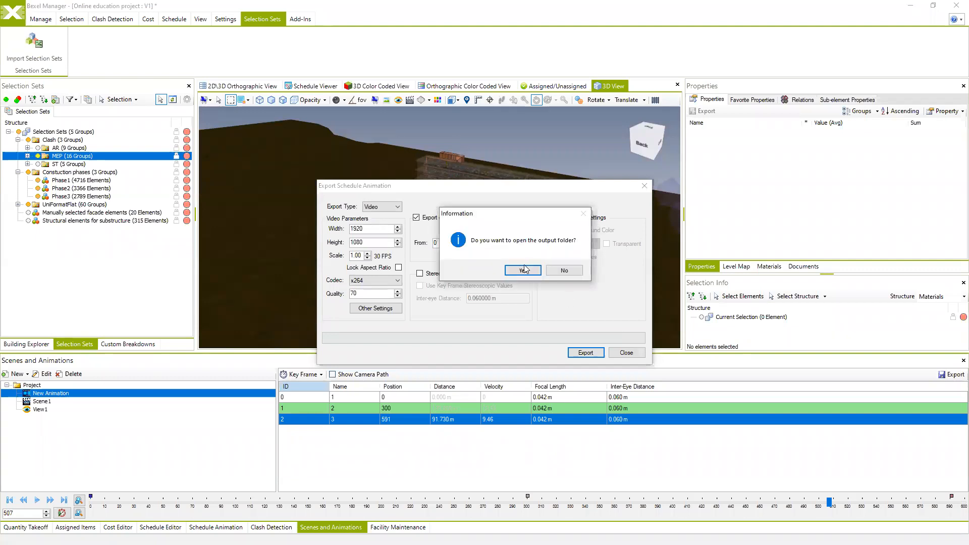
- Watch the exported Animation_New Animation.avi from its start in full screen, and close the player and the export dialog
click(555, 272)
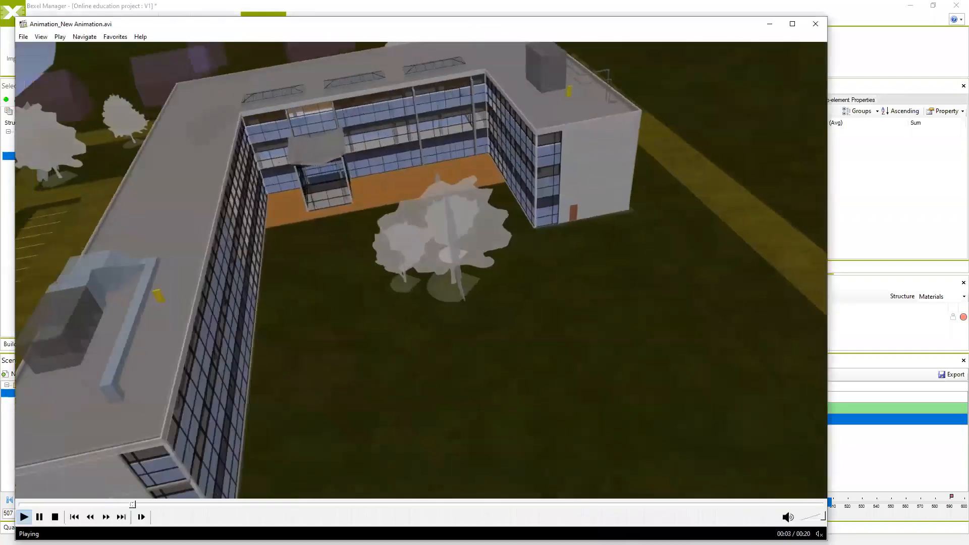
click(20, 504)
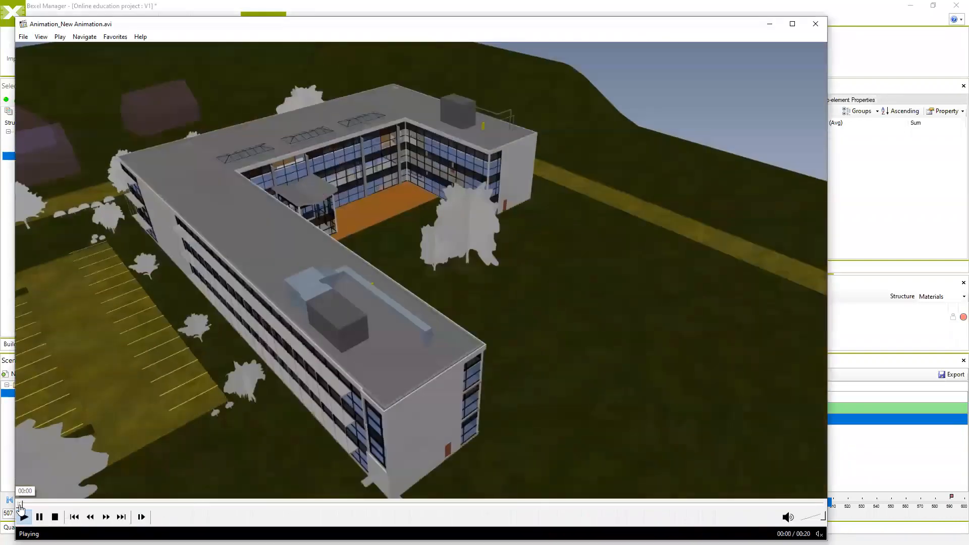
double_click(368, 303)
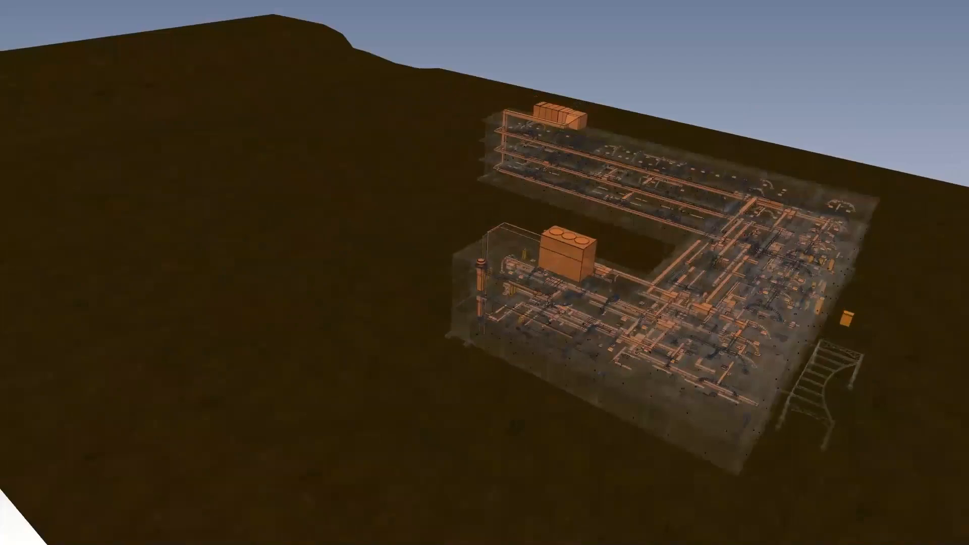
double_click(736, 219)
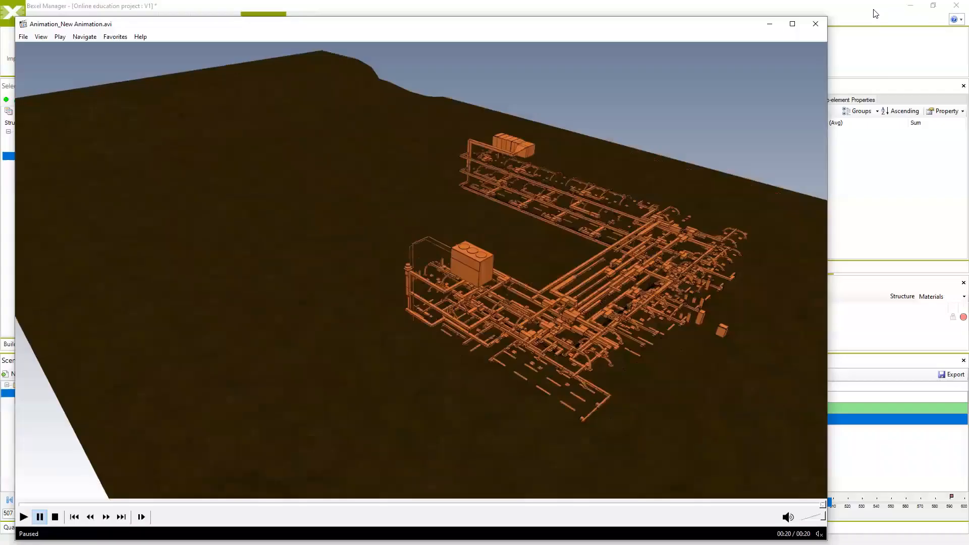
click(817, 27)
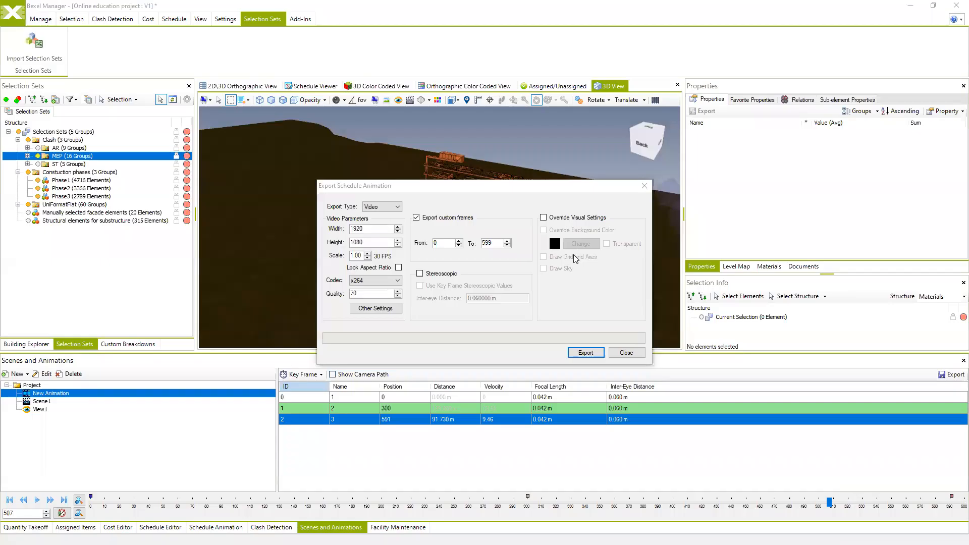
click(626, 352)
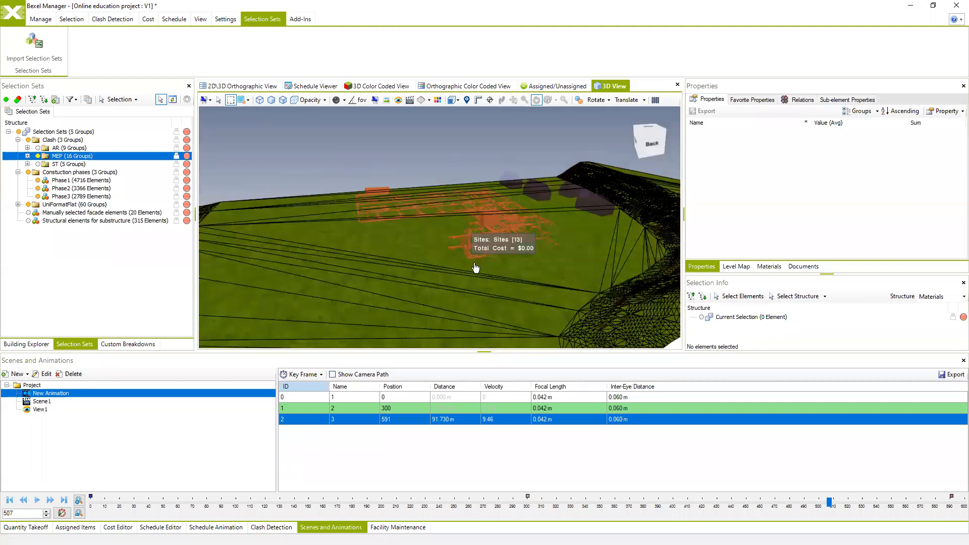
- Show all hidden model elements in the 3D view
right_click(353, 155)
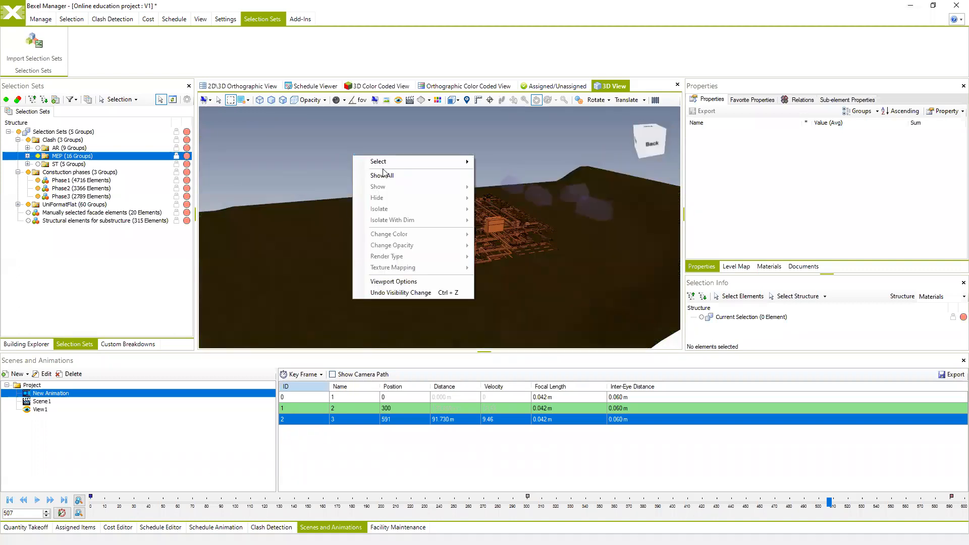
click(384, 175)
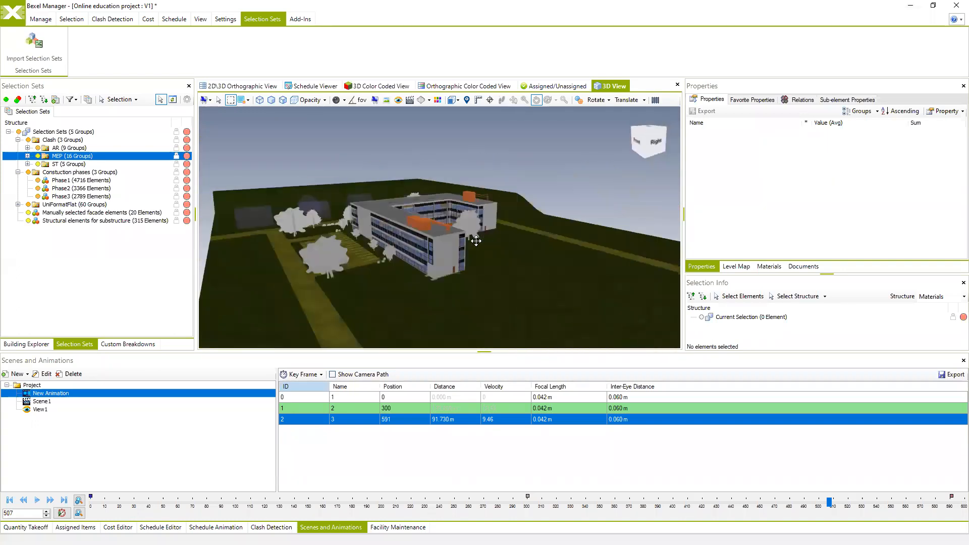
mouse_move(496, 237)
middle_down()
mouse_move(525, 234)
mouse_move(401, 235)
mouse_move(432, 252)
mouse_move(492, 242)
middle_up()
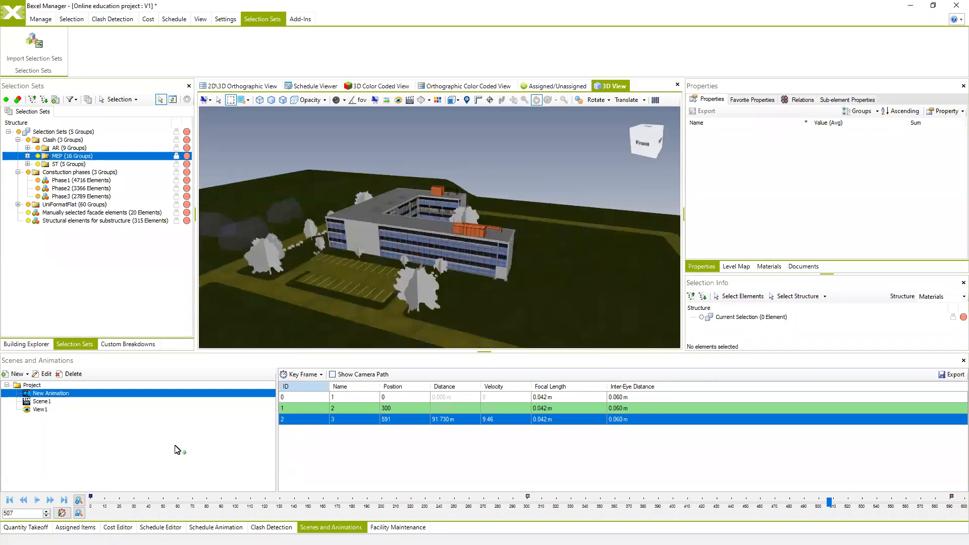
- Create a new animation named Orbit in the project, with 600 frames at a frame rate of 30 and an animated render state
click(39, 432)
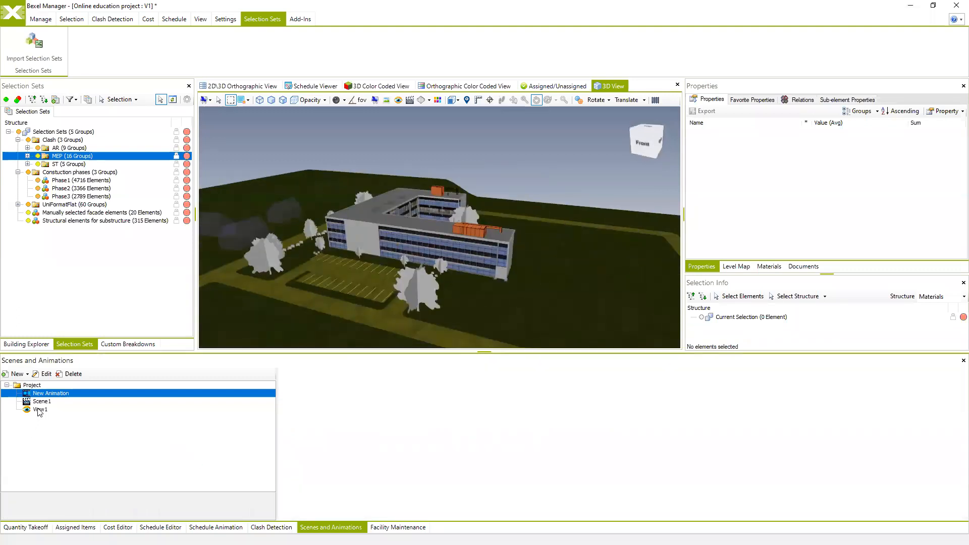
click(26, 374)
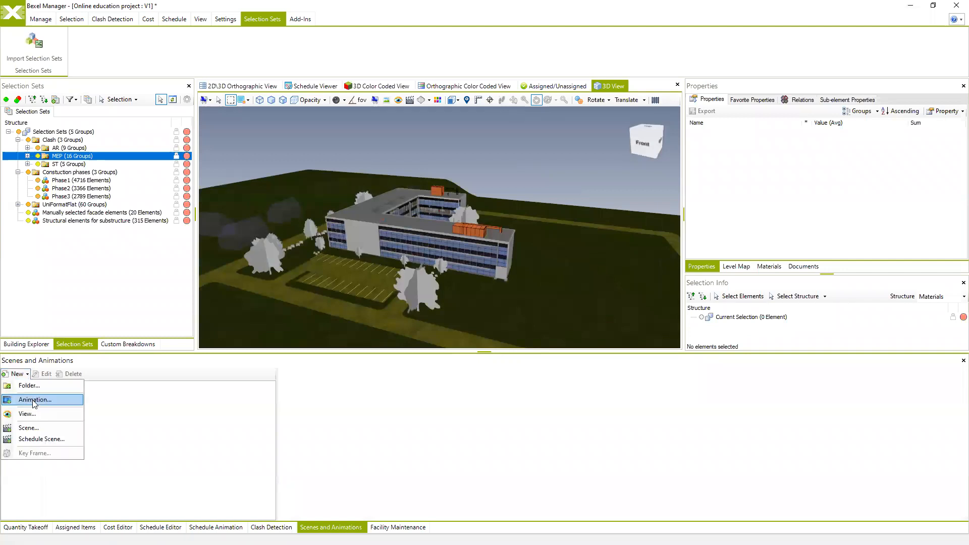
click(34, 400)
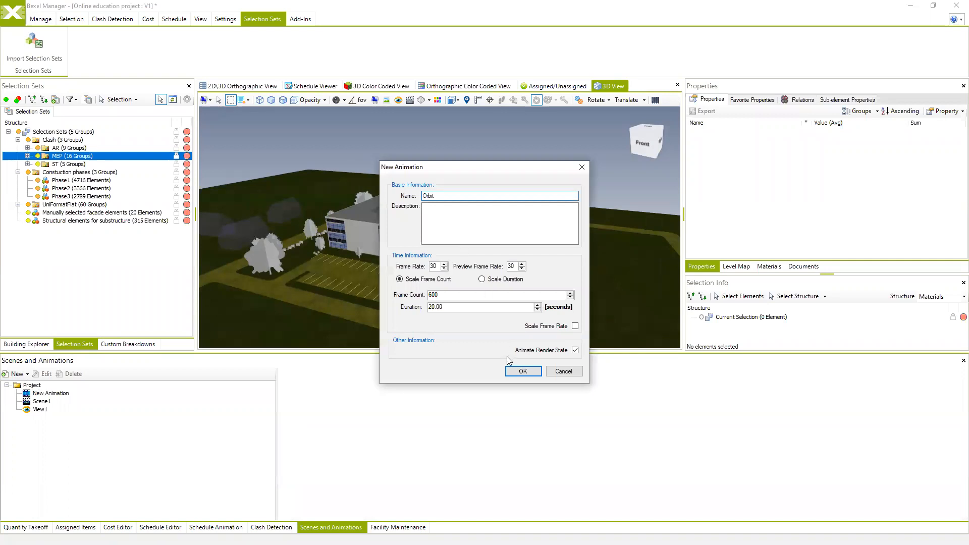
click(520, 371)
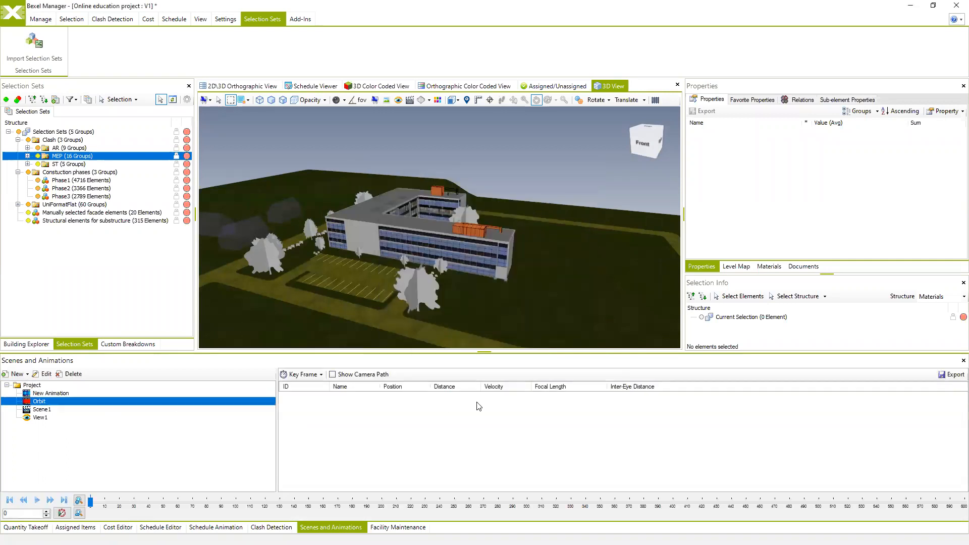
- Generate one orbit in the Orbit animation with 16 key frames, 30 frames apart, starting at frame 0, with the last frame matching the first
right_click(357, 421)
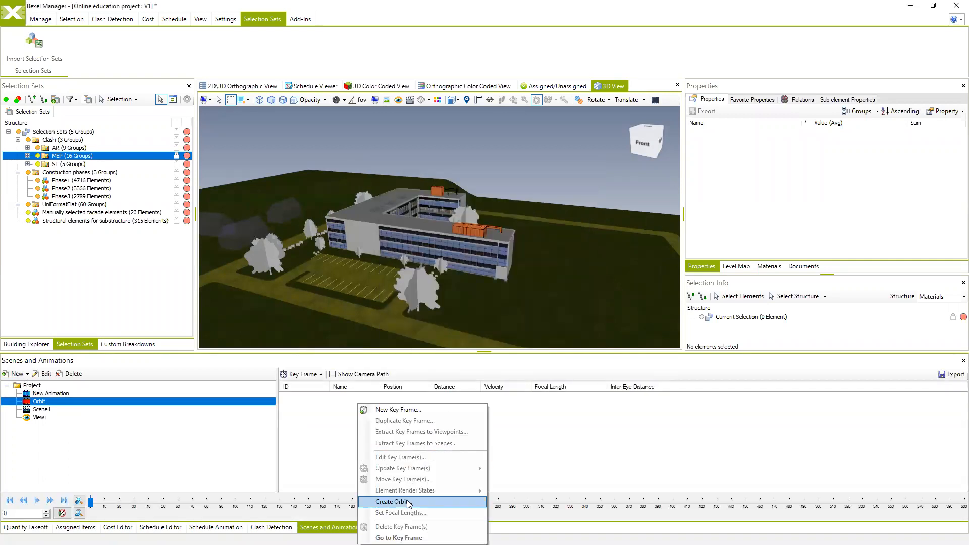
right_click(313, 446)
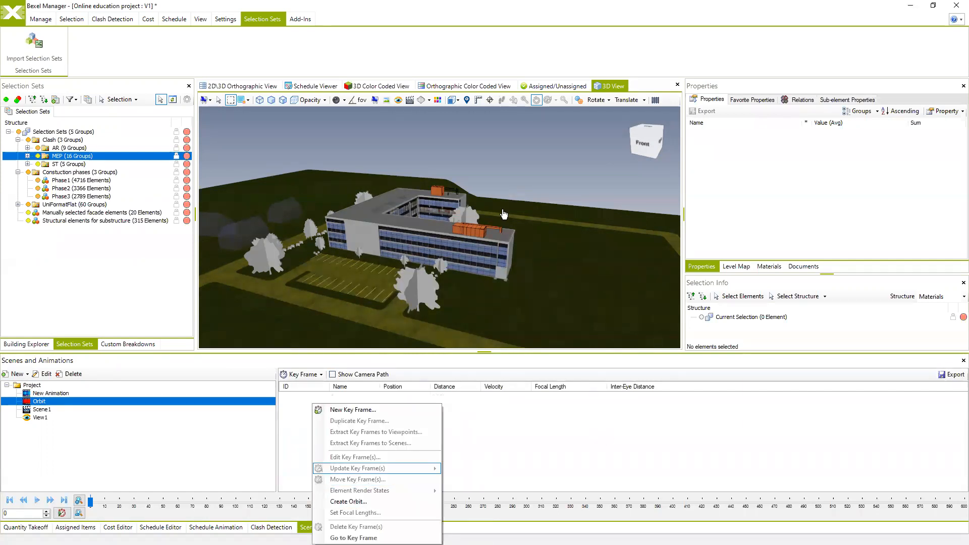
click(355, 501)
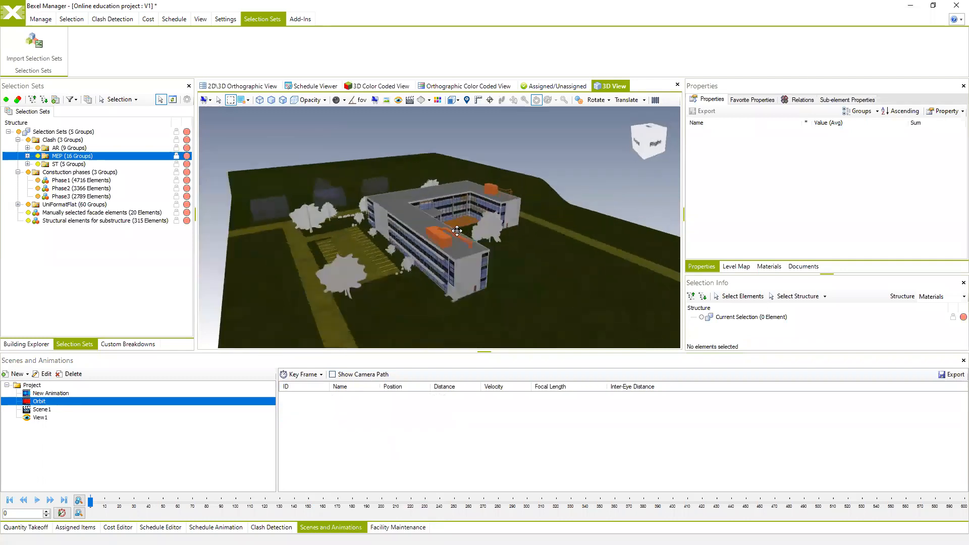
right_click(368, 422)
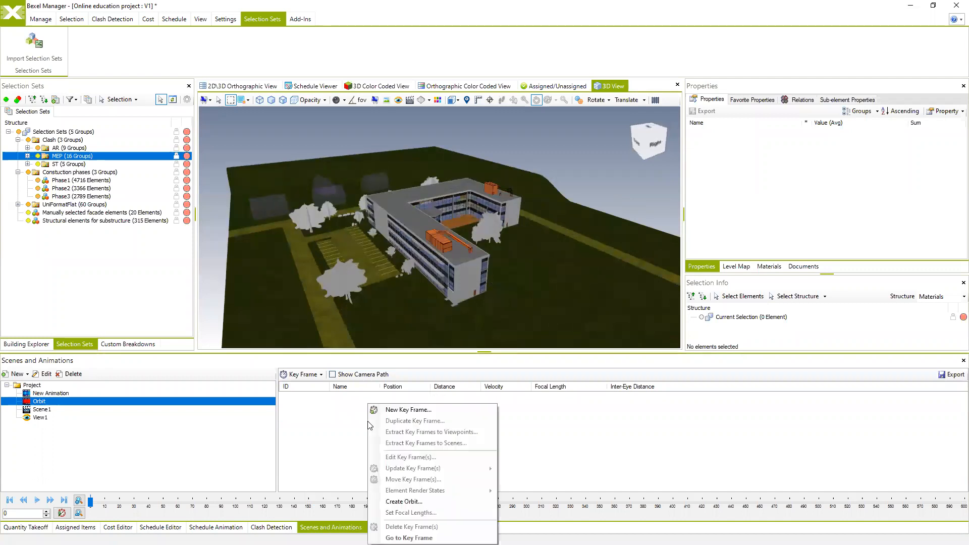
click(399, 496)
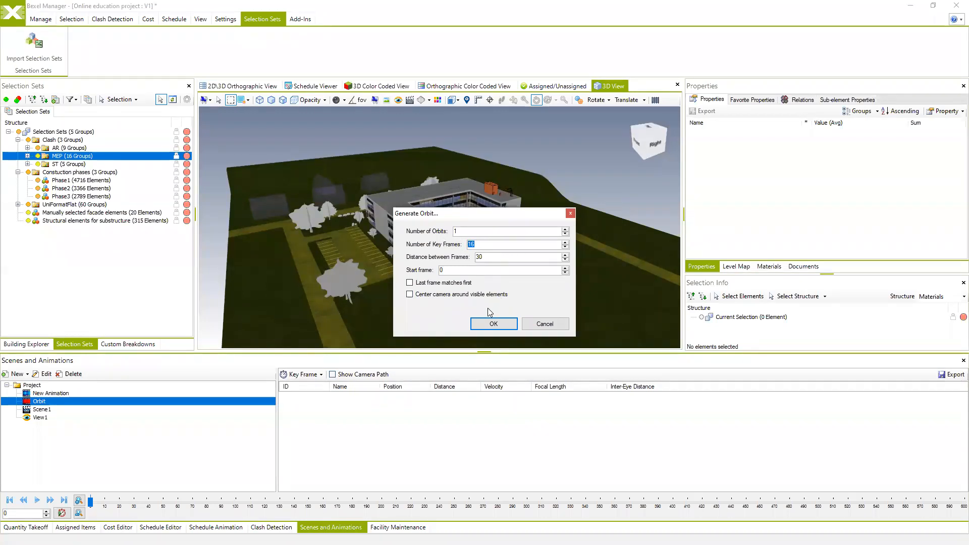
click(410, 283)
click(494, 322)
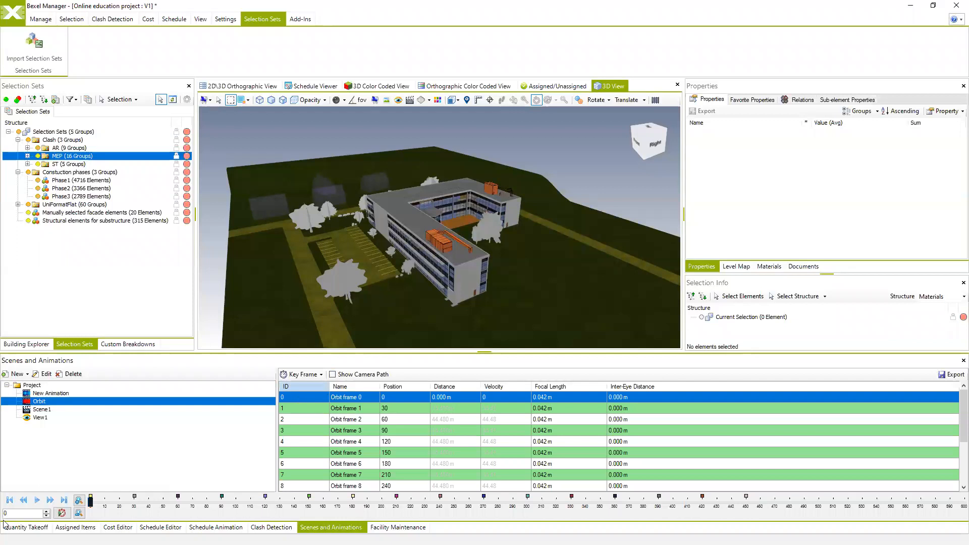
- Play the Orbit animation from frame 0 and stop it at frame 210
click(37, 500)
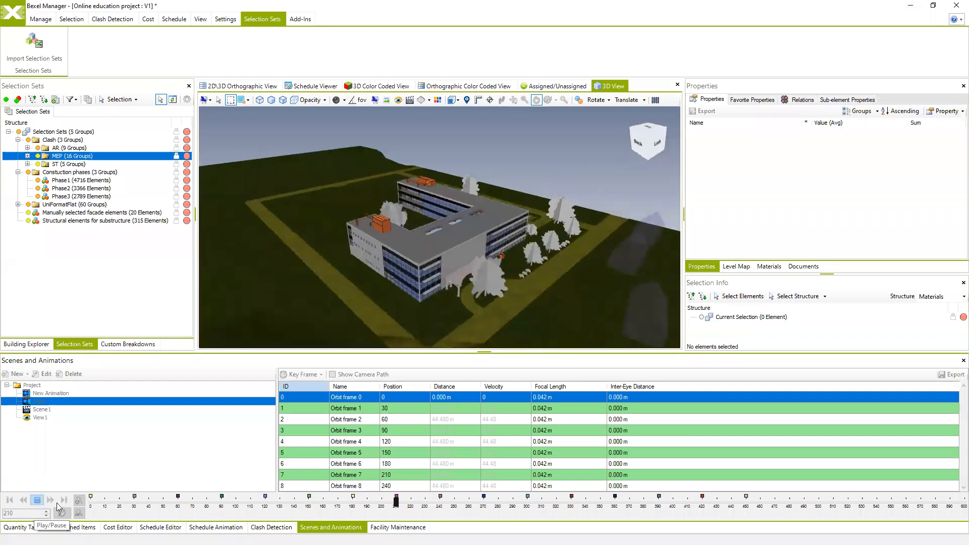
click(36, 500)
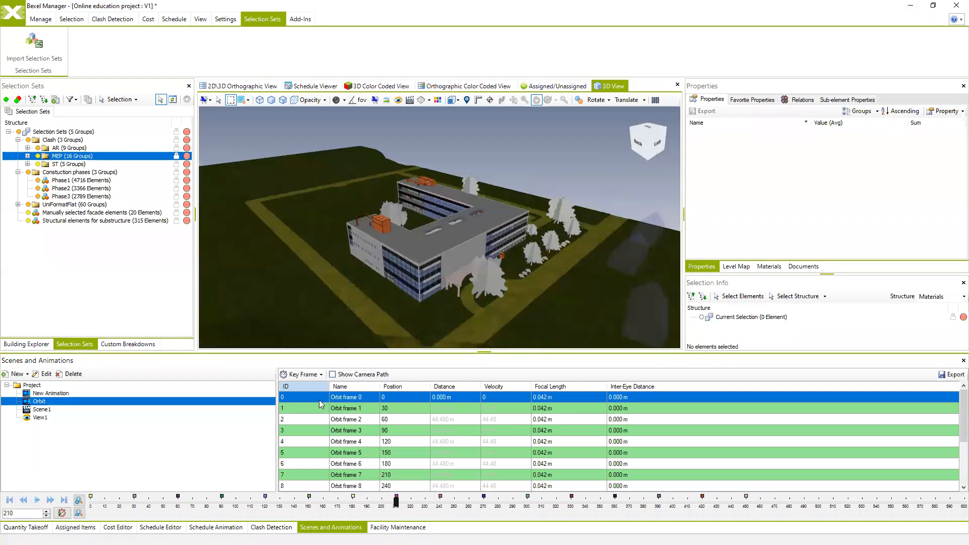
scroll(311, 407, down, 1)
scroll(310, 414, up, 1)
- Select key frames 4 to 8 of the Orbit animation
drag(305, 429, 366, 398)
middle_drag(412, 297, 478, 275)
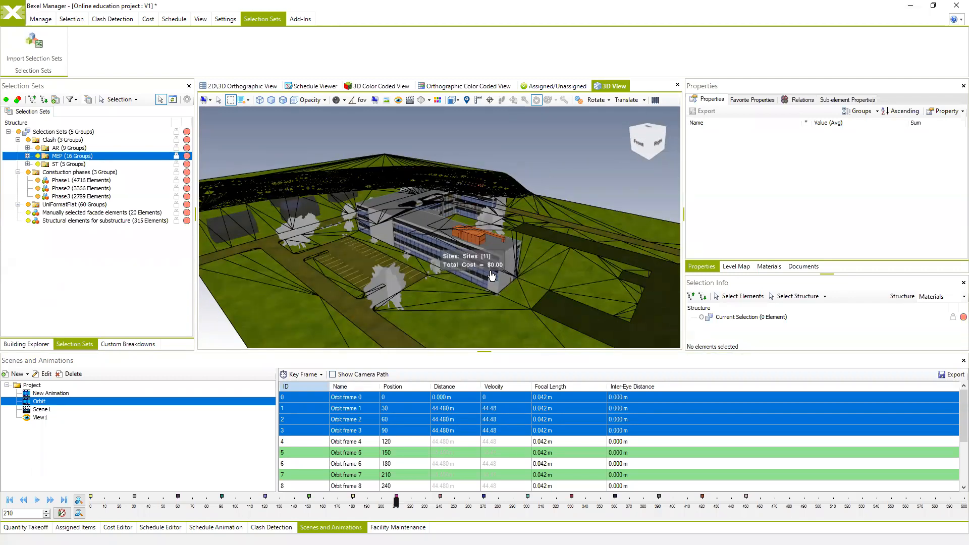
middle_drag(456, 217, 442, 226)
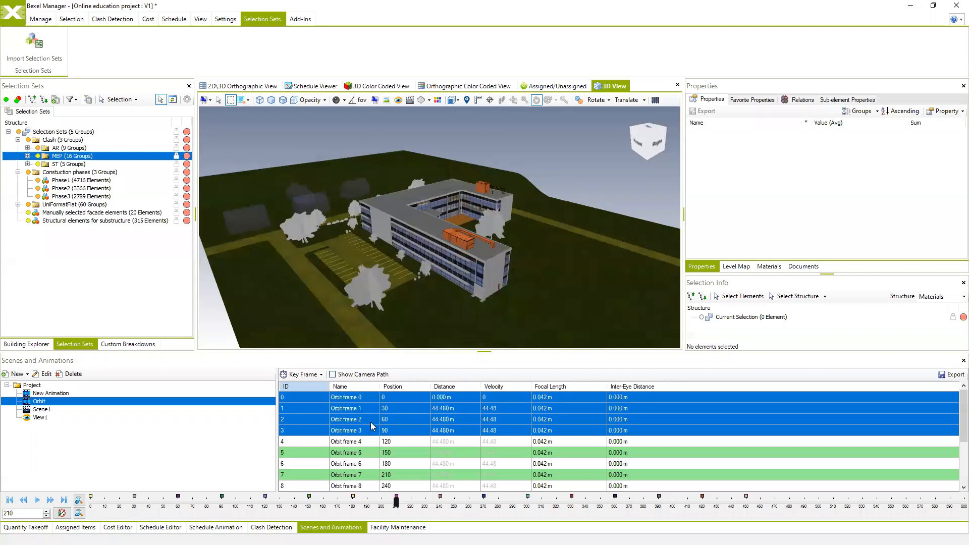
click(356, 441)
click(355, 442)
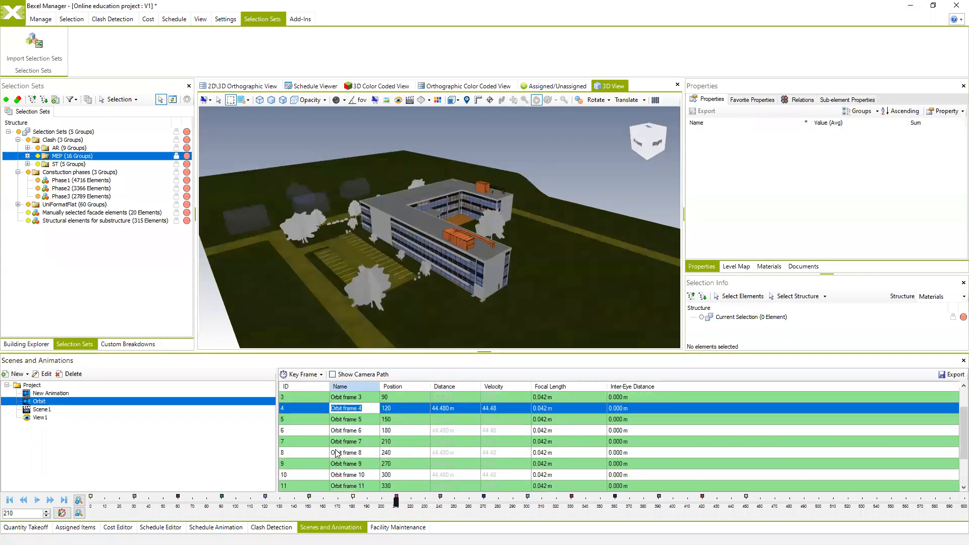
shift+click(304, 452)
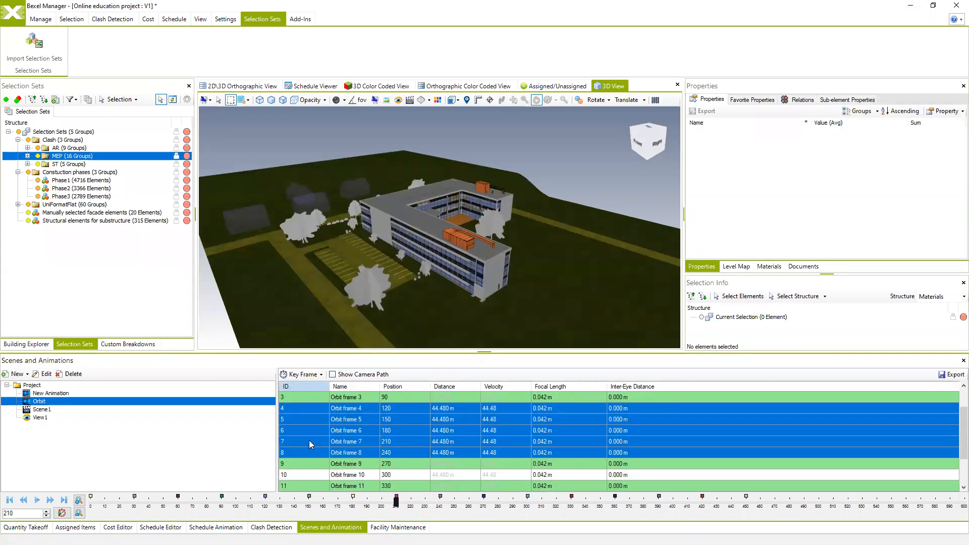
- Hide all selection sets and show only the ST set's elements in the 3D view
click(19, 132)
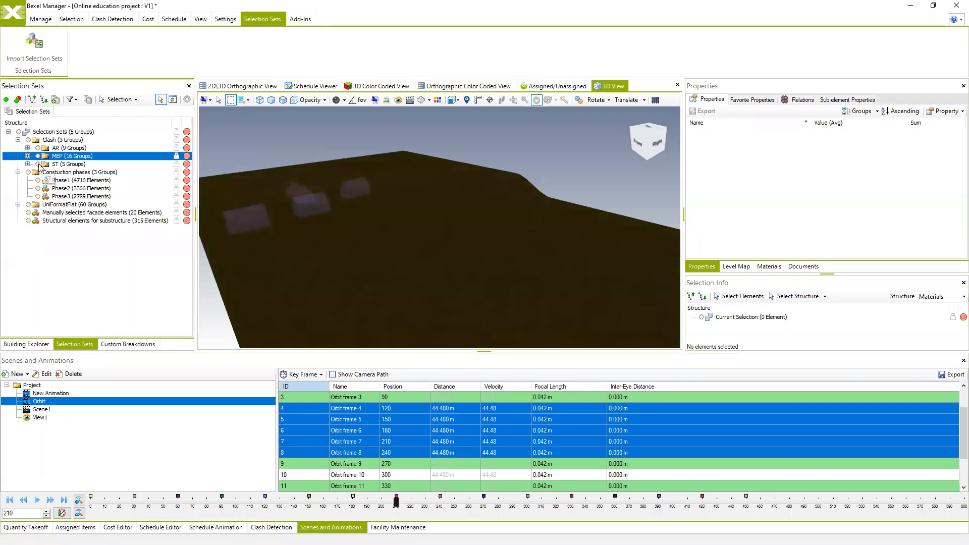
click(28, 172)
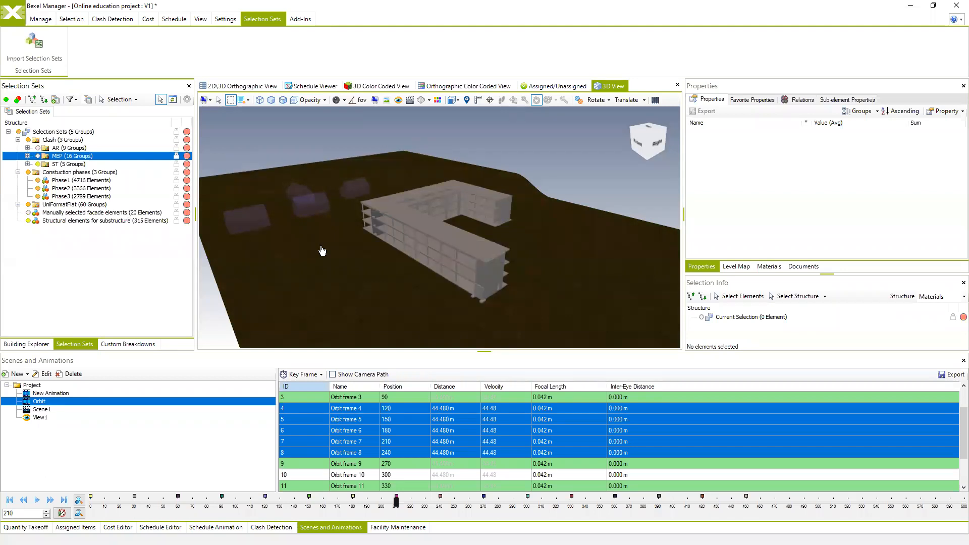
mouse_move(441, 247)
middle_down()
mouse_move(445, 237)
mouse_move(443, 247)
middle_up()
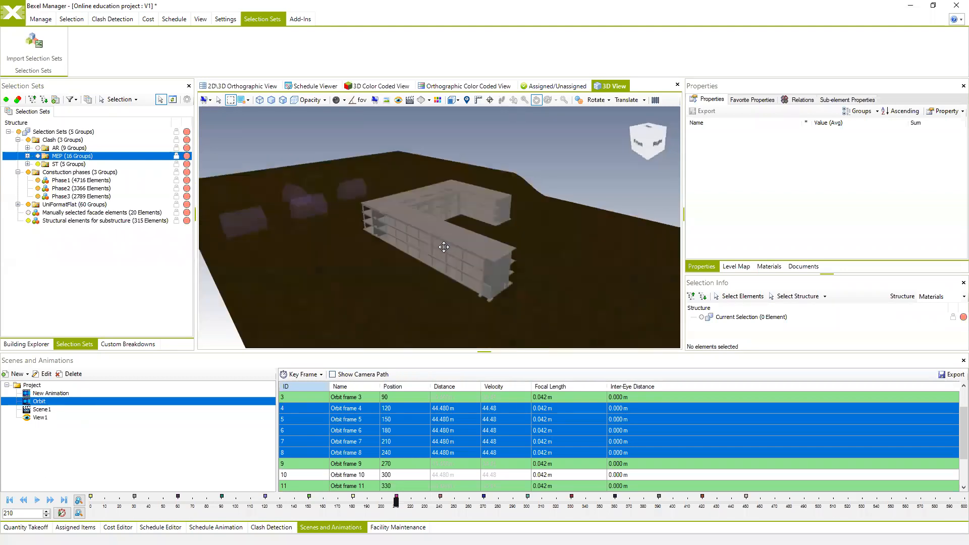
- Select the ST set's elements and update their render state in orbit key frames 4 to 8
right_click(348, 410)
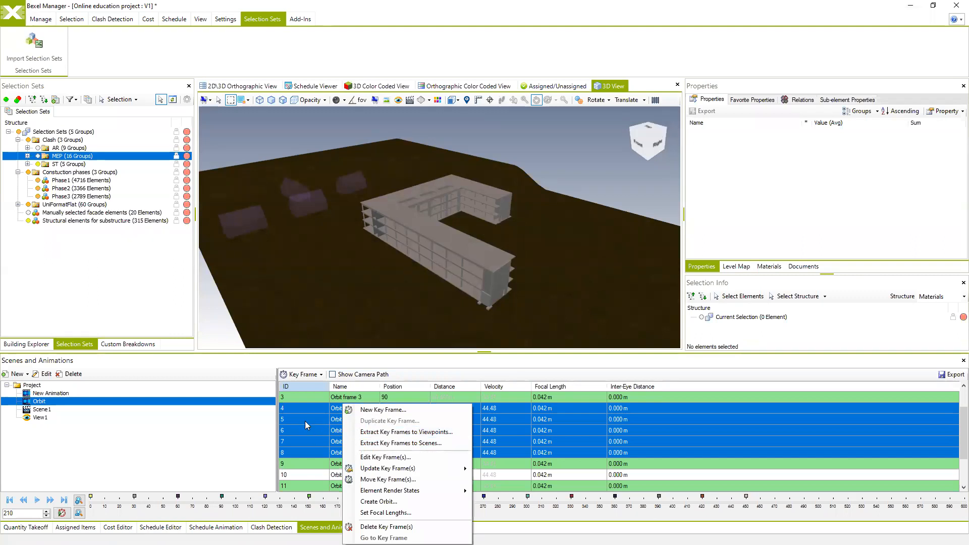
mouse_move(418, 492)
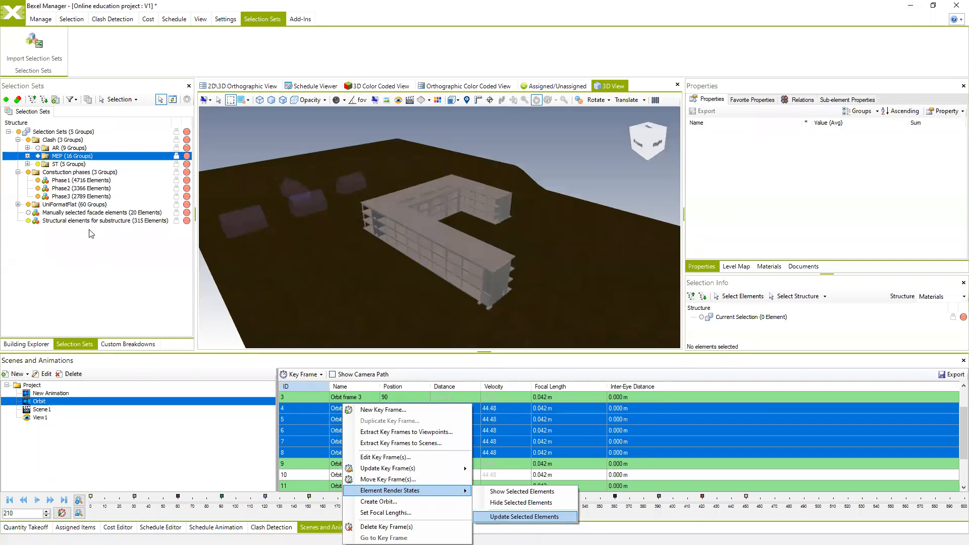
click(63, 168)
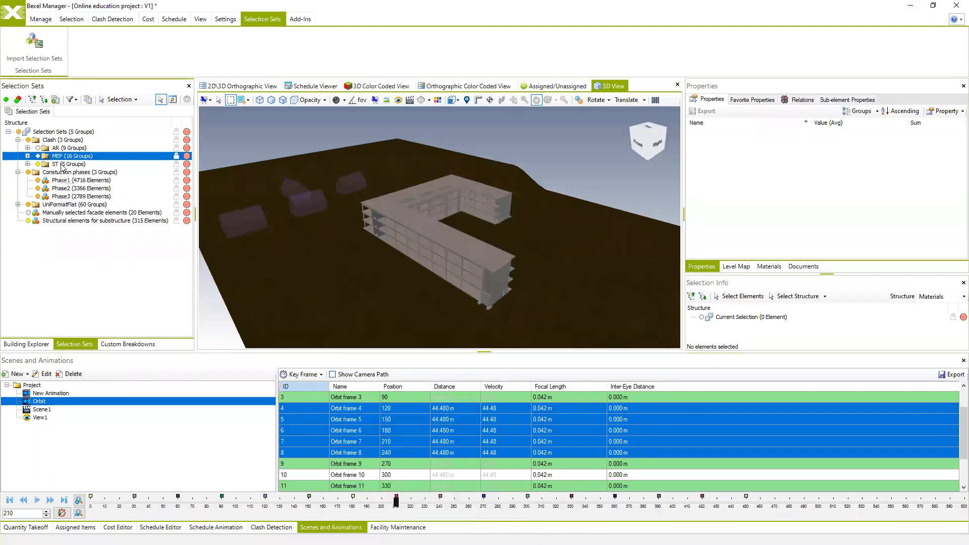
click(62, 165)
right_click(337, 428)
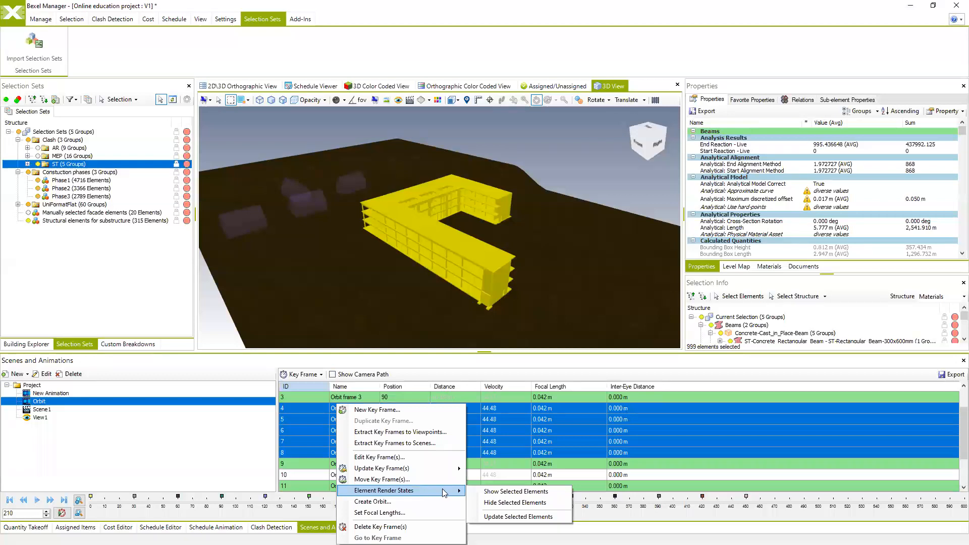
click(506, 517)
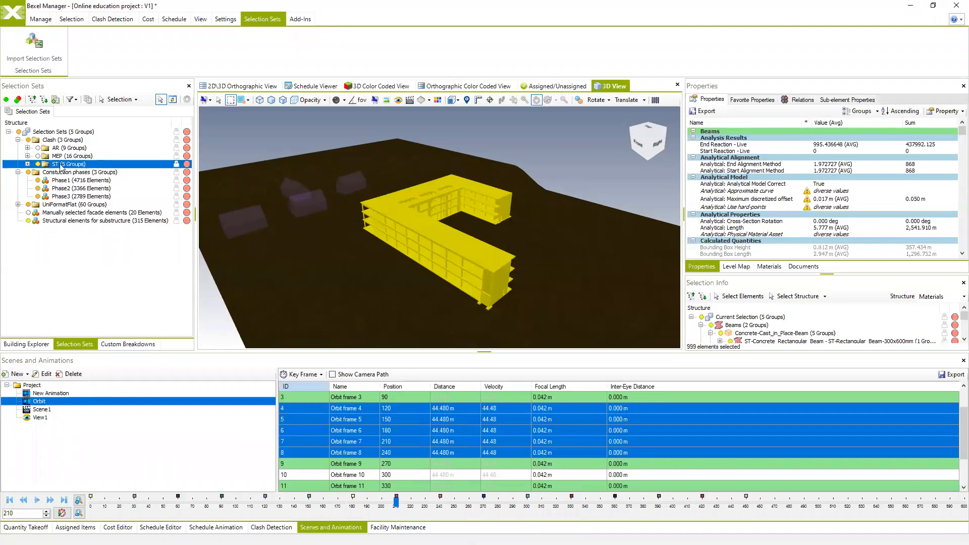
- Select the AR and MEP sets' elements and update their render state in orbit key frames 4 to 8
click(54, 147)
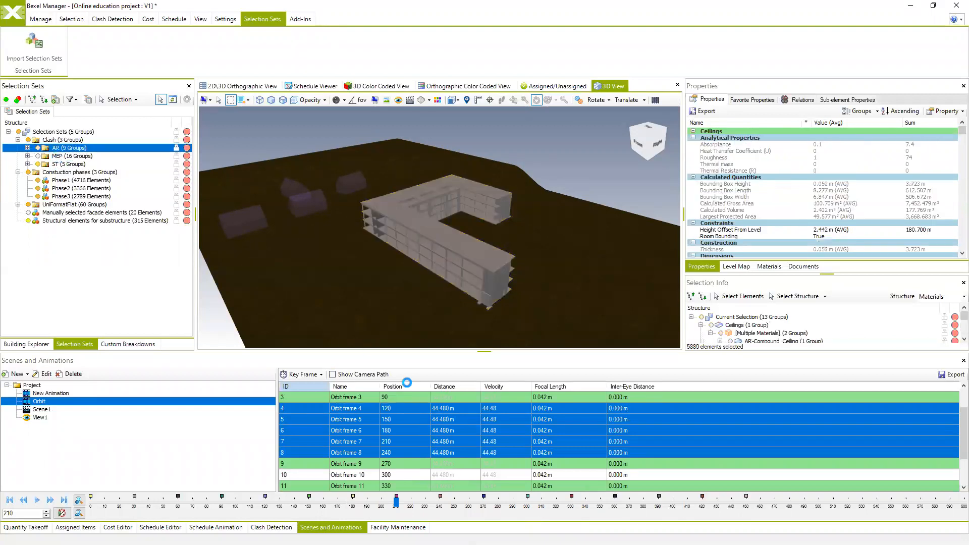
right_click(365, 444)
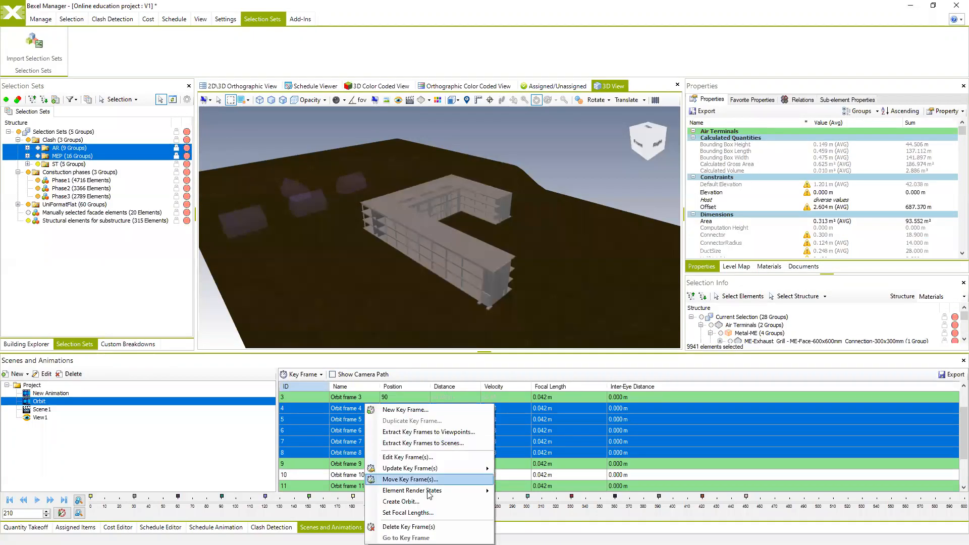
mouse_move(427, 491)
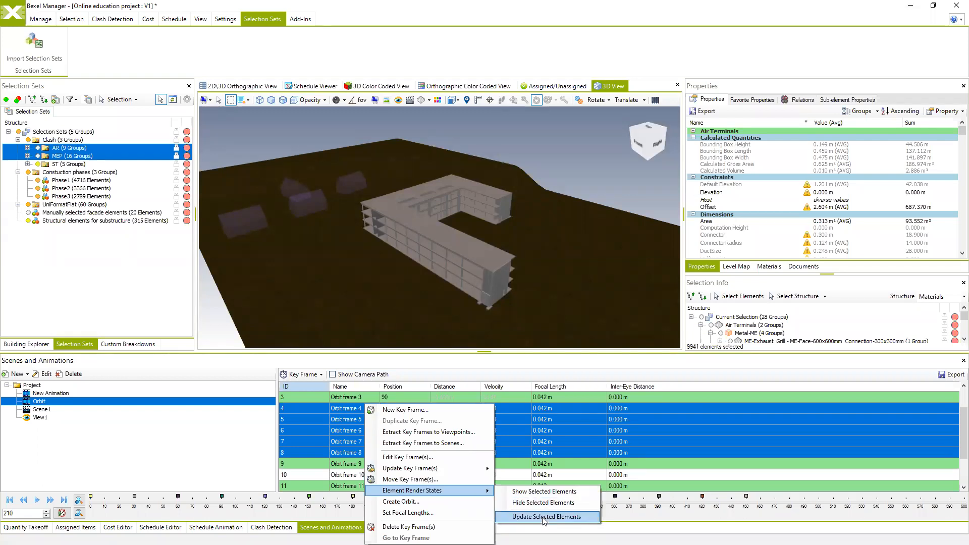
click(544, 516)
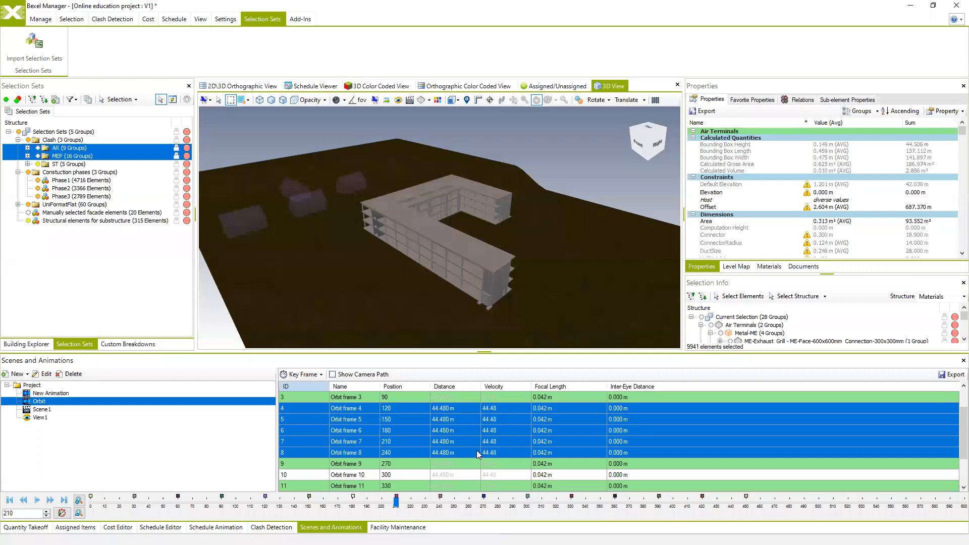
- Play the Orbit animation on from frame 210, stop it at frame 262 and return to frame 0
click(37, 500)
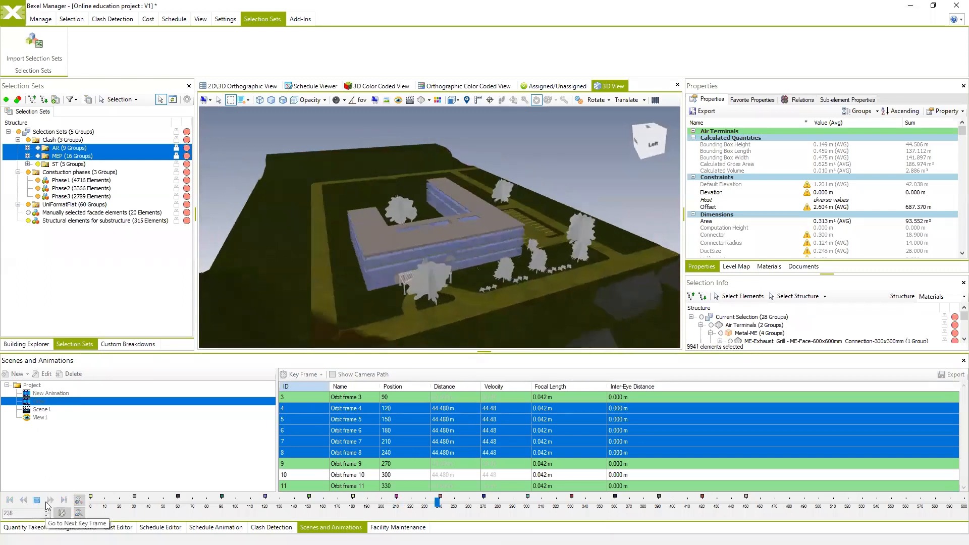
click(37, 501)
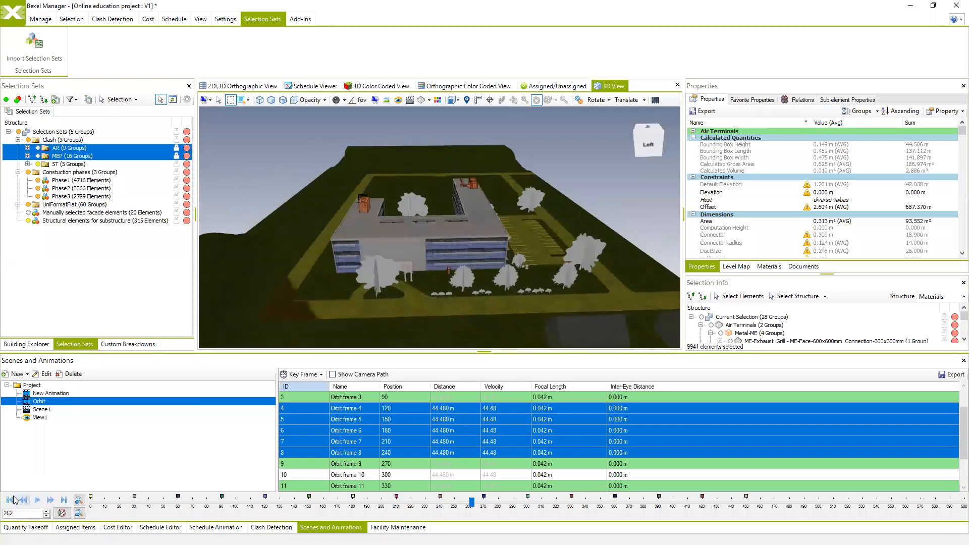
click(9, 500)
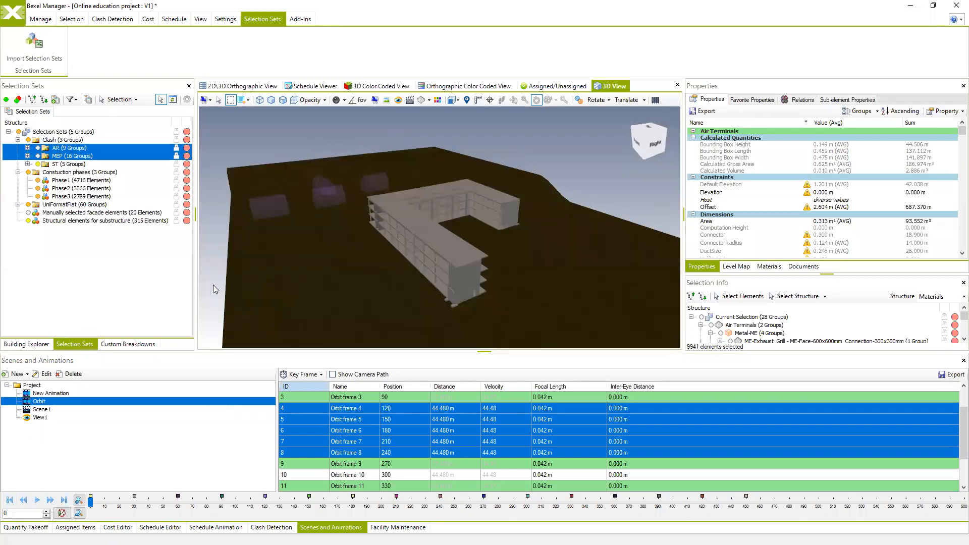
- Show all elements in the 3D view and clear the selection
right_click(214, 284)
click(242, 305)
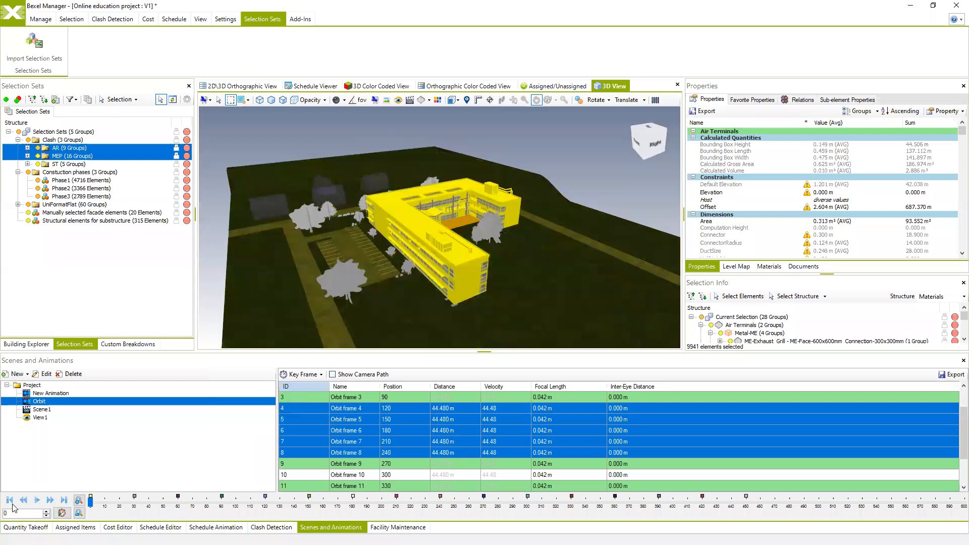
click(213, 255)
- Play the Orbit animation from frame 0 and stop it at frame 402
click(36, 500)
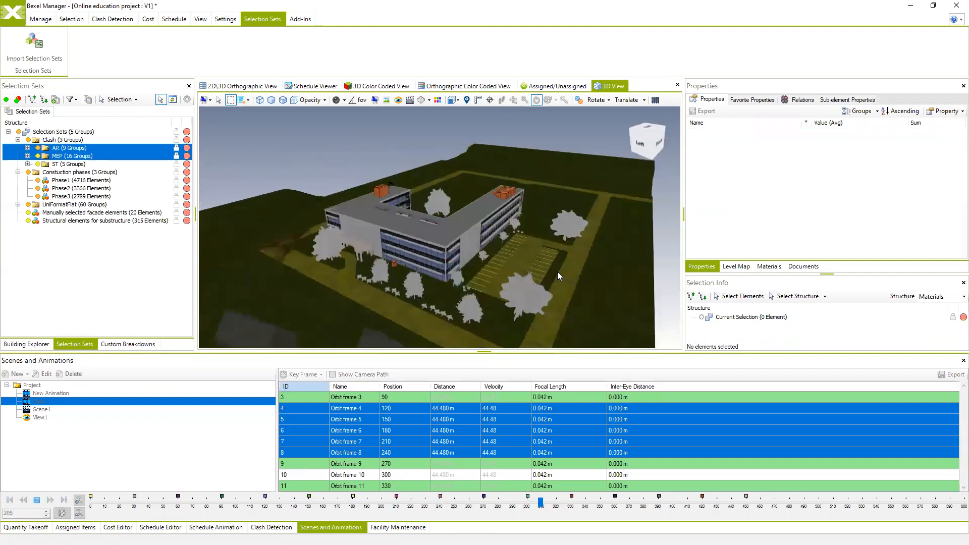
click(39, 500)
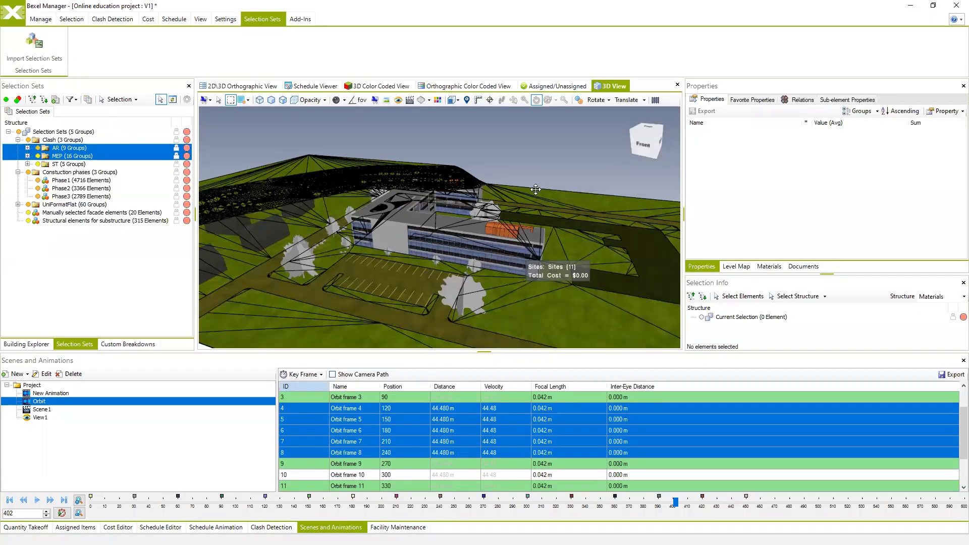
middle_drag(433, 238, 323, 252)
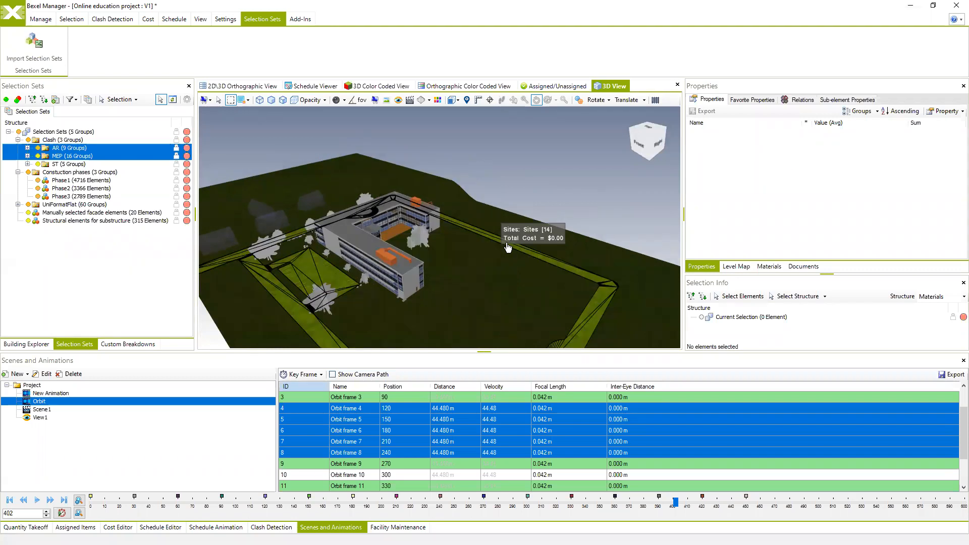
- Save version V1 of the Online education project and close the project
click(17, 16)
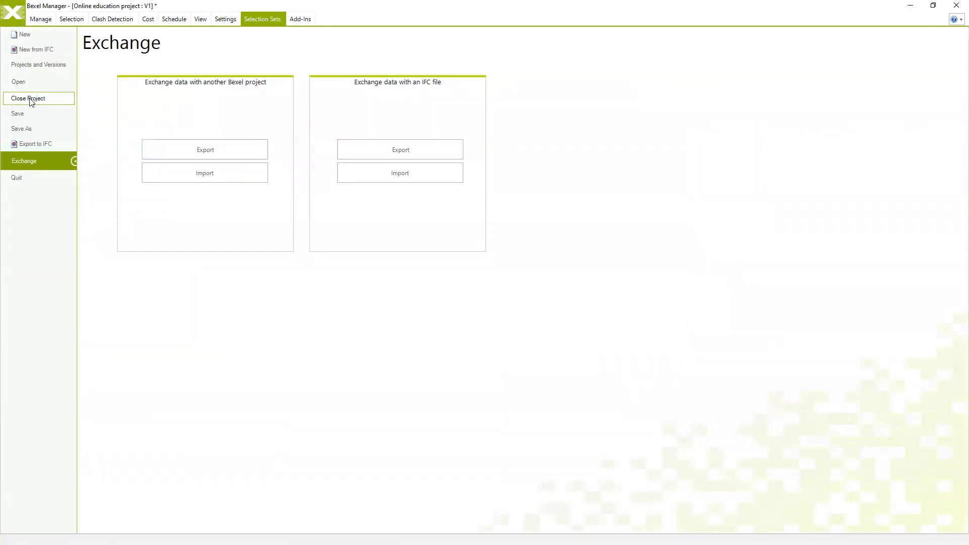
click(21, 114)
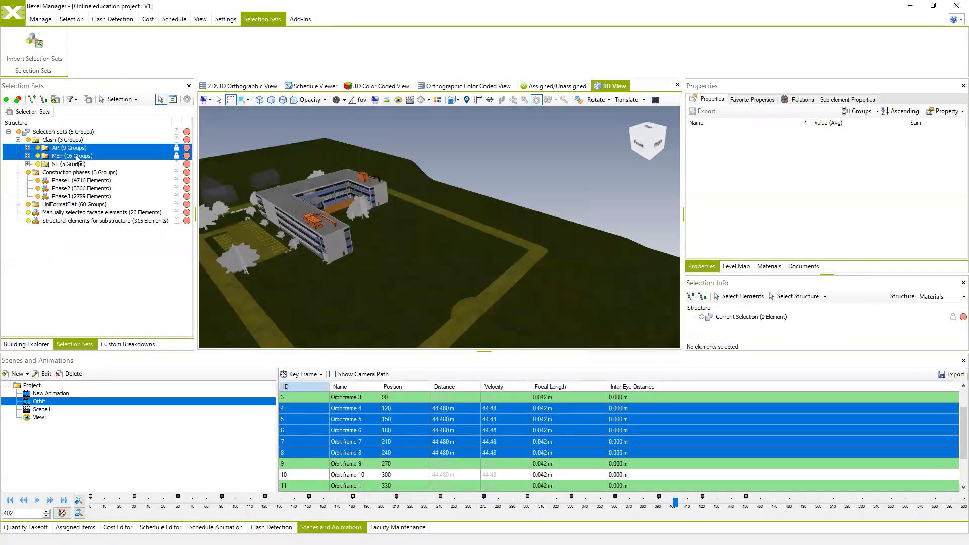
middle_drag(335, 281, 357, 288)
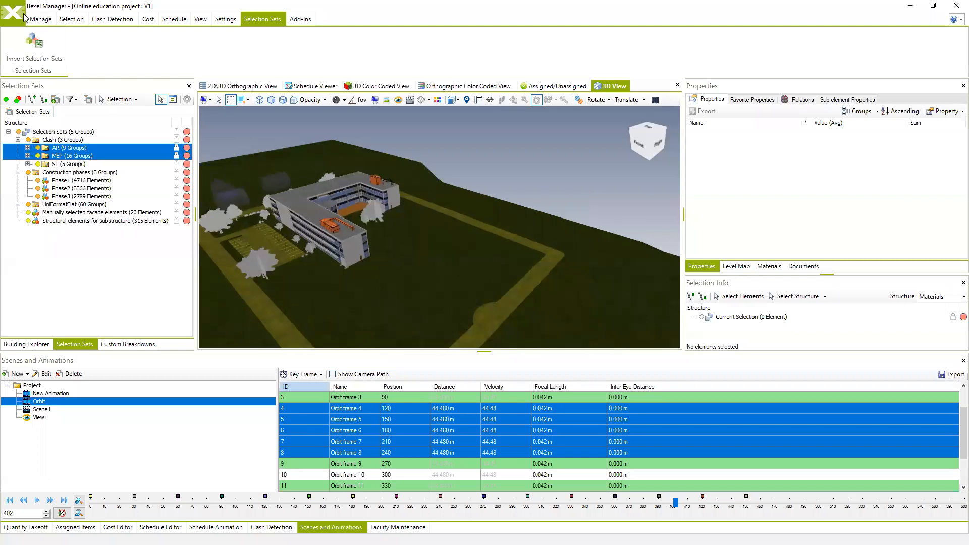
middle_drag(508, 239, 456, 247)
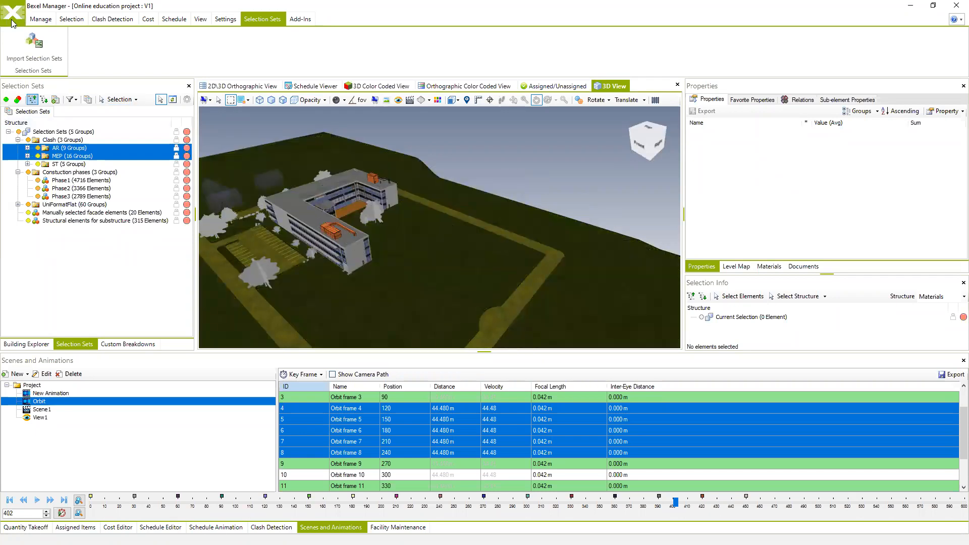
click(13, 21)
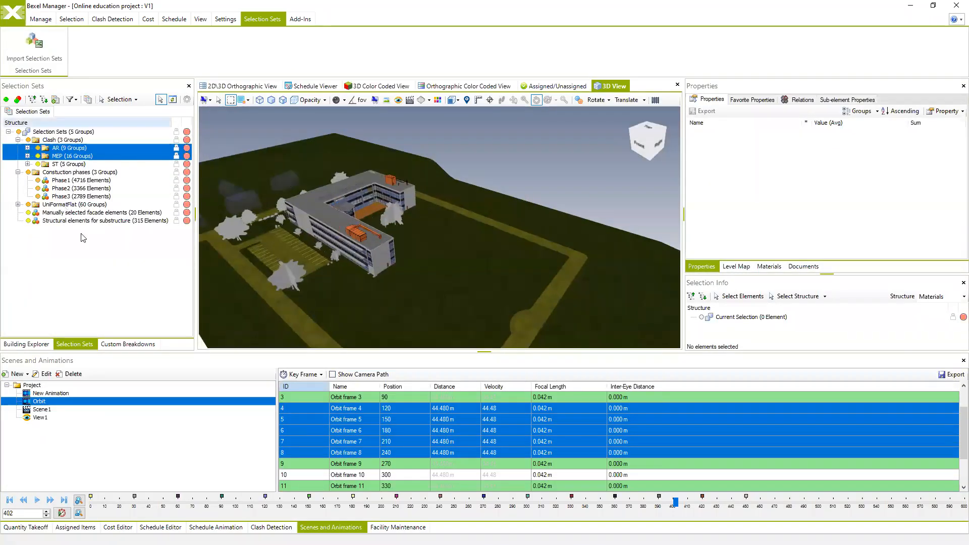
click(13, 14)
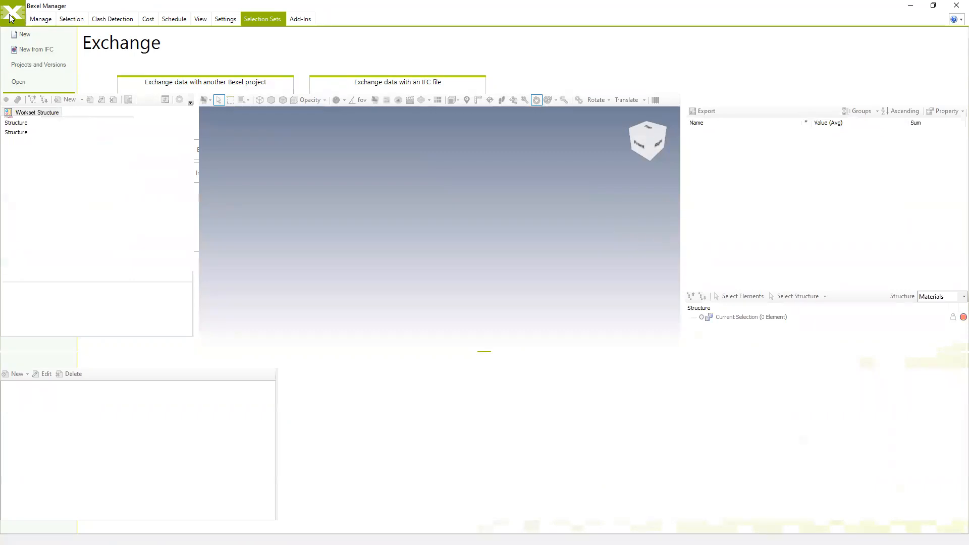
- Start an updated version of V1 in the Online education project and name it V1updated
click(28, 67)
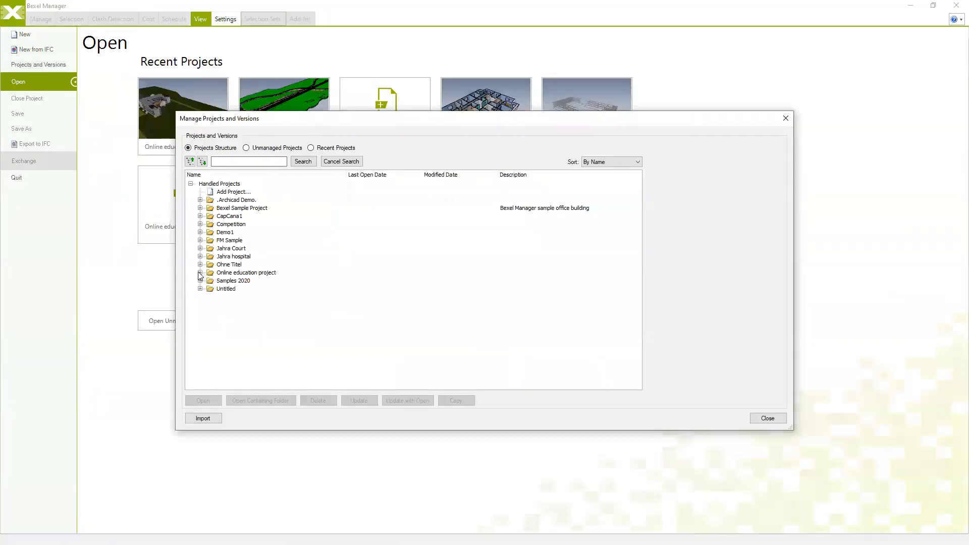
click(200, 273)
click(230, 297)
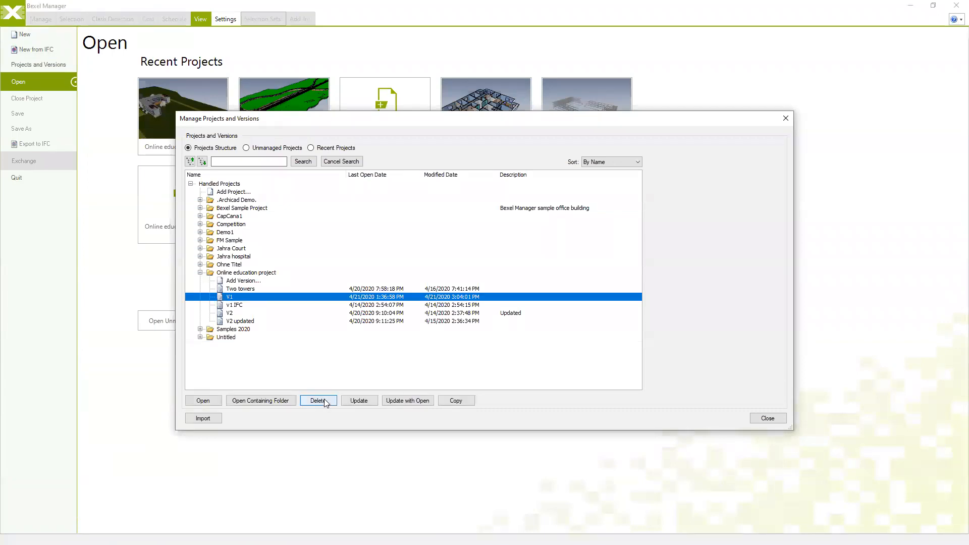
click(358, 399)
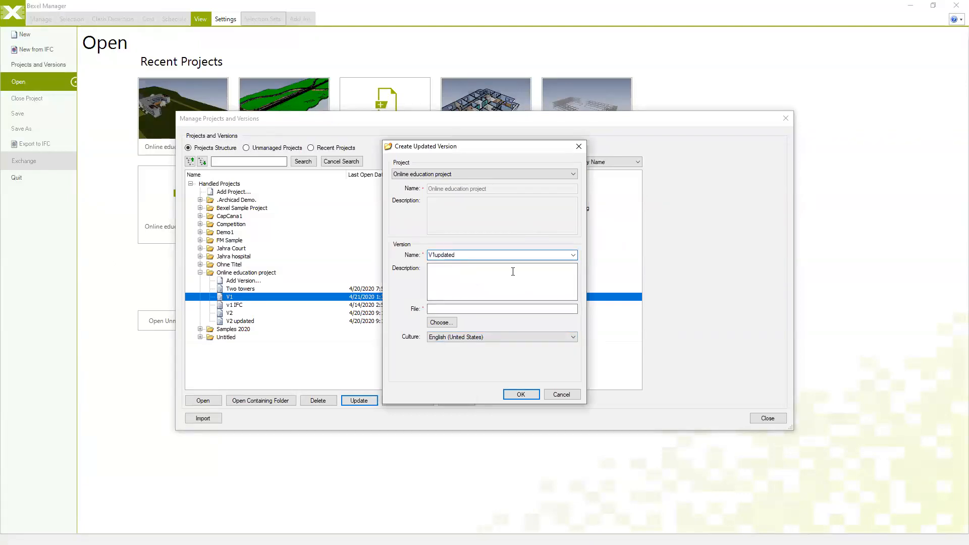
- Use ST-Demo_Sample_Building 02.bx3 from Demo_sample_Building 02's BX3 2019 folder as the updated version's file and confirm the version
click(441, 322)
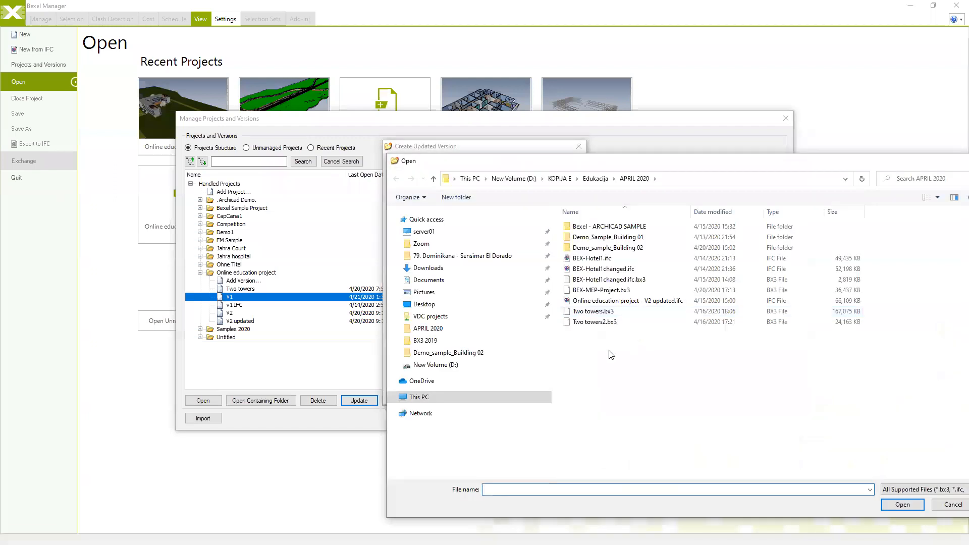
click(606, 247)
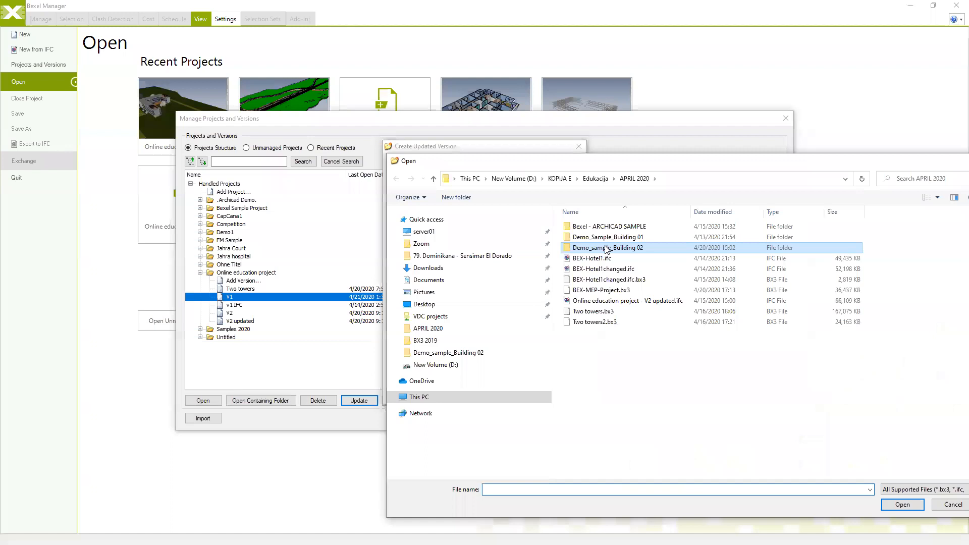
double_click(608, 248)
double_click(646, 250)
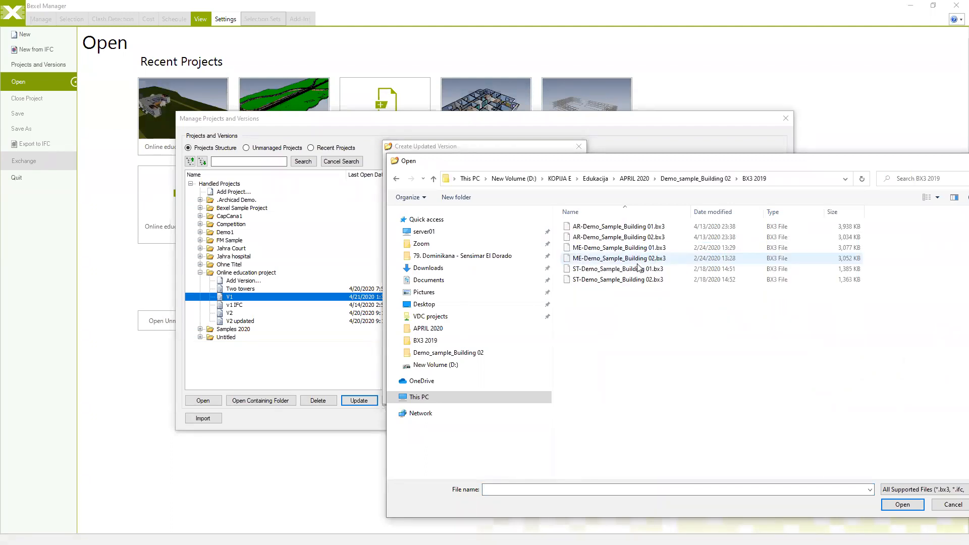
click(611, 280)
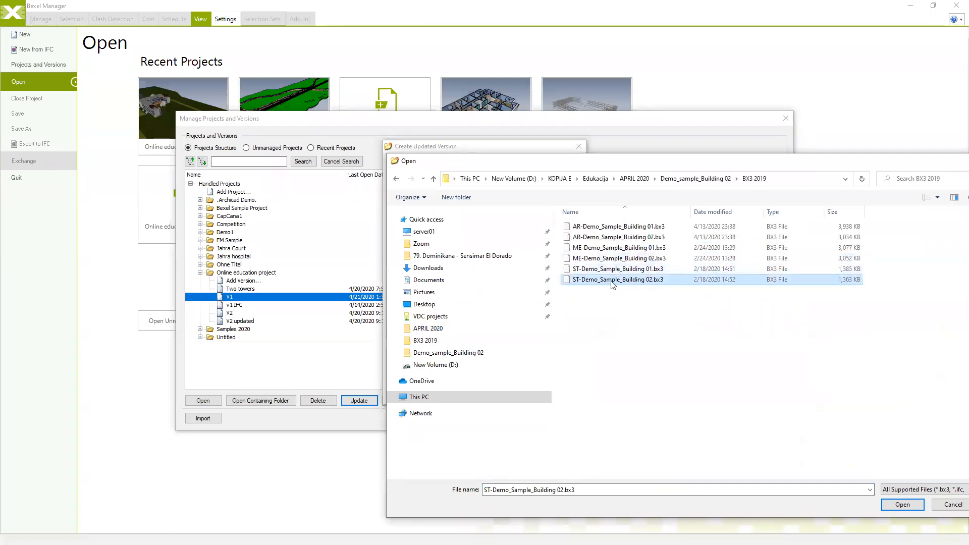
click(895, 506)
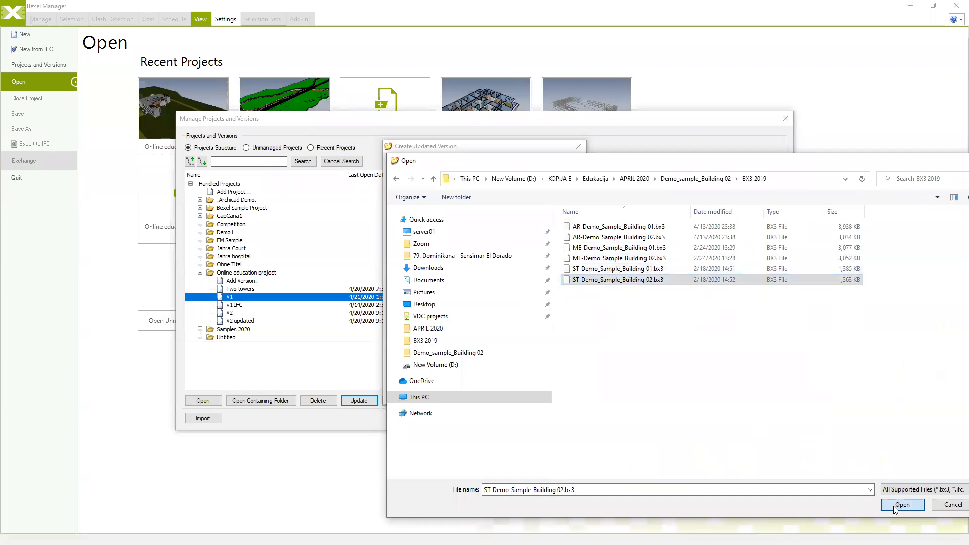
click(524, 393)
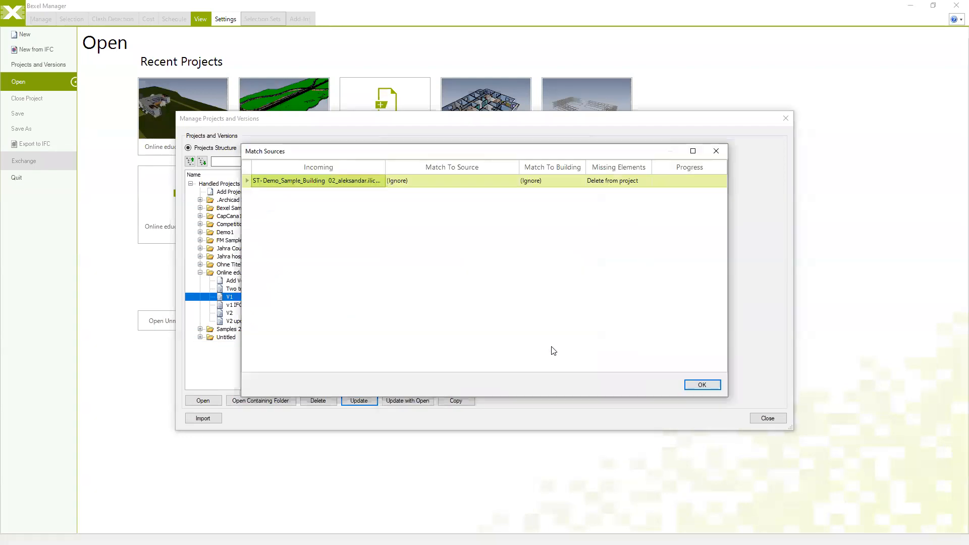
- Match the incoming file to a new source named ST-Demo_Sample_Building 02, removing the e-mail address from the suggested name
click(513, 180)
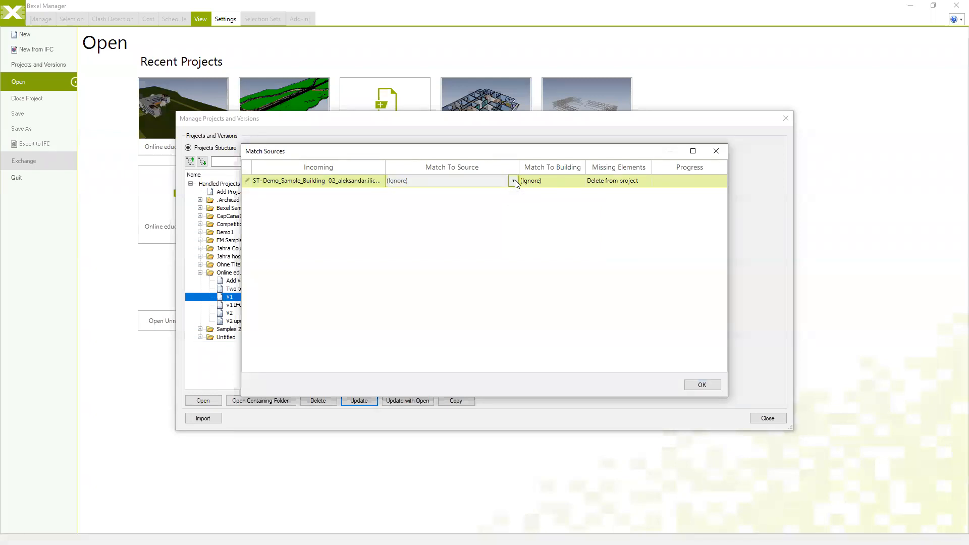
click(513, 181)
click(404, 204)
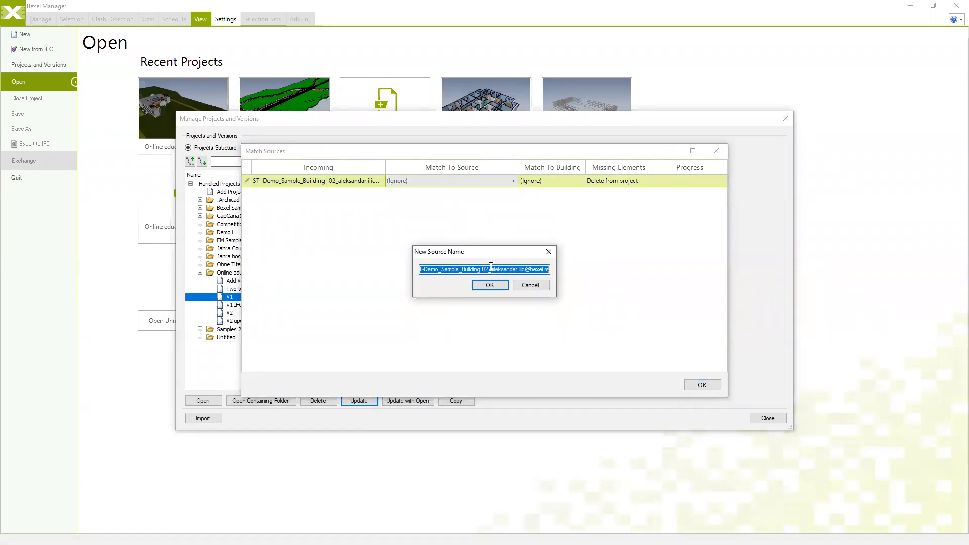
drag(489, 269, 585, 282)
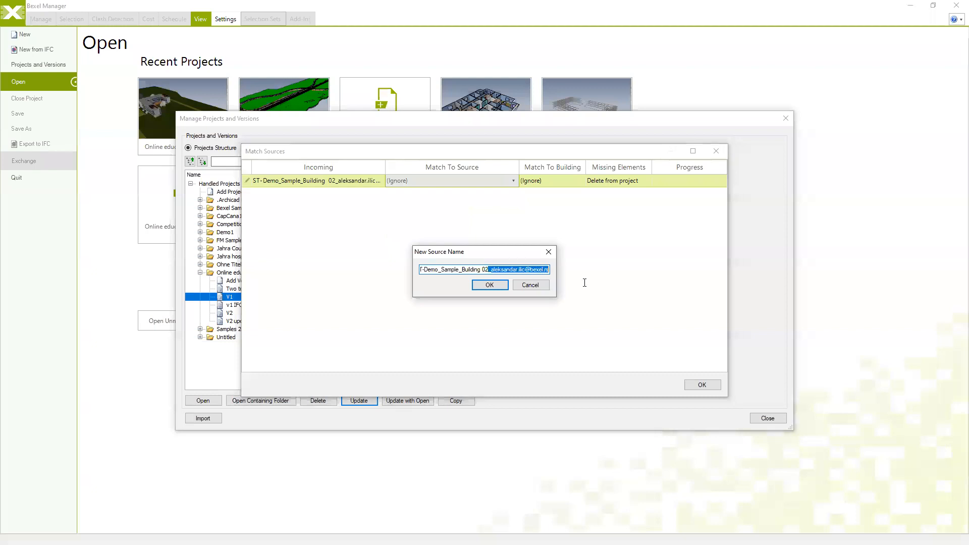
click(489, 285)
- Match the incoming file to a new building named Building 02 and confirm the source matching
click(580, 180)
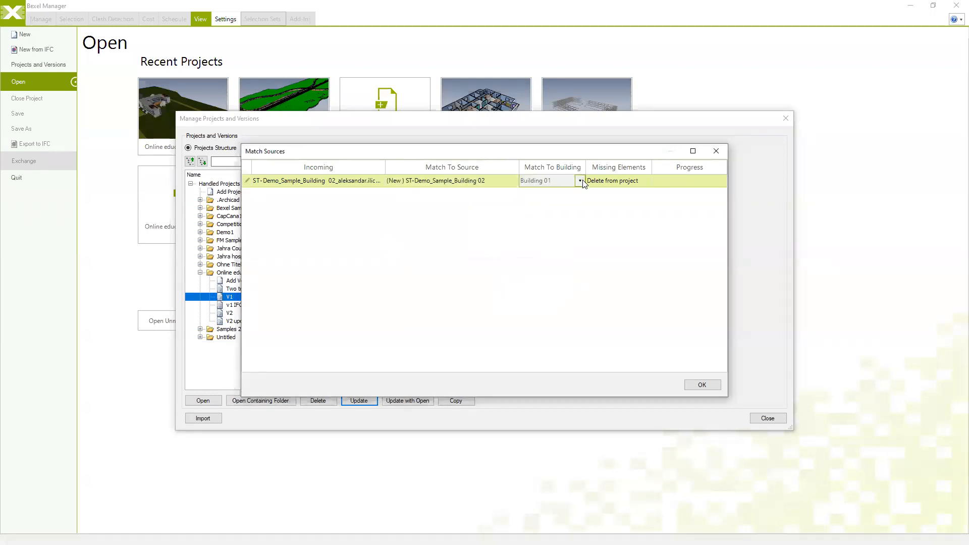
click(580, 180)
click(543, 192)
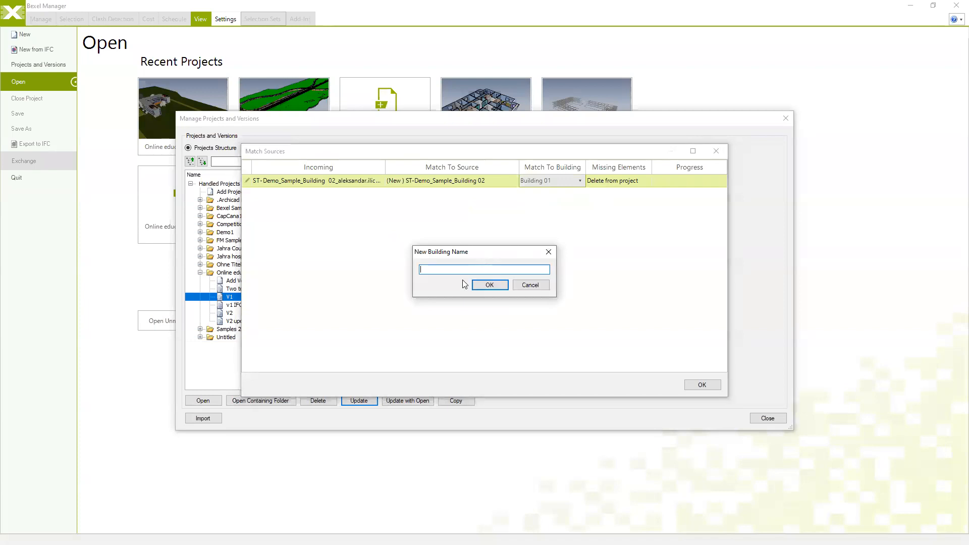
text(B)
click(489, 285)
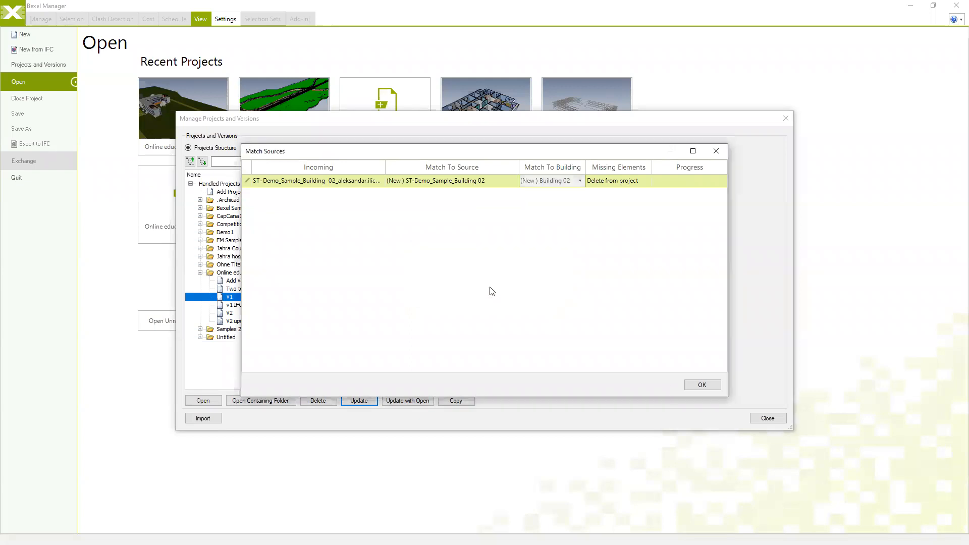
click(699, 387)
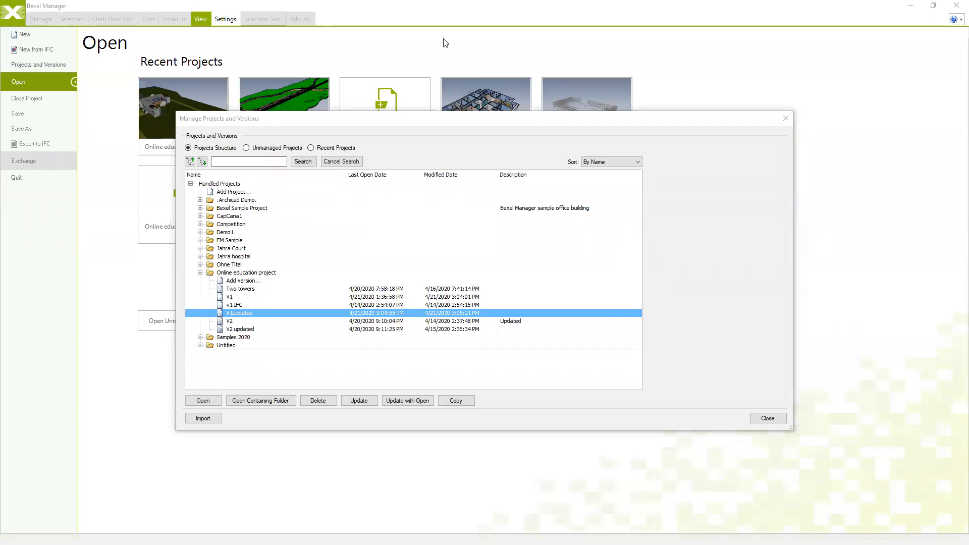
- Open the V1updated version, dismiss the upgrade notice and show both buildings closer in the 3D view
click(204, 399)
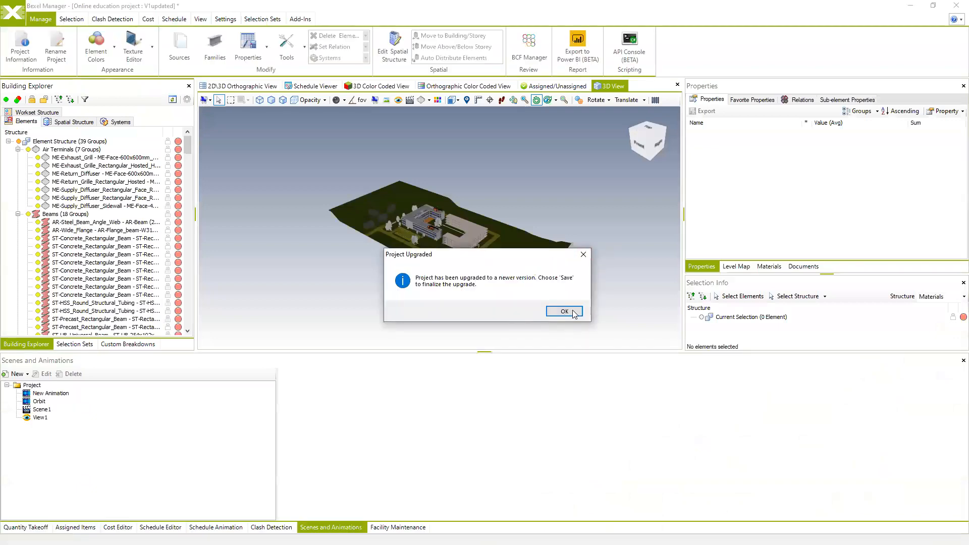
click(564, 311)
scroll(504, 242, up, 5)
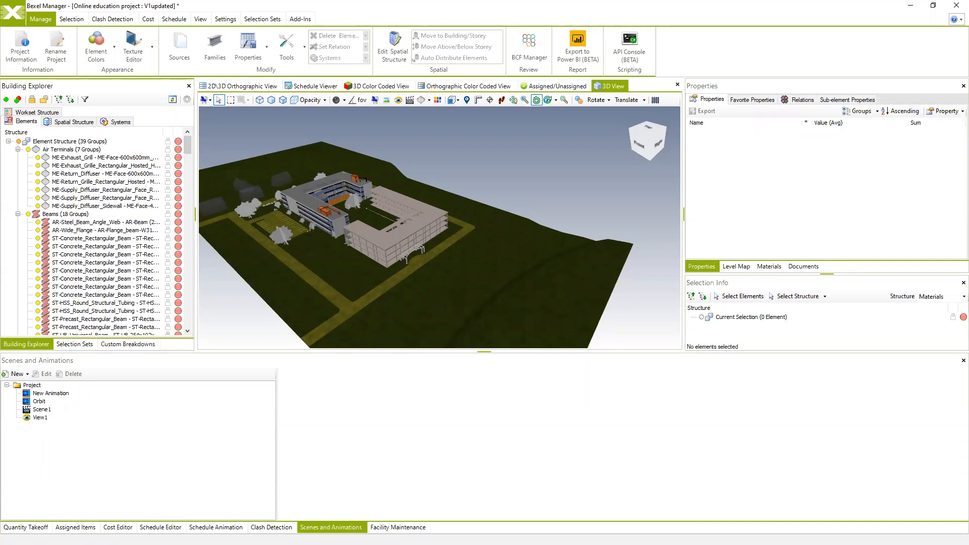
- Switch to PowerPoint, maximize the presentation to show the education program slide, and return to Bexel Manager
drag(381, 309, 508, 340)
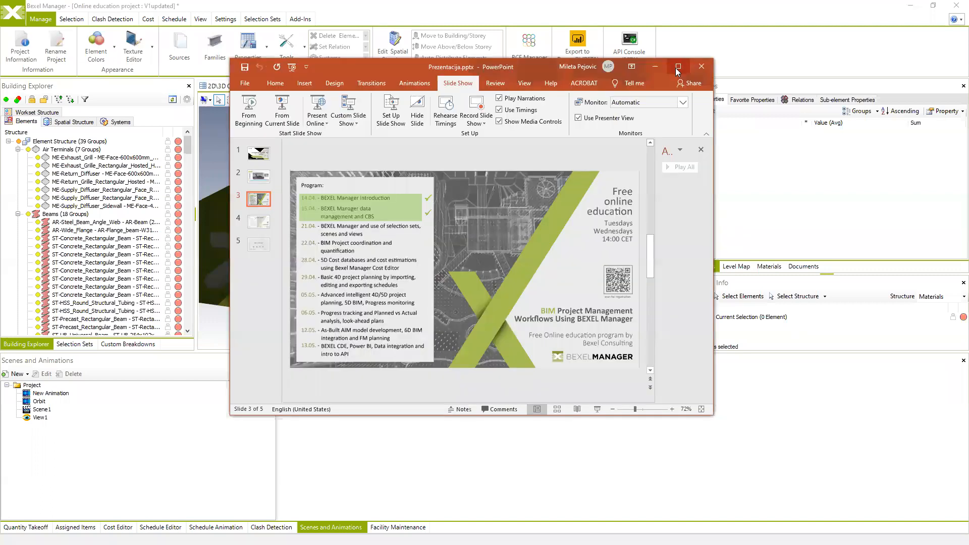
click(675, 68)
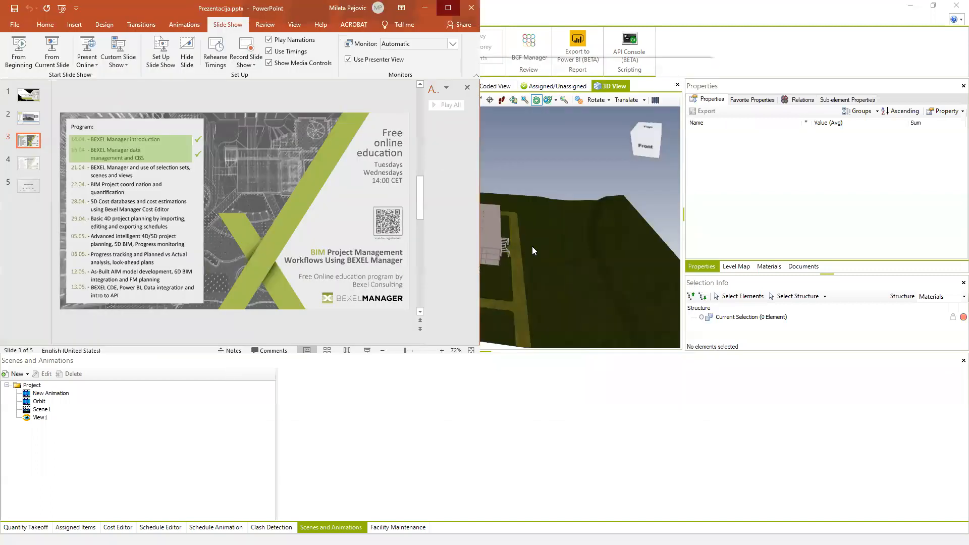
key(super+Up)
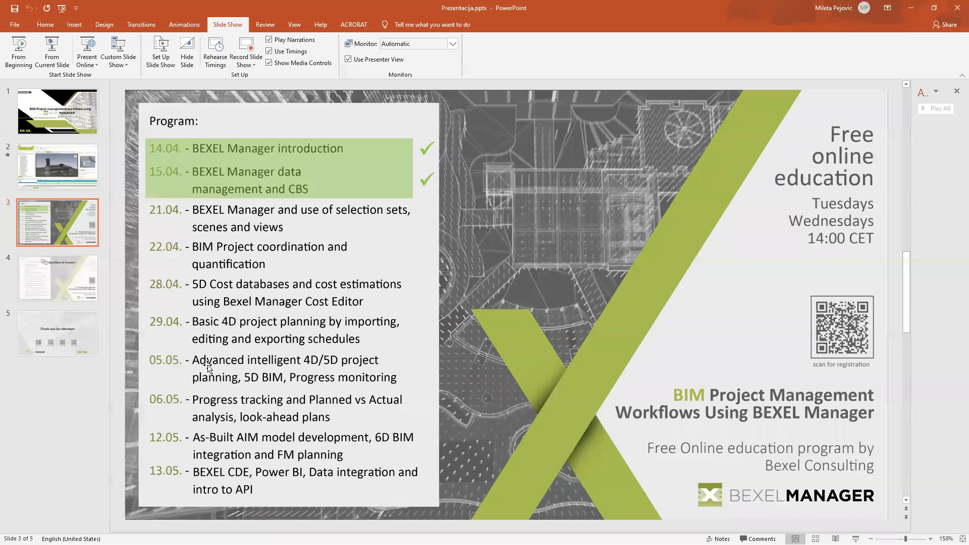
click(910, 10)
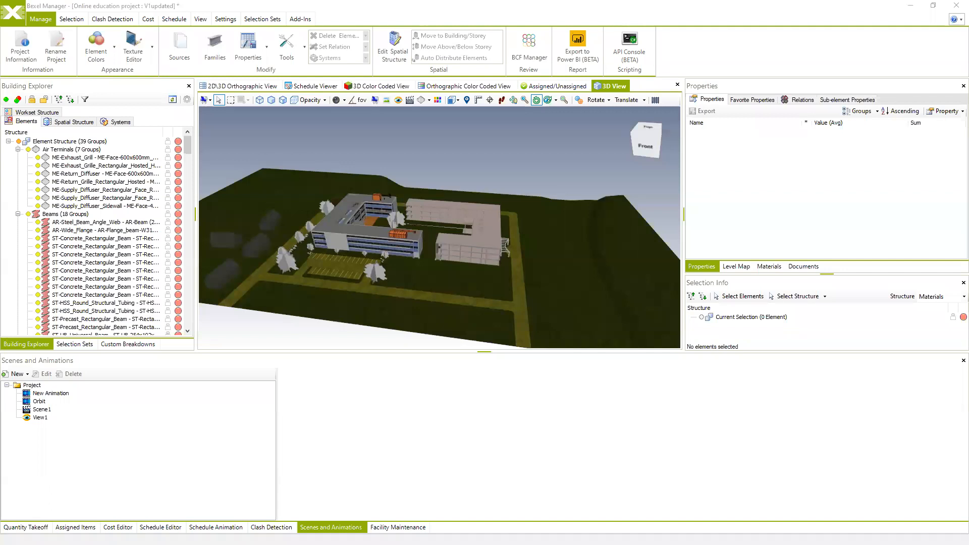
- Inspect both buildings in the 3D view and select an ST-Roof slab on the second building
drag(555, 266, 549, 263)
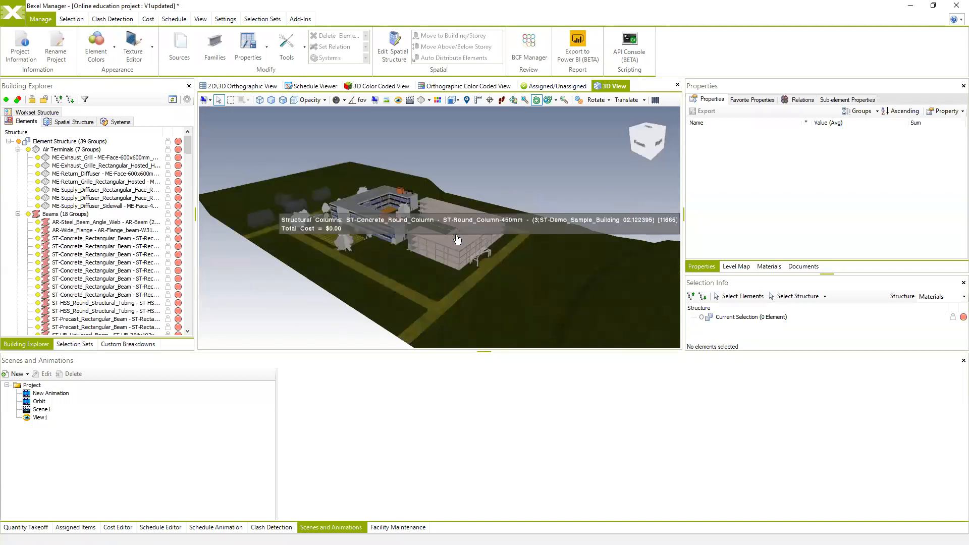
scroll(447, 230, up, 5)
scroll(454, 245, down, 2)
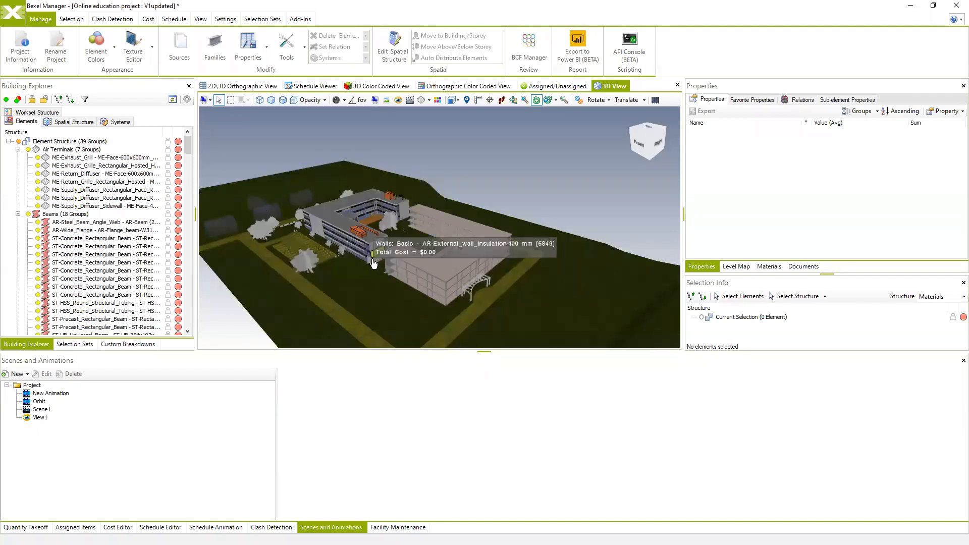
middle_drag(373, 262, 384, 266)
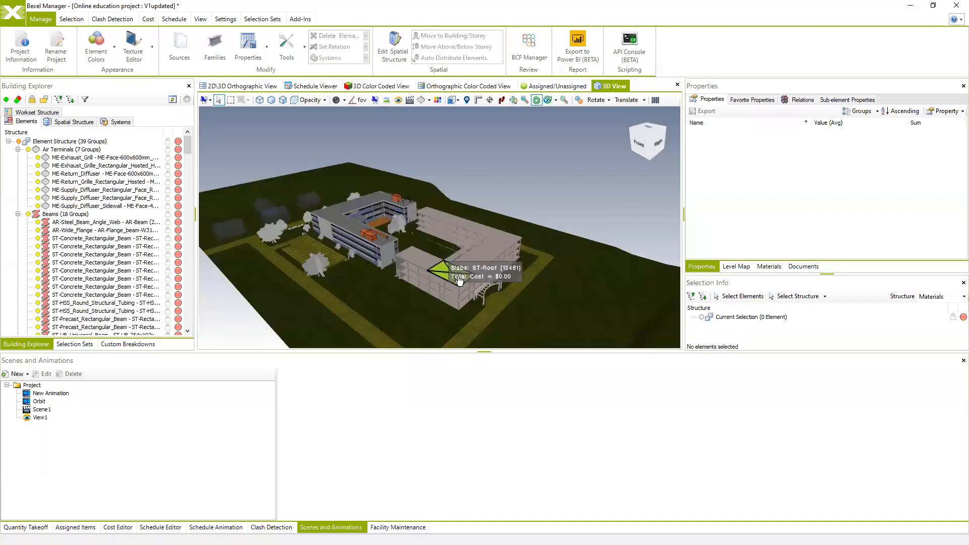
click(454, 275)
mouse_move(333, 282)
middle_down()
mouse_move(355, 275)
mouse_move(332, 281)
middle_up()
scroll(424, 282, up, 5)
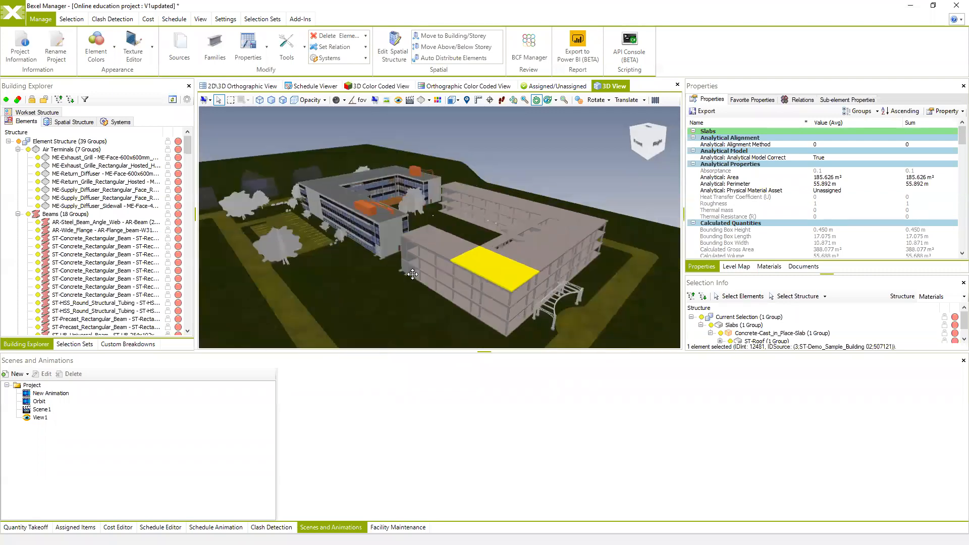
- Show the selection sets, expand the Clash group and hide all elements in the 3D view
click(75, 343)
middle_drag(549, 287, 527, 249)
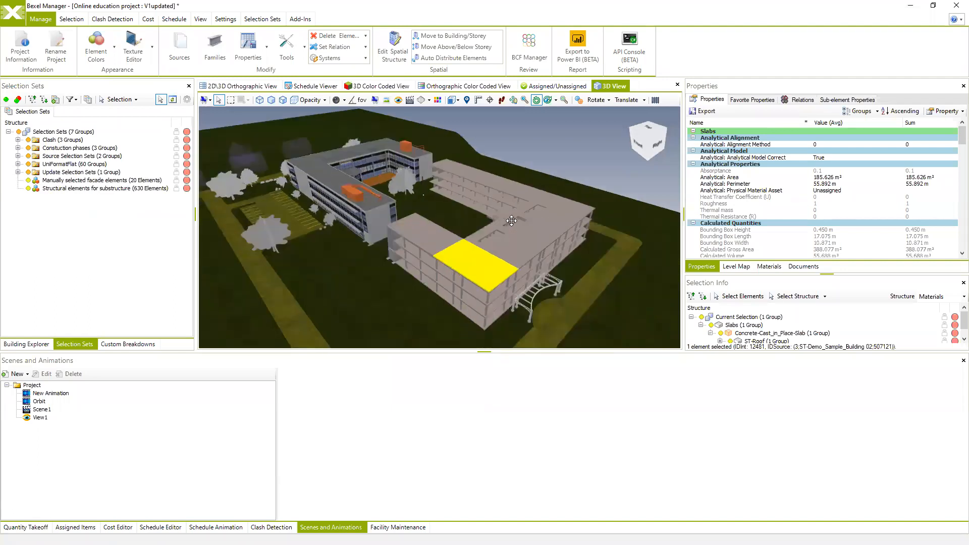
drag(527, 248, 569, 250)
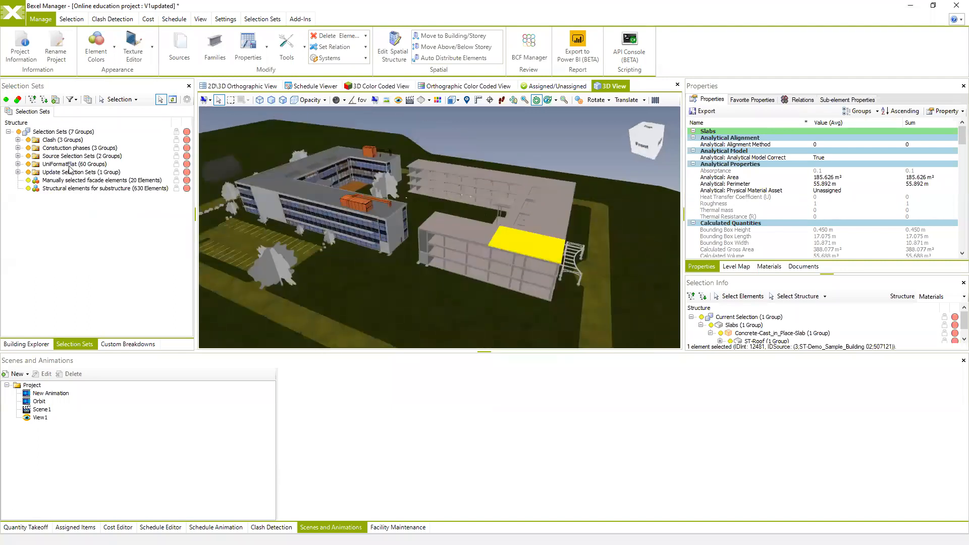
click(17, 140)
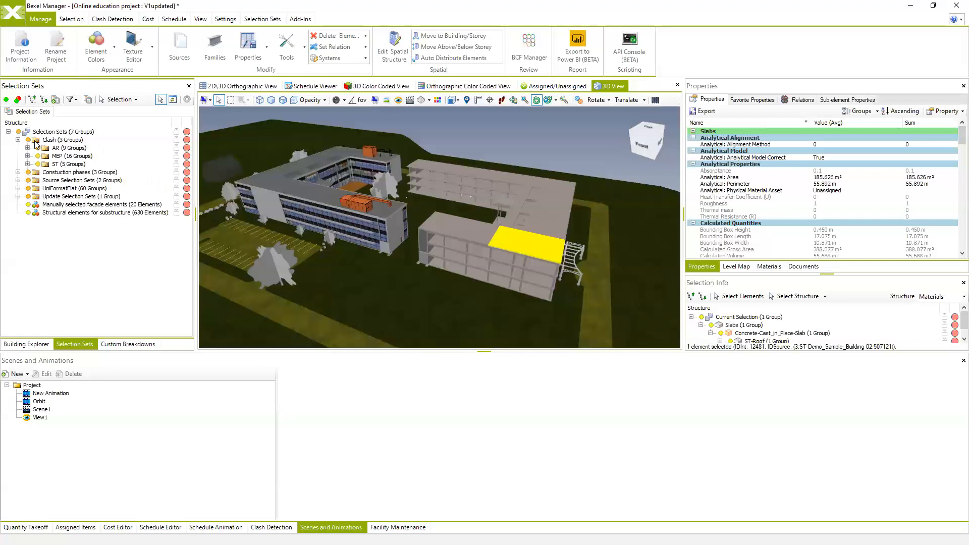
click(19, 132)
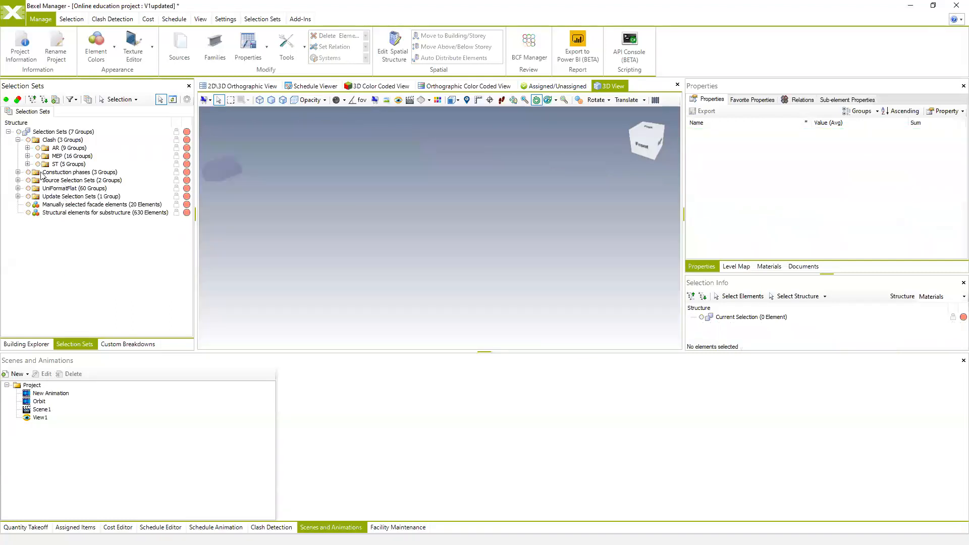
- Preview the Clash group's AR sets alone, and replace them with the ST sets in the 3D view
click(38, 147)
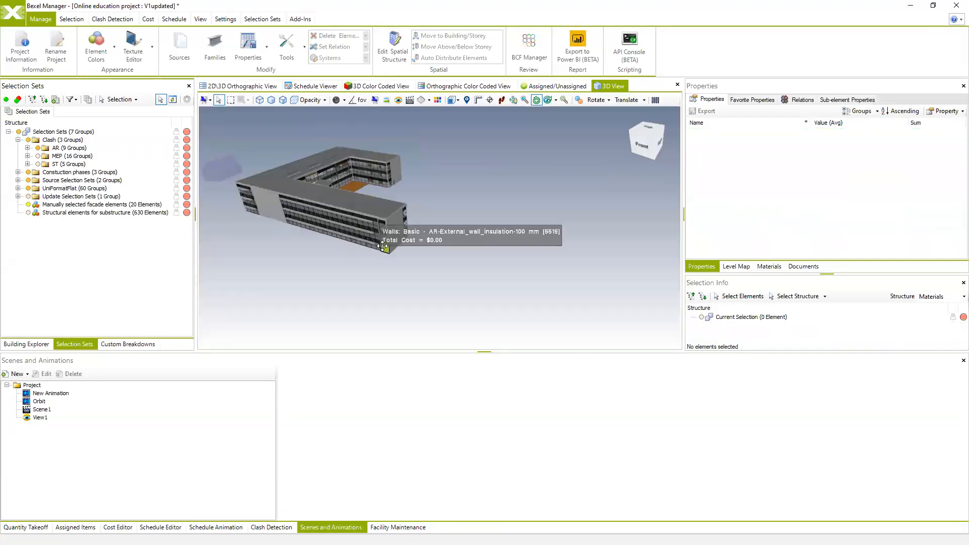
click(37, 147)
click(38, 164)
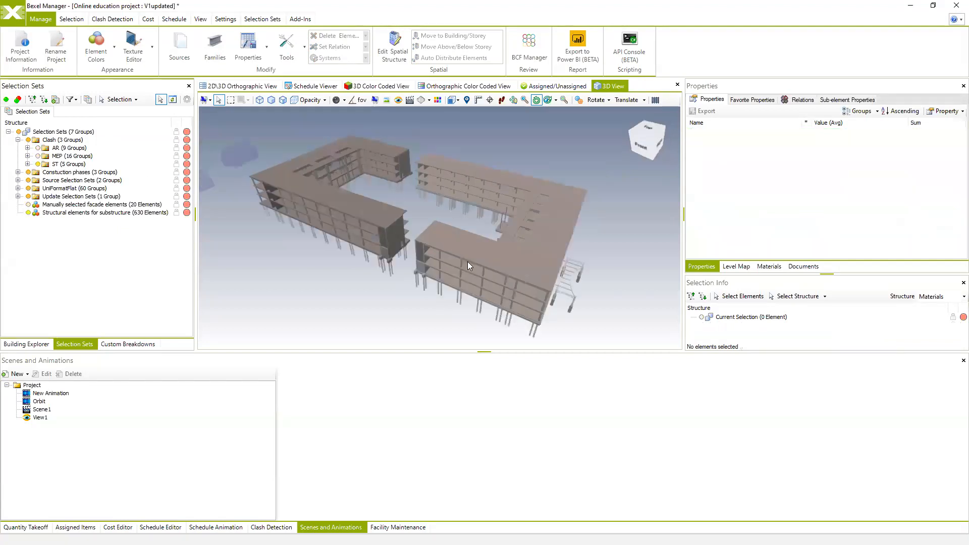
- Expand the ST group and isolate the ST-Beams, ST-Columns and ST-Foundations sets one at a time
click(27, 164)
click(38, 164)
click(47, 172)
click(48, 172)
click(48, 180)
click(47, 181)
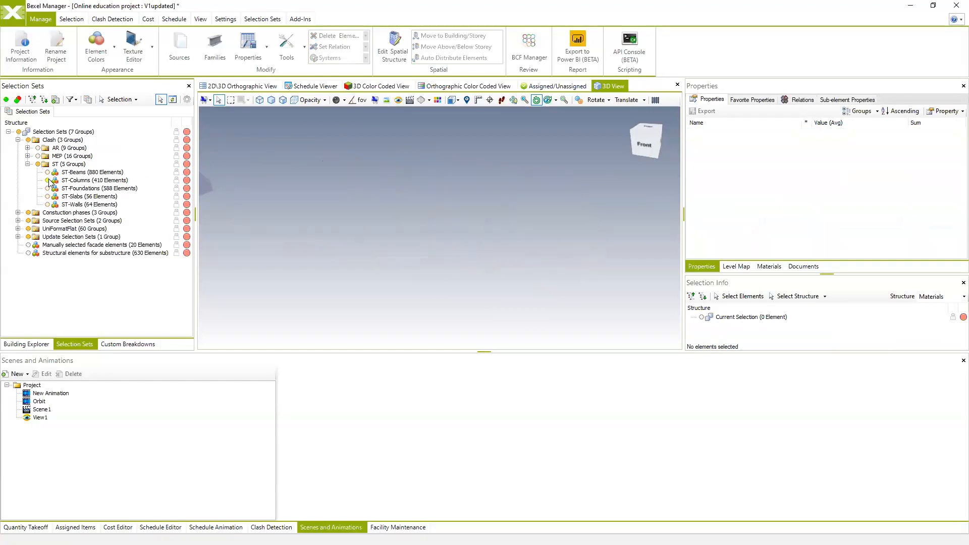
click(47, 188)
- Examine the rule that defines the ST-Foundations selection set and close its editor without changing anything
click(70, 180)
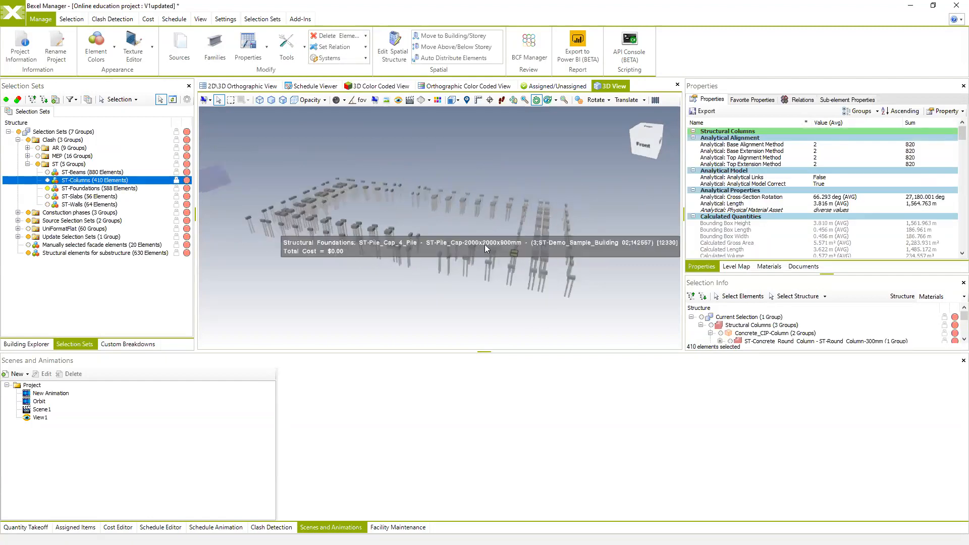
right_click(70, 179)
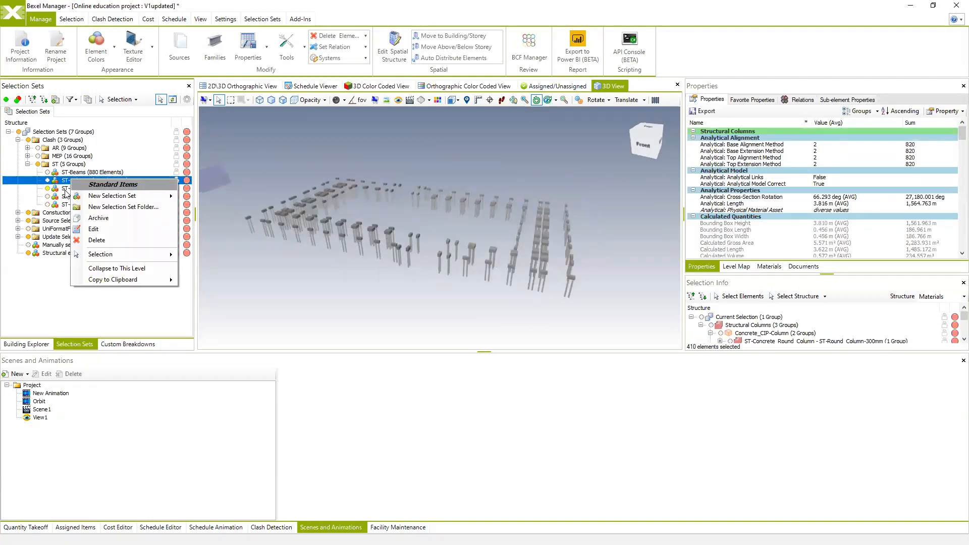
right_click(66, 190)
click(128, 239)
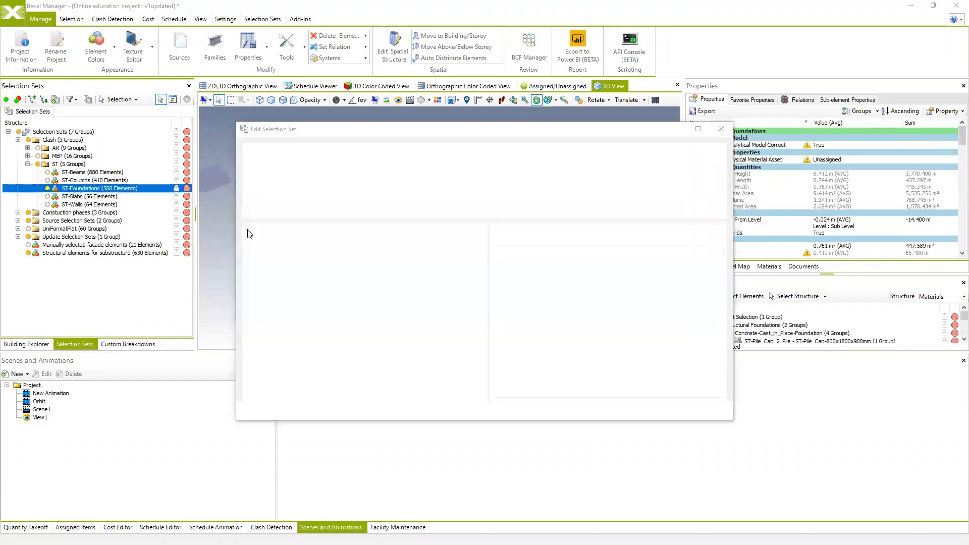
click(283, 290)
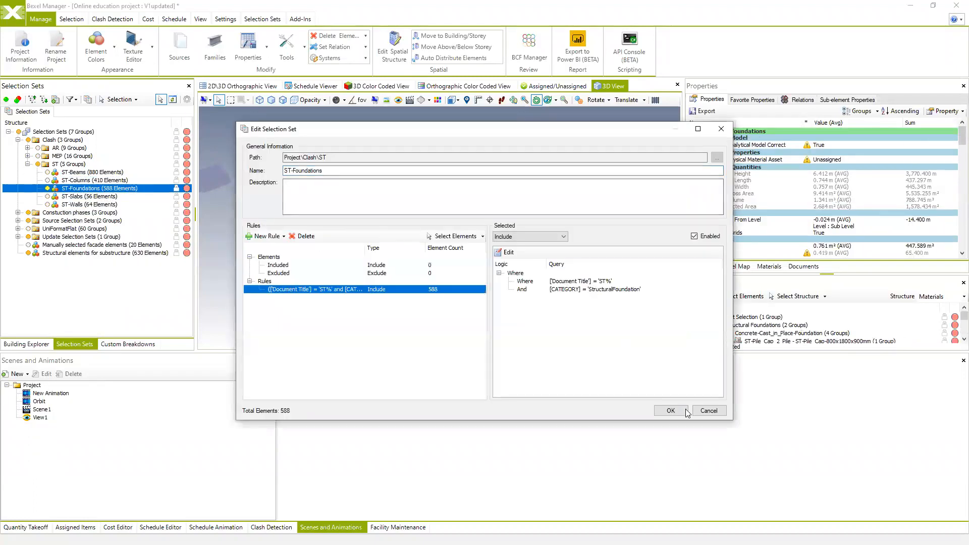
click(709, 411)
- Hide all elements, expand UniFormatFlat, preview sets from it, and leave only B1010410 CIP Slabs - One Way shown
click(22, 163)
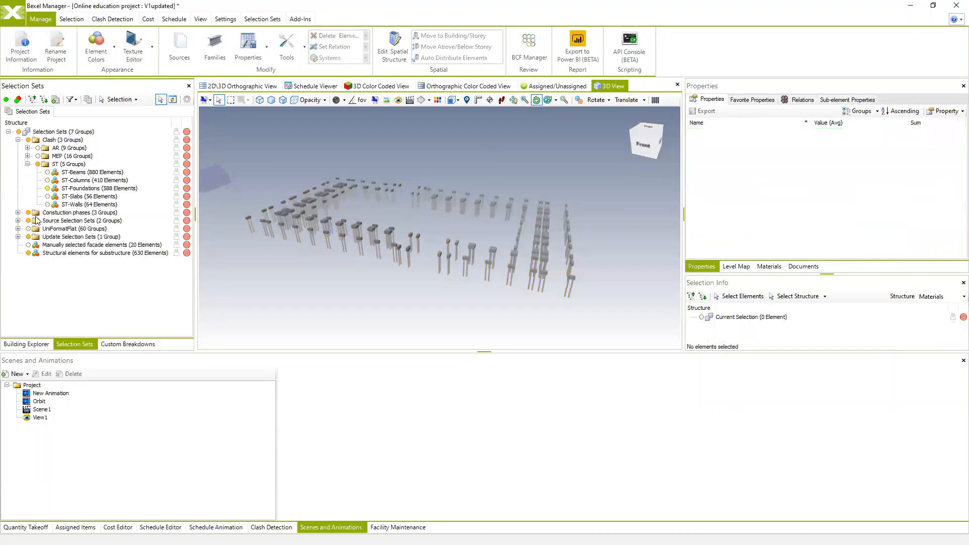
click(18, 132)
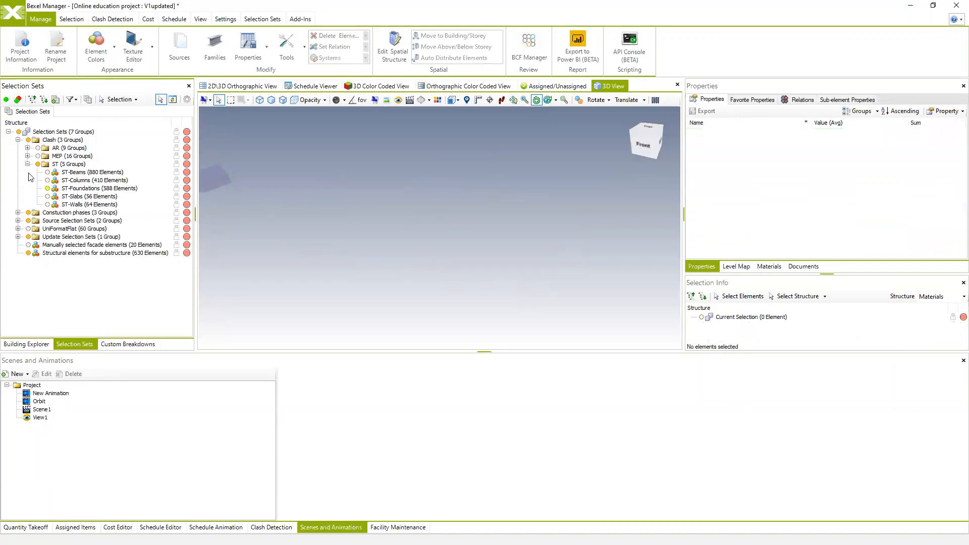
click(18, 228)
click(38, 253)
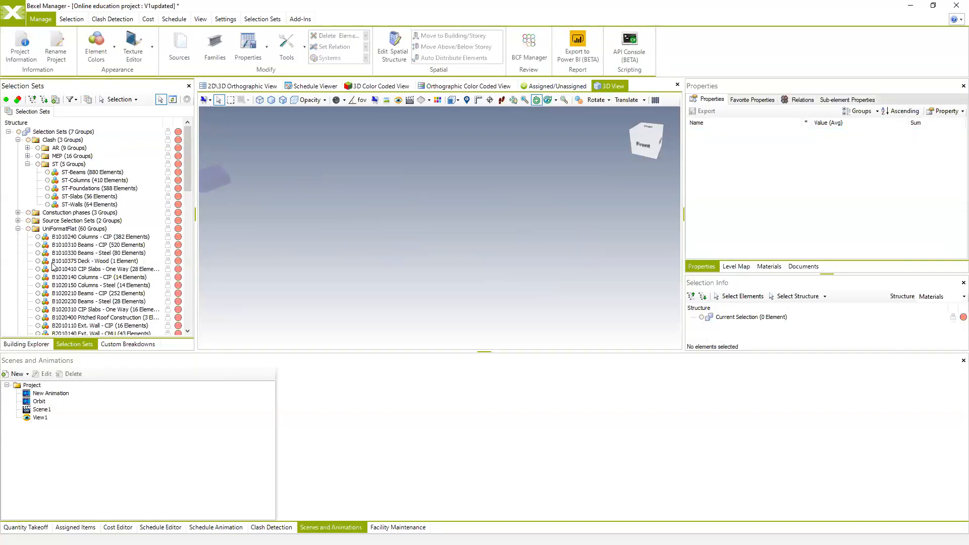
click(38, 269)
click(38, 269)
click(38, 277)
click(38, 277)
click(38, 269)
middle_drag(525, 133, 519, 144)
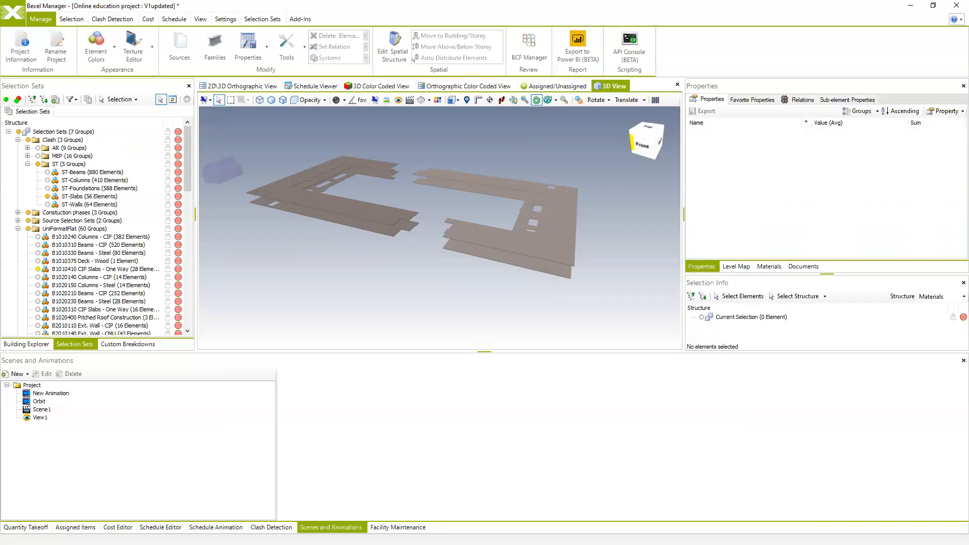
middle_drag(491, 267, 522, 298)
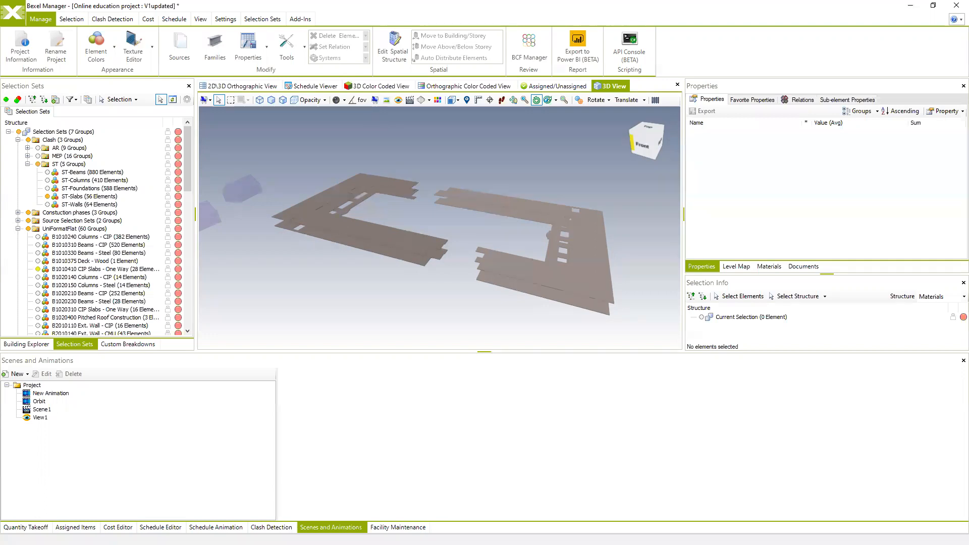
click(150, 528)
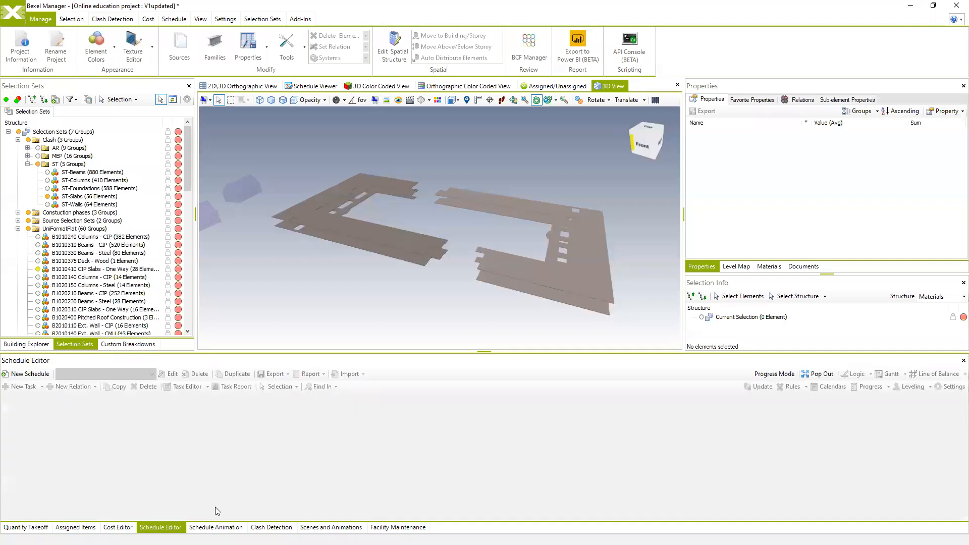
click(215, 527)
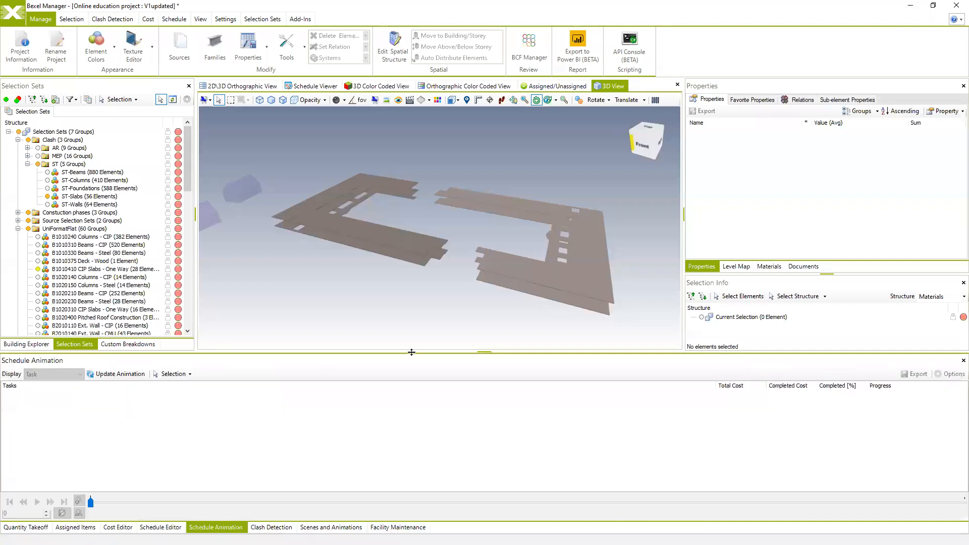
click(359, 527)
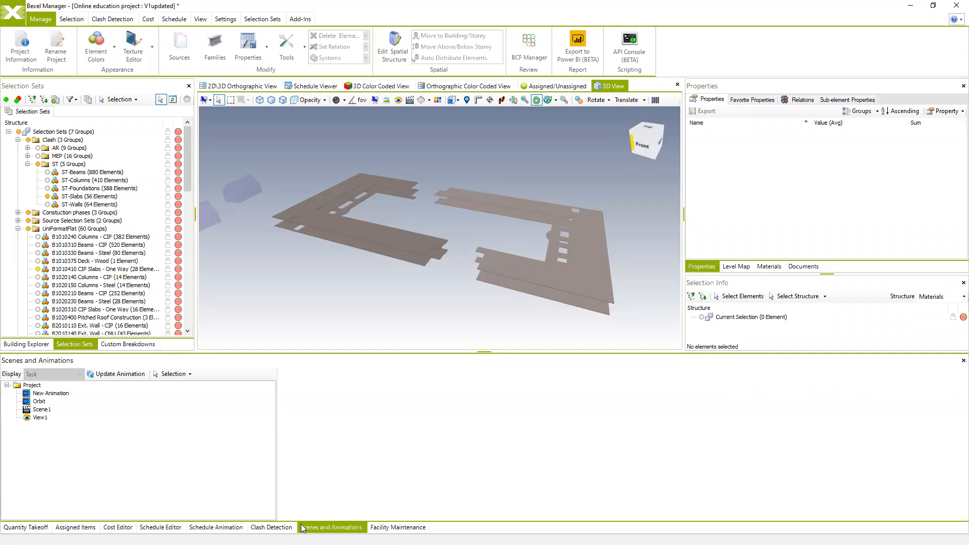
- Display the Orbit key frames, switch to New Animation, and play it briefly before pausing
click(35, 401)
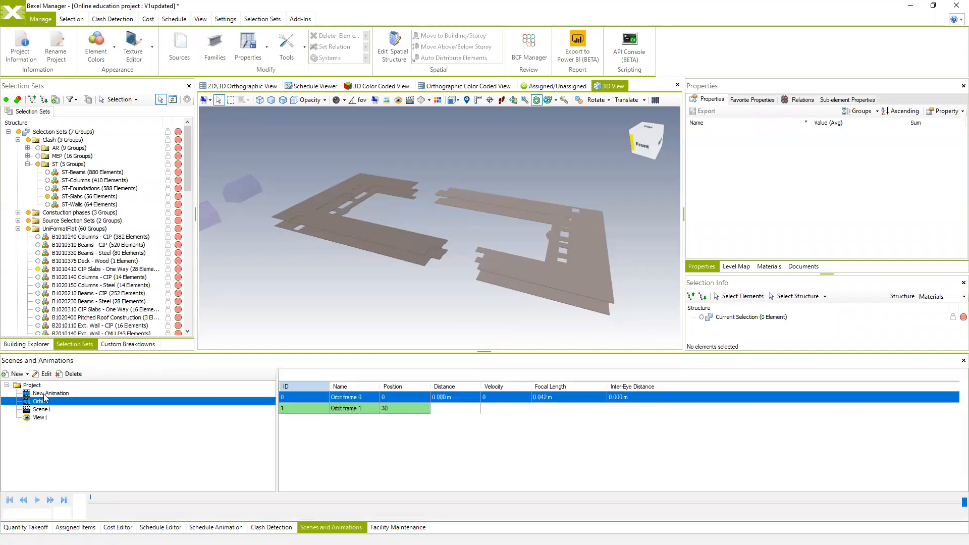
click(38, 396)
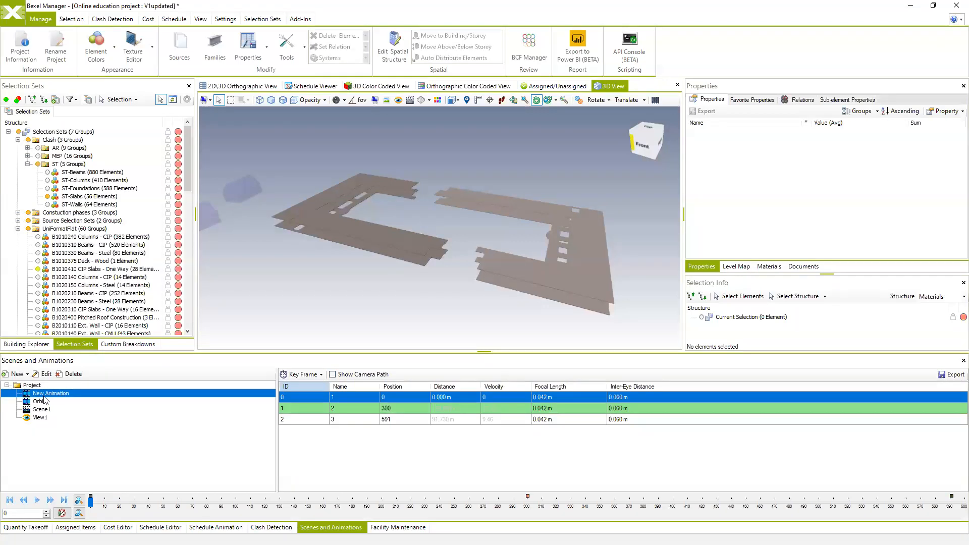
right_click(43, 395)
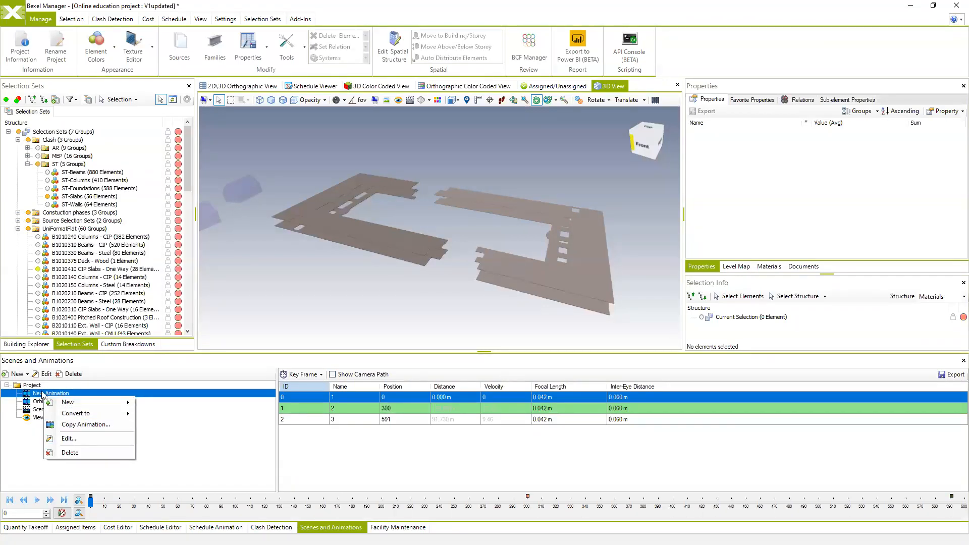
click(42, 392)
drag(403, 284, 449, 285)
click(40, 500)
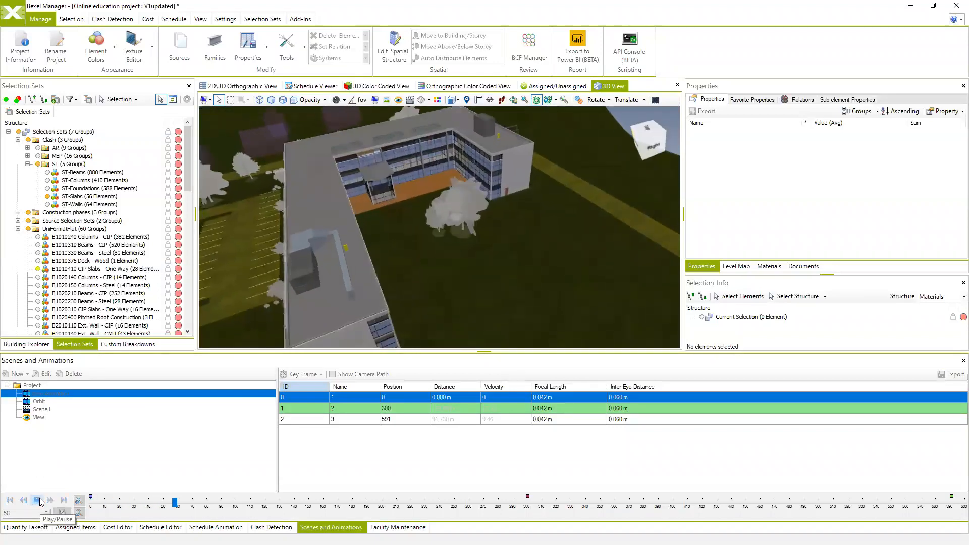
click(37, 500)
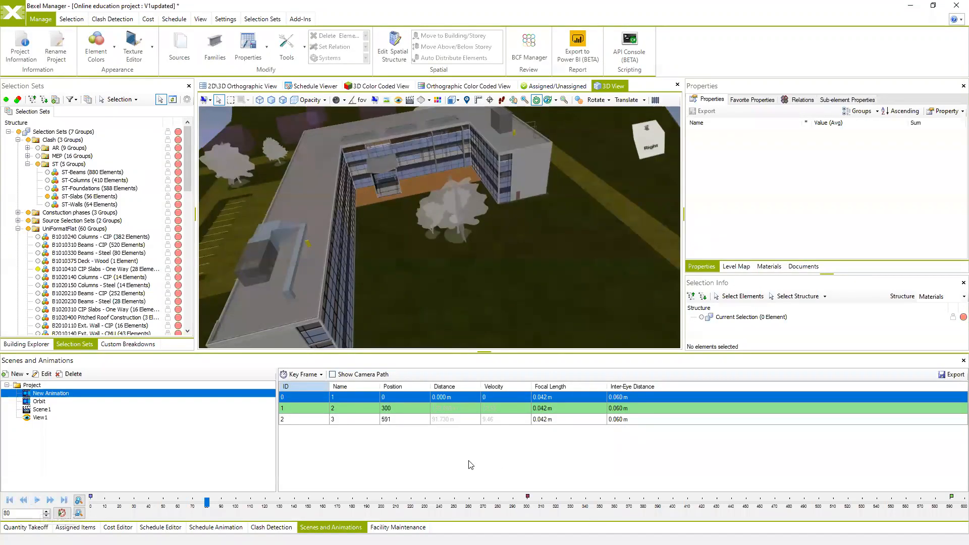
- Return to key frame 1 of New Animation and play the animation from there
scroll(427, 244, down, 2)
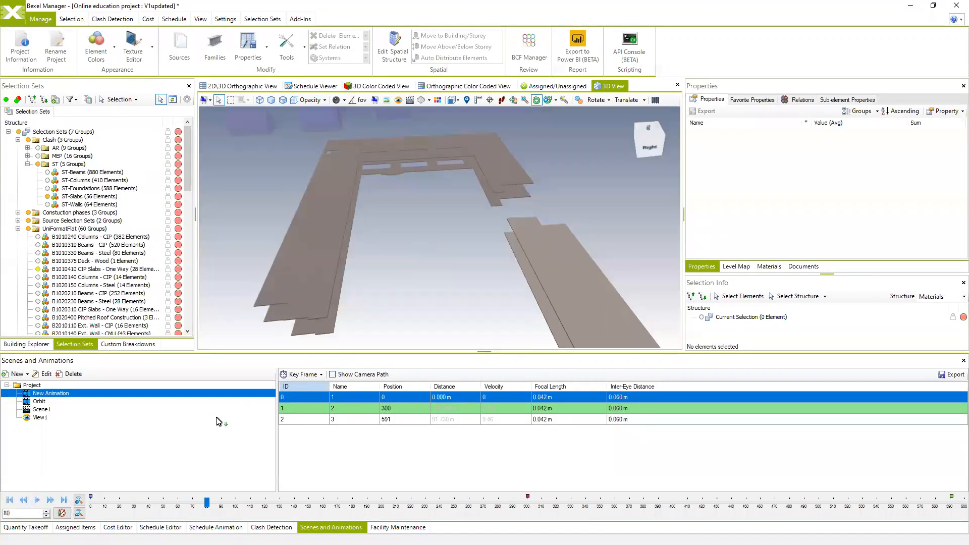
double_click(315, 397)
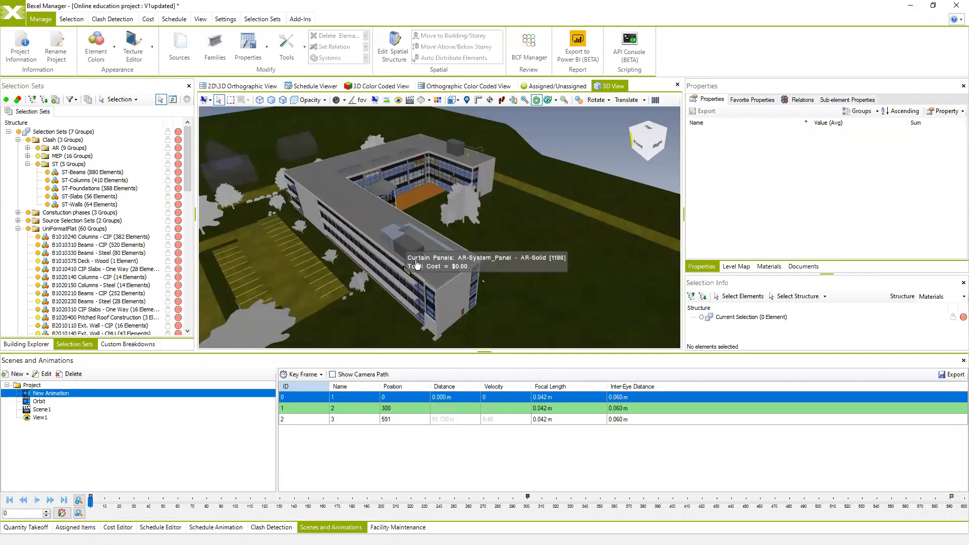
click(38, 501)
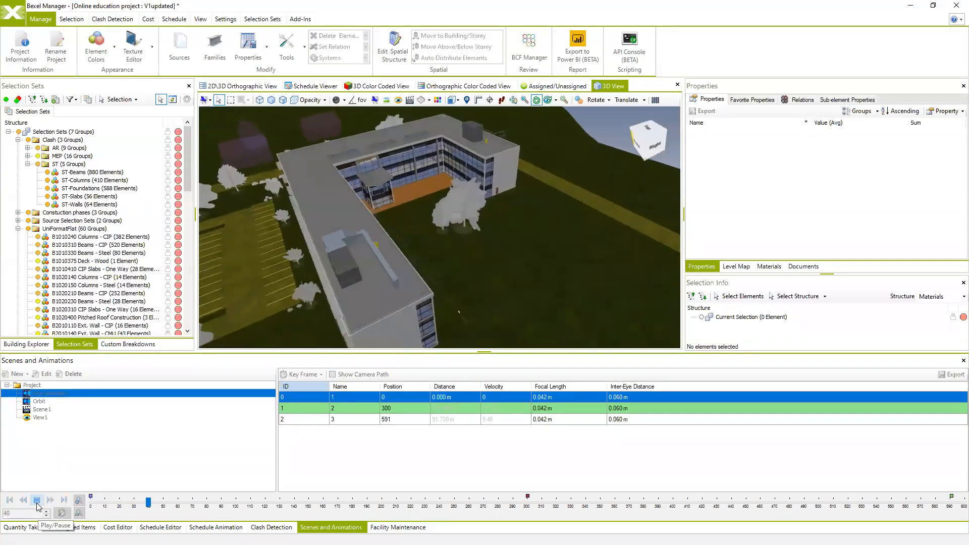
- Pause New Animation at frame 74 and add a key frame named 1a there
click(37, 502)
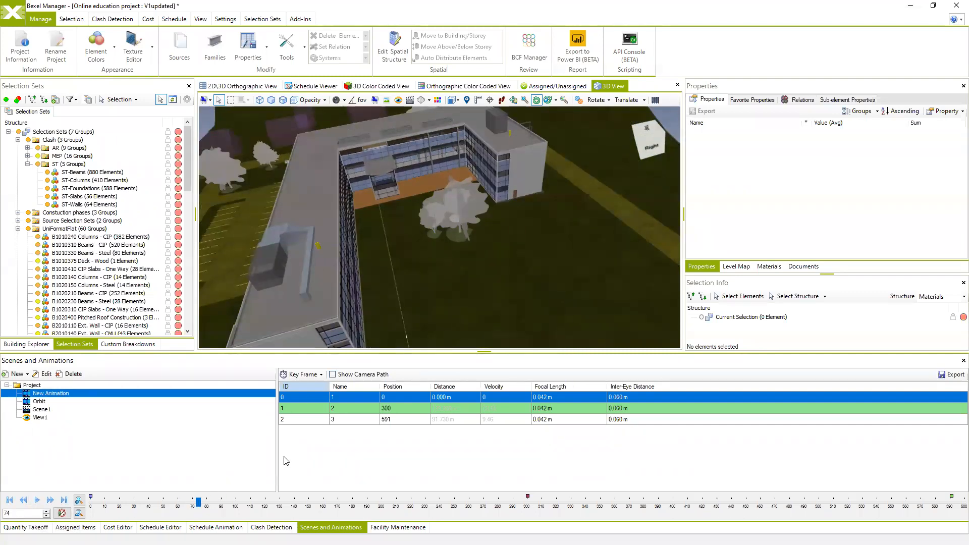
right_click(310, 442)
click(367, 411)
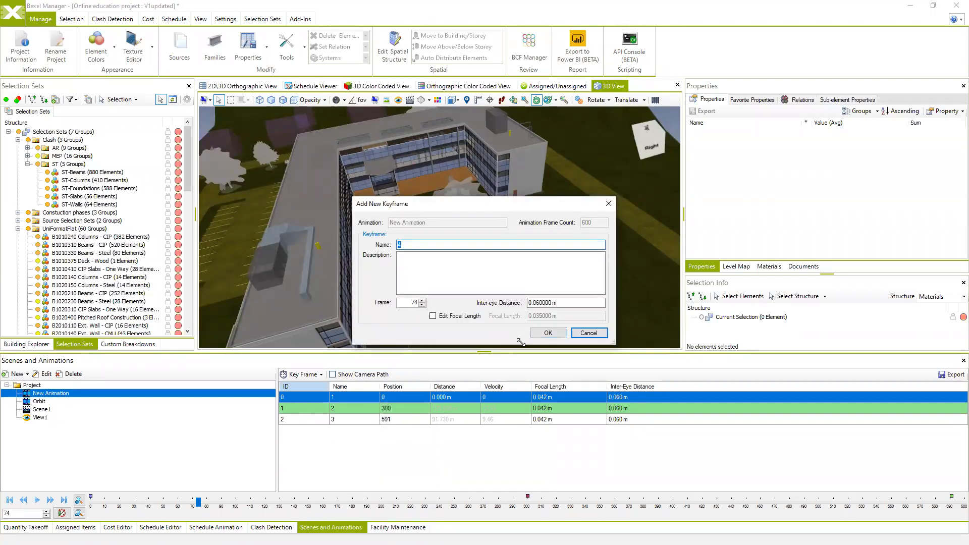
text(1a)
click(551, 333)
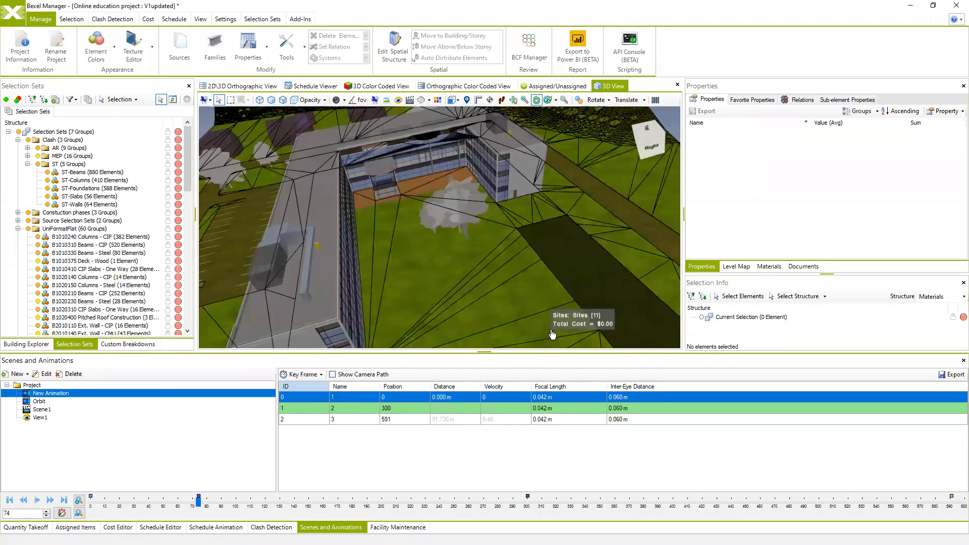
- Duplicate key frame 1a to frame 104, keeping the suggested name 1a (1)
click(301, 409)
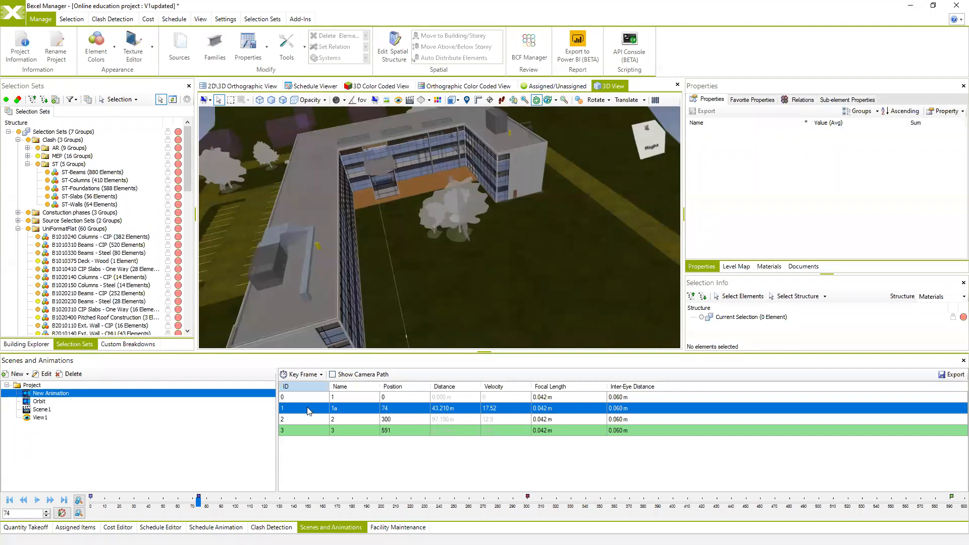
right_click(309, 409)
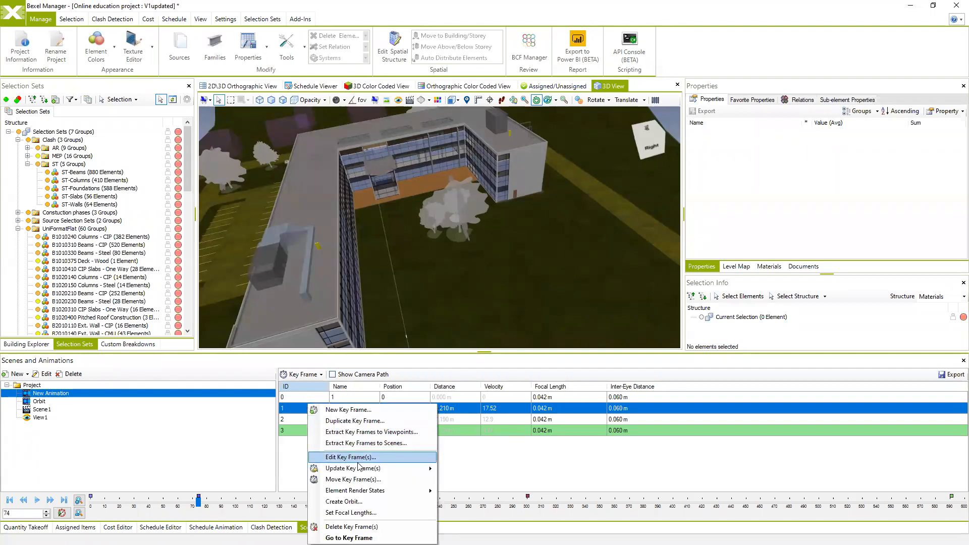
mouse_move(360, 472)
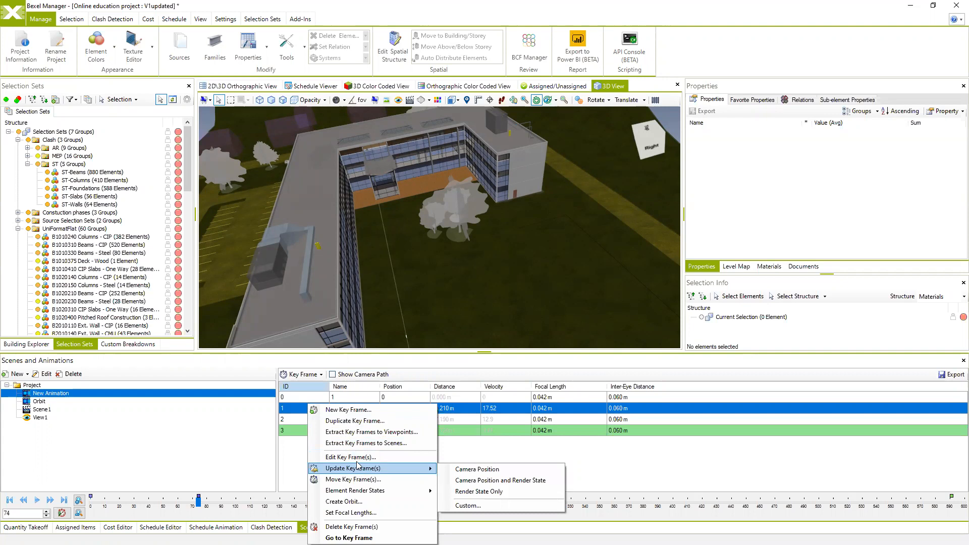
click(355, 421)
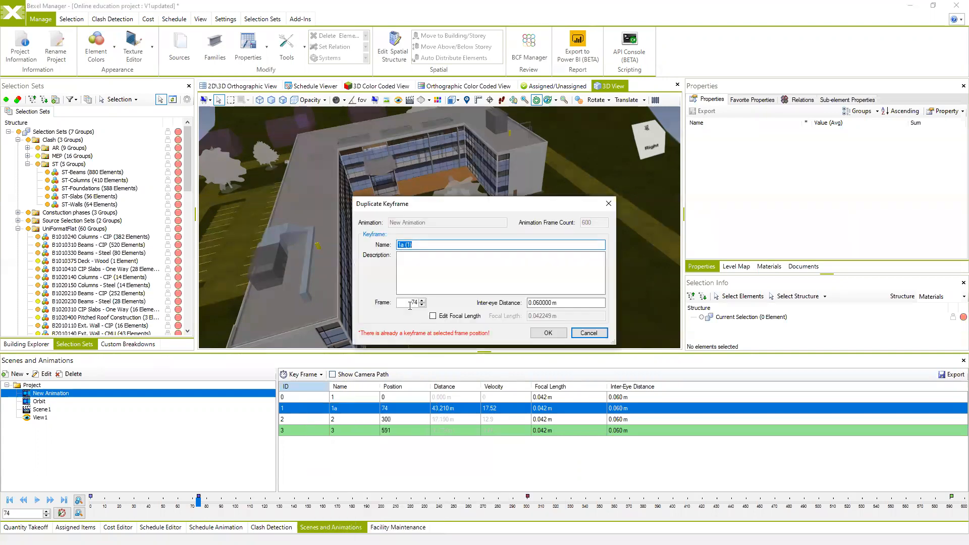
drag(410, 303, 419, 304)
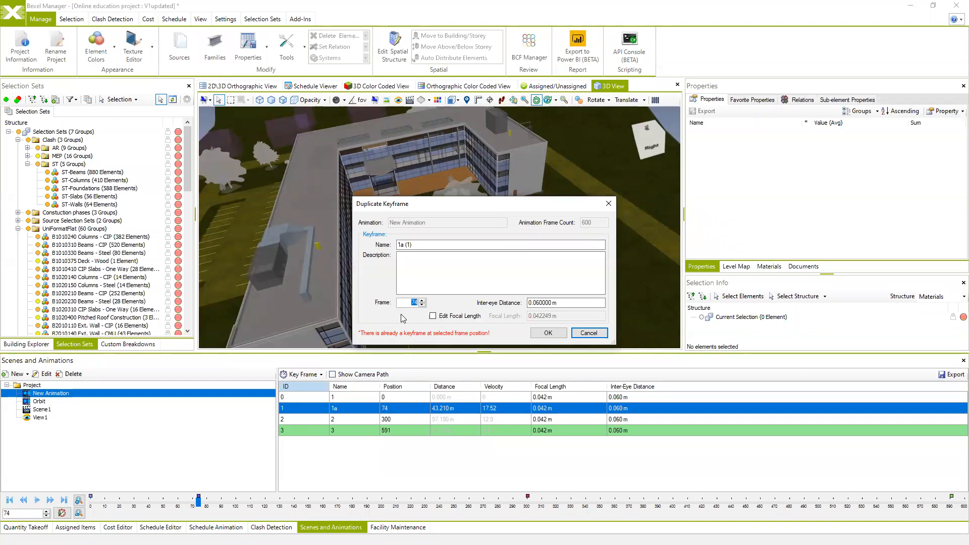
click(413, 304)
double_click(412, 305)
text(10)
click(549, 333)
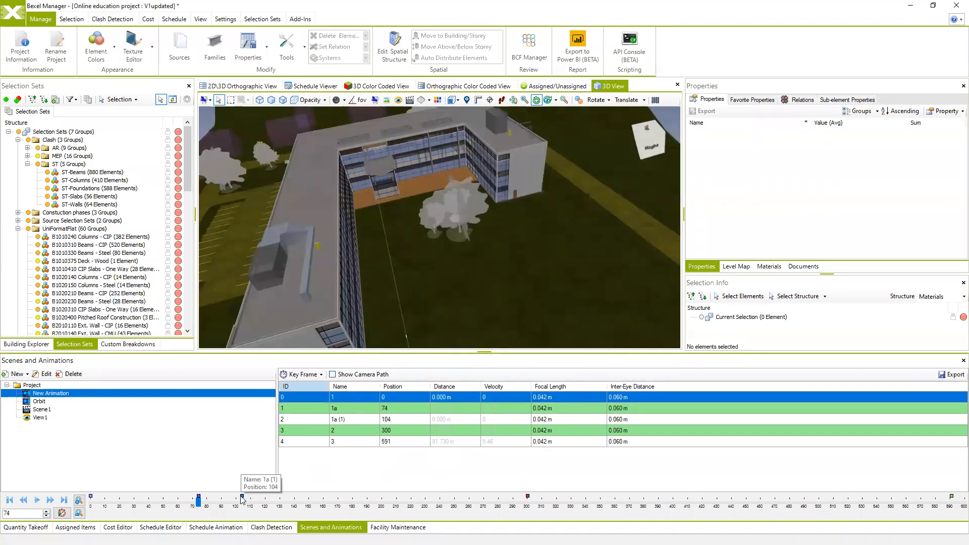
- Compare the views of key frames 1a (1) and 1a, and play New Animation past both, pausing at frame 166
click(295, 420)
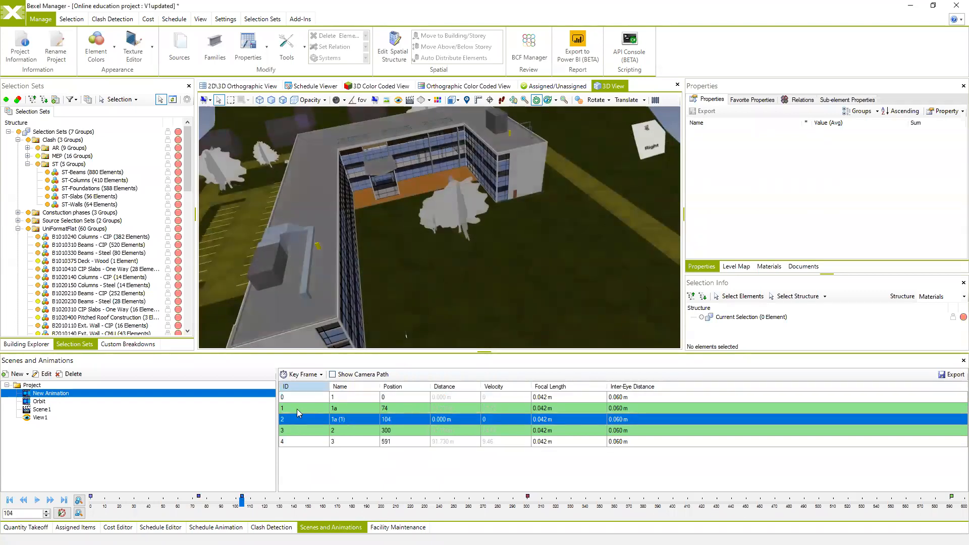
double_click(296, 409)
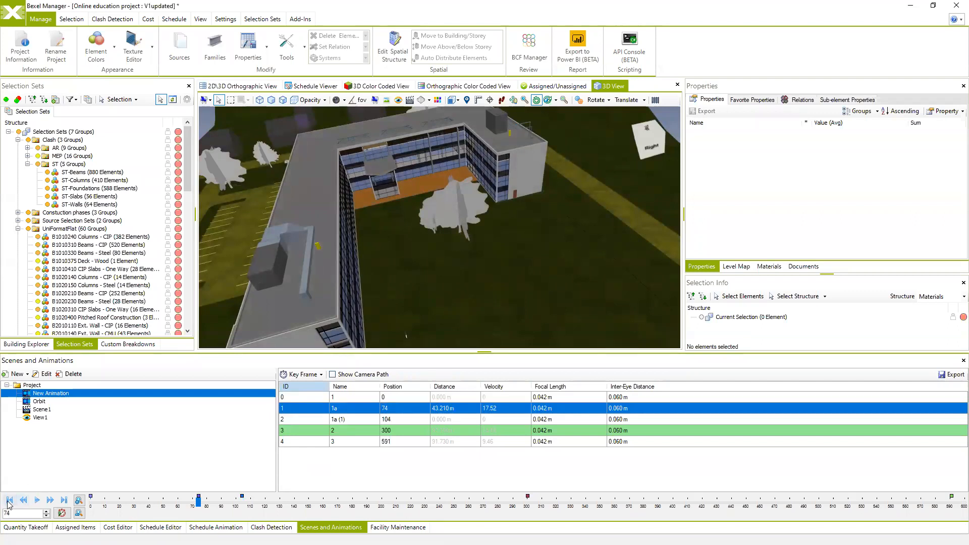
click(23, 500)
click(37, 500)
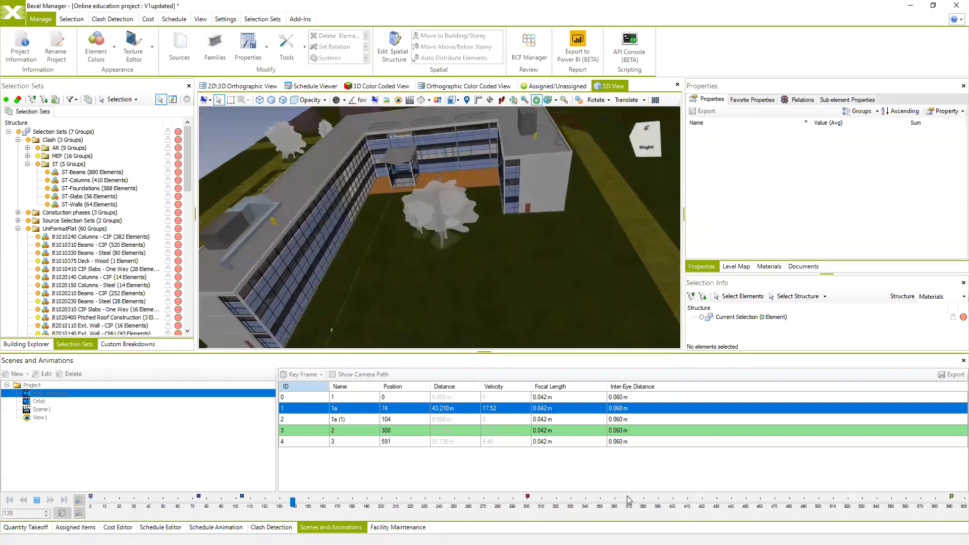
click(36, 501)
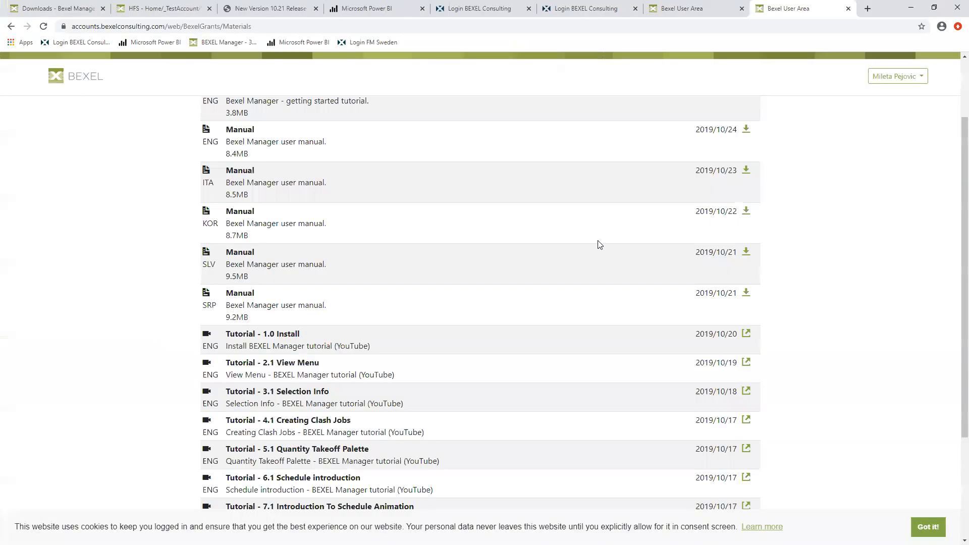
- Review the manuals, tutorials and add-ins on the Bexel User Area materials page in the browser and return to Bexel Manager
scroll(599, 242, down, 3)
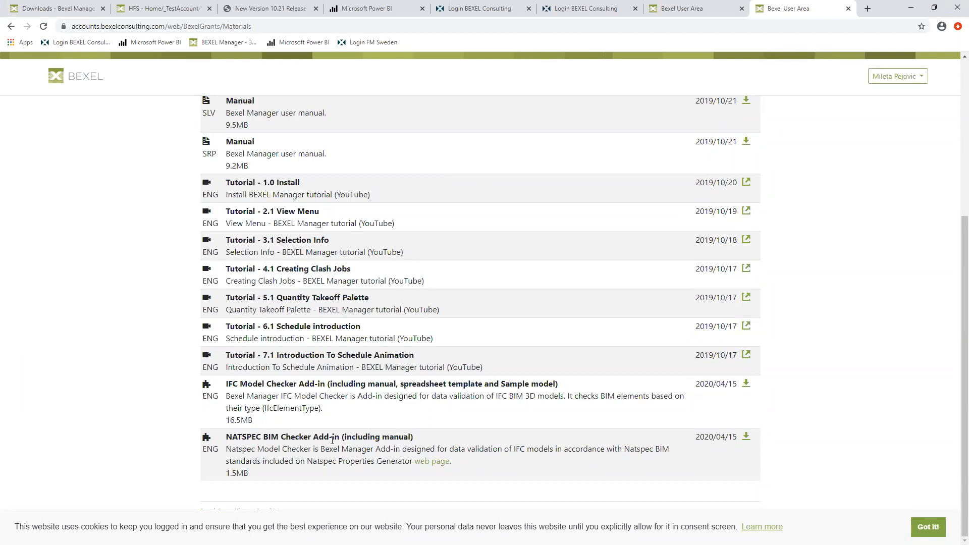
click(914, 11)
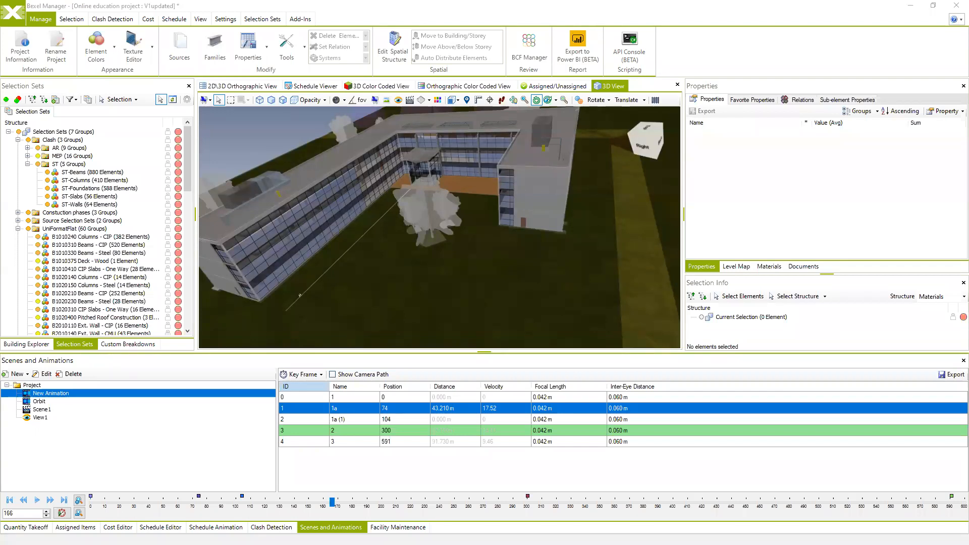
click(262, 19)
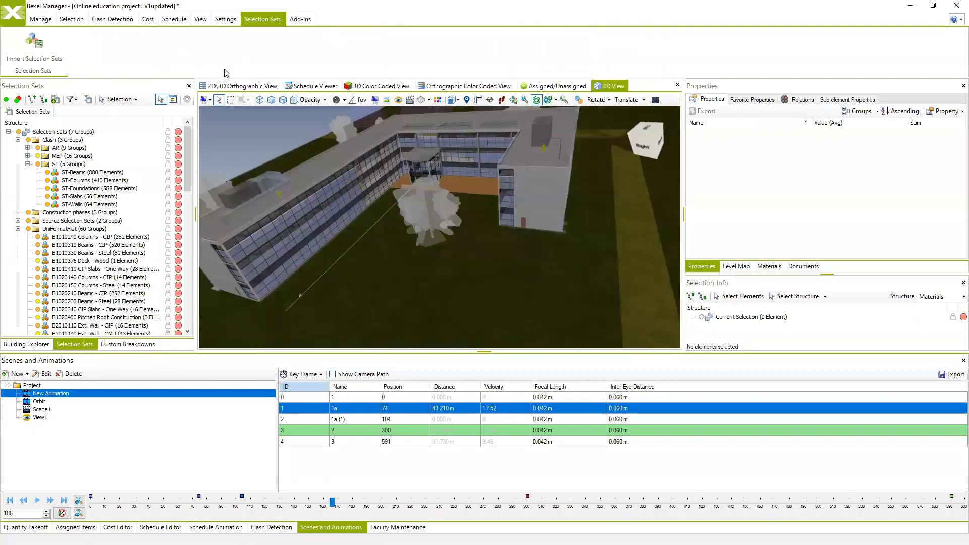
middle_drag(328, 196, 392, 225)
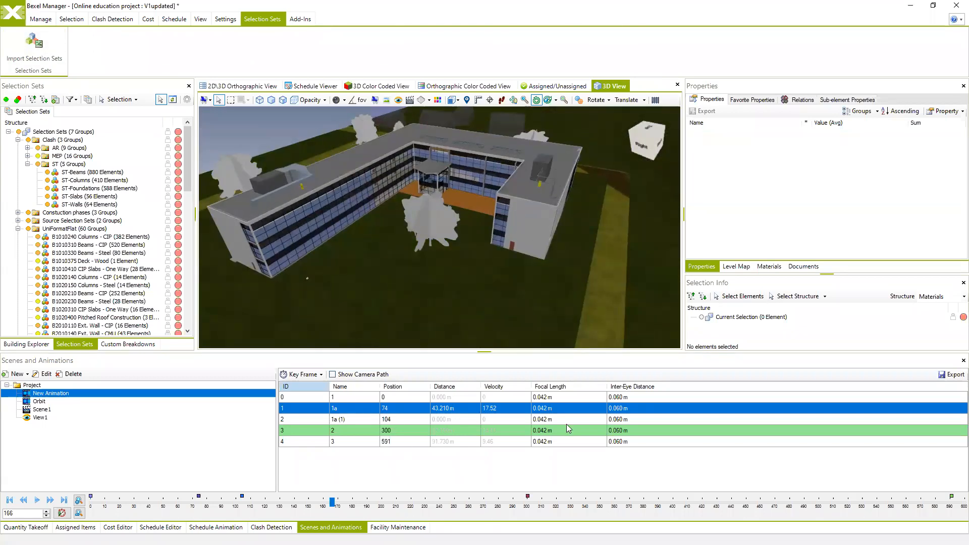
key(alt+Tab)
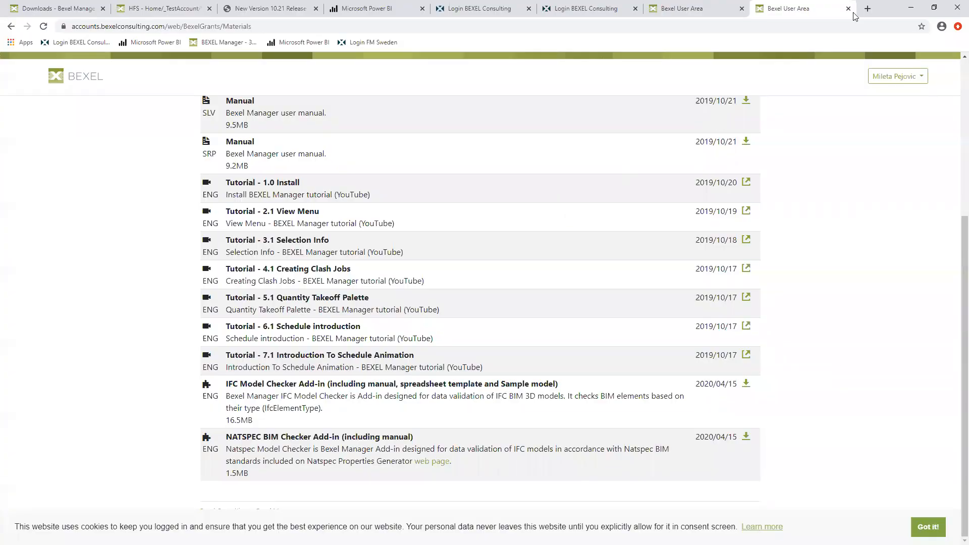
click(906, 7)
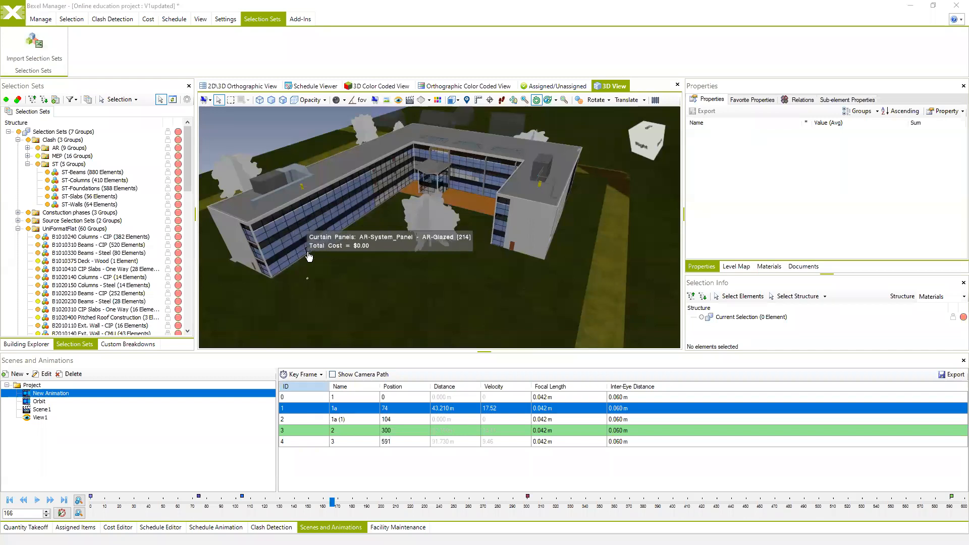
- Select the ST-Columns selection set and display the project management commands
click(65, 182)
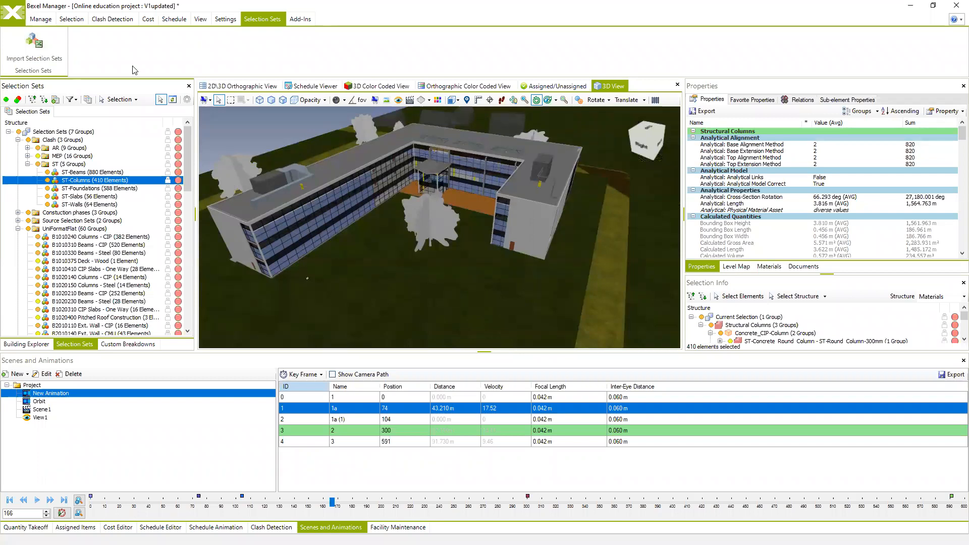
click(50, 20)
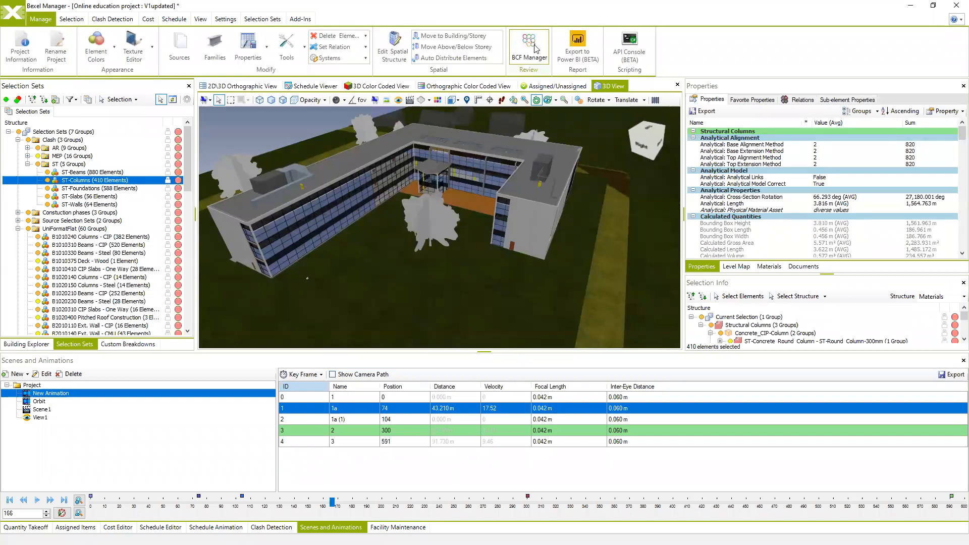